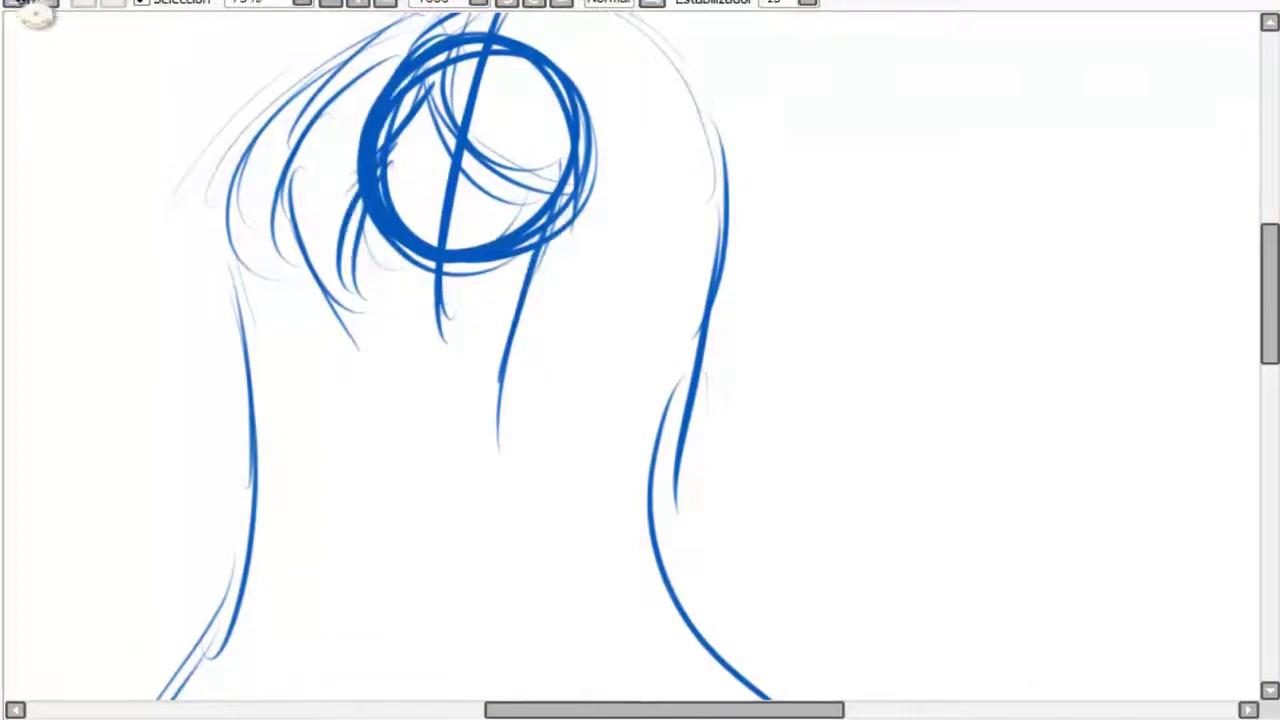
Undo the most recent hair and neck strokes sketched around the head circle
mouse_move(370, 178)
mouse_down()
mouse_move(524, 232)
mouse_move(440, 316)
mouse_move(572, 236)
mouse_up()
key(ctrl+z)
key(ctrl+z)
key(ctrl+z)
key(ctrl+z)
key(ctrl+z)
key(ctrl+z)
key(ctrl+z)
key(ctrl+z)
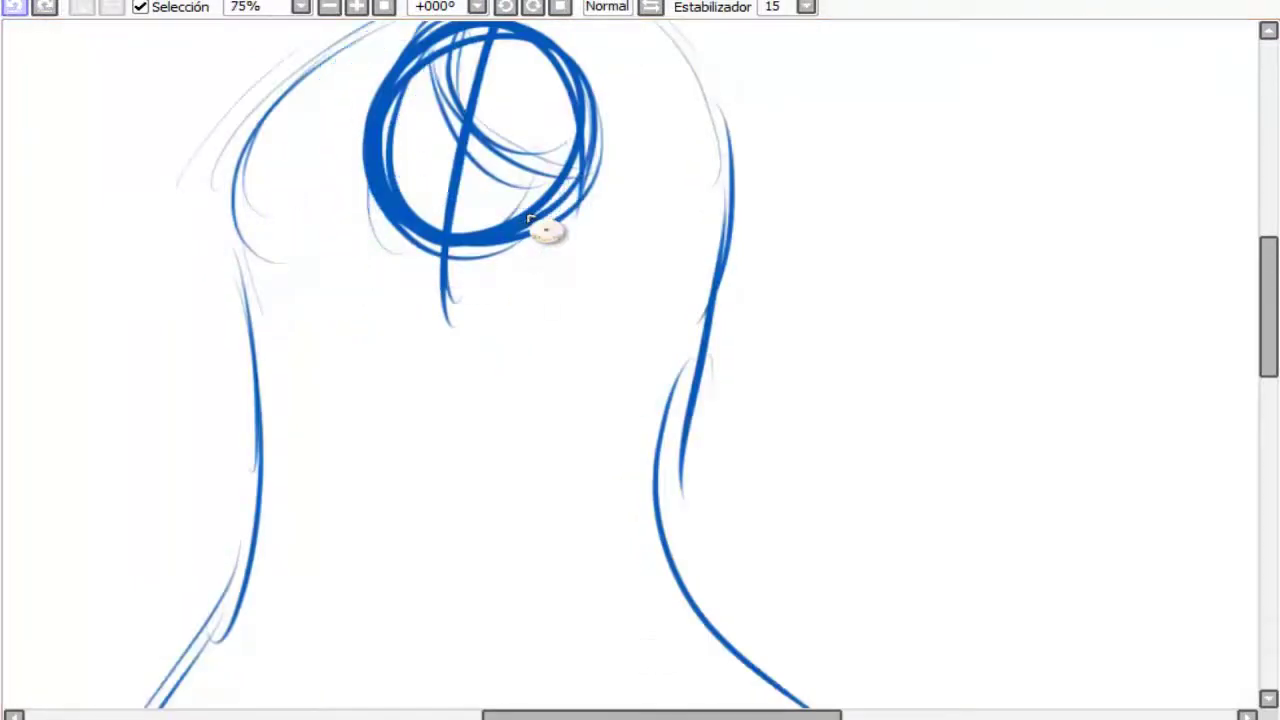
Sketch the jaw and ear on the head circle and an upper torso with shoulder line, chest circle and centre line below it
mouse_move(360, 196)
mouse_down()
mouse_move(528, 300)
mouse_move(620, 175)
mouse_move(610, 258)
mouse_move(528, 212)
mouse_up()
scroll(420, 447, down, 3)
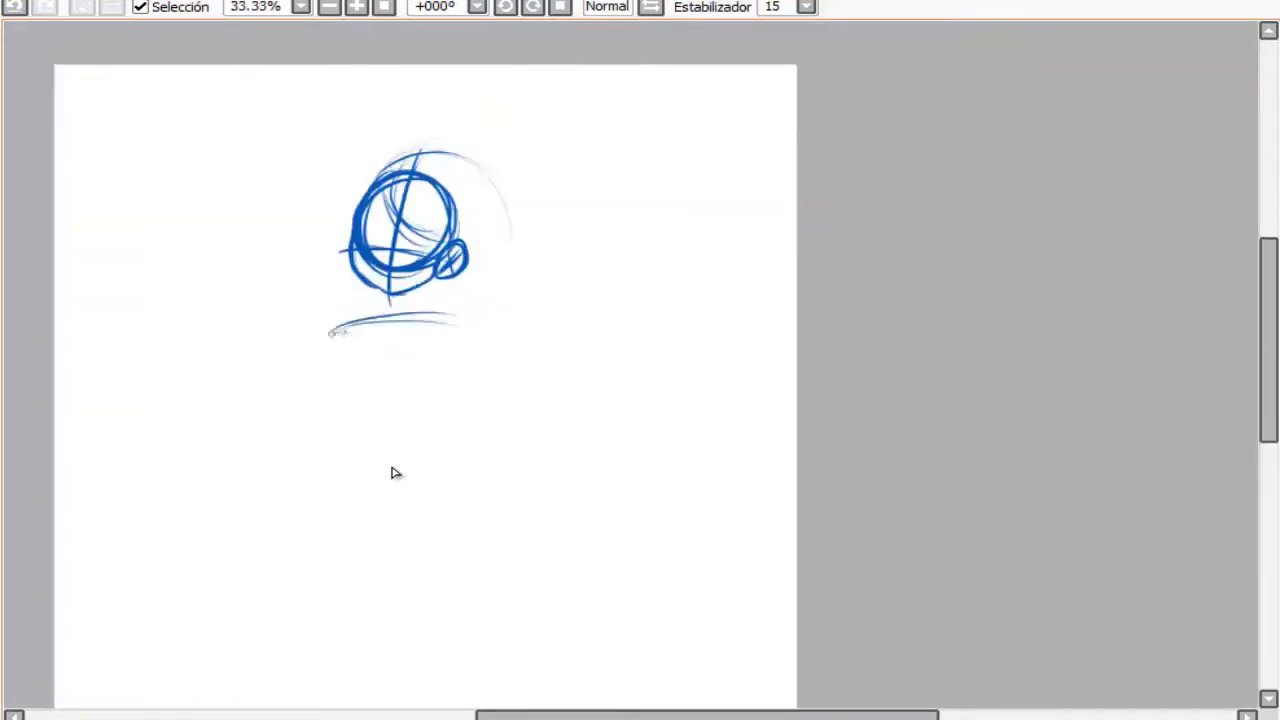
drag(440, 320, 350, 395)
drag(350, 330, 445, 360)
drag(392, 332, 396, 484)
scroll(314, 271, down, 1)
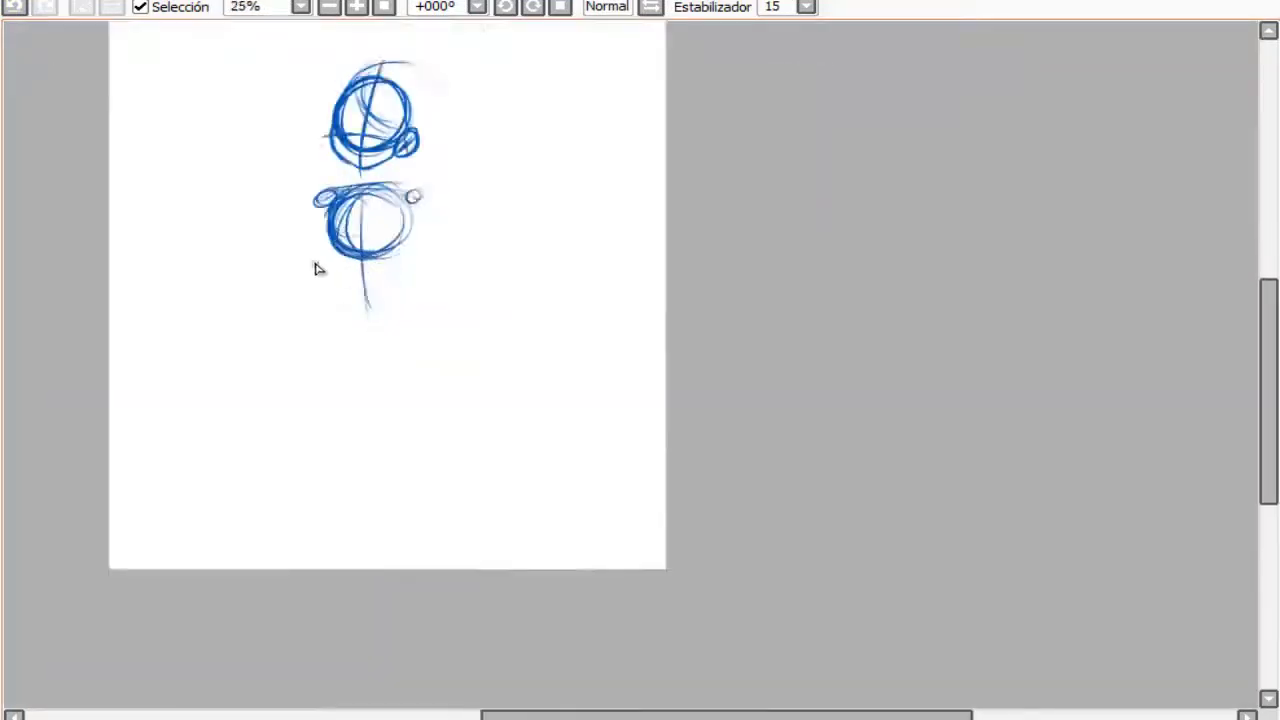
Sketch the waist and a wide floor-length skirt with a wavy hem below the chest circle
scroll(318, 270, up, 1)
mouse_move(338, 318)
mouse_down()
mouse_move(440, 290)
mouse_move(397, 297)
mouse_move(505, 435)
mouse_up()
drag(410, 316, 640, 670)
drag(331, 340, 247, 668)
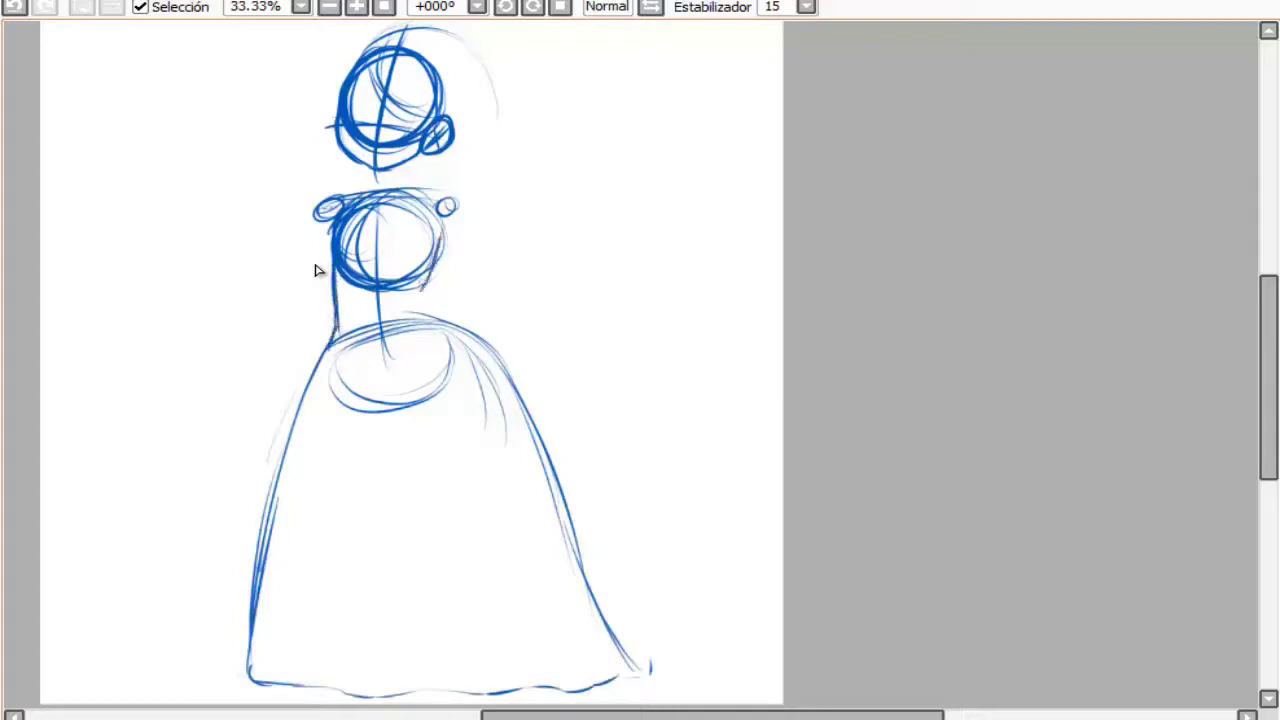
Sketch both arms with round shoulder and elbow joints, ending the raised arm in an open hand with fingers
drag(440, 200, 445, 225)
drag(330, 198, 322, 222)
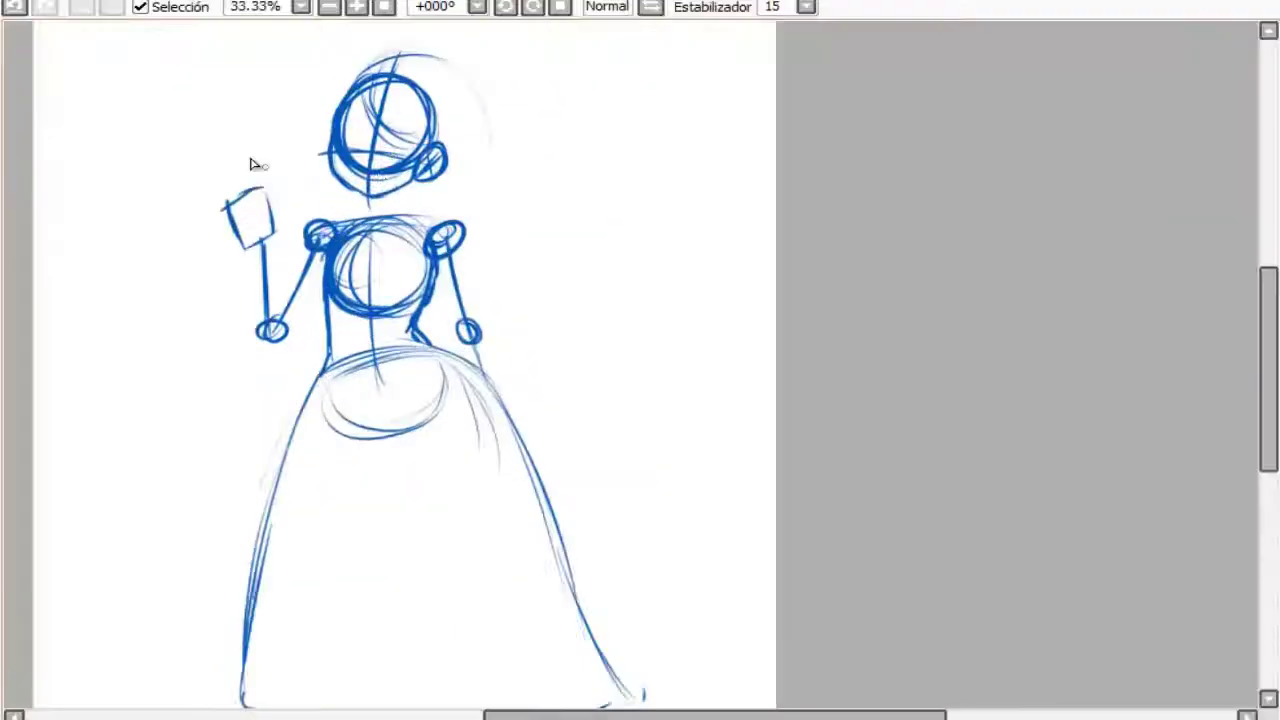
scroll(254, 164, up, 3)
drag(290, 278, 281, 284)
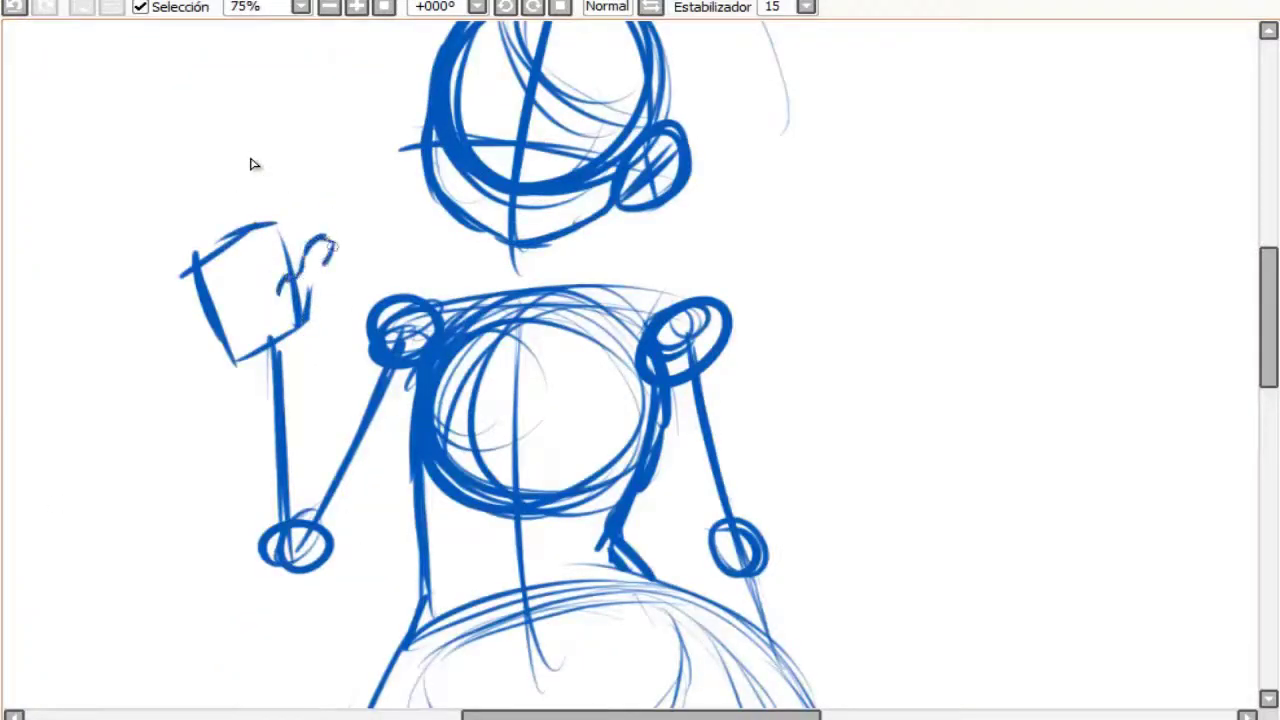
drag(185, 149, 183, 186)
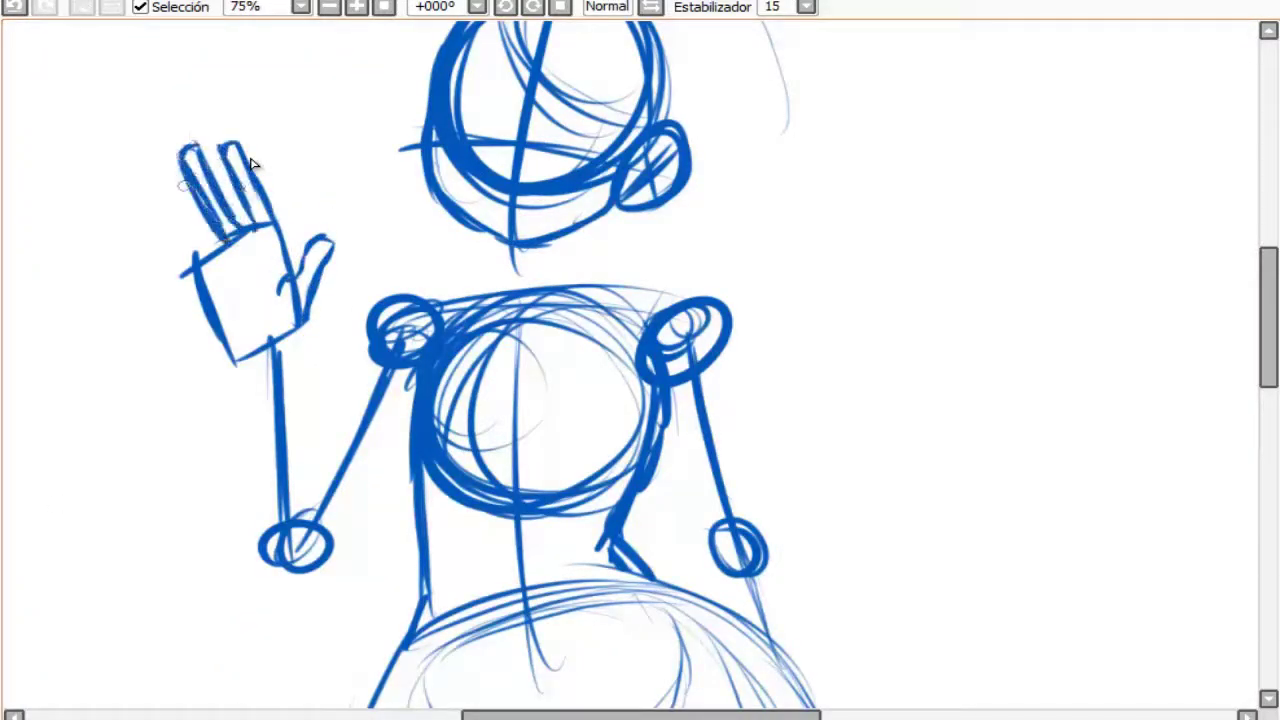
Sketch the hair's rounded crown, a long strand behind the ear and curved locks beside the winking side of the face
scroll(477, 86, up, 1)
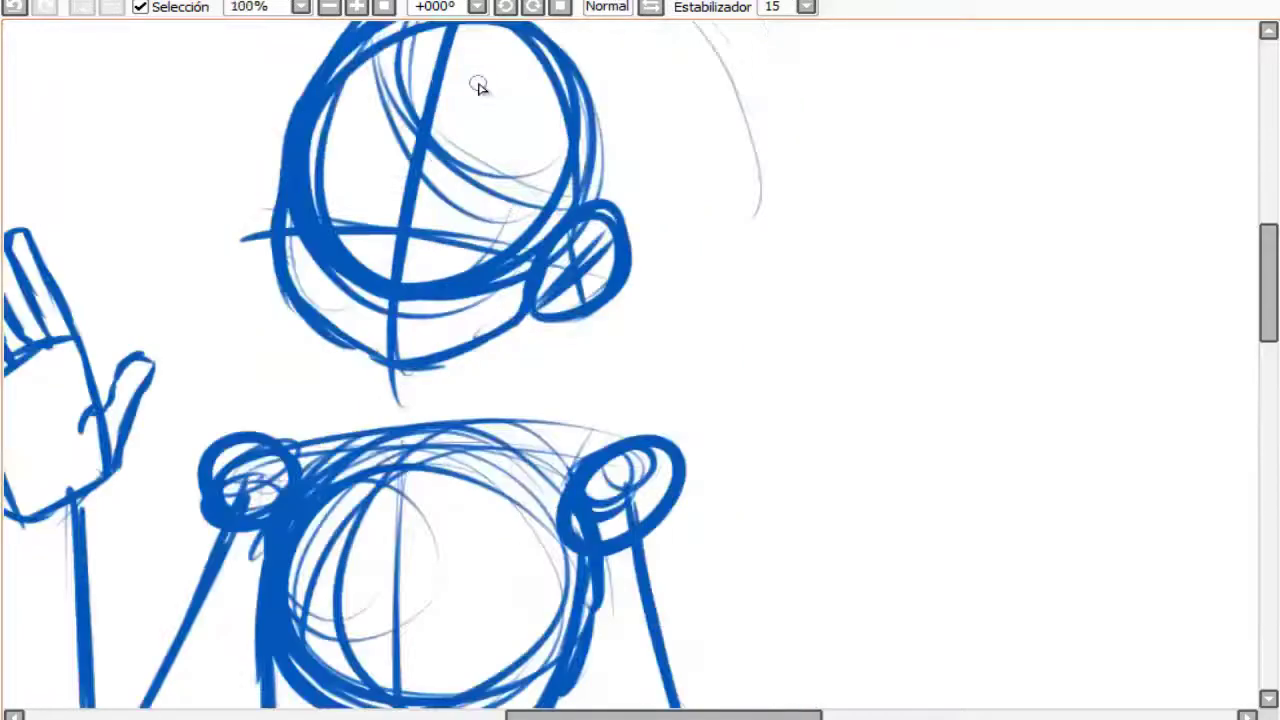
scroll(400, 150, down, 4)
scroll(287, 184, up, 2)
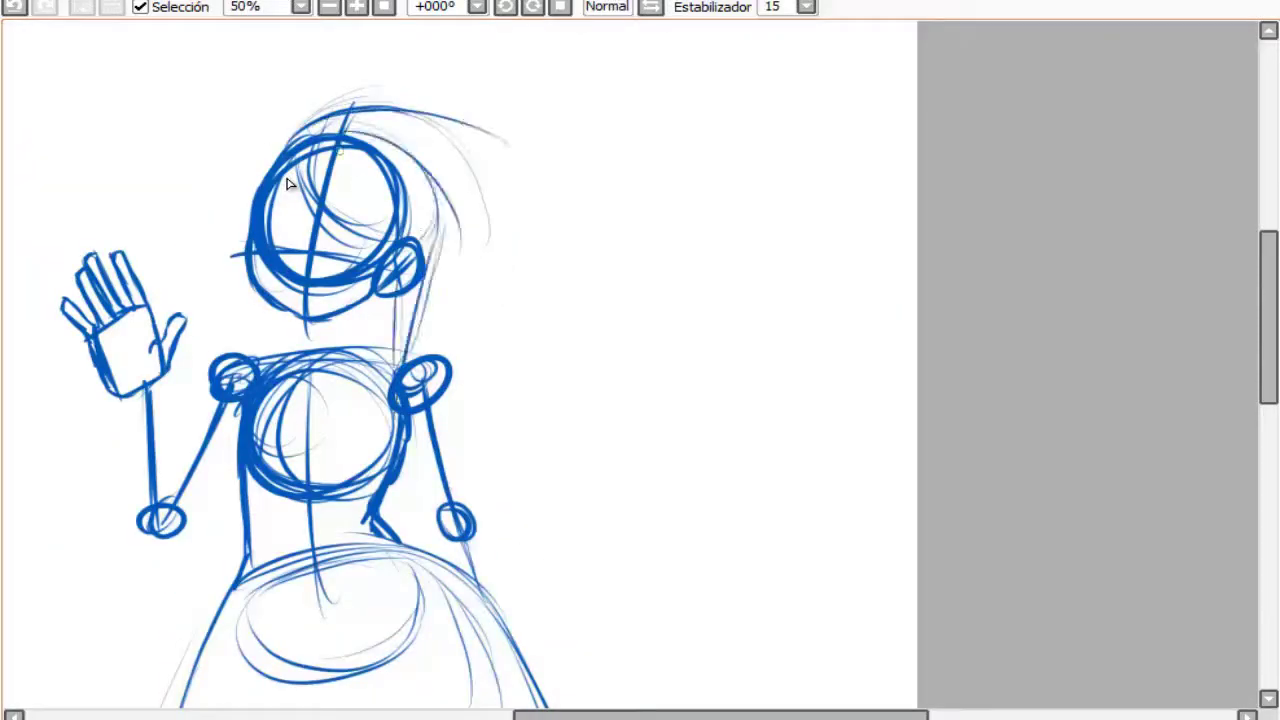
drag(330, 110, 675, 680)
mouse_move(300, 130)
mouse_down()
mouse_move(185, 300)
mouse_move(150, 268)
mouse_up()
drag(285, 150, 231, 297)
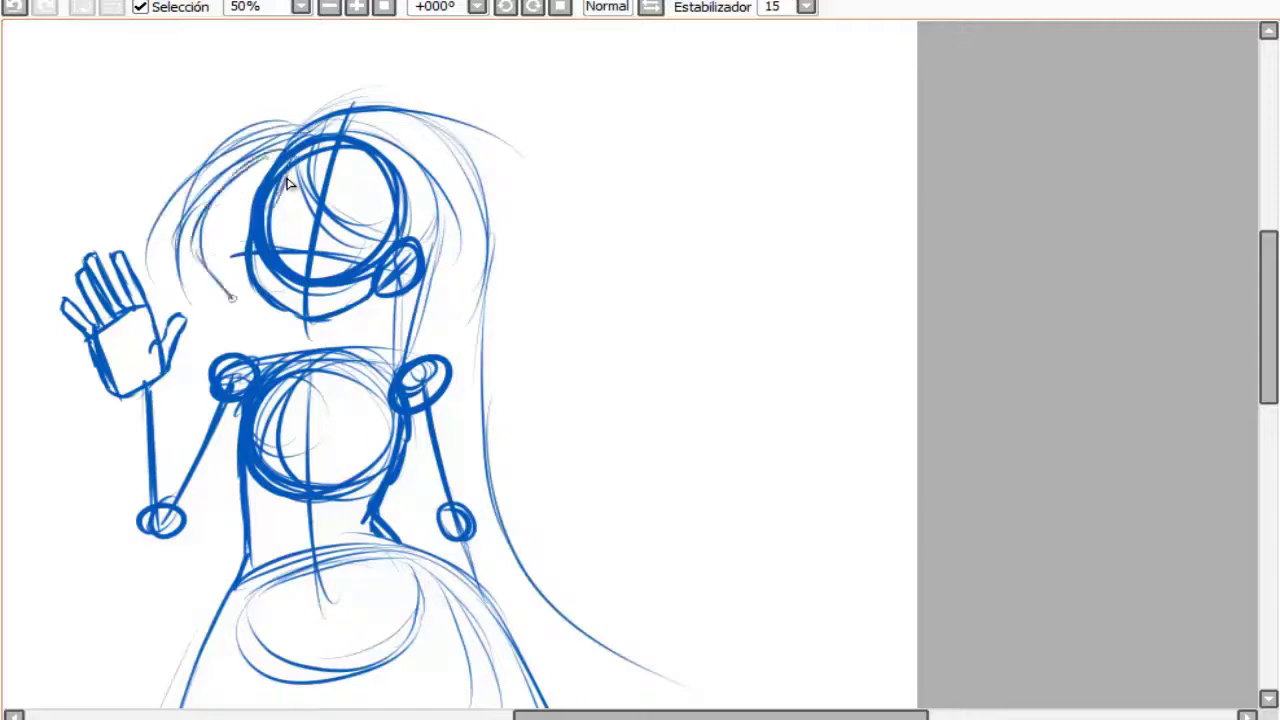
drag(255, 168, 185, 350)
Extend the sketched hair into long flowing lengths with curved ends on both sides of the skirt
mouse_move(282, 128)
mouse_down()
mouse_move(150, 320)
mouse_move(78, 710)
mouse_up()
scroll(183, 702, down, 1)
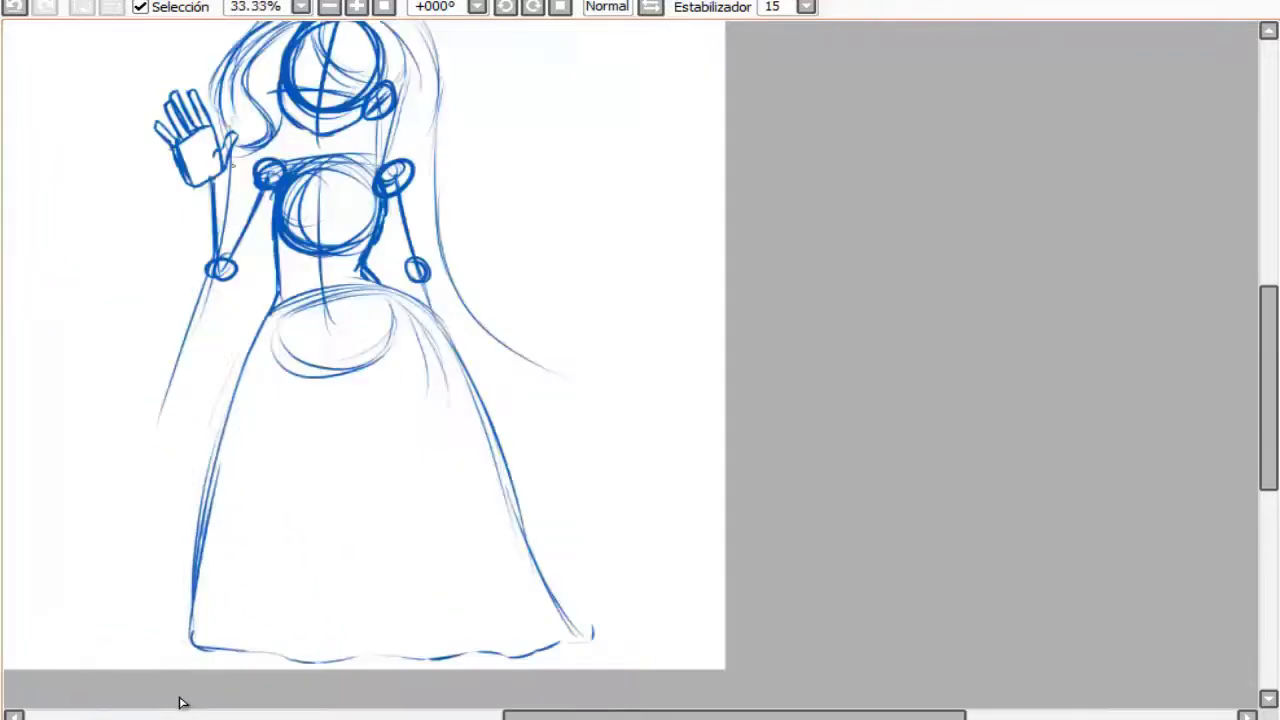
drag(214, 268, 145, 505)
drag(556, 382, 530, 490)
Strengthen the sketched bust, waist and upper skirt contours and add a curved waistband
scroll(356, 377, down, 2)
scroll(356, 377, up, 3)
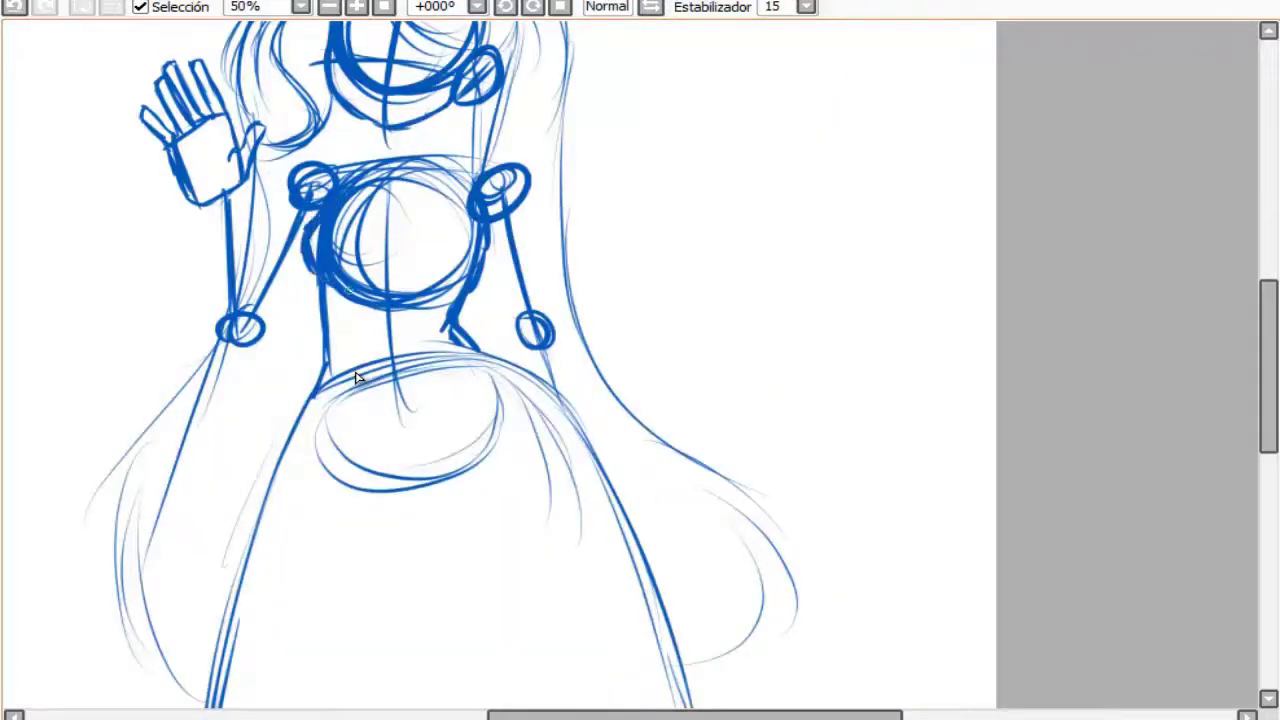
drag(316, 380, 268, 480)
mouse_move(470, 350)
mouse_down()
mouse_move(600, 520)
mouse_move(690, 710)
mouse_up()
drag(418, 498, 478, 494)
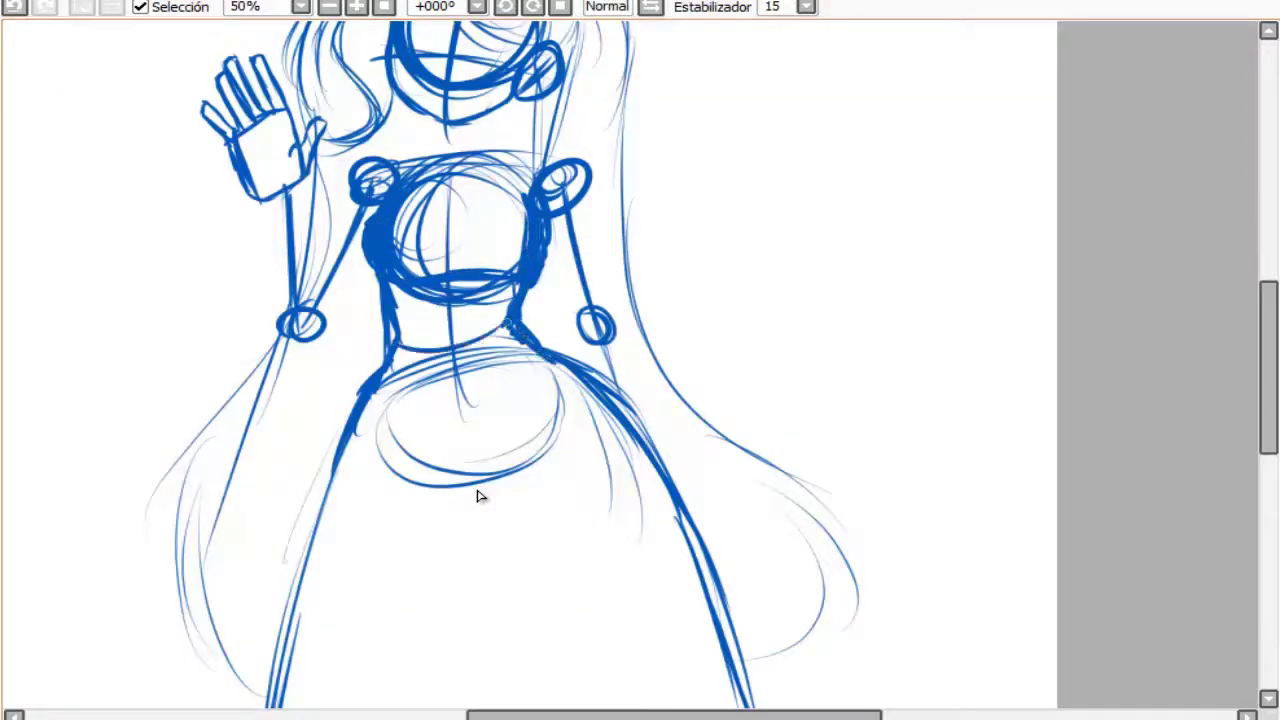
drag(388, 370, 528, 330)
Ink the face outline and the ear in black over the faded sketch, with a cross inside the ear and a dot earring
scroll(220, 166, down, 2)
scroll(314, 323, up, 5)
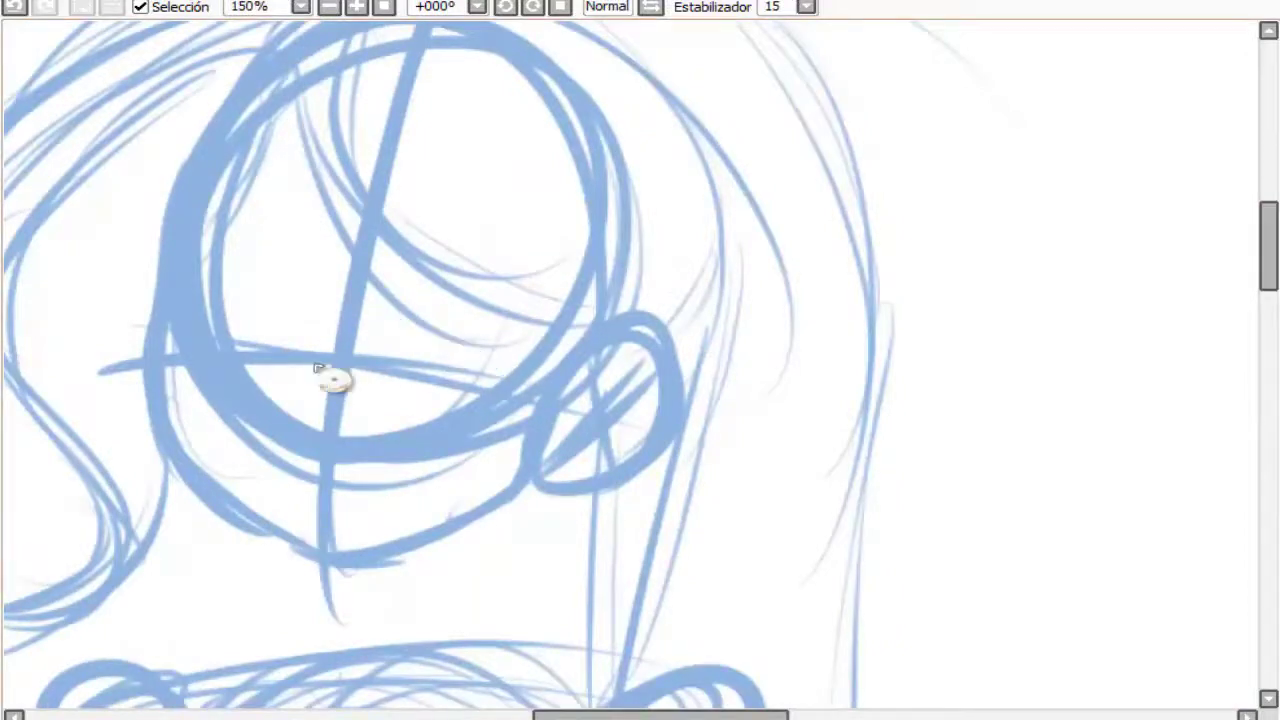
mouse_move(222, 110)
mouse_down()
mouse_move(162, 288)
mouse_move(389, 543)
mouse_move(528, 500)
mouse_move(478, 528)
mouse_move(548, 465)
mouse_move(545, 488)
mouse_up()
drag(590, 352, 612, 462)
drag(655, 360, 552, 470)
click(570, 498)
scroll(279, 368, down, 1)
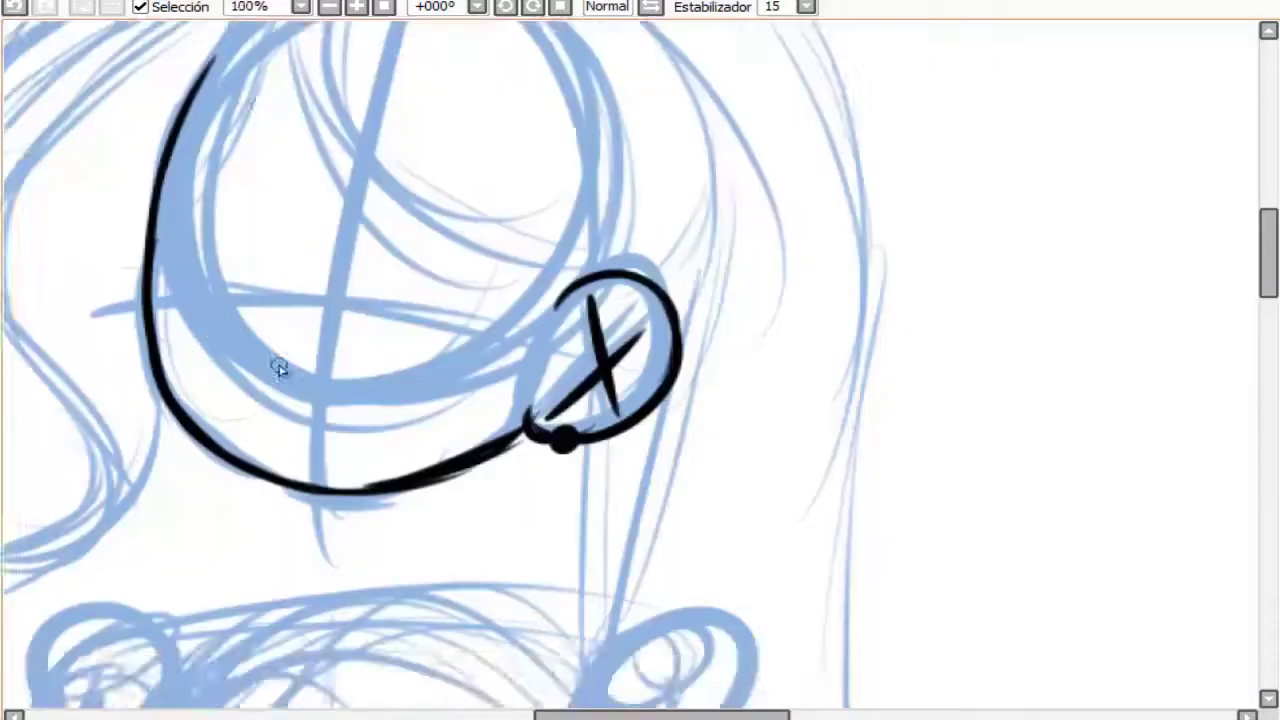
Ink the facial features: a nose, a smile, a winking eye with lashes and a half-lidded open eye
scroll(279, 368, up, 1)
drag(242, 428, 300, 456)
mouse_move(358, 240)
mouse_down()
mouse_move(322, 318)
mouse_move(362, 378)
mouse_up()
drag(298, 335, 360, 338)
drag(408, 212, 570, 268)
mouse_move(405, 215)
mouse_down()
mouse_move(566, 281)
mouse_move(540, 348)
mouse_up()
drag(448, 250, 500, 290)
Ink the fringe sweeping over the open eye and the rounded crown of the hair down past the ear
scroll(480, 264, down, 3)
scroll(490, 236, up, 1)
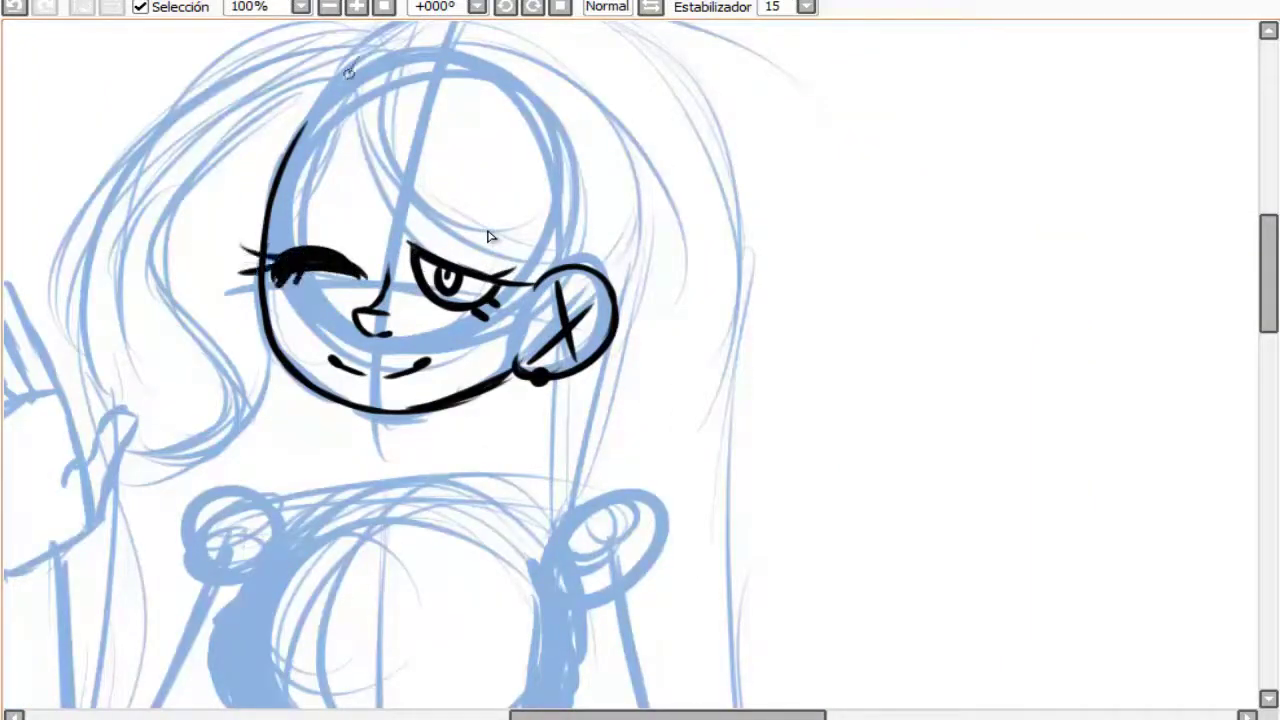
mouse_move(345, 62)
mouse_down()
mouse_move(580, 266)
mouse_move(605, 320)
mouse_up()
scroll(351, 157, down, 1)
drag(282, 190, 455, 90)
drag(320, 92, 572, 420)
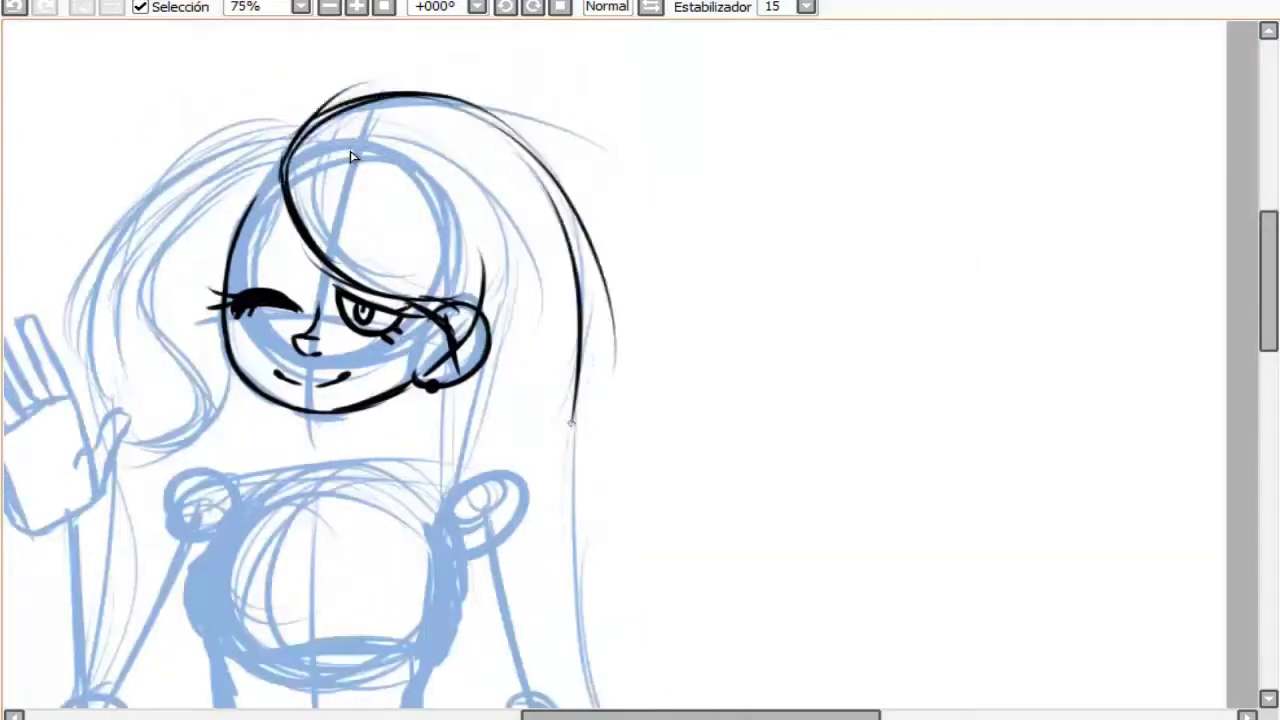
Ink the inner hair locks behind the ear, the hair on the winking side and the neck
mouse_move(420, 130)
mouse_down()
mouse_move(600, 430)
mouse_move(402, 142)
mouse_move(510, 362)
mouse_move(513, 532)
mouse_up()
key(ctrl+z)
mouse_move(295, 150)
mouse_down()
mouse_move(165, 385)
mouse_move(245, 425)
mouse_move(85, 400)
mouse_up()
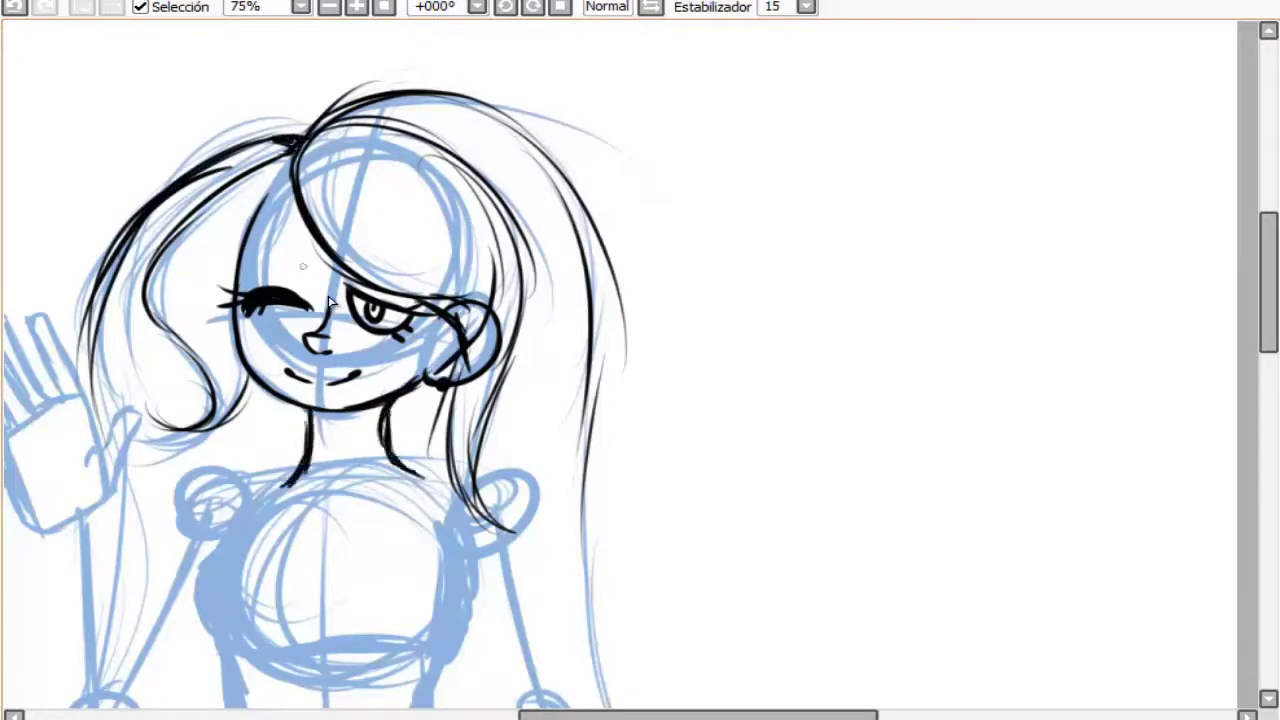
Ink the lowered arm from the shoulder to the forearm, with a ruffled sleeve cuff at the elbow
scroll(330, 302, down, 3)
drag(470, 322, 522, 560)
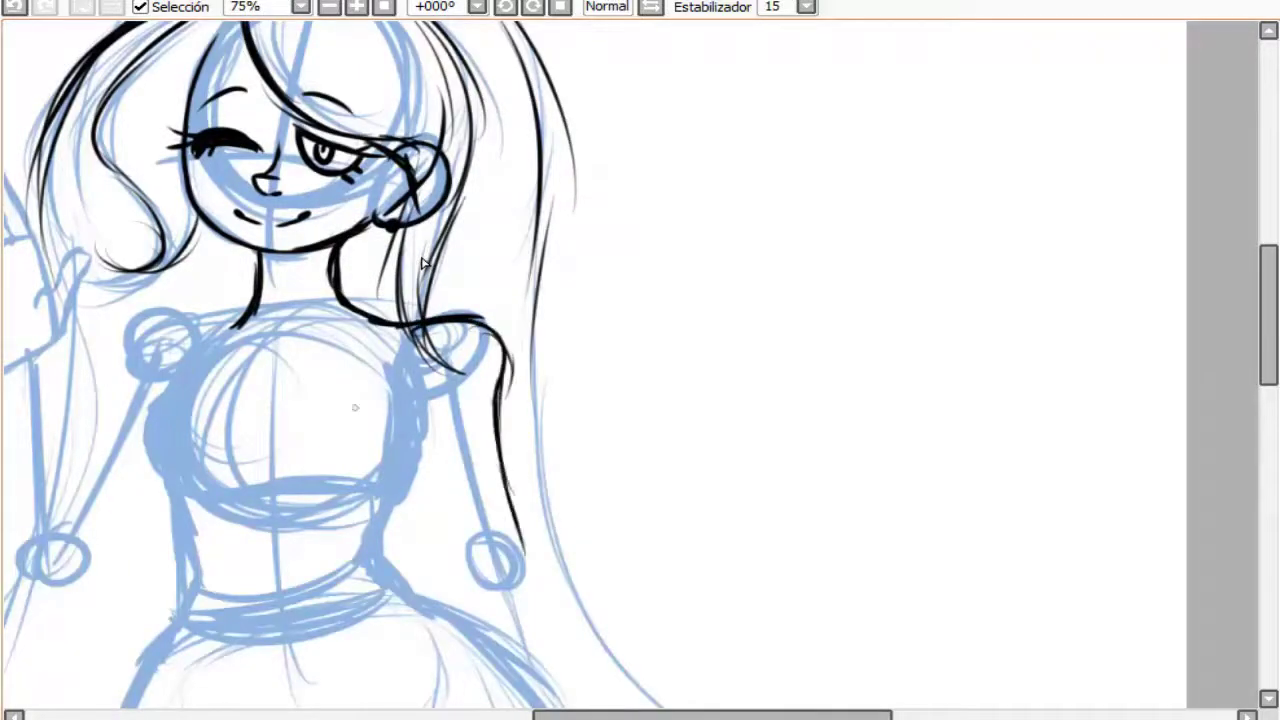
drag(392, 402, 530, 562)
drag(482, 480, 565, 710)
scroll(452, 452, down, 5)
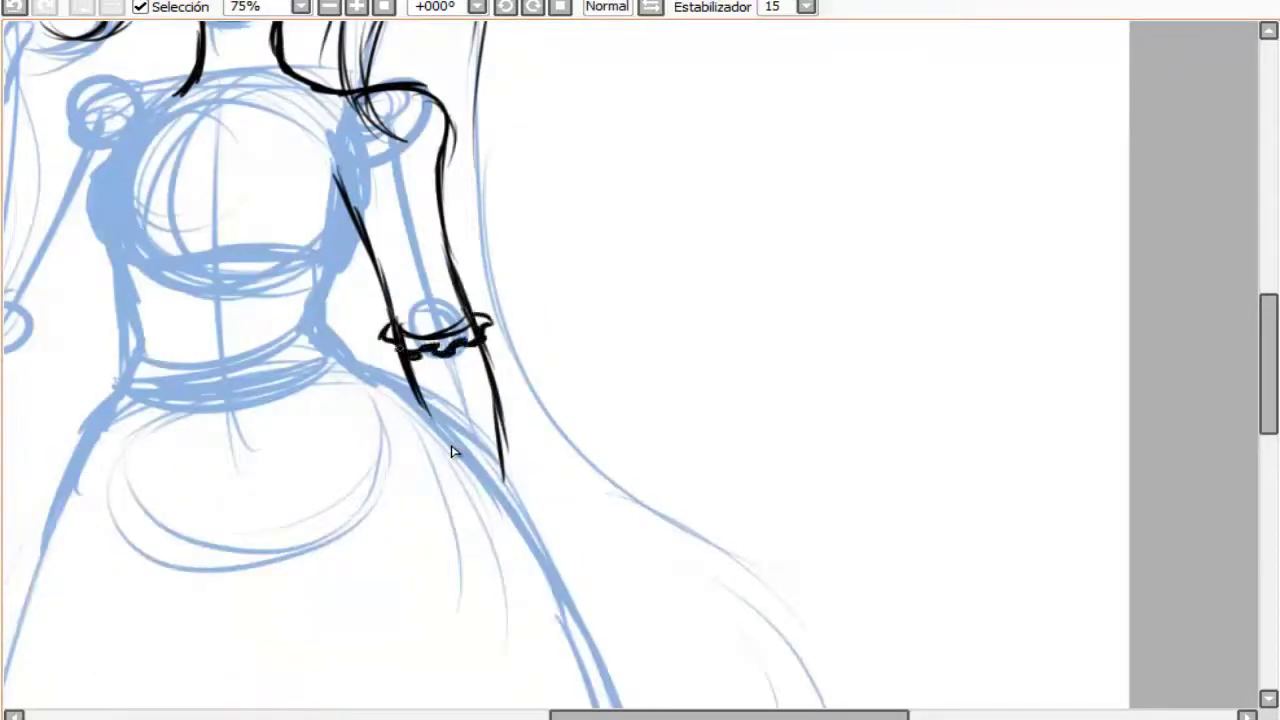
scroll(452, 452, down, 5)
Ink the V-shaped neckline and the raised arm's shoulder, upper arm and elbow, flipping the canvas view as needed
key(h)
scroll(423, 334, up, 5)
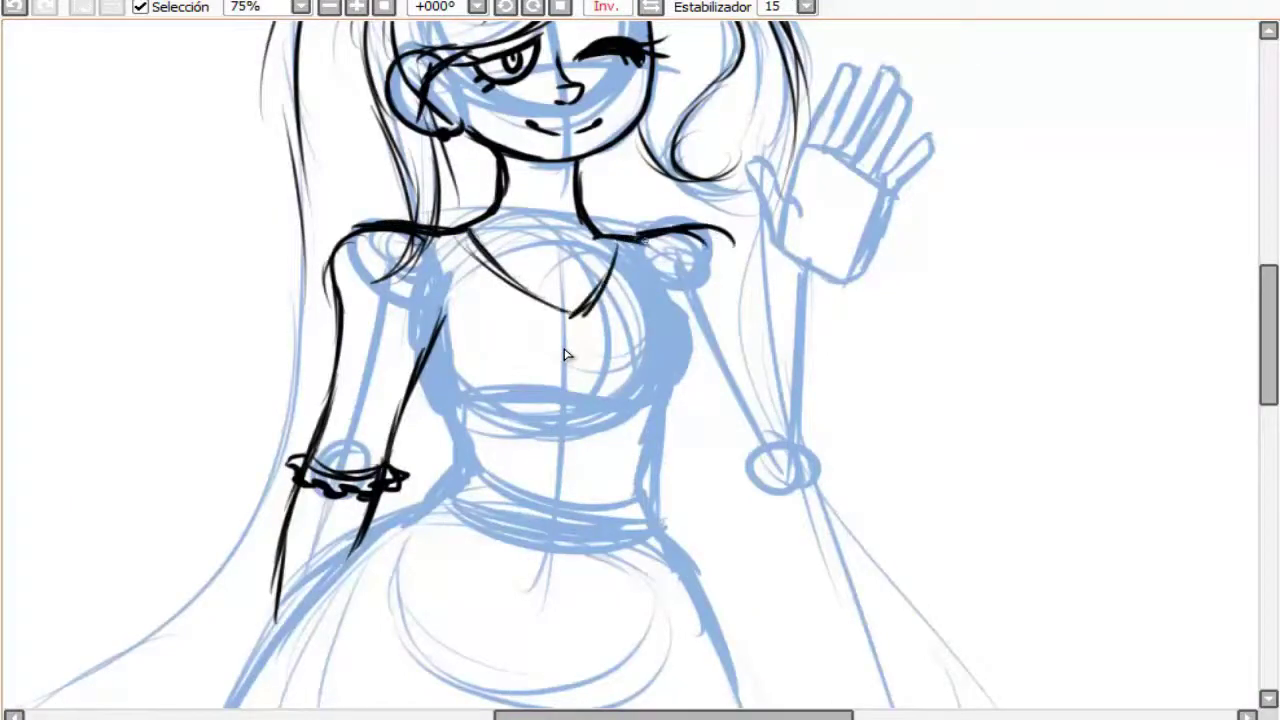
drag(642, 236, 740, 256)
key(h)
drag(606, 342, 562, 382)
drag(546, 236, 474, 406)
drag(502, 390, 452, 496)
key(h)
drag(670, 358, 748, 490)
drag(796, 440, 730, 494)
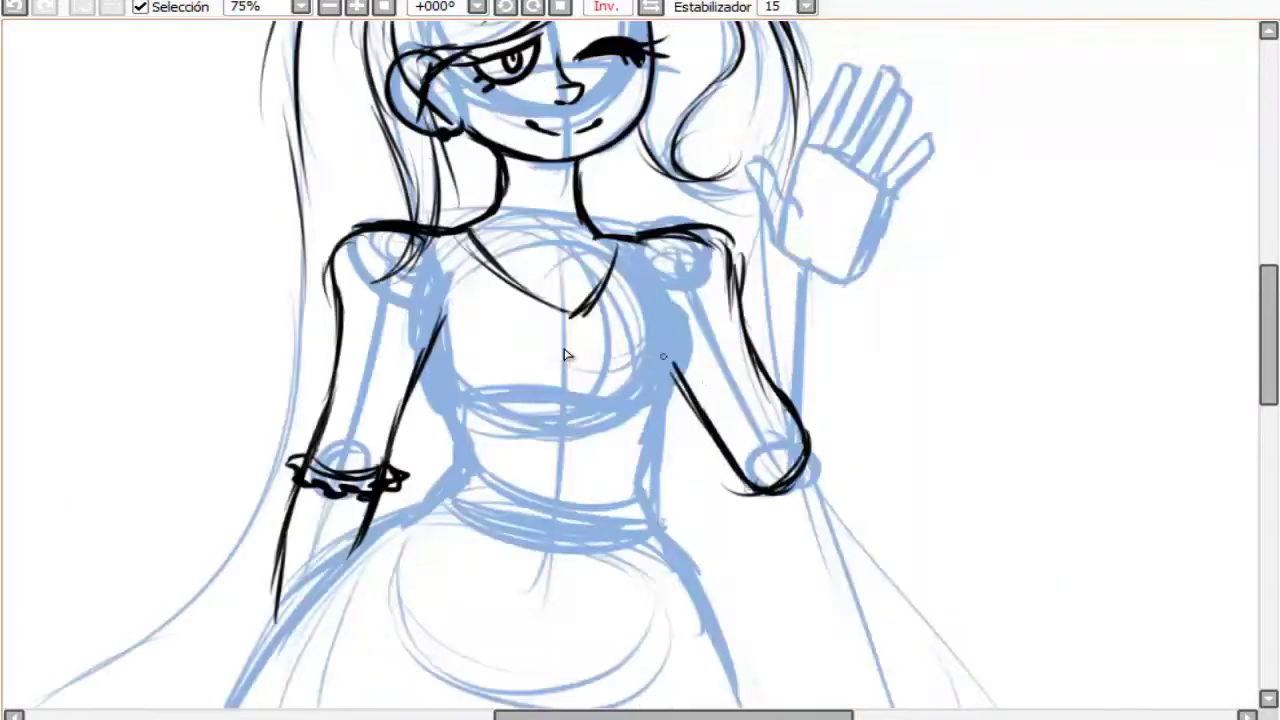
Ink the bust contour and the sides of the waist, checking the figure in the mirrored view
scroll(457, 443, down, 3)
key(h)
scroll(451, 280, up, 3)
scroll(418, 272, down, 3)
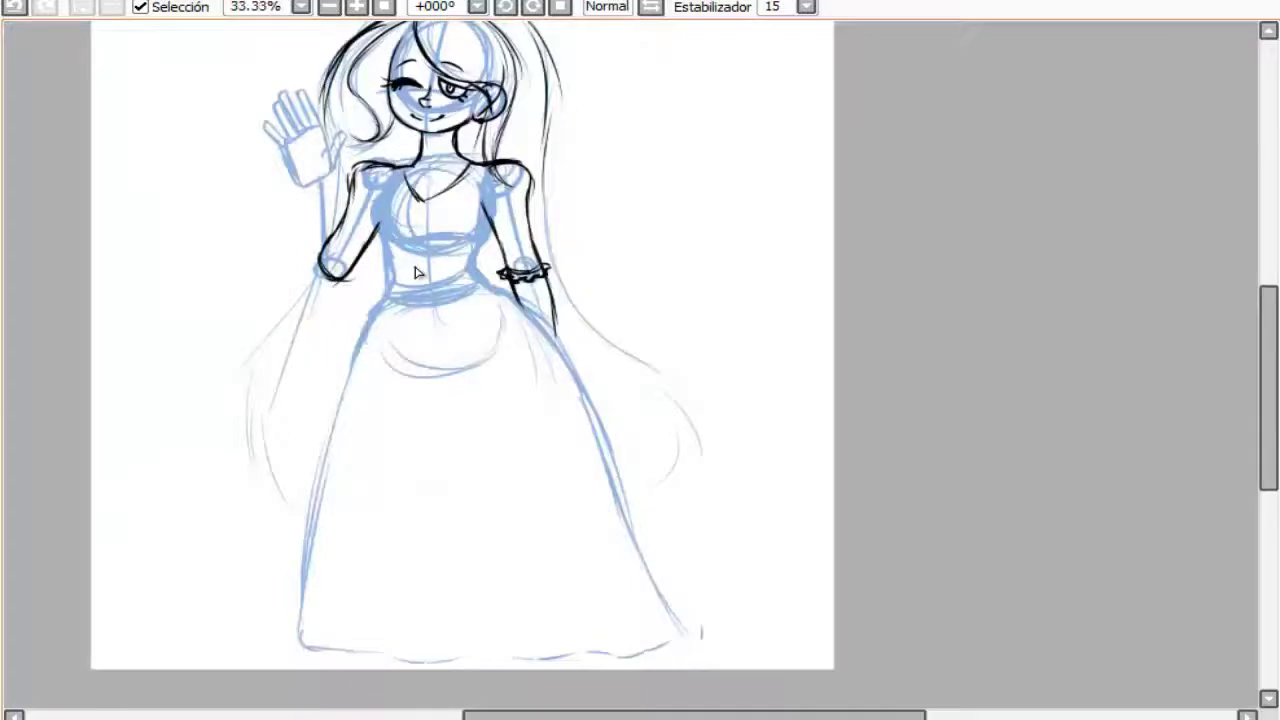
scroll(418, 272, up, 3)
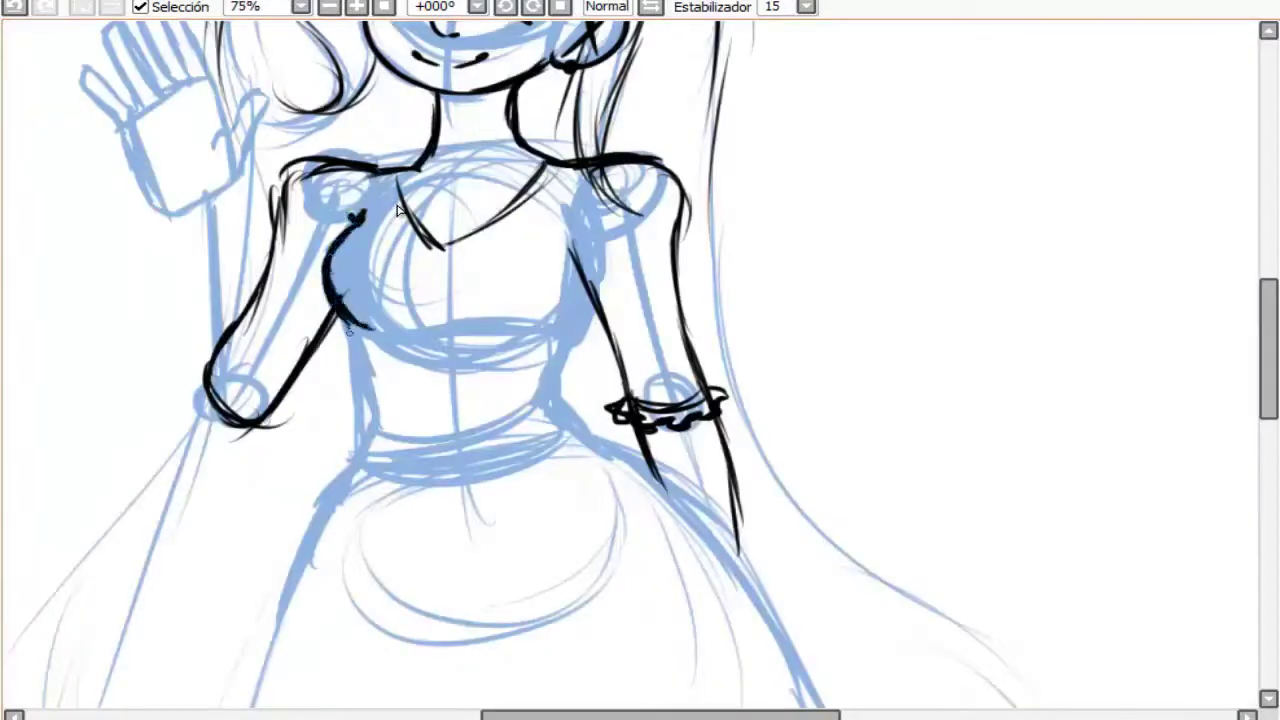
key(h)
scroll(398, 210, down, 3)
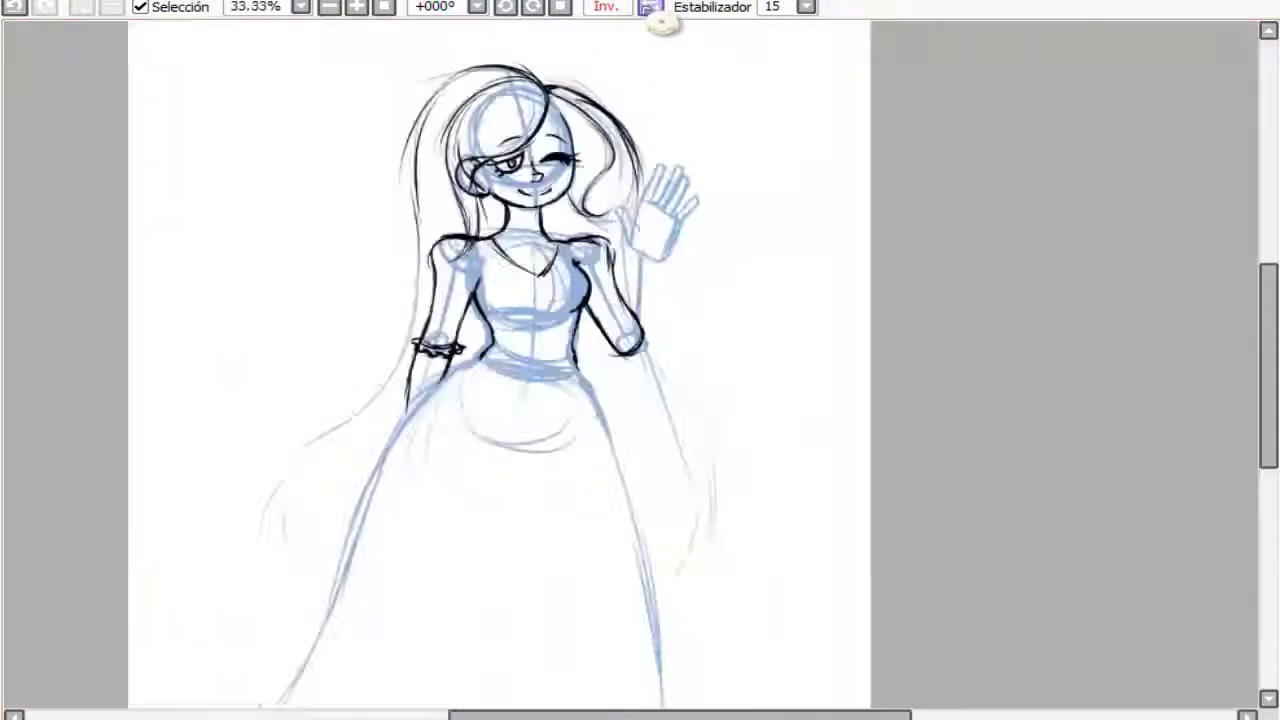
Restore the unmirrored view and ink the long skirt's outline over the sketch
key(h)
mouse_move(445, 200)
mouse_down()
mouse_move(480, 268)
mouse_move(590, 508)
mouse_up()
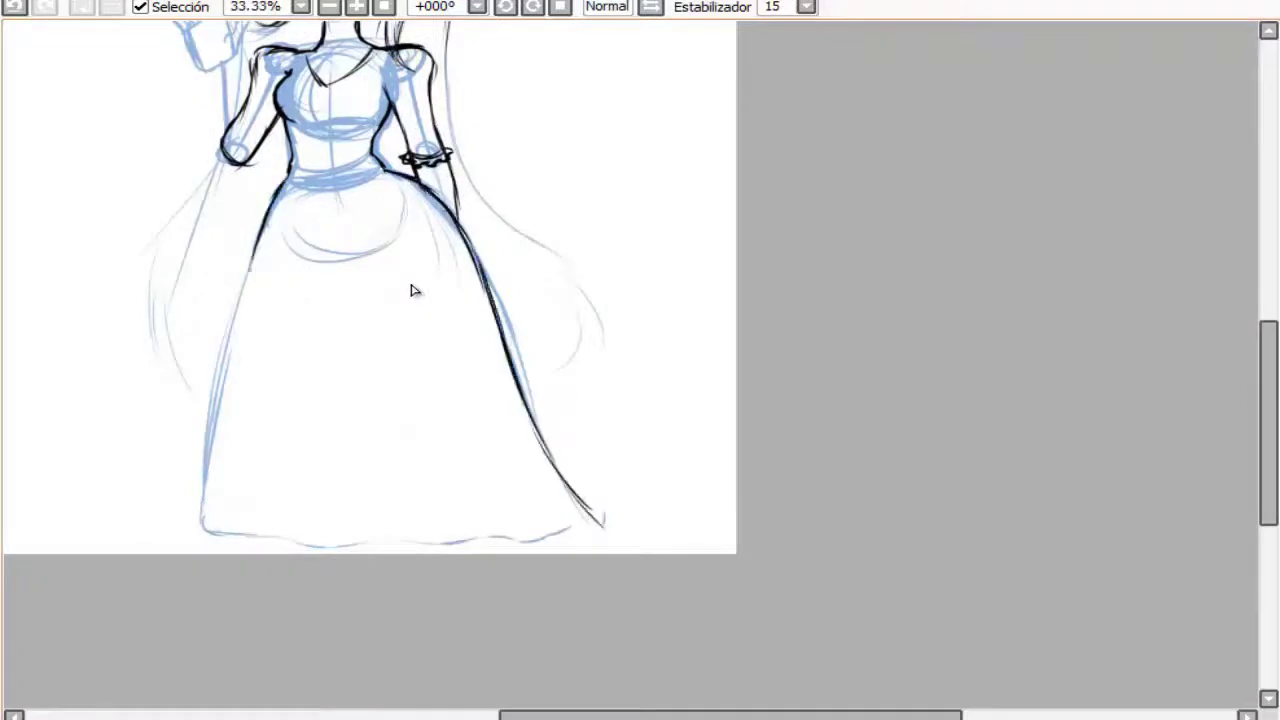
drag(264, 228, 246, 537)
Ink the waistband as a closed curved band around the waist and fill it with black
scroll(415, 290, up, 4)
mouse_move(165, 266)
mouse_down()
mouse_move(325, 300)
mouse_move(460, 245)
mouse_up()
drag(180, 222, 428, 196)
drag(458, 242, 440, 266)
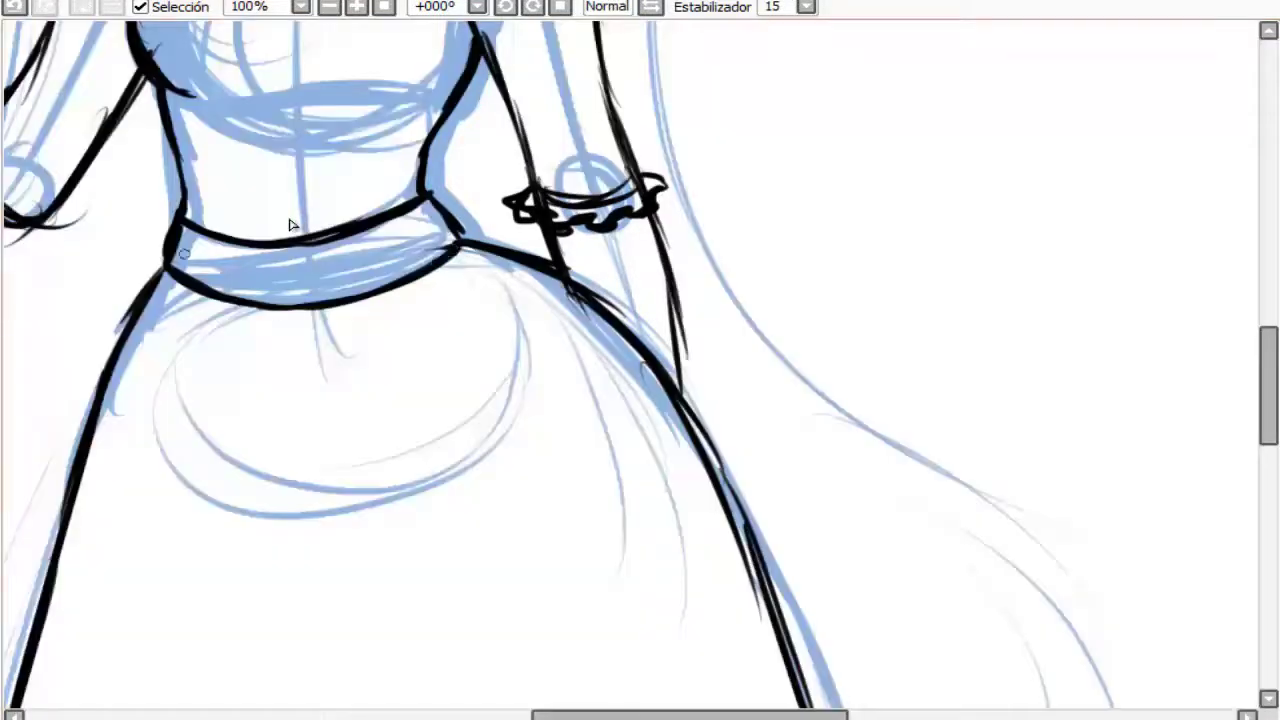
drag(182, 230, 170, 266)
drag(426, 204, 456, 242)
click(310, 262)
Undo the small curve beside the waistband and ink long tails flowing from the waist beside the skirt
scroll(398, 262, down, 4)
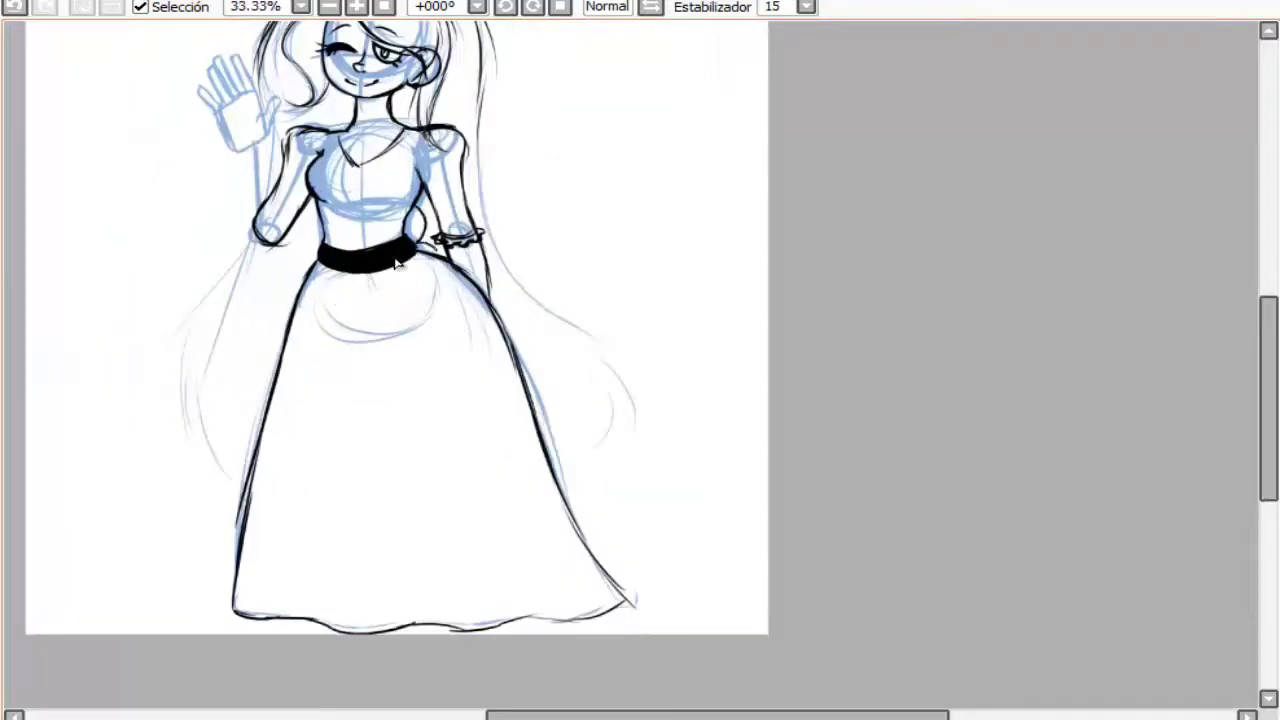
key(ctrl+z)
drag(478, 310, 632, 602)
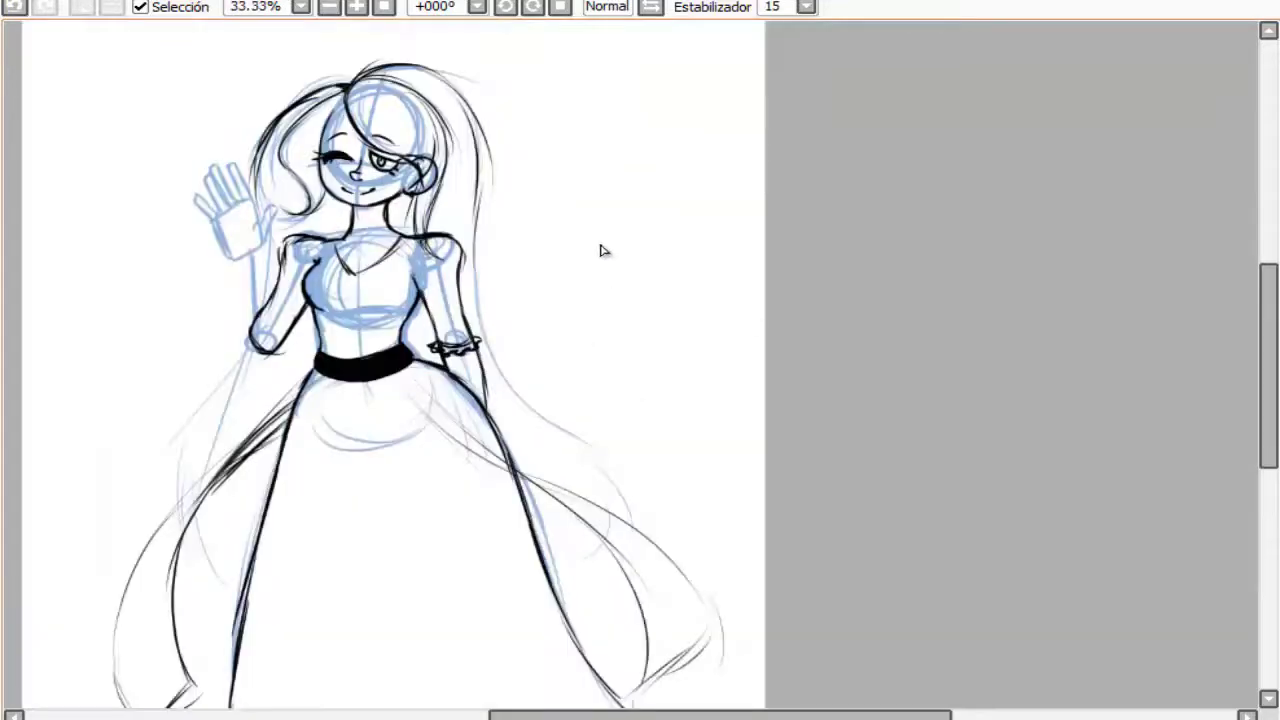
Ink the raised arm's forearm and the hand's thumb and outer palm edge
scroll(249, 260, up, 3)
mouse_move(278, 226)
mouse_down()
mouse_move(312, 452)
mouse_move(302, 480)
mouse_up()
drag(276, 258, 326, 442)
drag(216, 275, 300, 482)
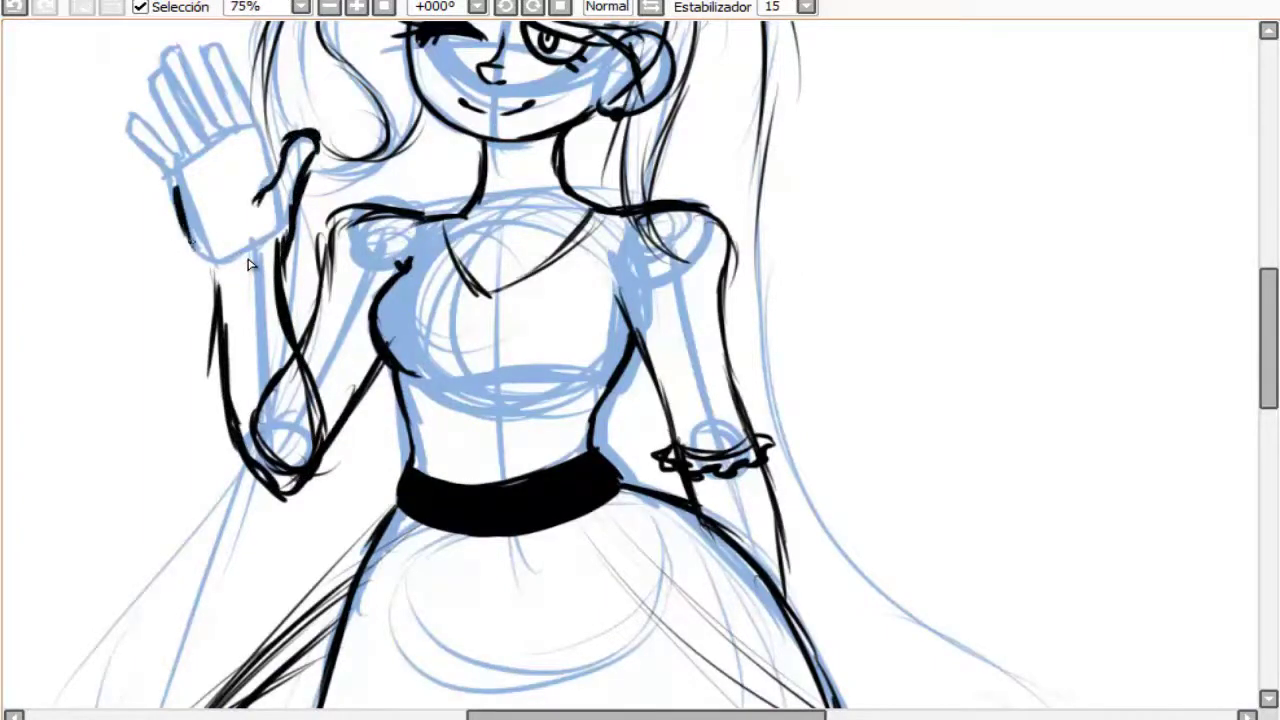
Ink the raised hand's wrist mark and its index, middle and ring fingers
scroll(245, 85, up, 2)
drag(250, 235, 300, 340)
drag(200, 130, 270, 285)
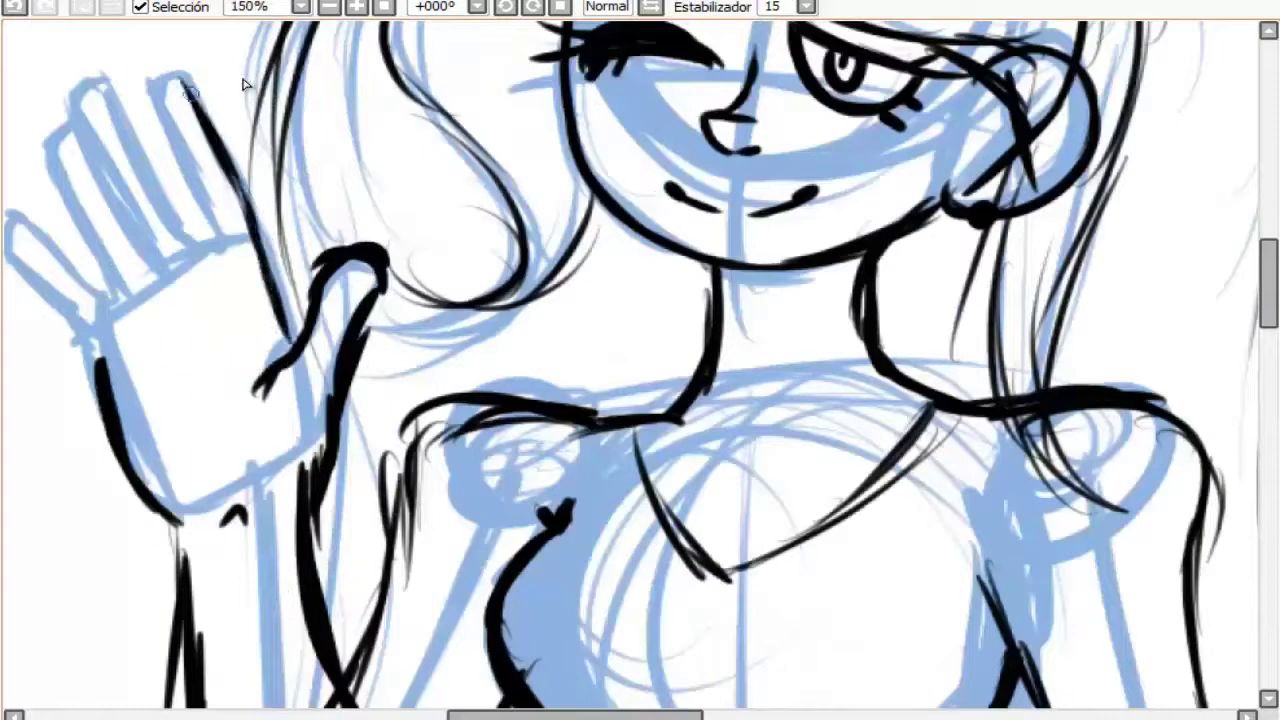
drag(165, 75, 215, 245)
mouse_move(100, 75)
mouse_down()
mouse_move(205, 250)
mouse_move(165, 270)
mouse_up()
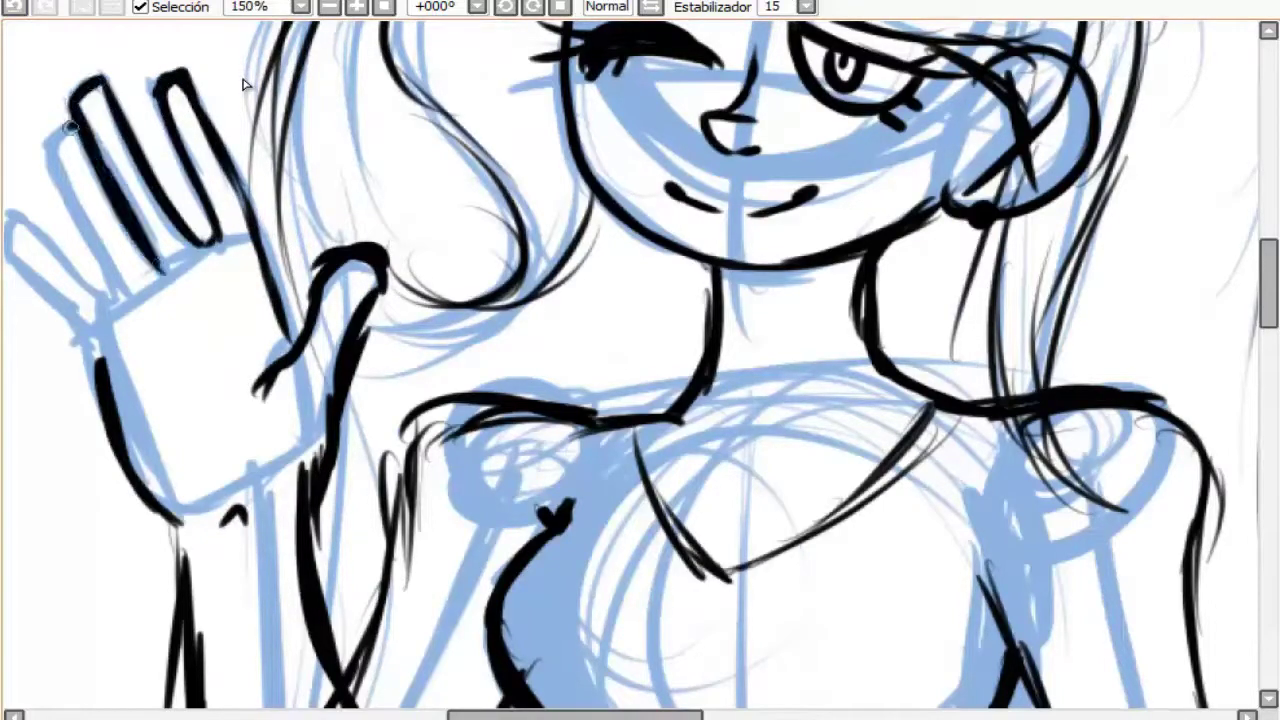
drag(45, 125, 125, 305)
Mirror the canvas view and ink the raised hand's little finger and remaining palm lines
key(h)
drag(620, 300, 740, 215)
drag(735, 215, 705, 292)
drag(740, 245, 645, 355)
drag(530, 405, 455, 350)
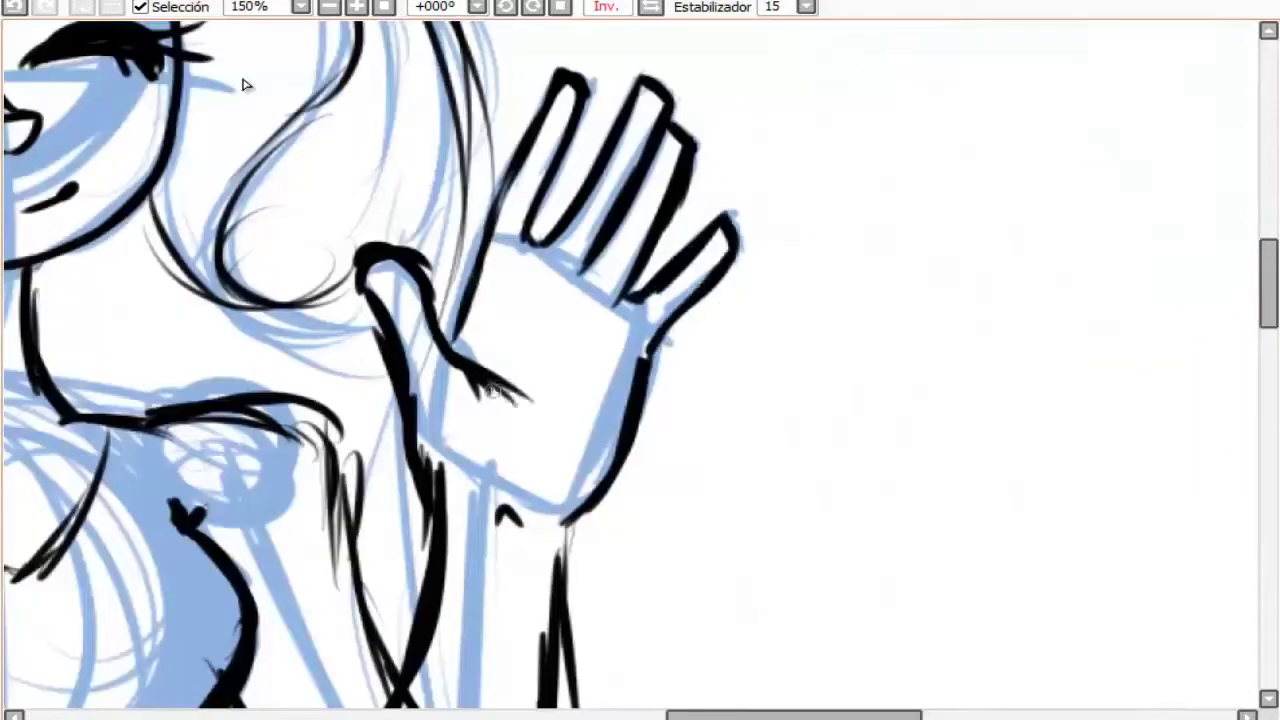
Select the raised hand's inked fingers, move them down closer to the palm and deselect
scroll(470, 270, down, 2)
key(ctrl+a)
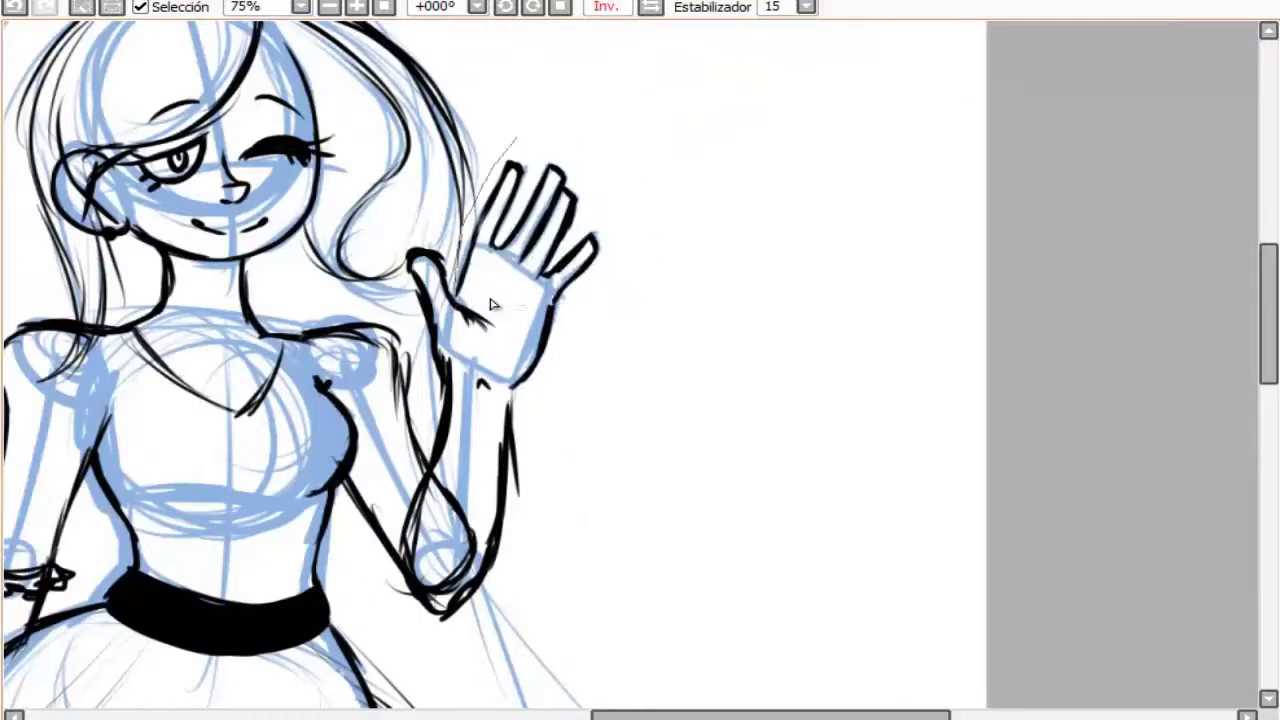
drag(516, 300, 508, 320)
key(ctrl+d)
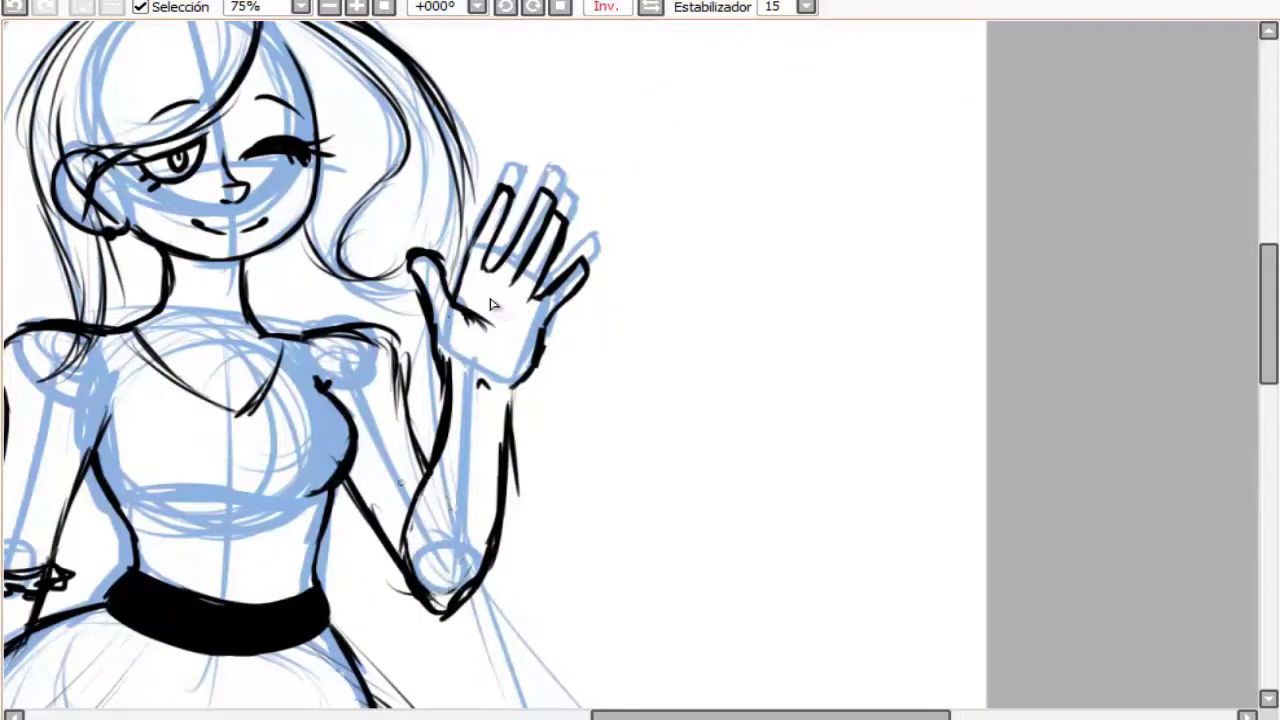
Draw the overskirt's front opening lines below the belt, then the V neckline, collarbones and shadow under the chin
scroll(491, 305, down, 3)
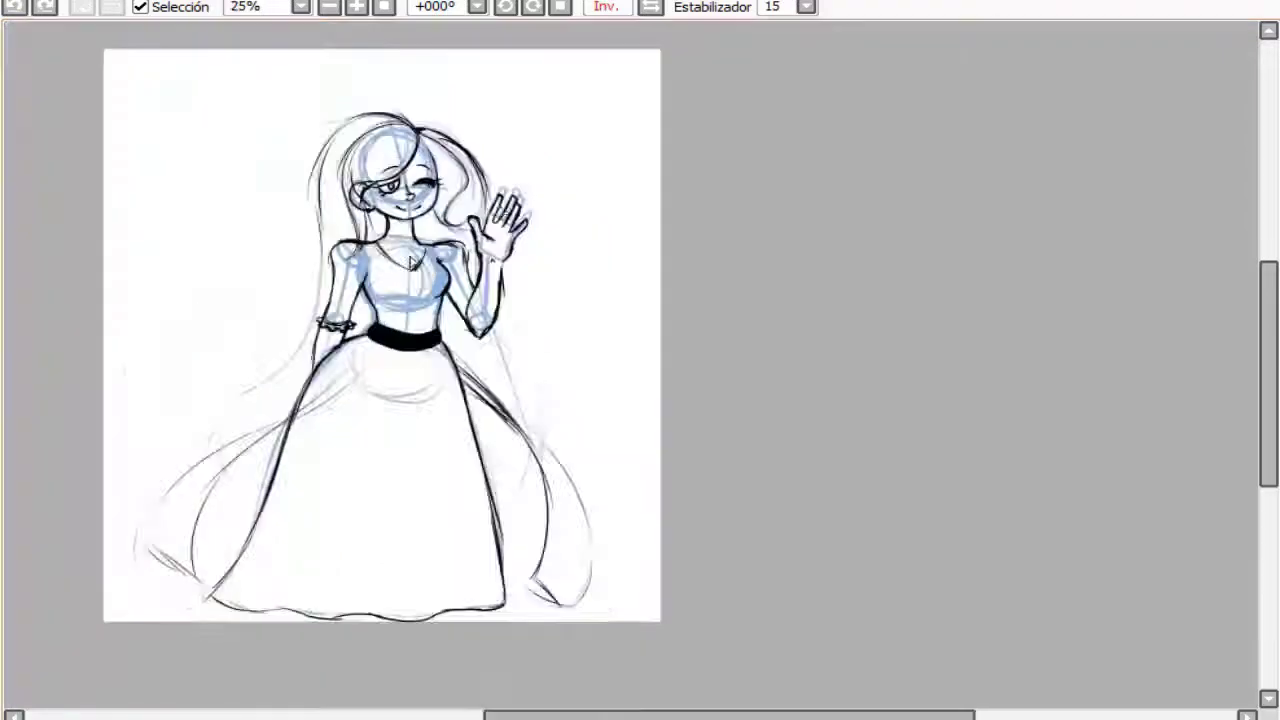
scroll(366, 366, up, 1)
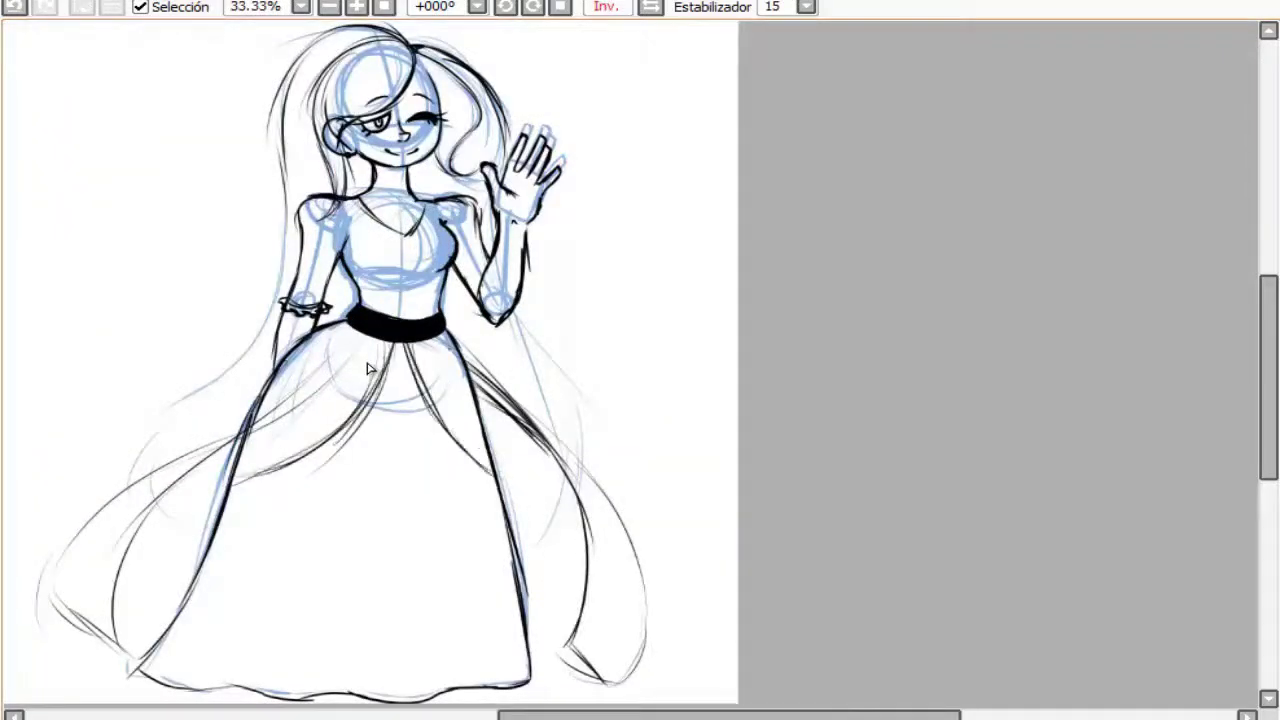
scroll(368, 366, up, 2)
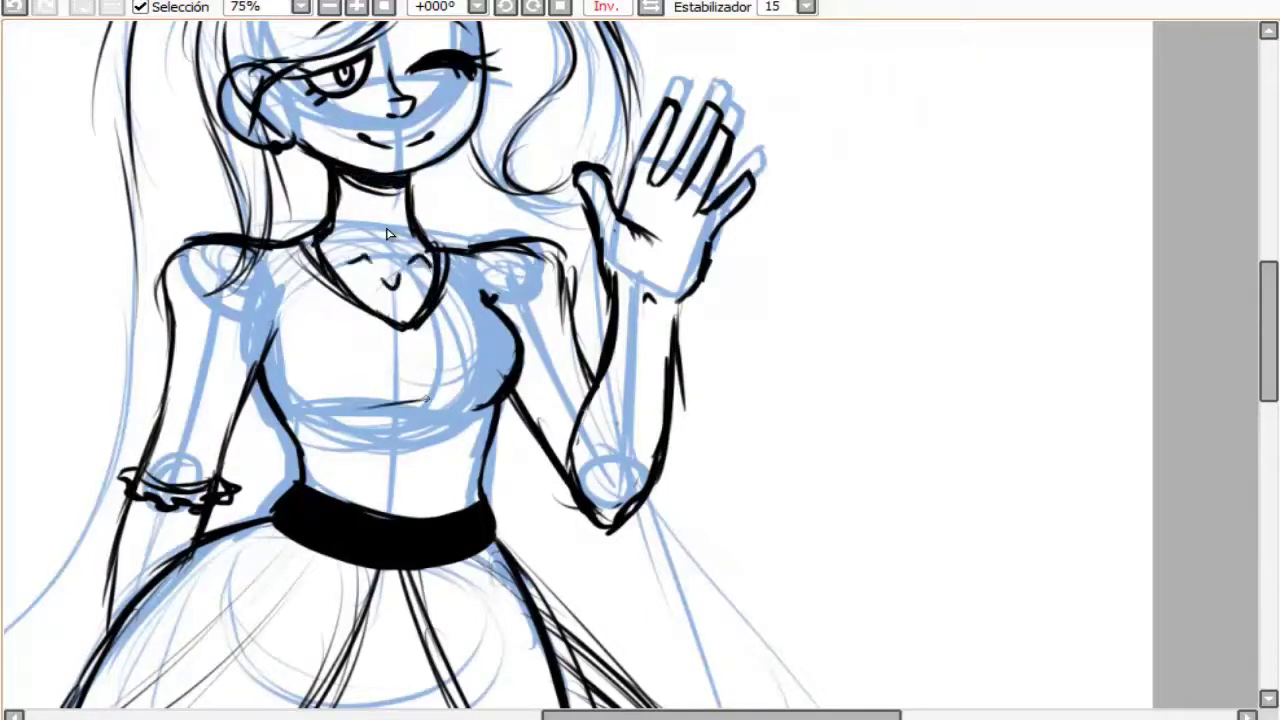
Mirror the canvas view, draw the line under the bust and redo the long hair strand behind the raised arm
key(h)
scroll(354, 396, down, 3)
scroll(490, 370, up, 4)
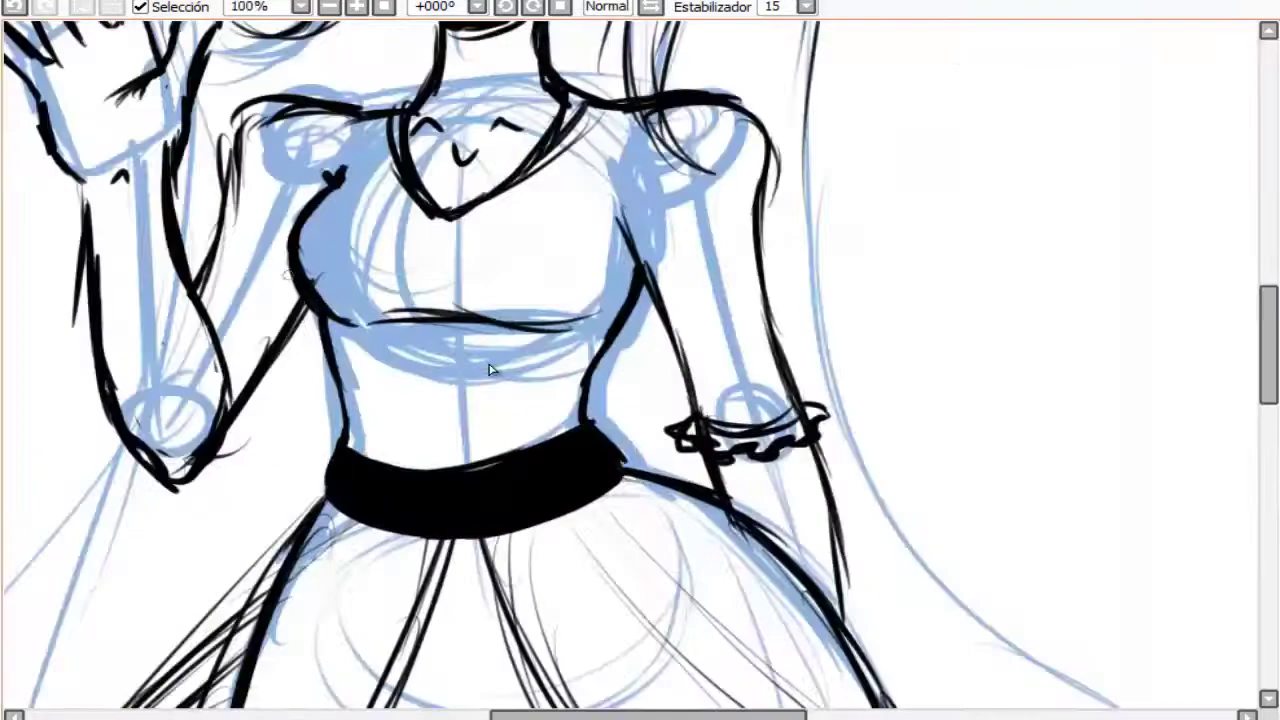
scroll(260, 366, down, 3)
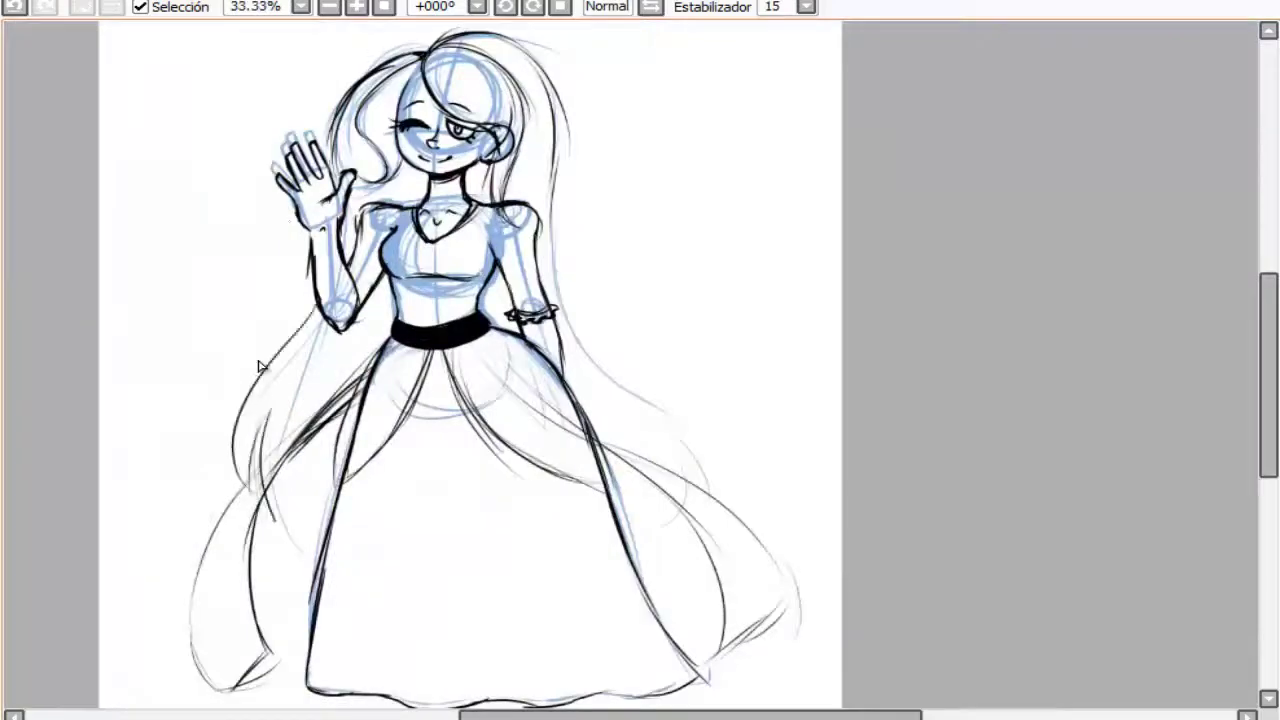
key(ctrl+z)
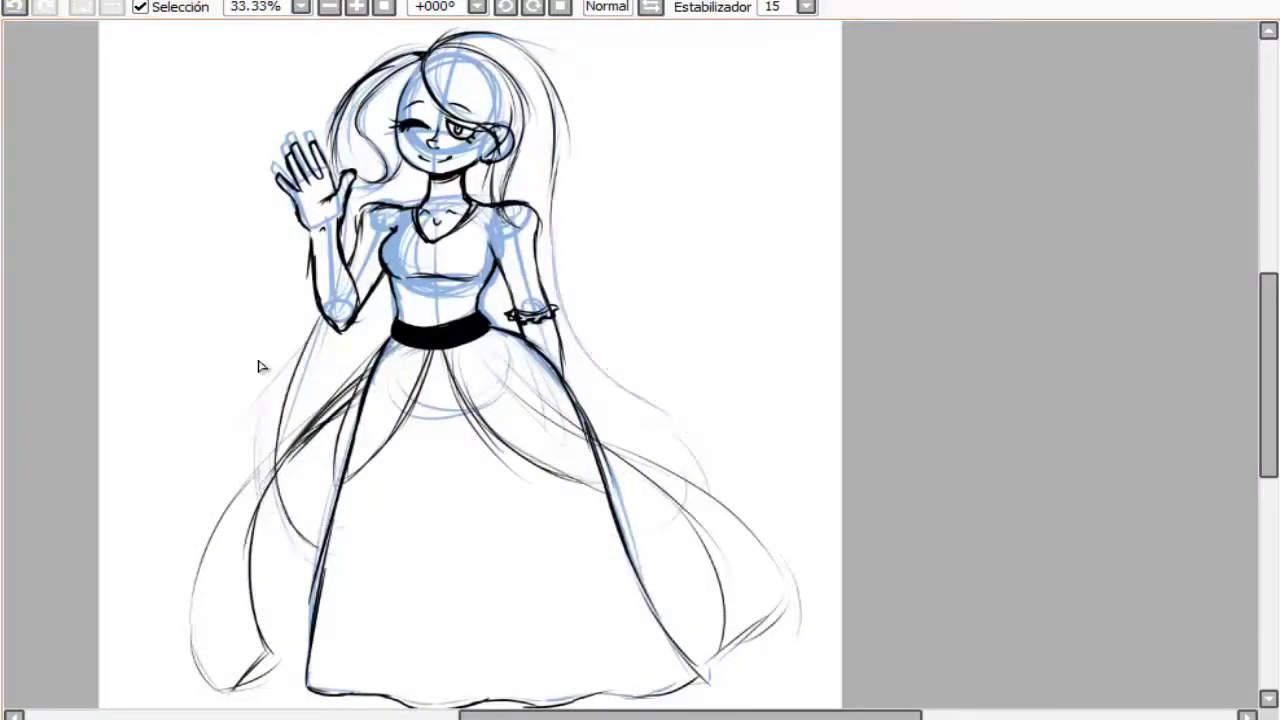
scroll(258, 366, up, 1)
Hide the blue construction sketch and fade the black sketch lines to grey
scroll(258, 366, down, 2)
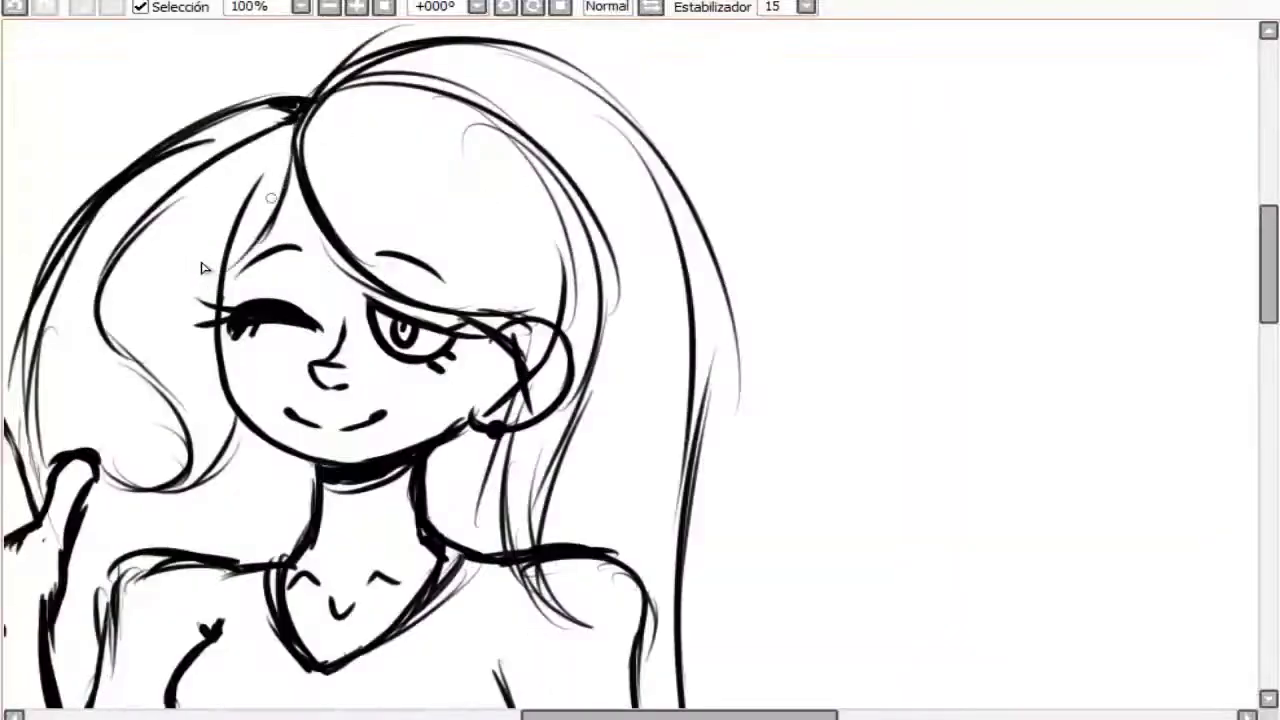
scroll(413, 300, down, 5)
scroll(413, 300, up, 6)
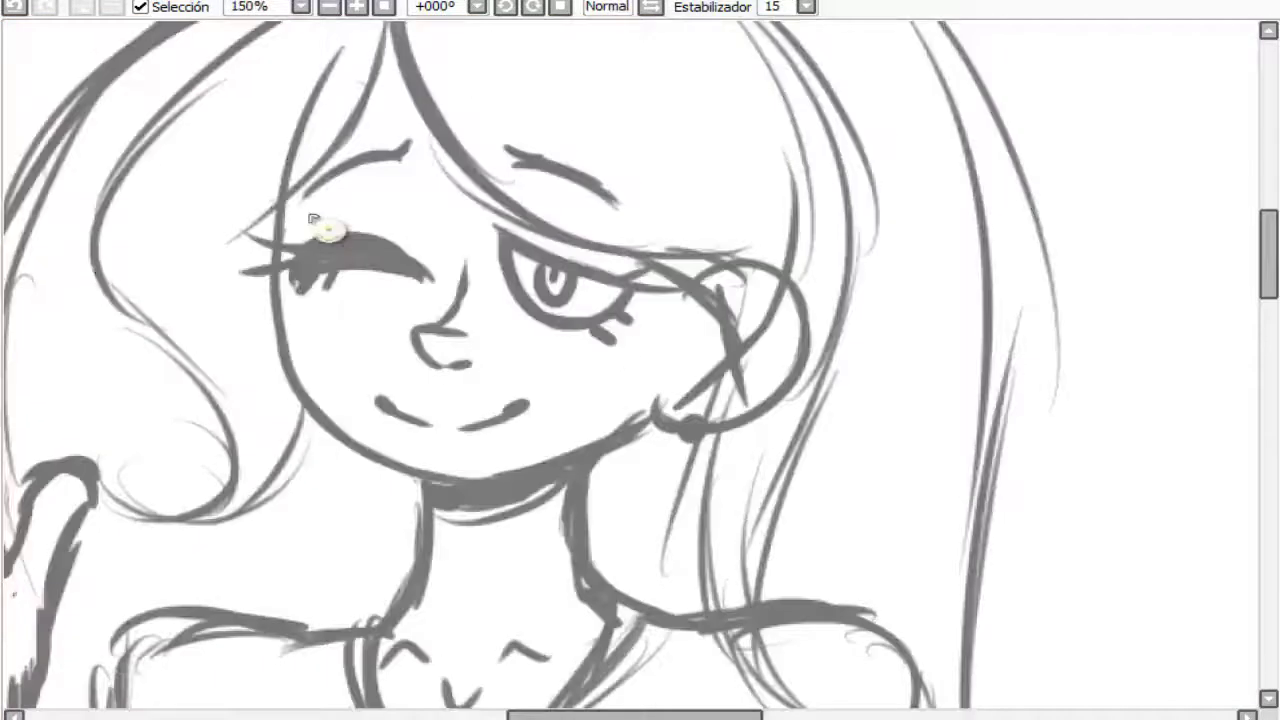
Fill the background with grey and ink the face outline from the winking eye's temple down to the chin
drag(274, 186, 290, 408)
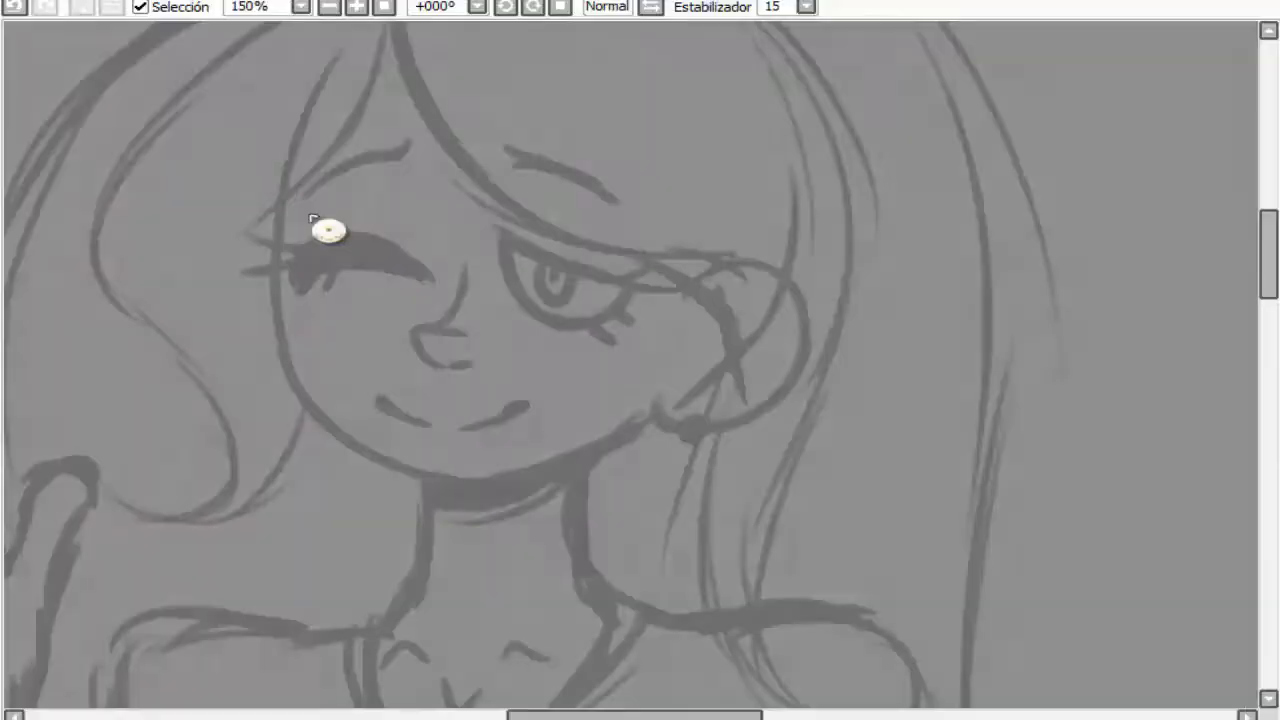
drag(282, 188, 450, 500)
key(ctrl+z)
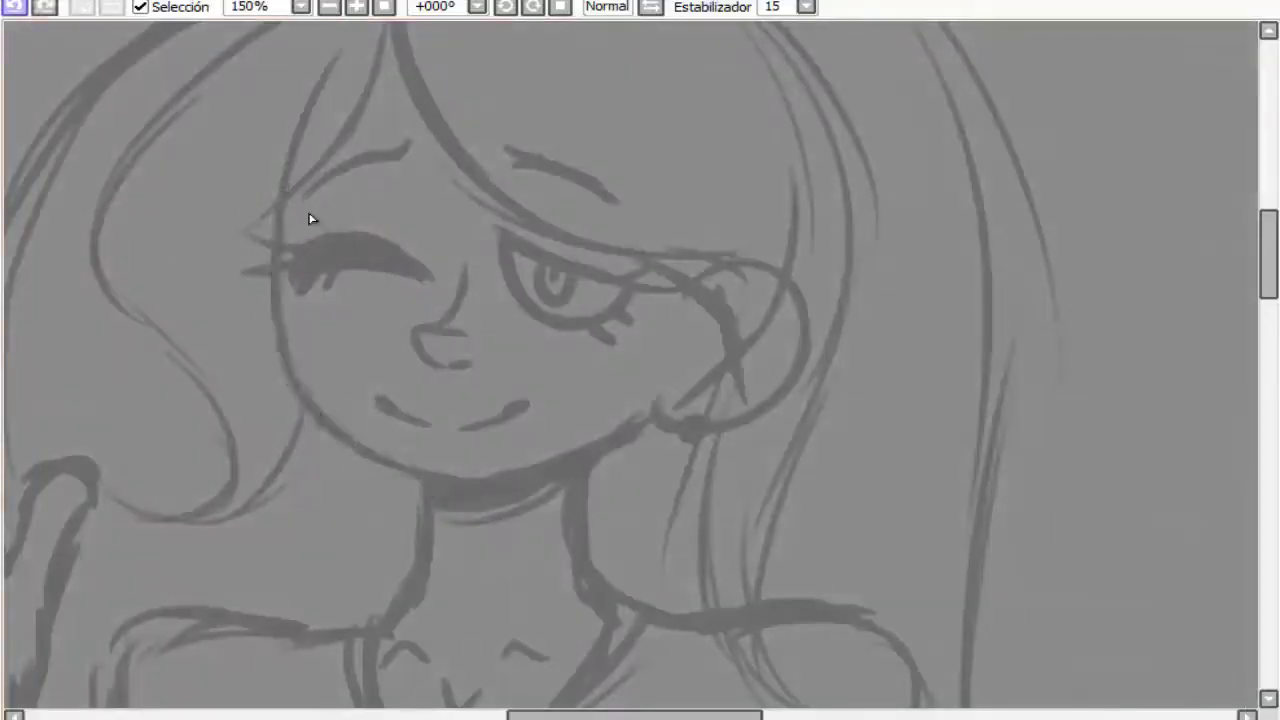
key(ctrl+z)
mouse_move(282, 188)
mouse_down()
mouse_move(500, 505)
mouse_move(514, 471)
mouse_move(563, 458)
mouse_up()
scroll(589, 464, up, 1)
key(ctrl+z)
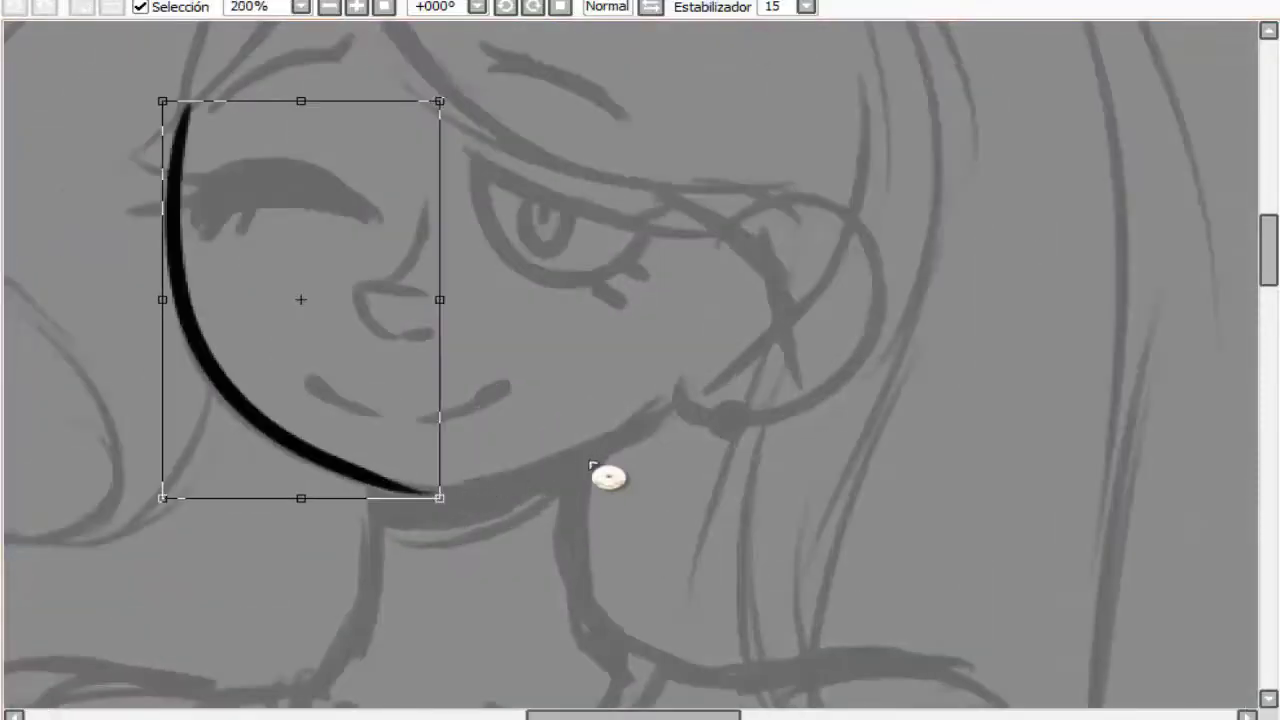
Ink the jawline from the chin to the earlobe and check the face in mirrored view
mouse_move(430, 490)
mouse_down()
mouse_move(600, 455)
mouse_move(625, 420)
mouse_move(602, 376)
mouse_up()
key(h)
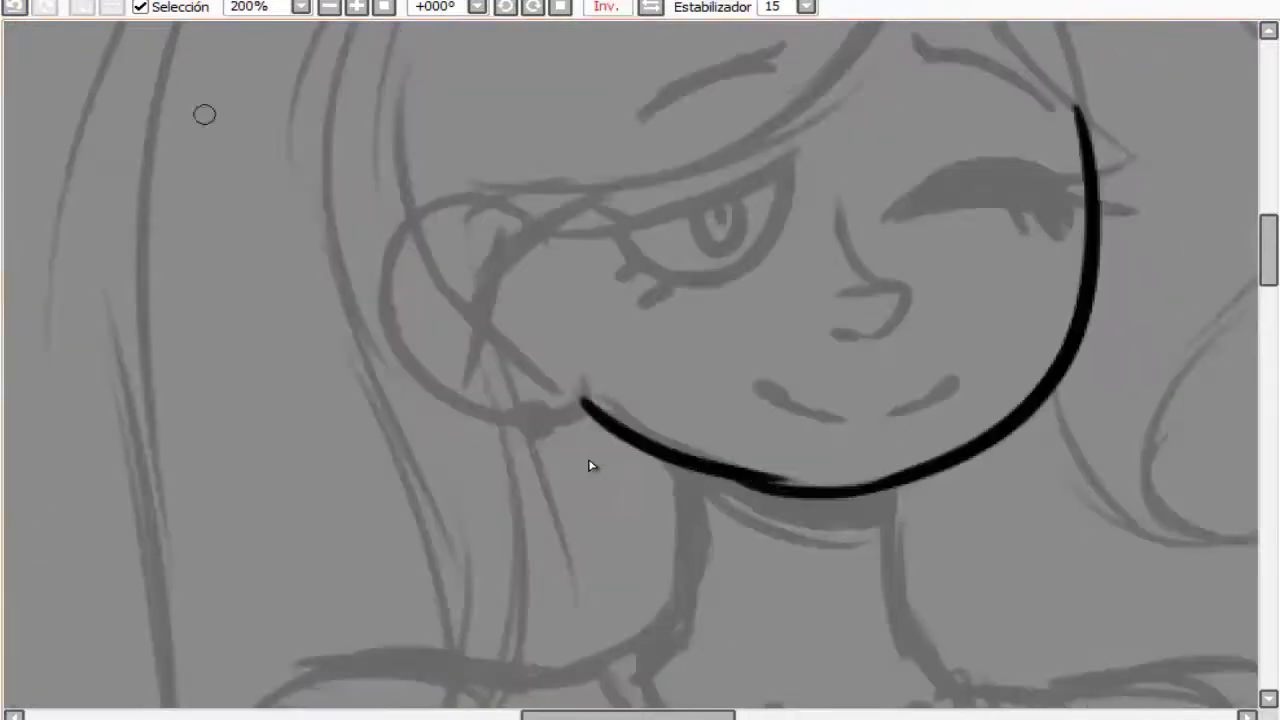
key(ctrl+z)
key(ctrl+y)
key(ctrl+z)
key(ctrl+y)
key(h)
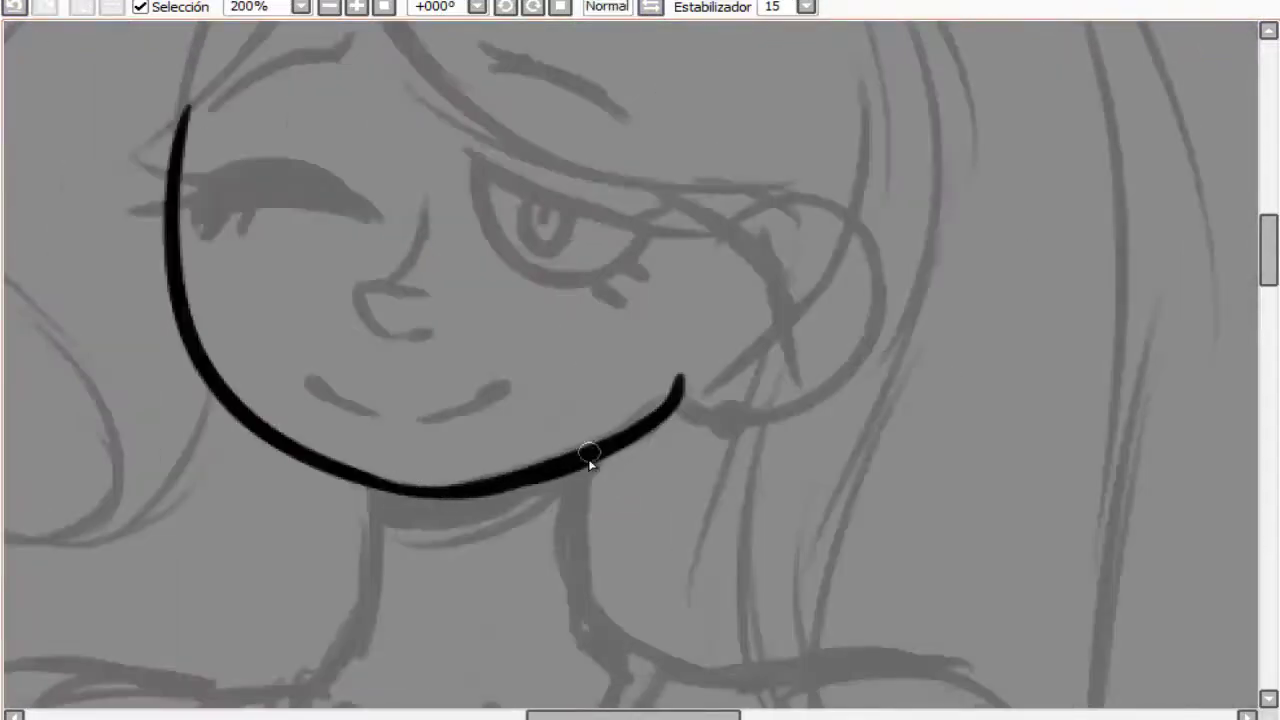
key(h)
scroll(578, 468, down, 1)
key(h)
scroll(606, 371, down, 1)
scroll(466, 357, down, 2)
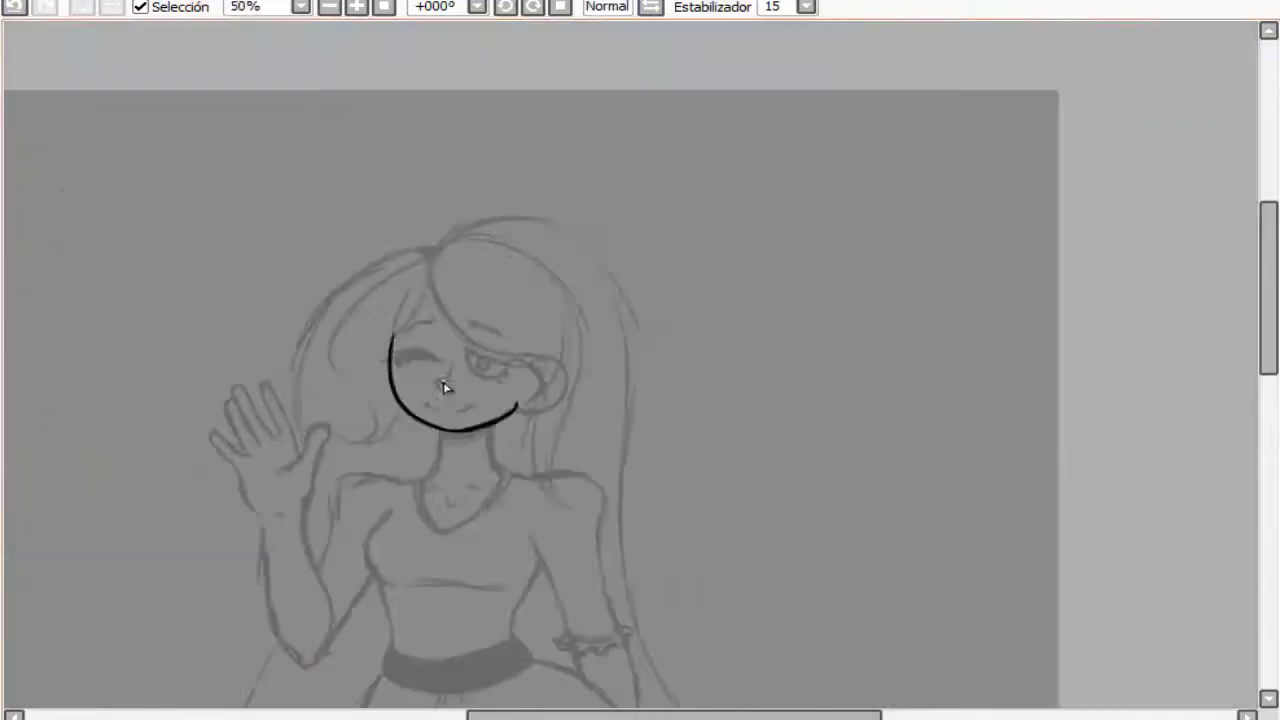
scroll(399, 289, up, 1)
scroll(399, 289, up, 3)
drag(440, 260, 638, 330)
key(ctrl+z)
key(ctrl+y)
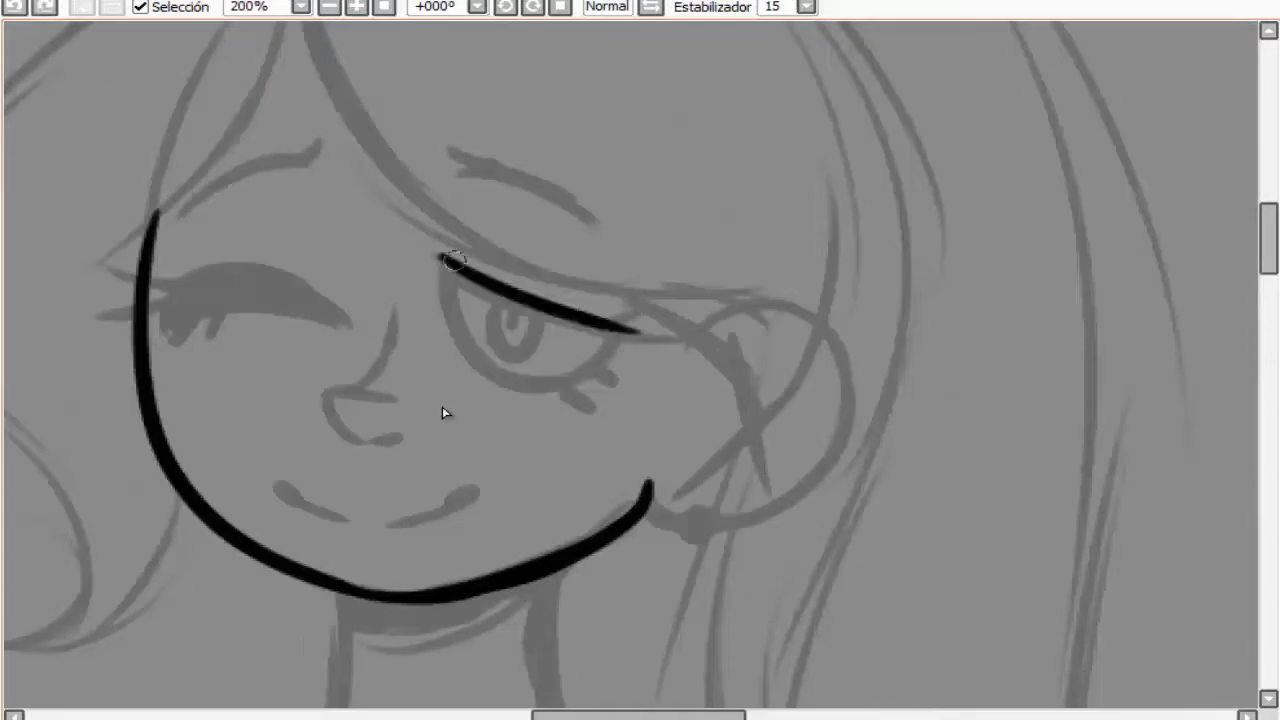
key(ctrl+z)
key(ctrl+y)
mouse_move(440, 262)
mouse_down()
mouse_move(620, 330)
mouse_move(610, 340)
mouse_move(600, 325)
mouse_move(615, 328)
mouse_up()
key(ctrl+z)
key(ctrl+z)
key(ctrl+z)
key(ctrl+z)
key(ctrl+z)
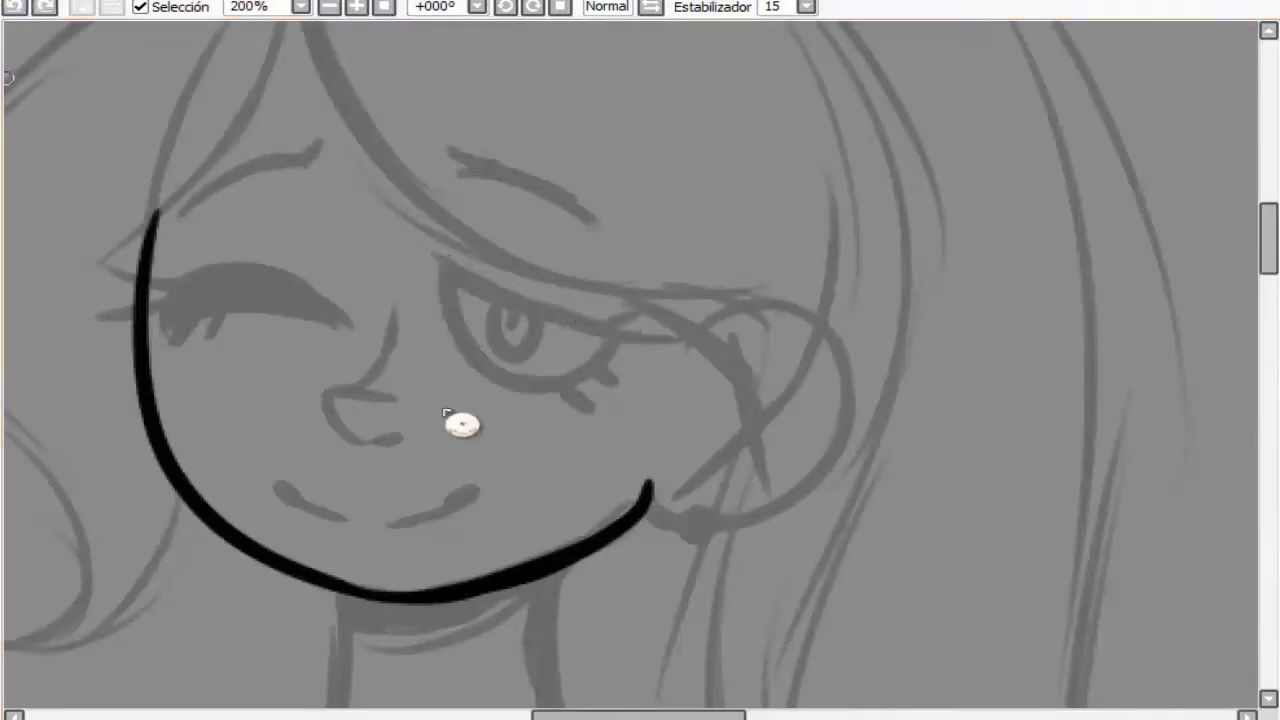
Ink the open eye's upper eyelid as one tapered line sloping to the outer corner
mouse_move(434, 257)
mouse_down()
mouse_move(634, 349)
mouse_move(623, 323)
mouse_up()
key(ctrl+z)
key(ctrl+z)
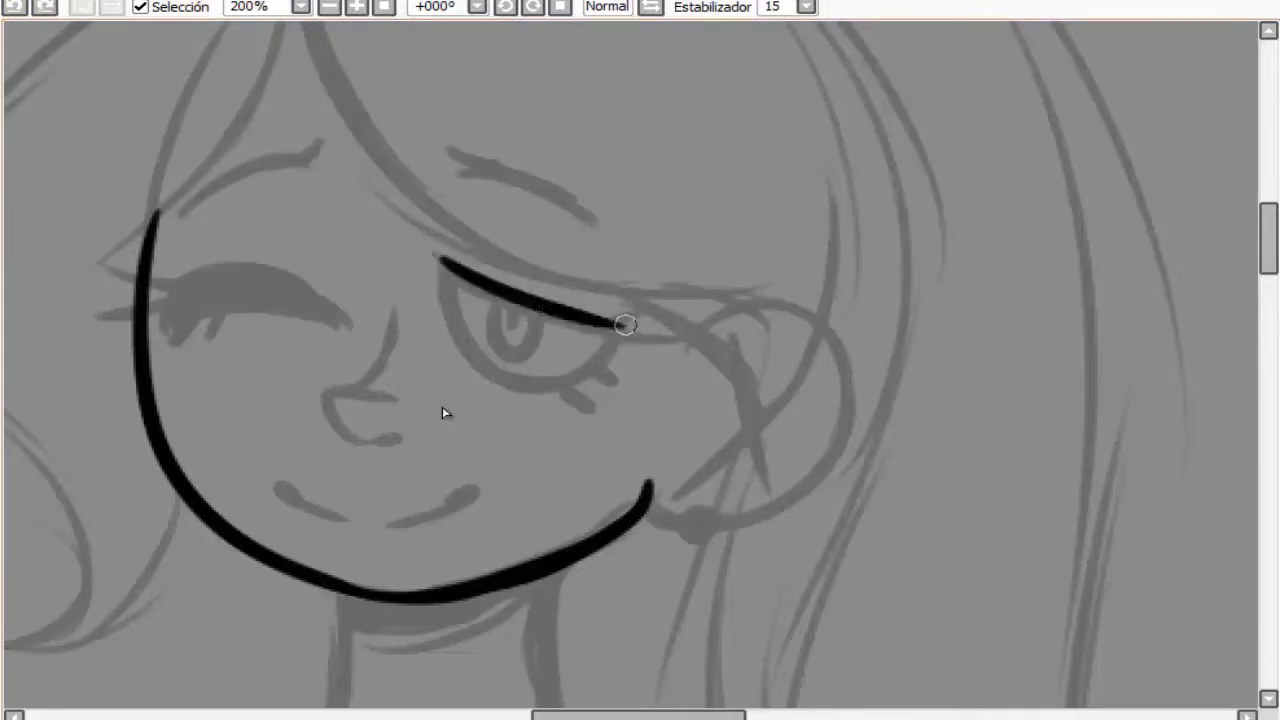
scroll(567, 328, up, 2)
scroll(581, 336, down, 2)
key(h)
key(h)
Ink the open eye's curved lower outline, its iris and its pupil
scroll(581, 334, up, 2)
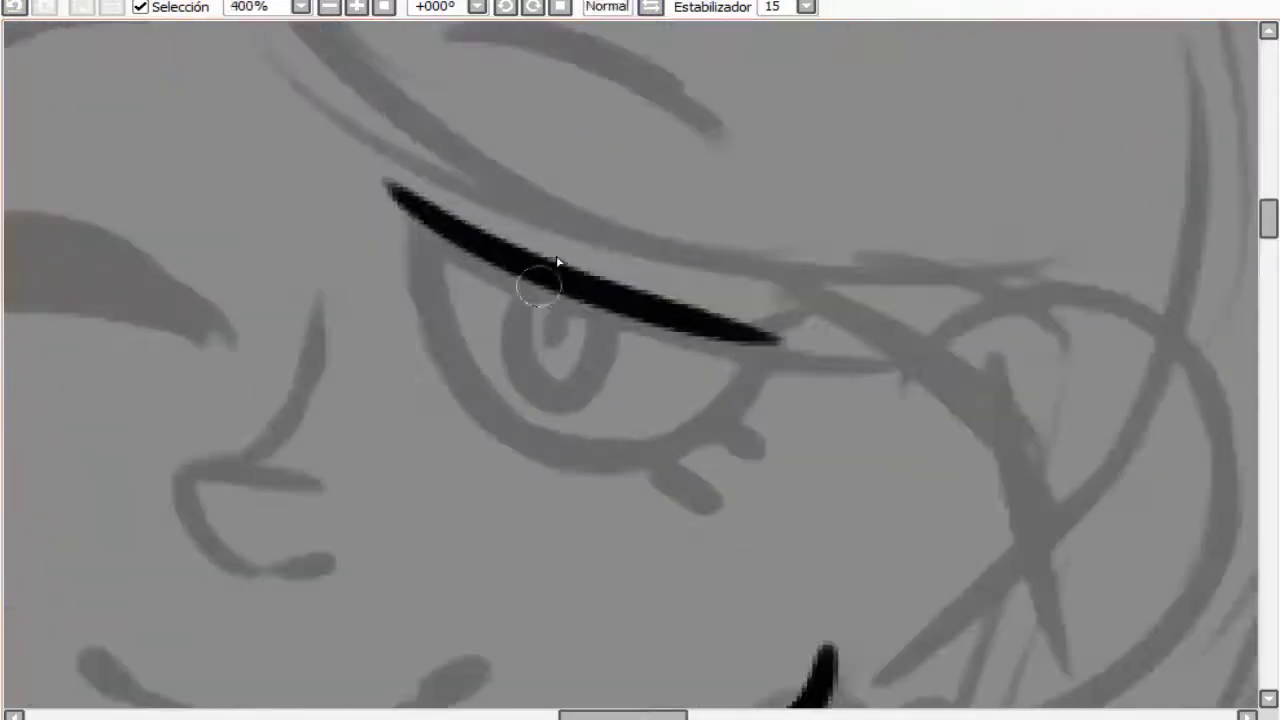
mouse_move(400, 195)
mouse_down()
mouse_move(691, 400)
mouse_move(677, 323)
mouse_move(450, 373)
mouse_up()
key(ctrl+z)
mouse_move(430, 250)
mouse_down()
mouse_move(520, 420)
mouse_move(440, 360)
mouse_up()
mouse_move(510, 290)
mouse_down()
mouse_move(563, 394)
mouse_move(620, 320)
mouse_up()
drag(545, 285, 557, 300)
drag(760, 335, 668, 331)
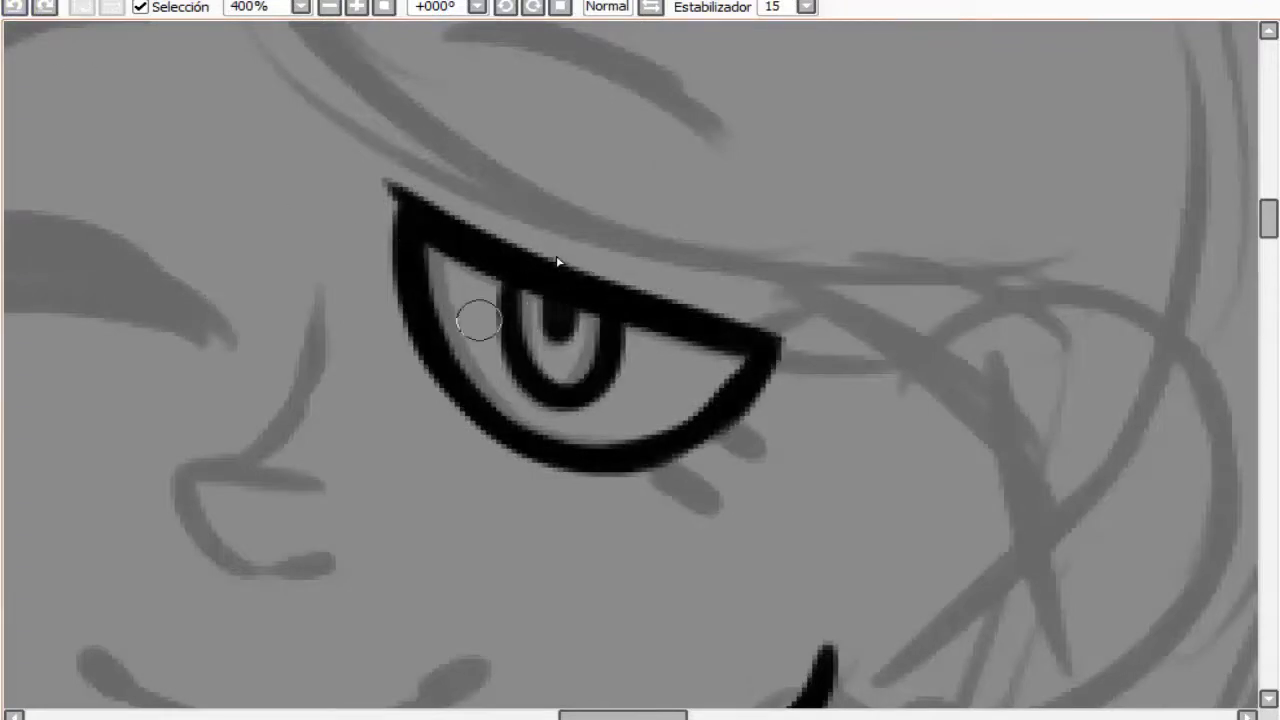
drag(503, 429, 775, 340)
key(ctrl+z)
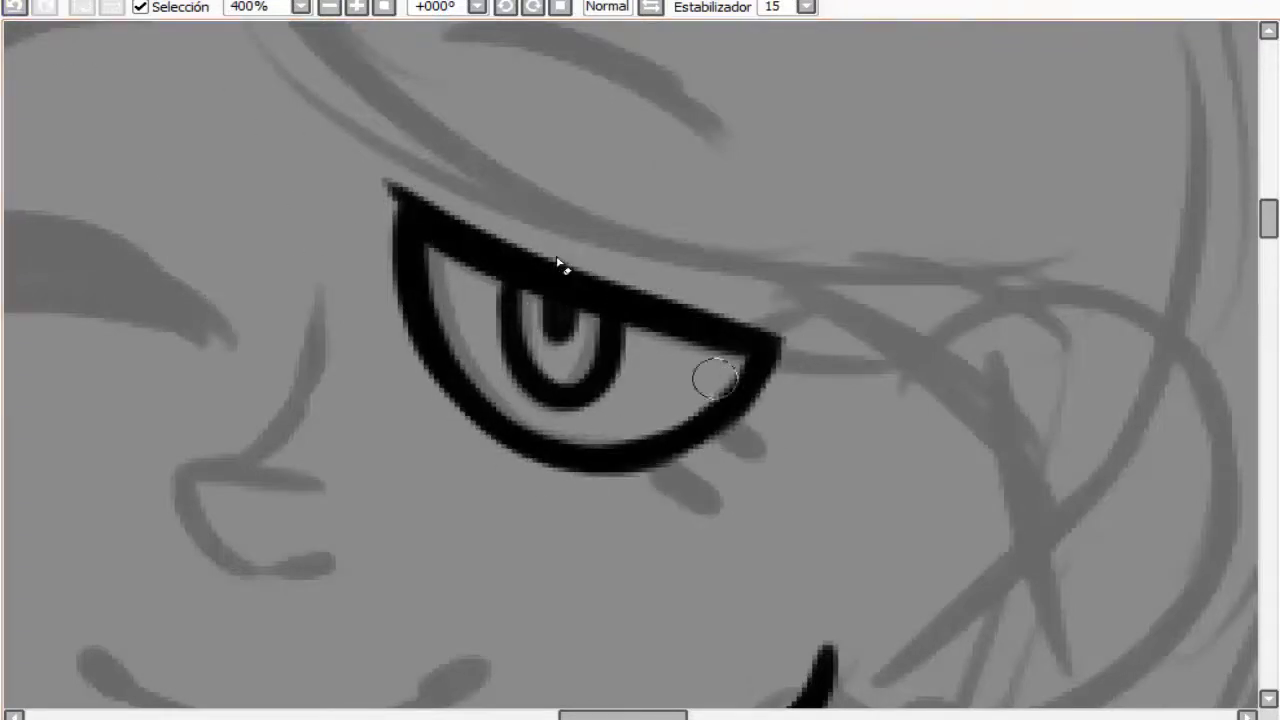
key(h)
key(h)
Ink two short lower lashes beneath the open eye's outer corner
drag(662, 466, 712, 512)
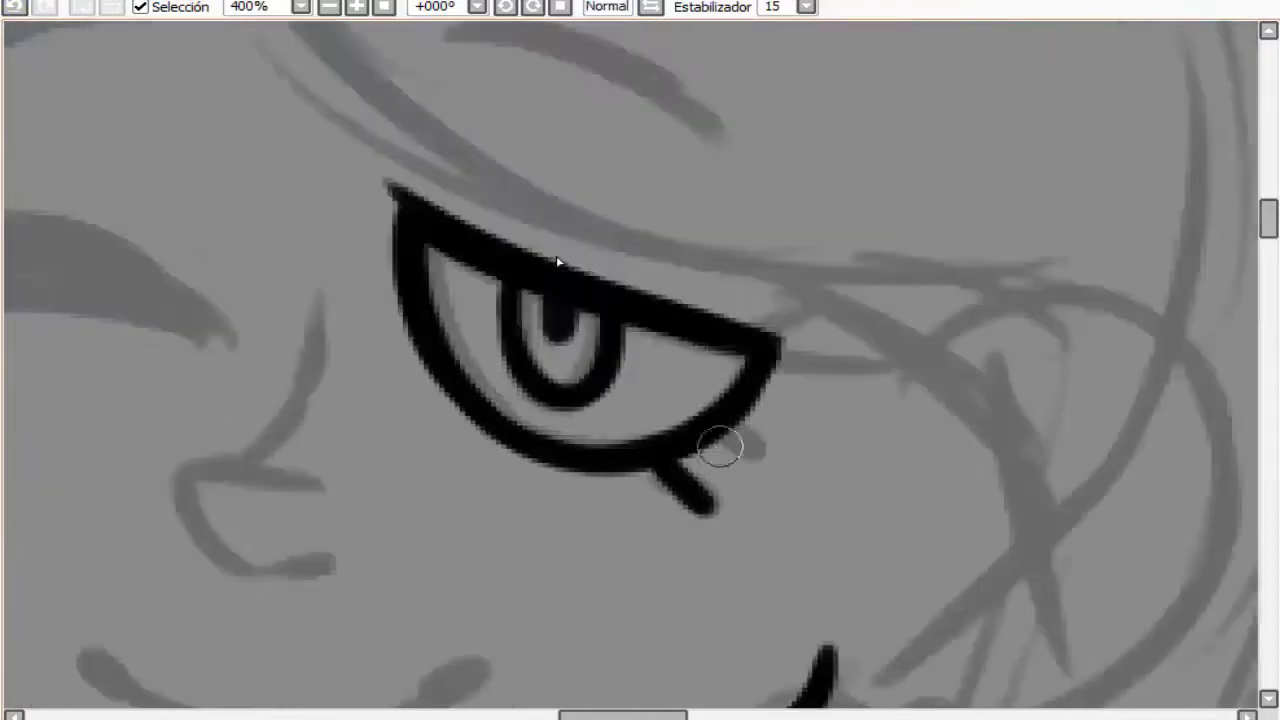
drag(722, 440, 778, 465)
key(ctrl+z)
key(ctrl+z)
drag(662, 466, 712, 512)
drag(782, 462, 745, 432)
Ink the long upper lashes extending from the open eye's outer corner
scroll(720, 265, down, 4)
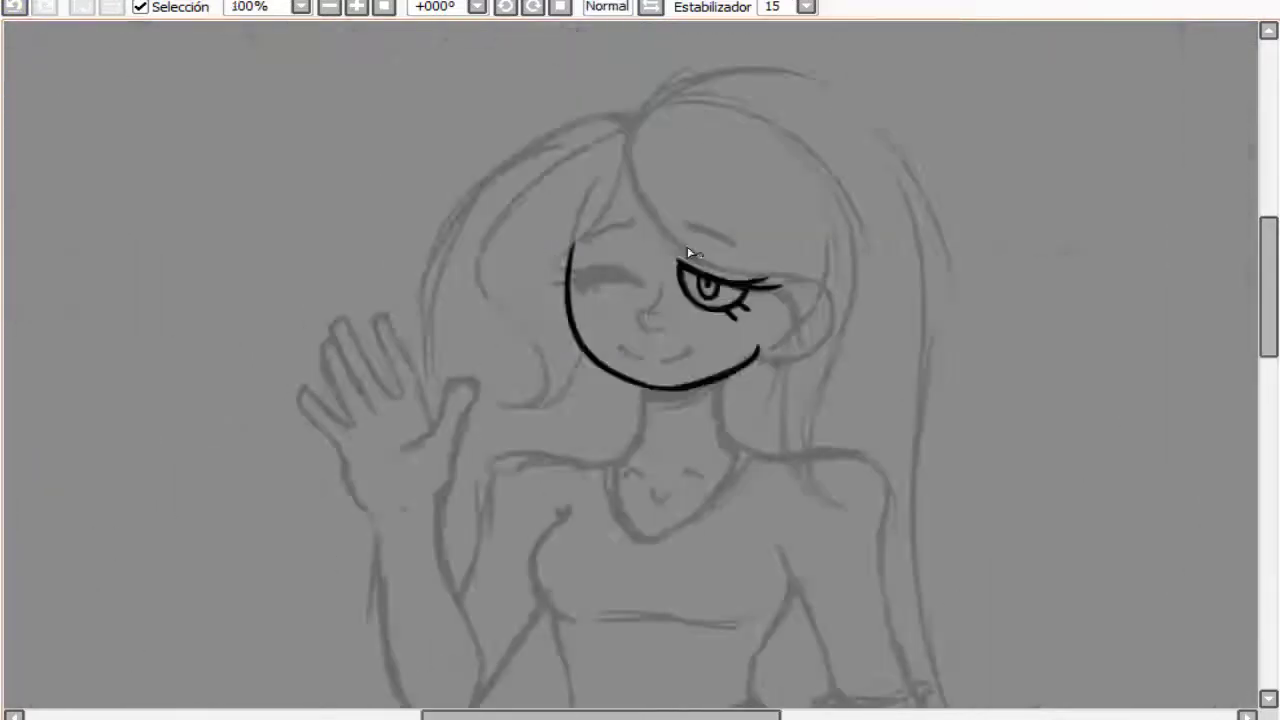
scroll(700, 260, up, 3)
drag(643, 252, 748, 218)
scroll(491, 150, down, 5)
scroll(491, 150, down, 1)
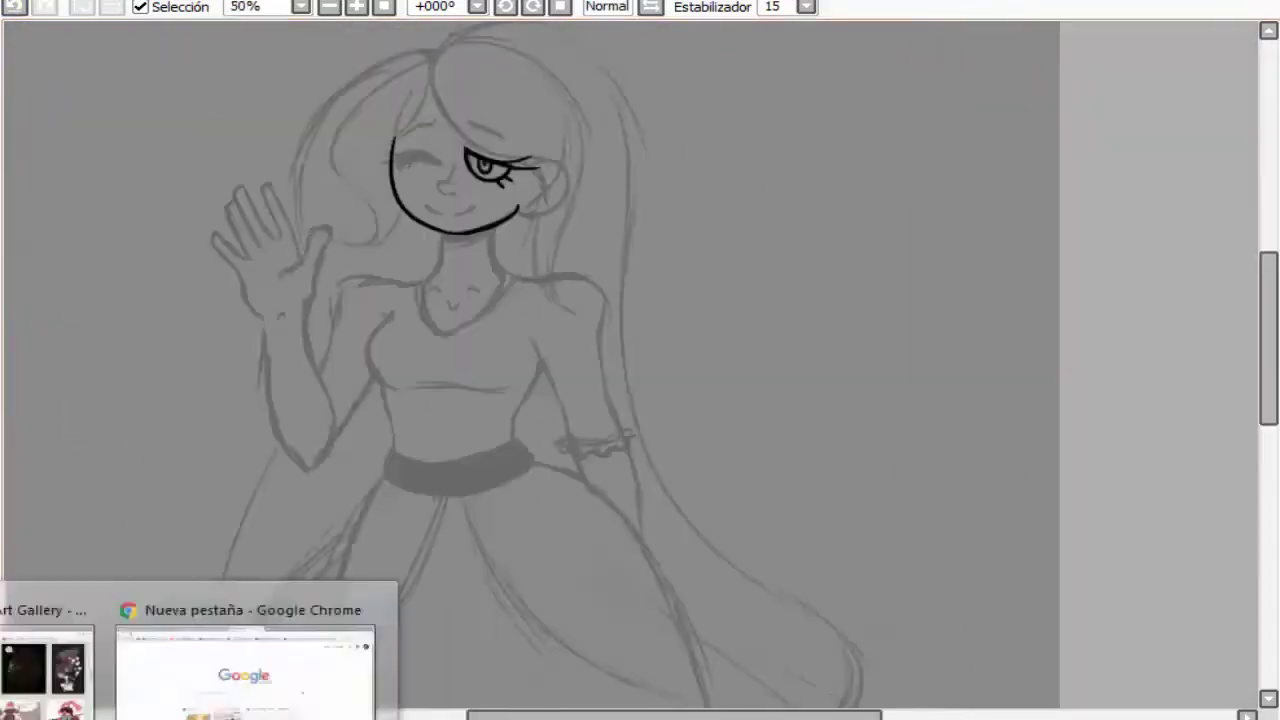
Ink the eyebrow above the open eye and the two curved strokes of the smile
scroll(400, 285, down, 1)
scroll(363, 237, up, 5)
drag(399, 142, 494, 204)
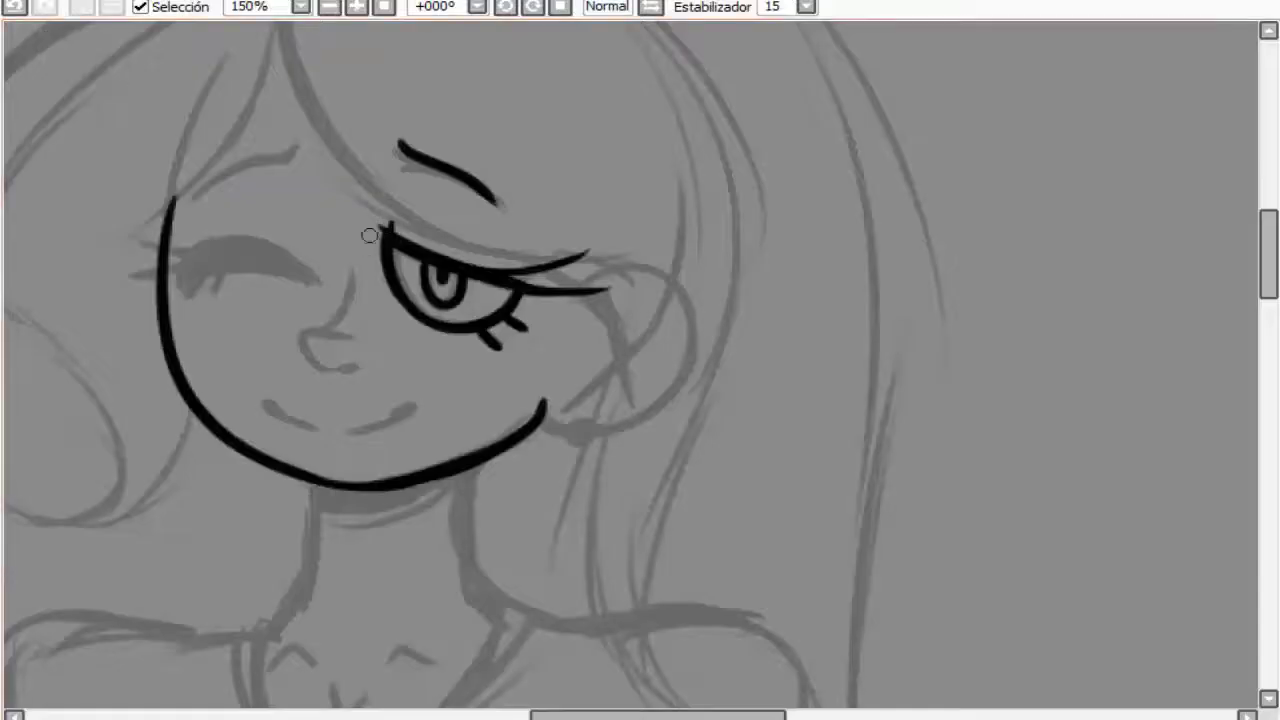
key(h)
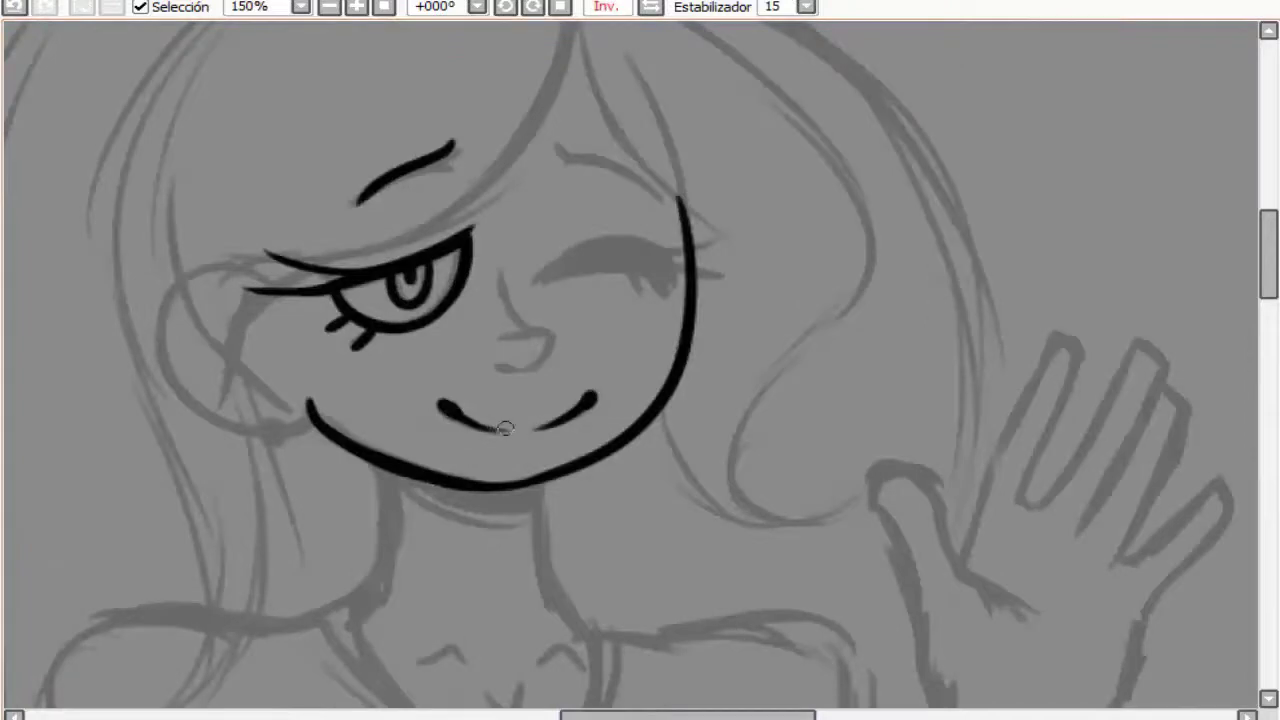
scroll(428, 366, down, 1)
key(h)
scroll(163, 194, up, 2)
drag(272, 158, 255, 312)
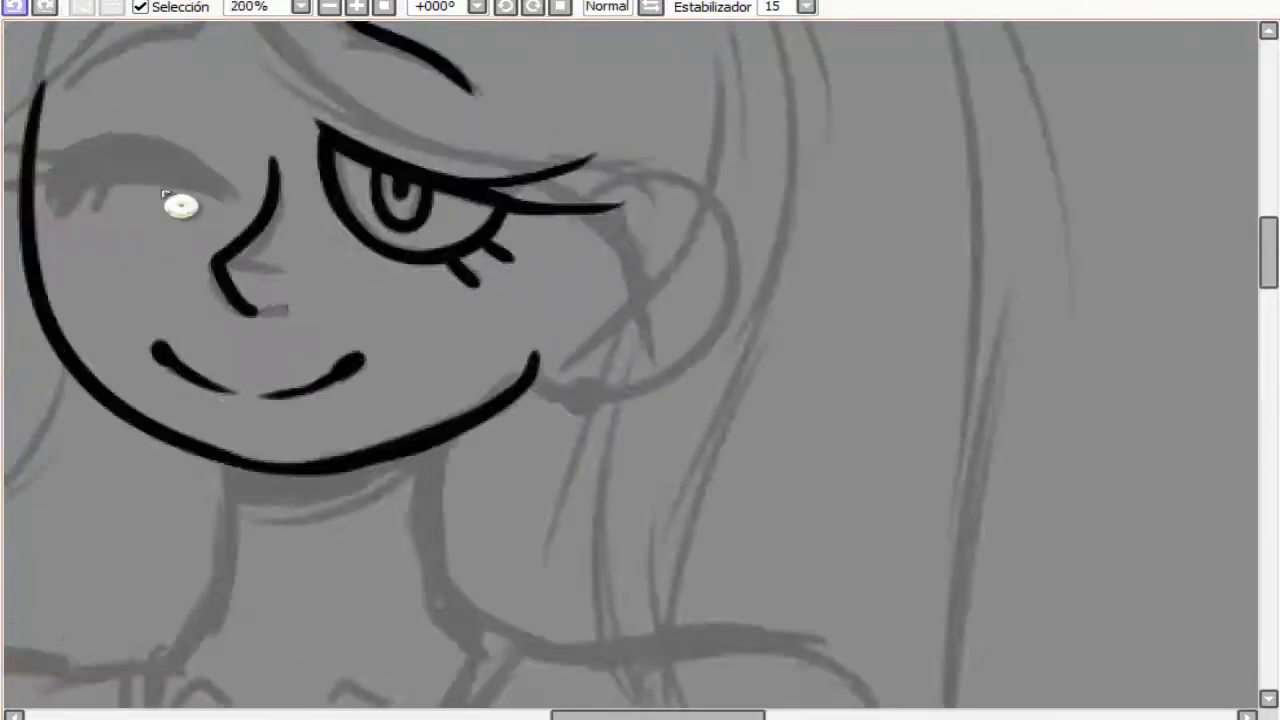
key(ctrl+z)
mouse_move(275, 160)
mouse_down()
mouse_move(245, 315)
mouse_move(318, 300)
mouse_move(255, 315)
mouse_move(302, 306)
mouse_up()
key(ctrl+z)
key(ctrl+z)
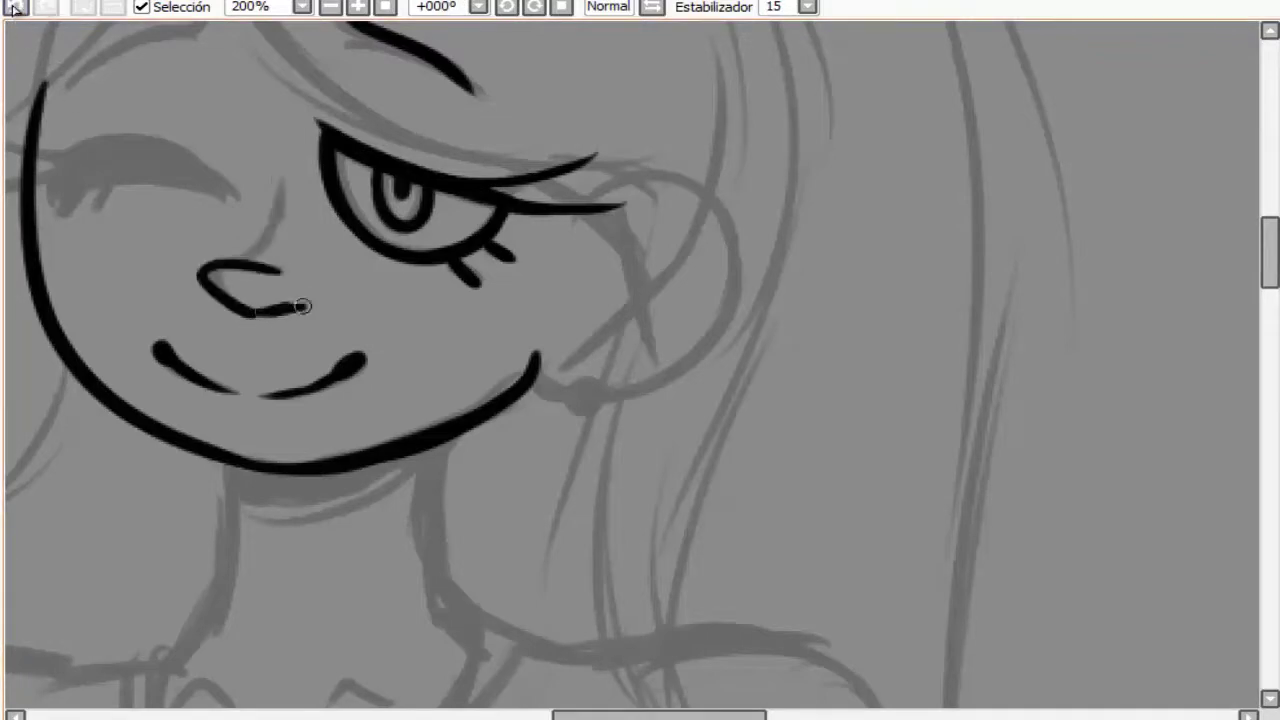
key(ctrl+z)
Ink the nose's rounded tip, nostril line and curved bridge
drag(243, 251, 290, 312)
mouse_move(282, 155)
mouse_down()
mouse_move(238, 262)
mouse_move(260, 180)
mouse_up()
key(ctrl+z)
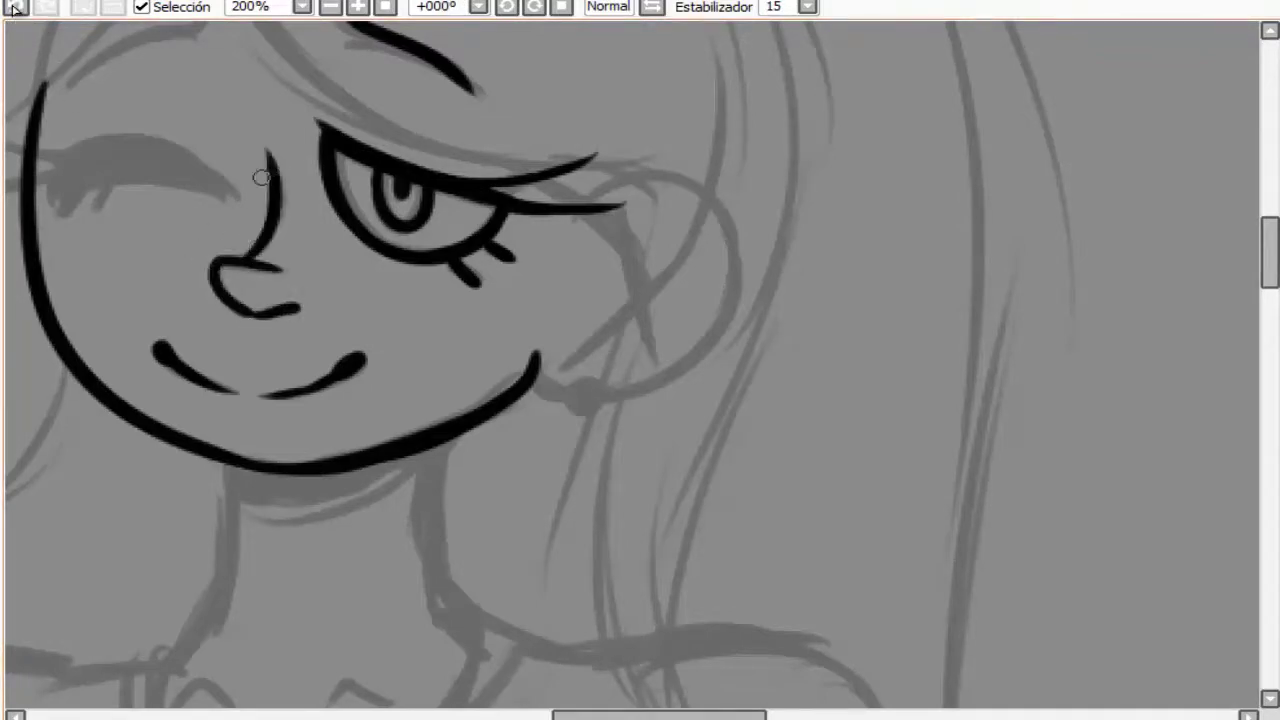
scroll(648, 33, down, 1)
Mirror the canvas view and ink the winking eye's closed lid as a thick solid arc
click(607, 6)
scroll(648, 33, down, 3)
scroll(623, 200, up, 5)
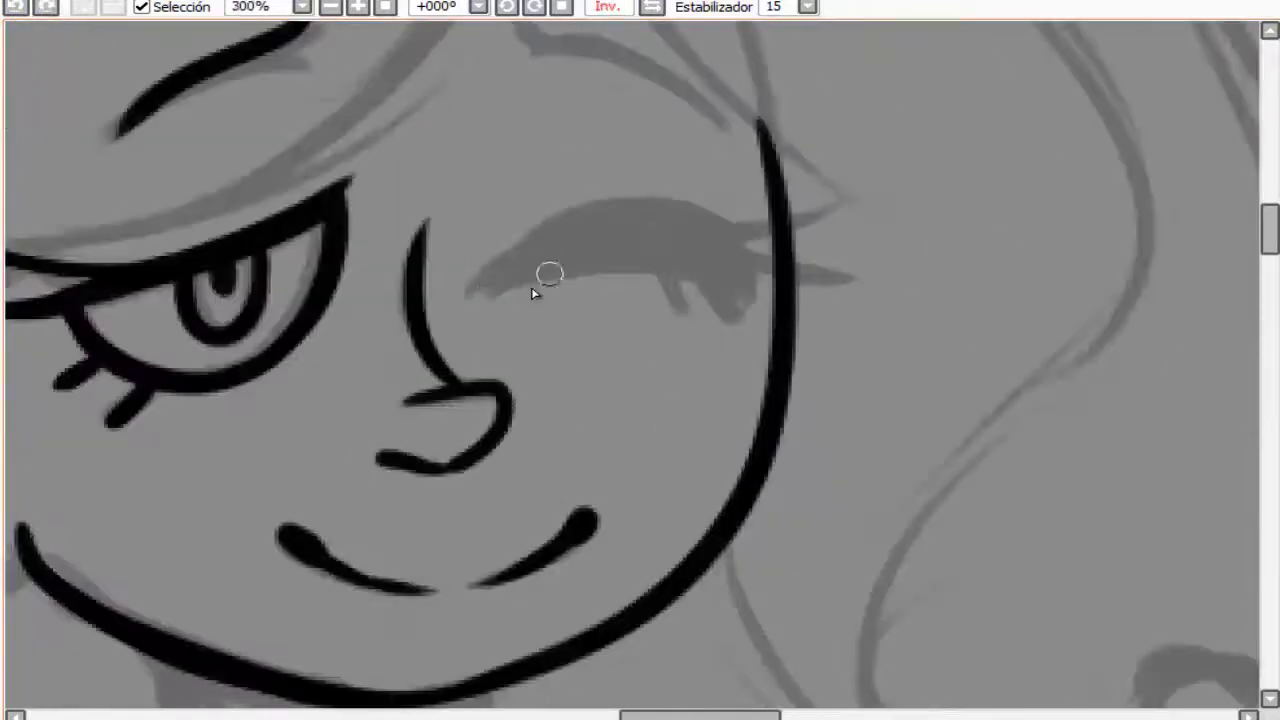
mouse_move(480, 275)
mouse_down()
mouse_move(765, 228)
mouse_move(885, 180)
mouse_up()
key(h)
key(h)
drag(770, 245, 860, 285)
key(ctrl+z)
key(ctrl+z)
key(h)
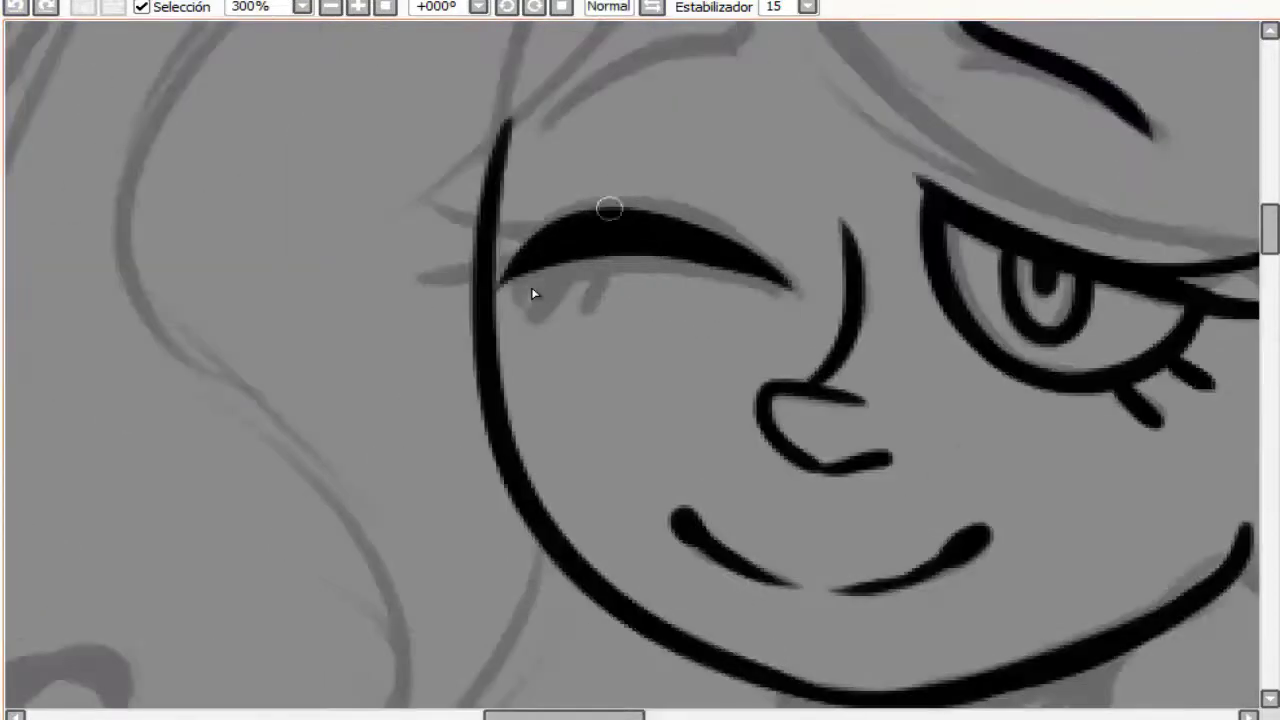
Ink the winking eye's two long outer lashes and its short lower lashes
drag(462, 158, 620, 212)
drag(428, 240, 600, 205)
drag(560, 263, 531, 292)
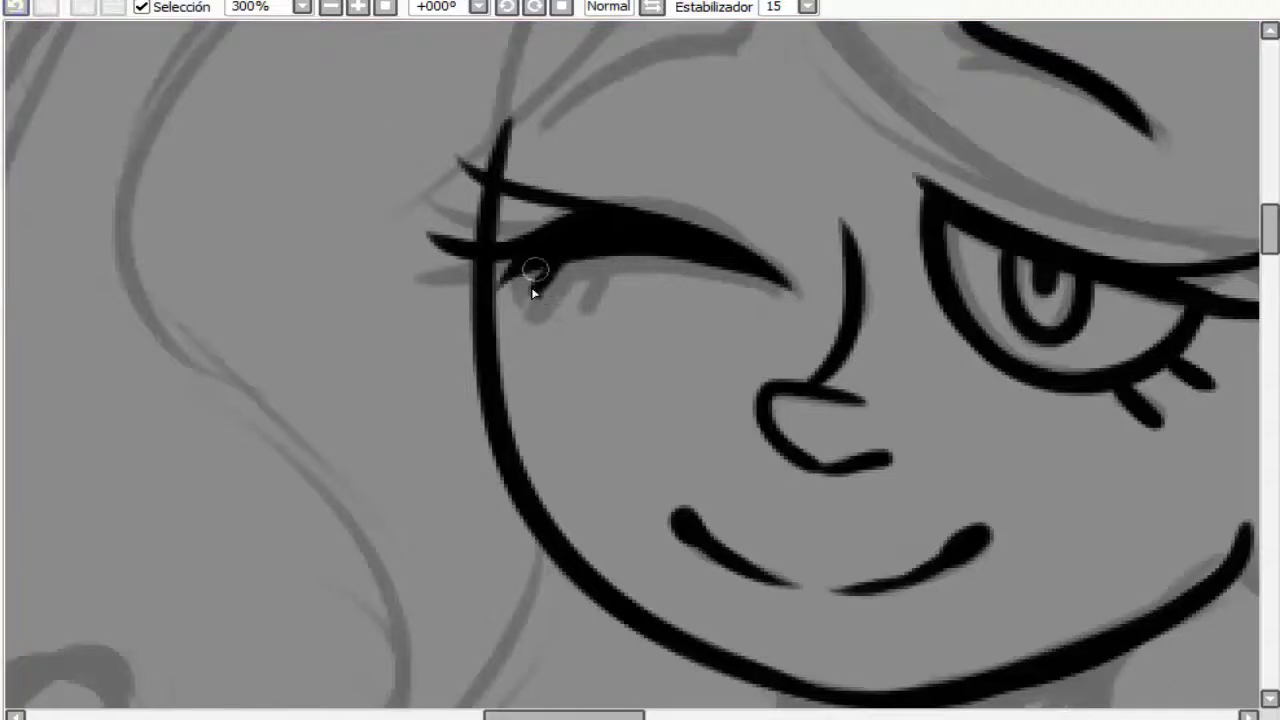
scroll(534, 292, down, 3)
scroll(717, 66, up, 3)
Ink the eyebrow above the winking eye in mirrored view
key(h)
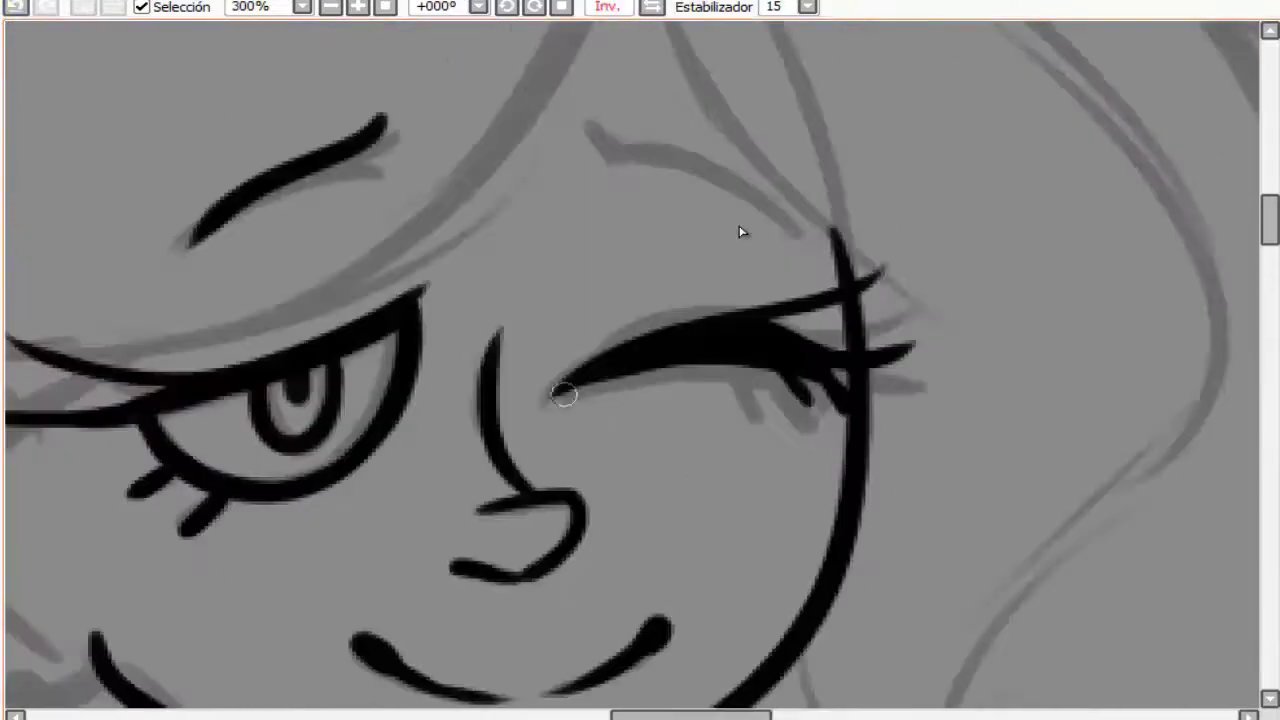
scroll(741, 232, down, 4)
scroll(774, 180, up, 2)
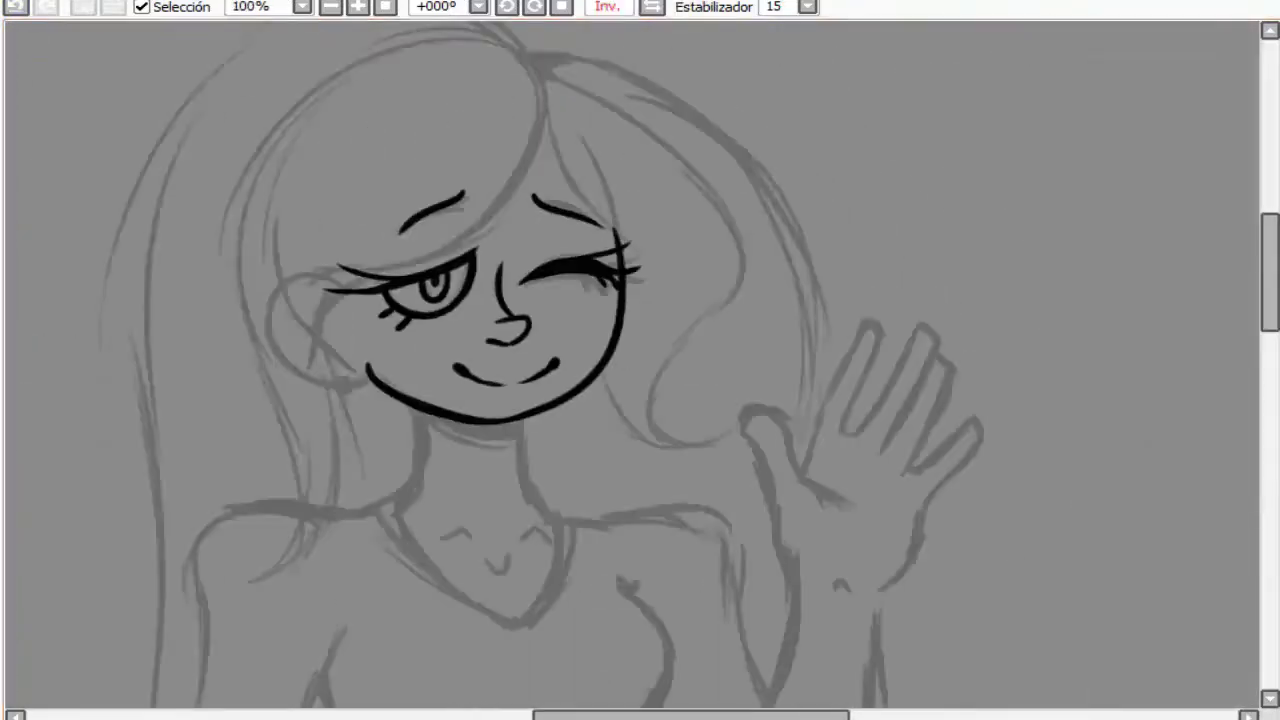
Ink the outer curve of the ear and the round earring on its lobe
scroll(409, 361, up, 2)
mouse_move(265, 170)
mouse_down()
mouse_move(395, 385)
mouse_move(352, 396)
mouse_up()
scroll(330, 370, down, 3)
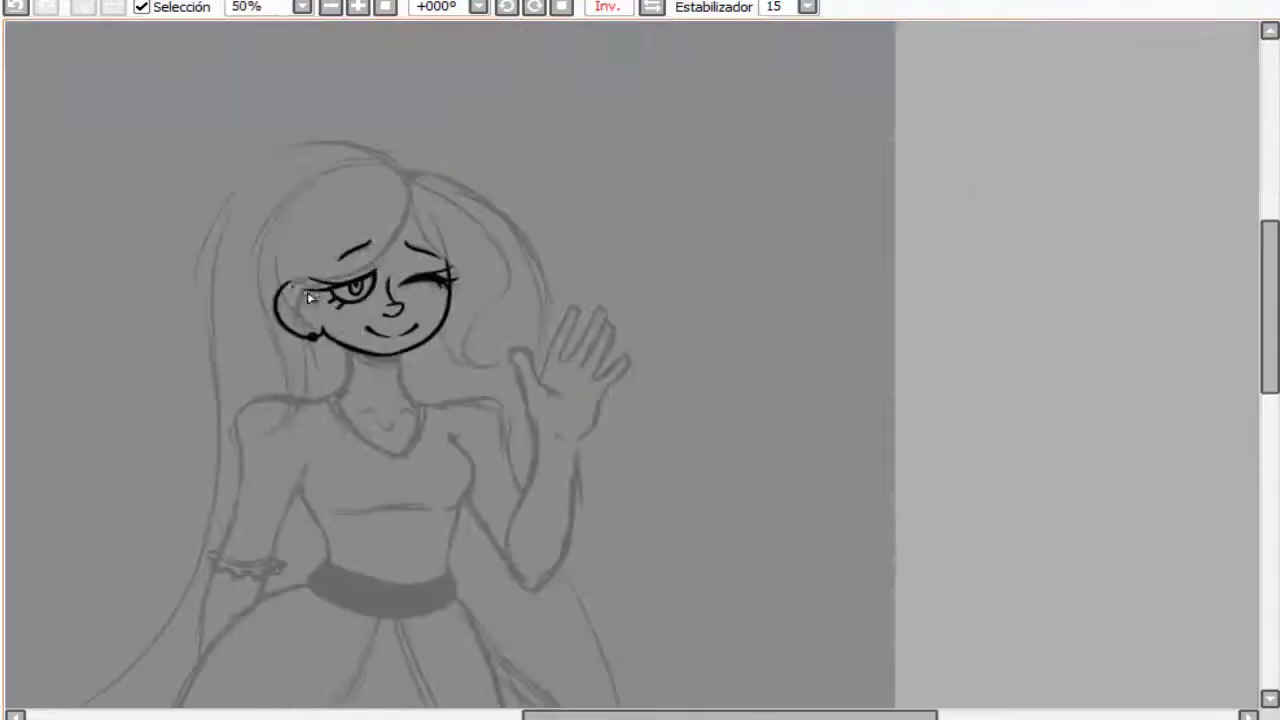
key(h)
scroll(448, 199, up, 1)
scroll(400, 125, up, 3)
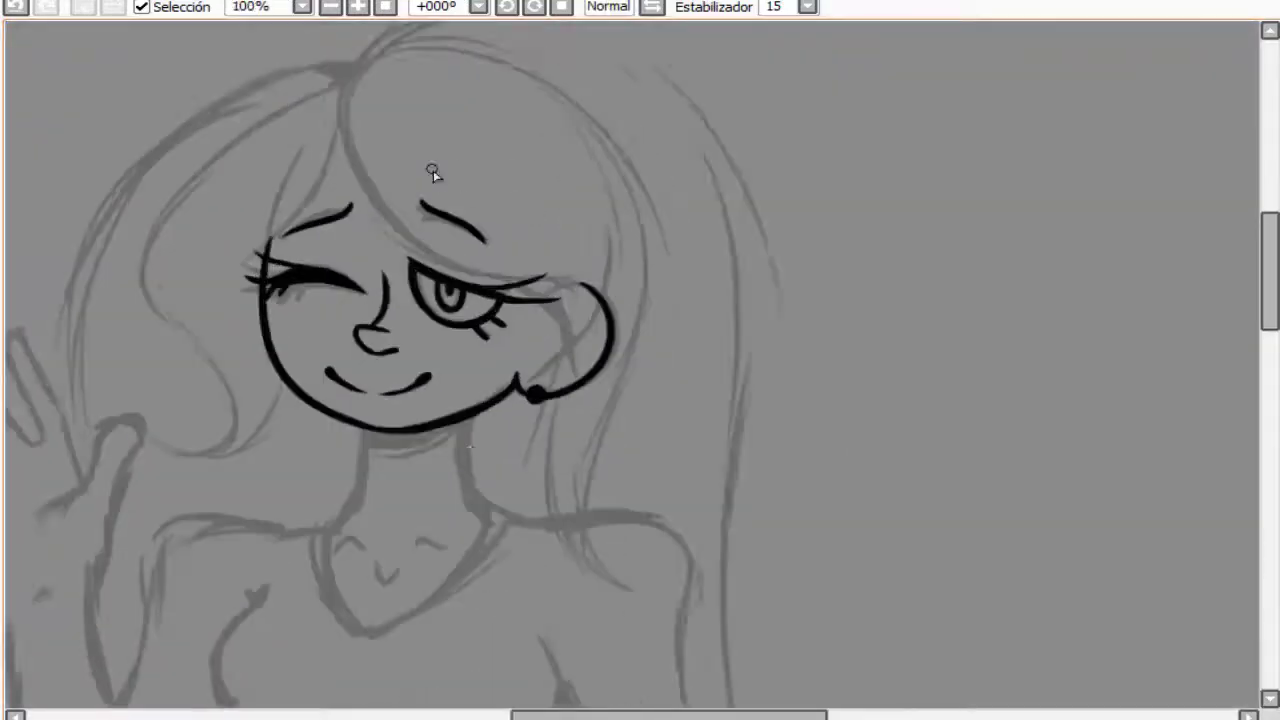
Ink both sides of the neck and fill a black shadow band with a thin line under the chin
mouse_move(455, 285)
mouse_down()
mouse_move(500, 480)
mouse_move(540, 490)
mouse_up()
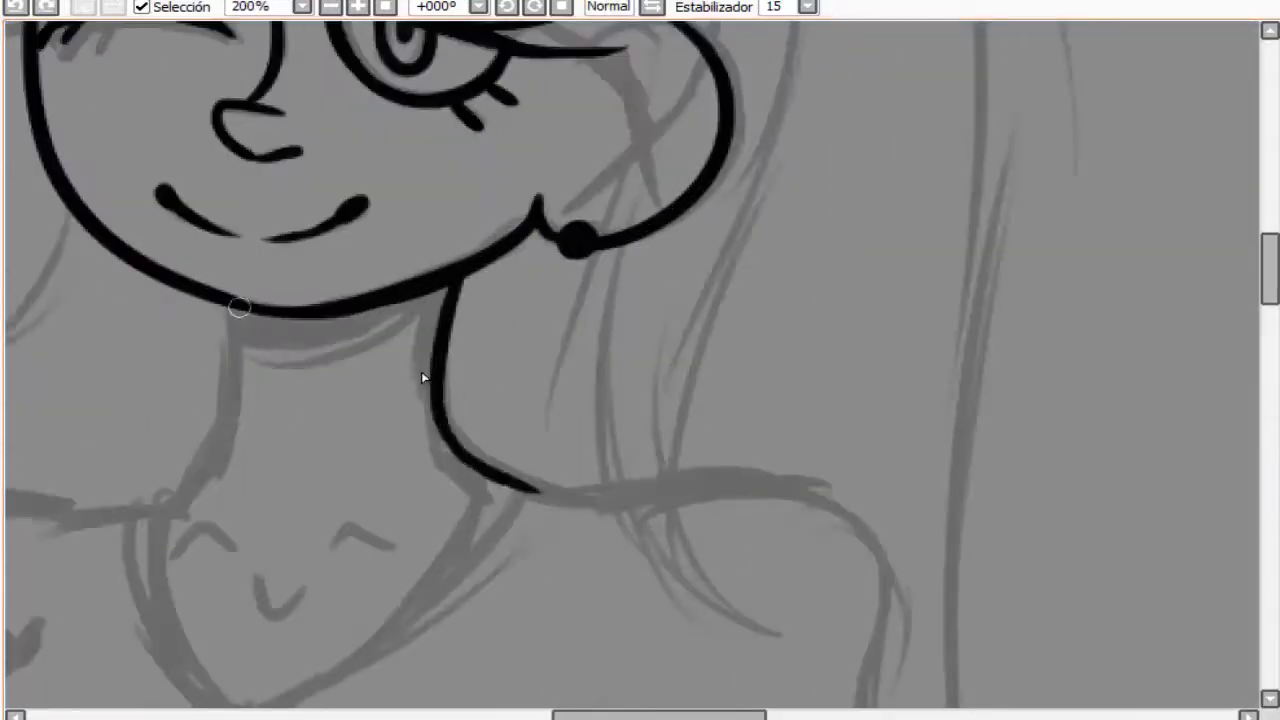
drag(238, 302, 182, 505)
drag(245, 352, 450, 285)
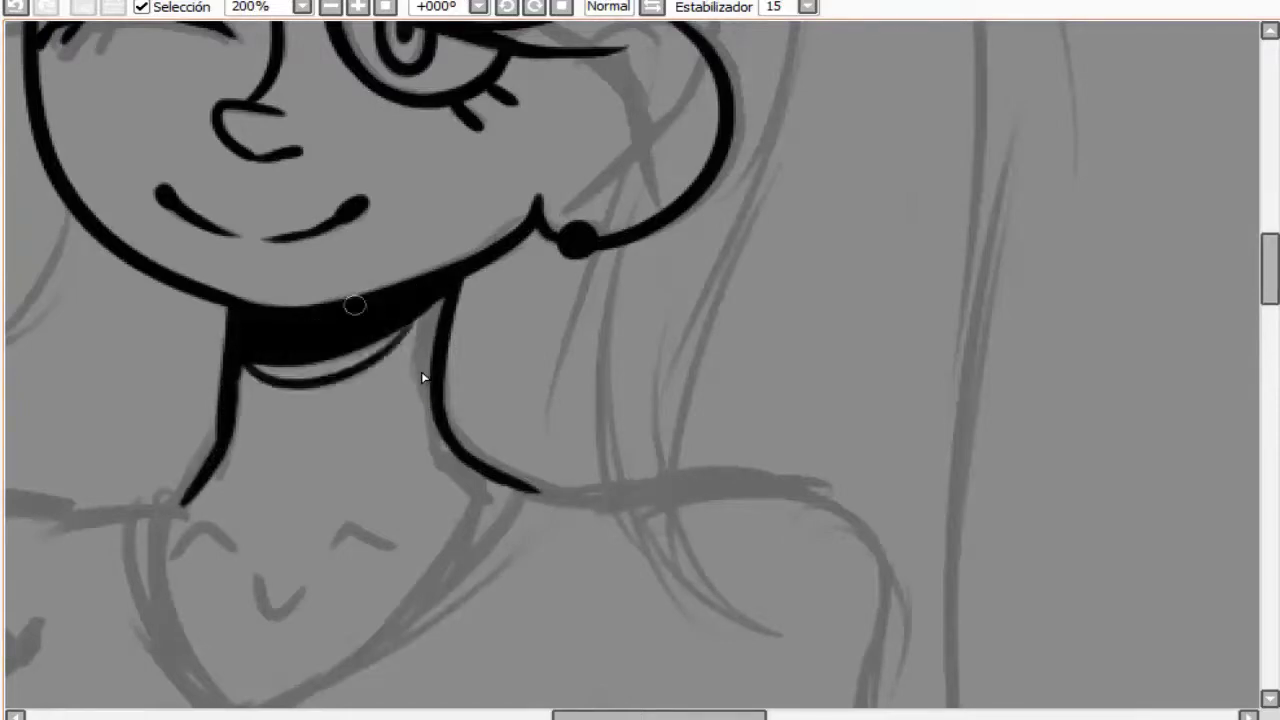
key(ctrl+z)
drag(245, 350, 448, 287)
drag(240, 340, 450, 285)
scroll(421, 372, down, 3)
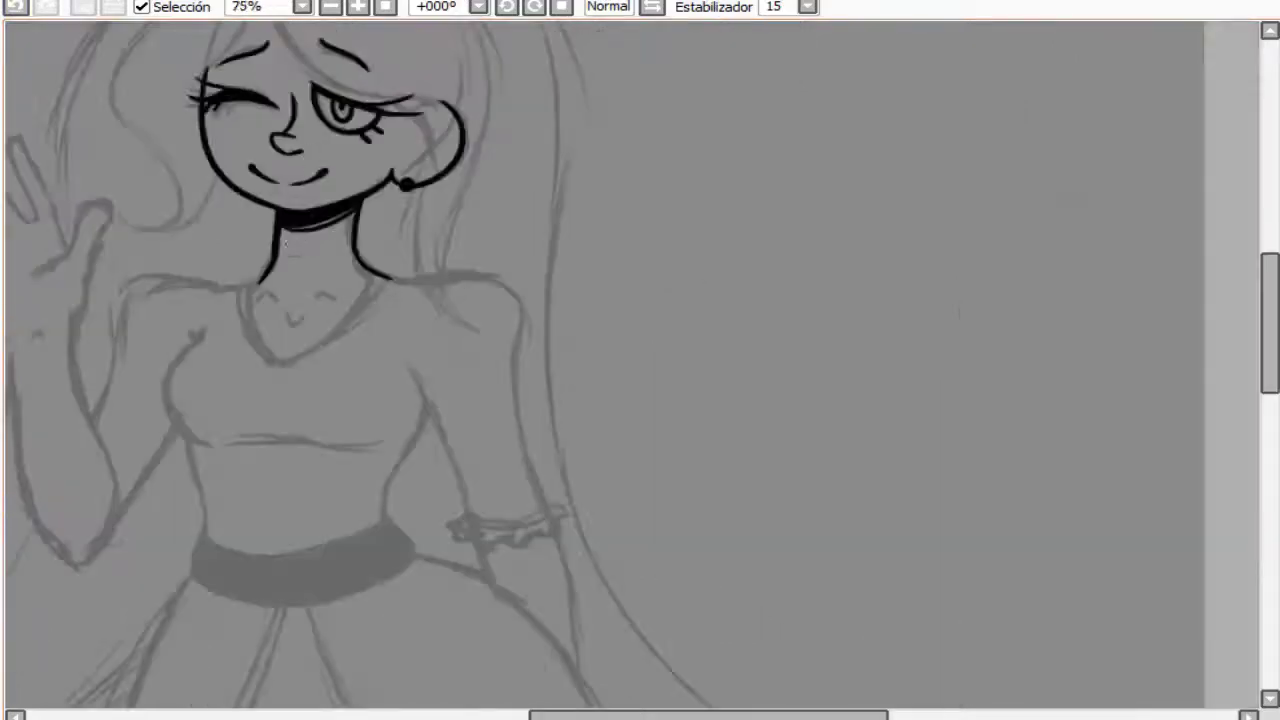
Ink two crossing strokes inside the ear as its inner detail
scroll(421, 372, down, 1)
scroll(268, 130, up, 4)
drag(362, 165, 298, 292)
drag(336, 163, 400, 238)
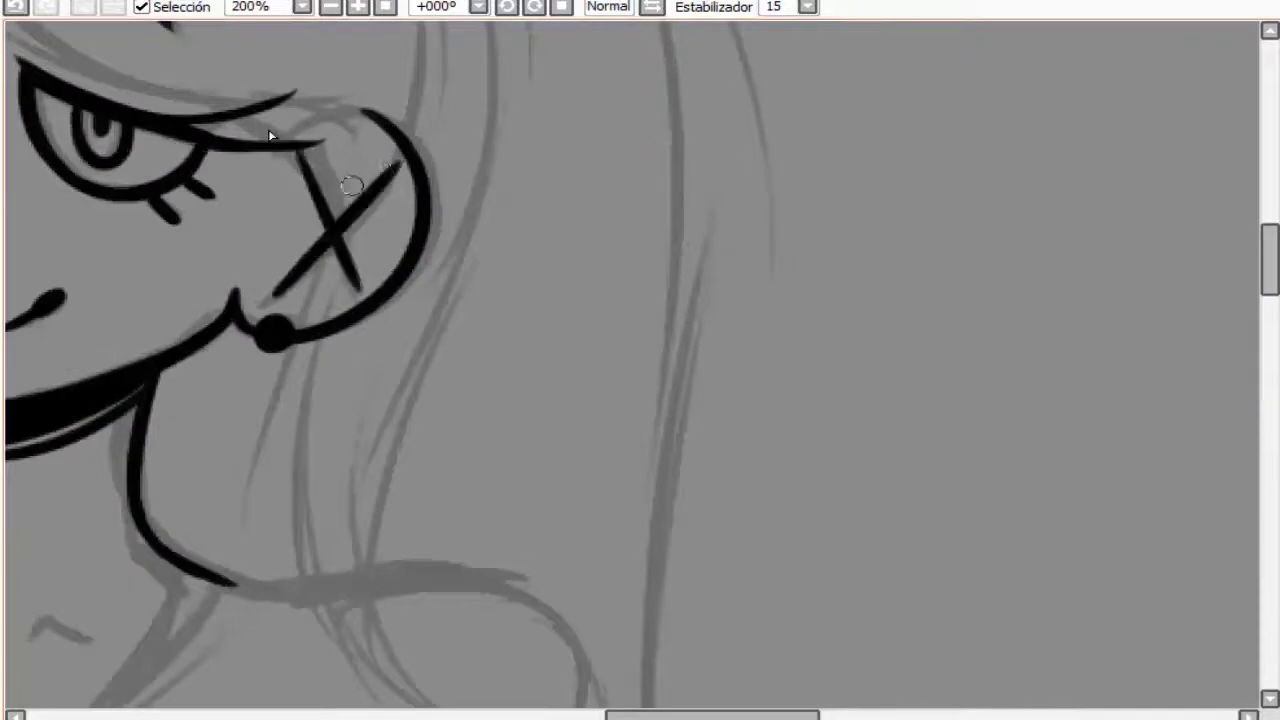
scroll(367, 196, down, 5)
scroll(290, 386, up, 5)
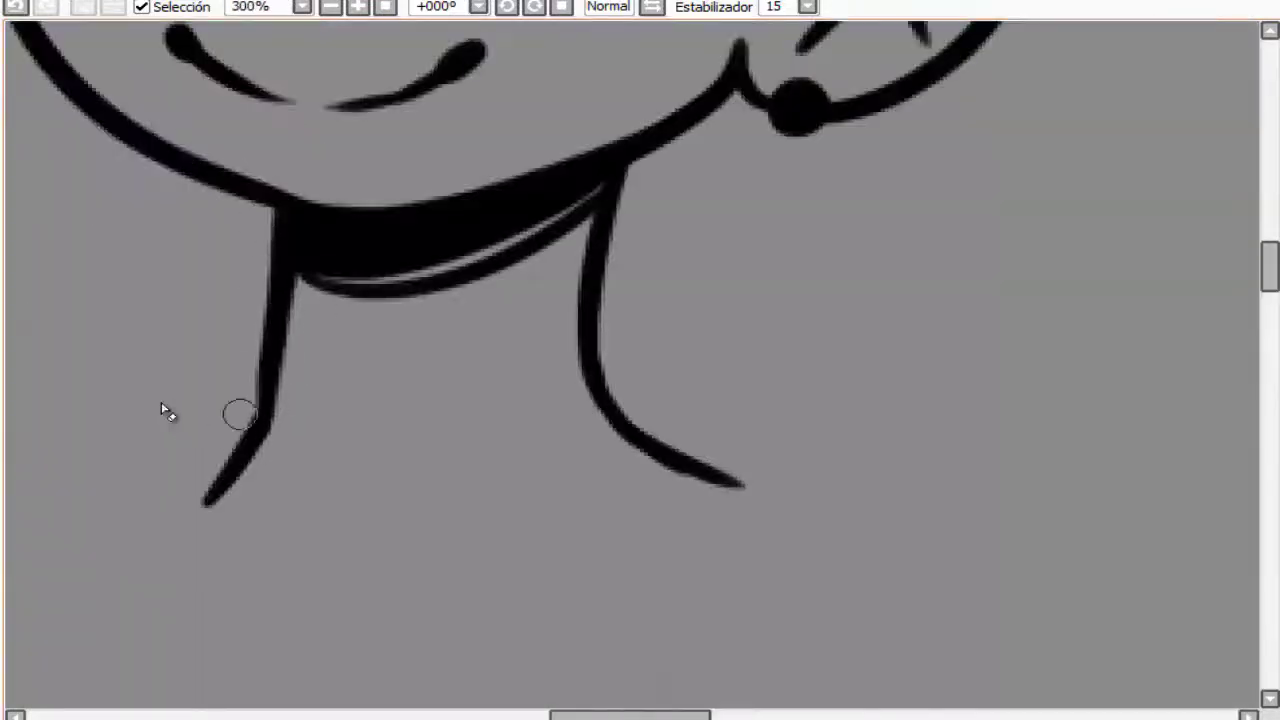
scroll(240, 414, down, 4)
scroll(253, 372, up, 1)
scroll(330, 355, down, 3)
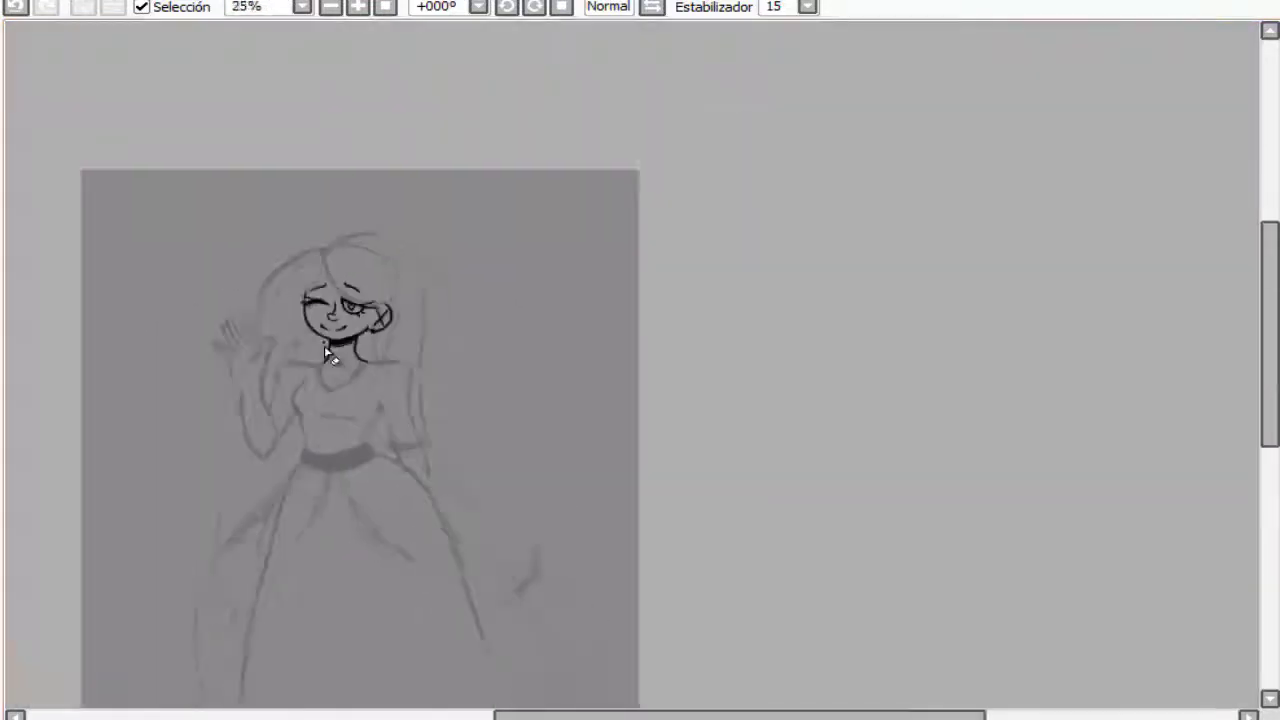
Ink the shoulder line from the neck's base, curving into the top of the lowered arm
scroll(326, 352, up, 4)
key(ctrl+z)
drag(322, 228, 488, 326)
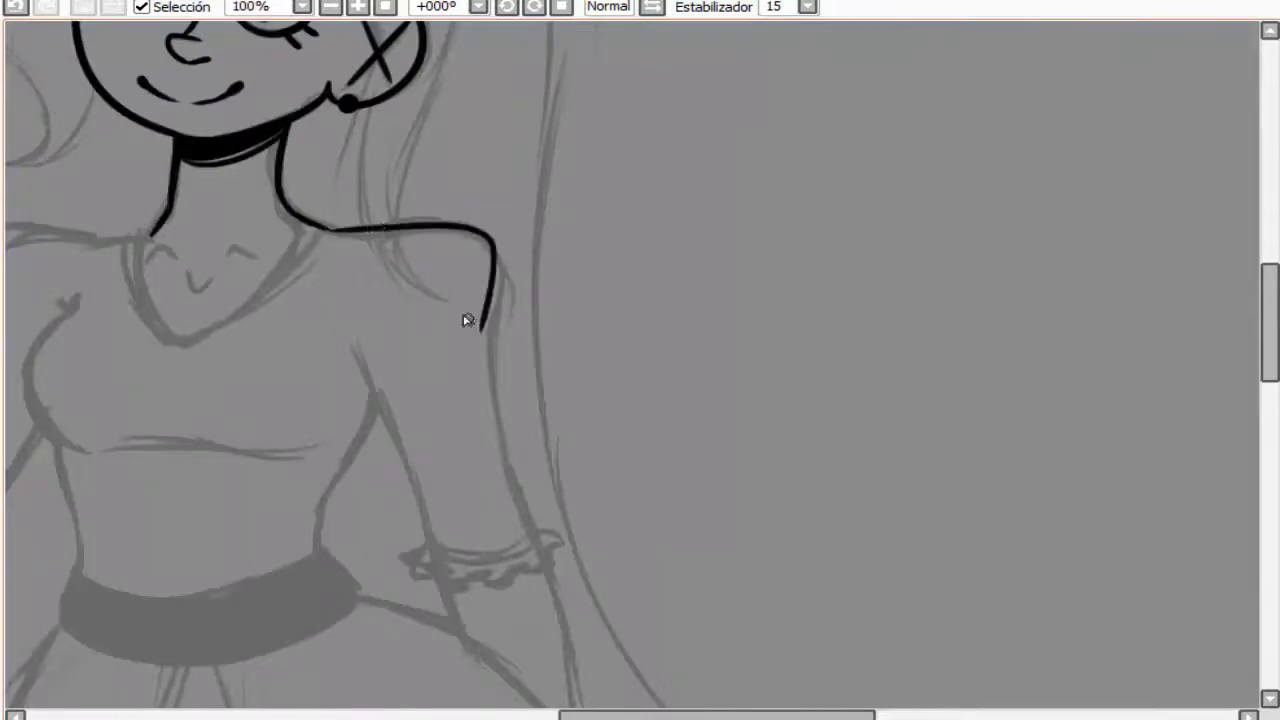
Ink the outer and inner contours of the lowered arm, from shoulder and armpit down past the frill
scroll(466, 320, up, 1)
mouse_move(417, 175)
mouse_down()
mouse_move(506, 490)
mouse_move(490, 500)
mouse_move(500, 535)
mouse_up()
key(ctrl+z)
key(ctrl+z)
key(ctrl+z)
mouse_move(222, 218)
mouse_down()
mouse_move(316, 453)
mouse_move(424, 543)
mouse_up()
key(ctrl+z)
scroll(300, 400, down, 4)
drag(228, 115, 300, 345)
drag(402, 178, 478, 528)
scroll(296, 400, down, 7)
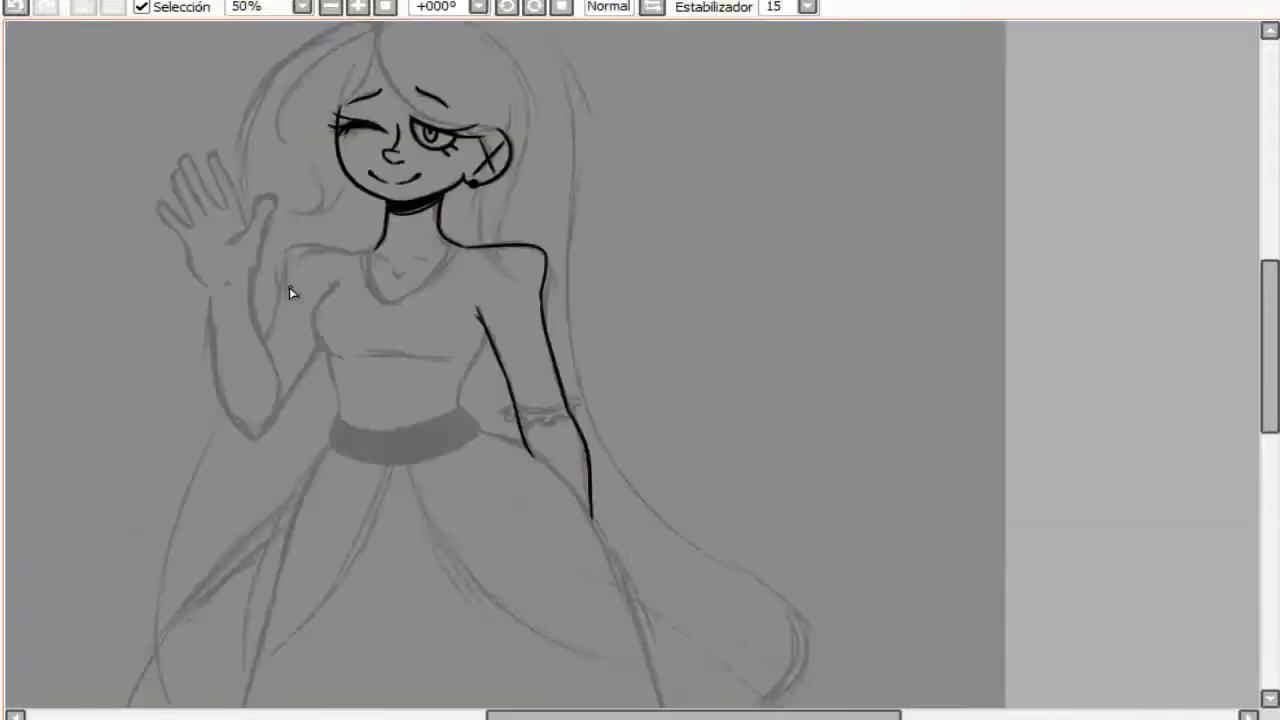
Mirror the canvas view and ink the waist's side from the lowered arm's armpit to the belt
scroll(289, 287, up, 2)
key(h)
scroll(250, 357, up, 3)
drag(228, 218, 300, 410)
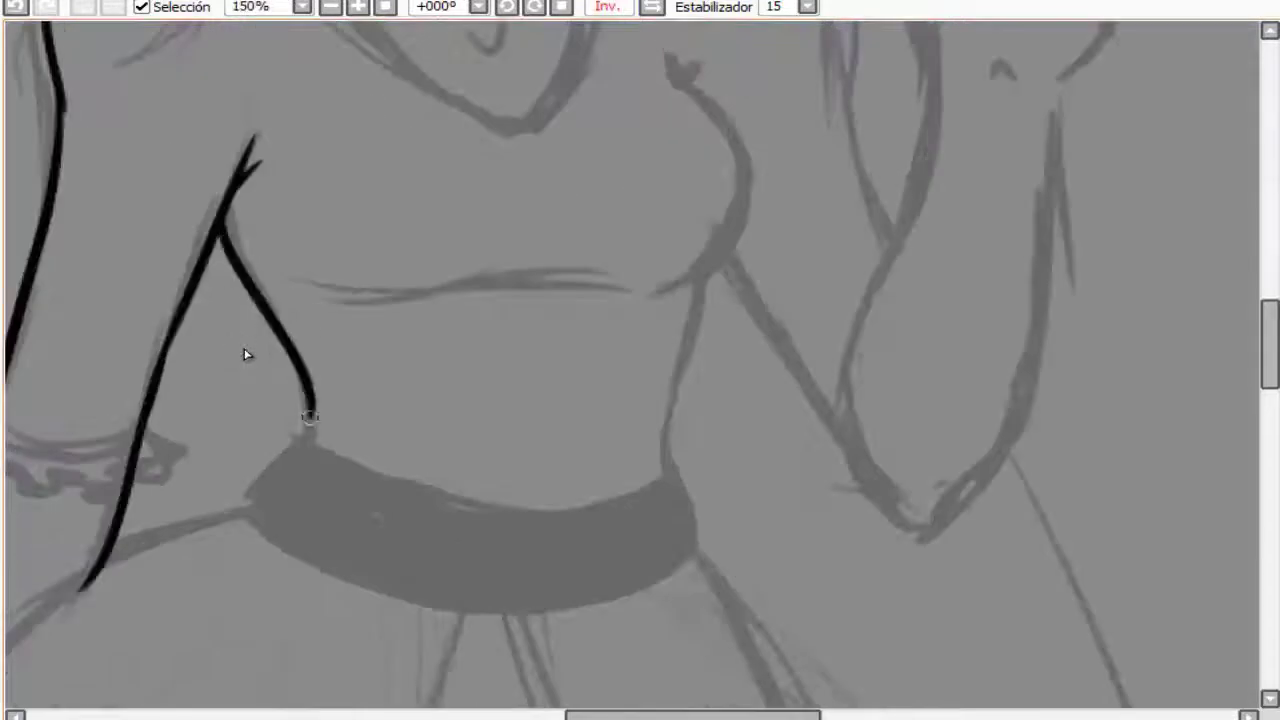
key(ctrl+z)
drag(228, 218, 298, 378)
key(ctrl+z)
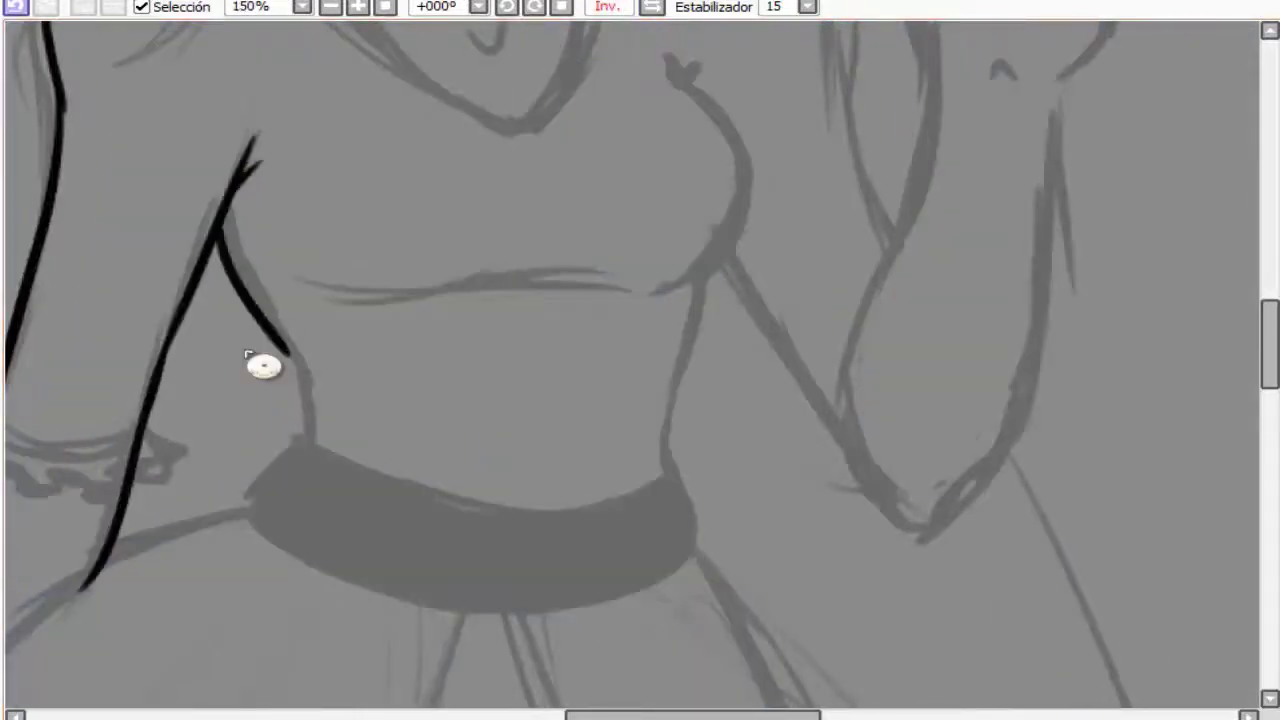
key(ctrl+z)
drag(228, 218, 307, 378)
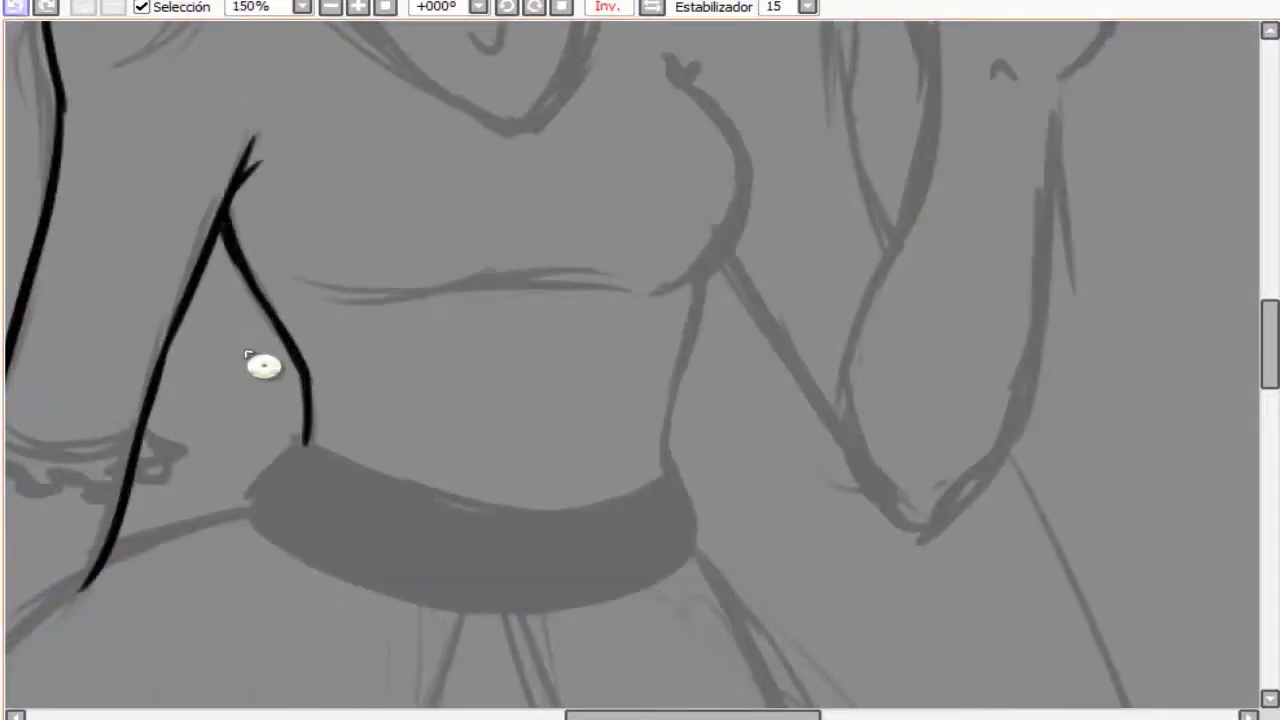
Restore the normal view and ink the opposite side of the waist down to the belt
key(h)
key(ctrl+z)
drag(263, 262, 298, 415)
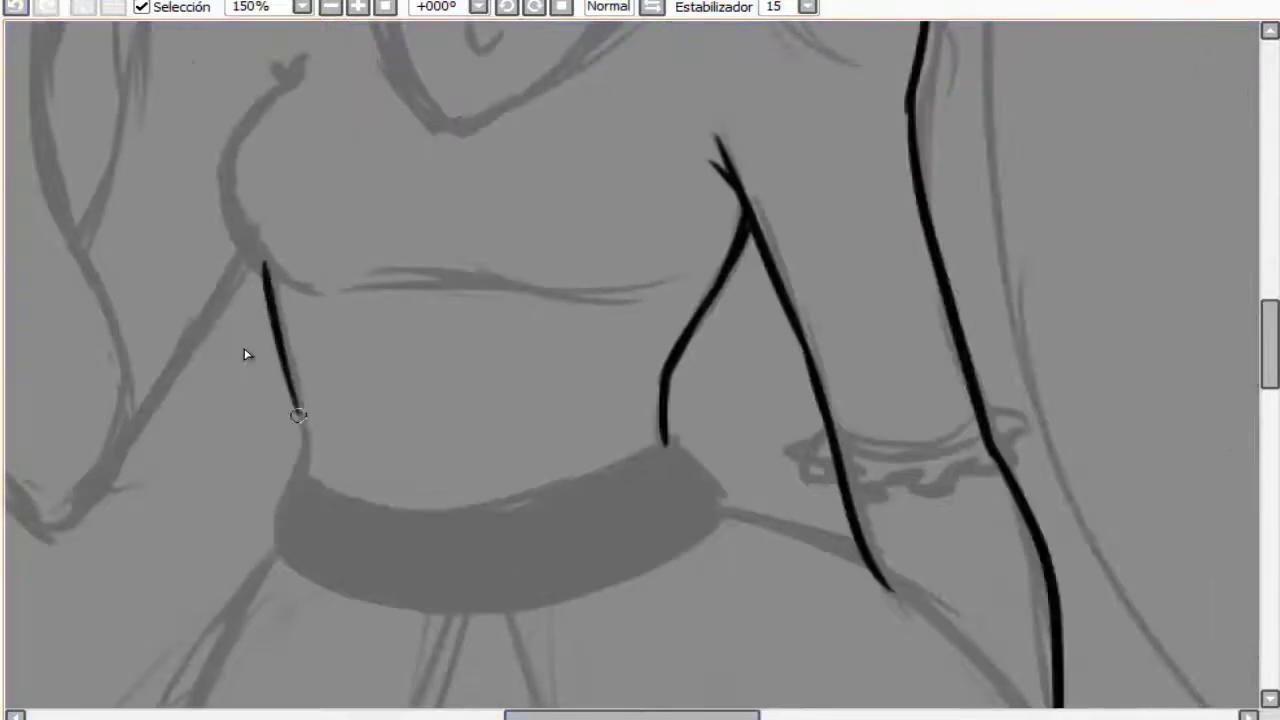
key(ctrl+z)
mouse_move(263, 262)
mouse_down()
mouse_move(300, 414)
mouse_move(288, 370)
mouse_up()
key(ctrl+z)
key(ctrl+z)
scroll(302, 489, up, 1)
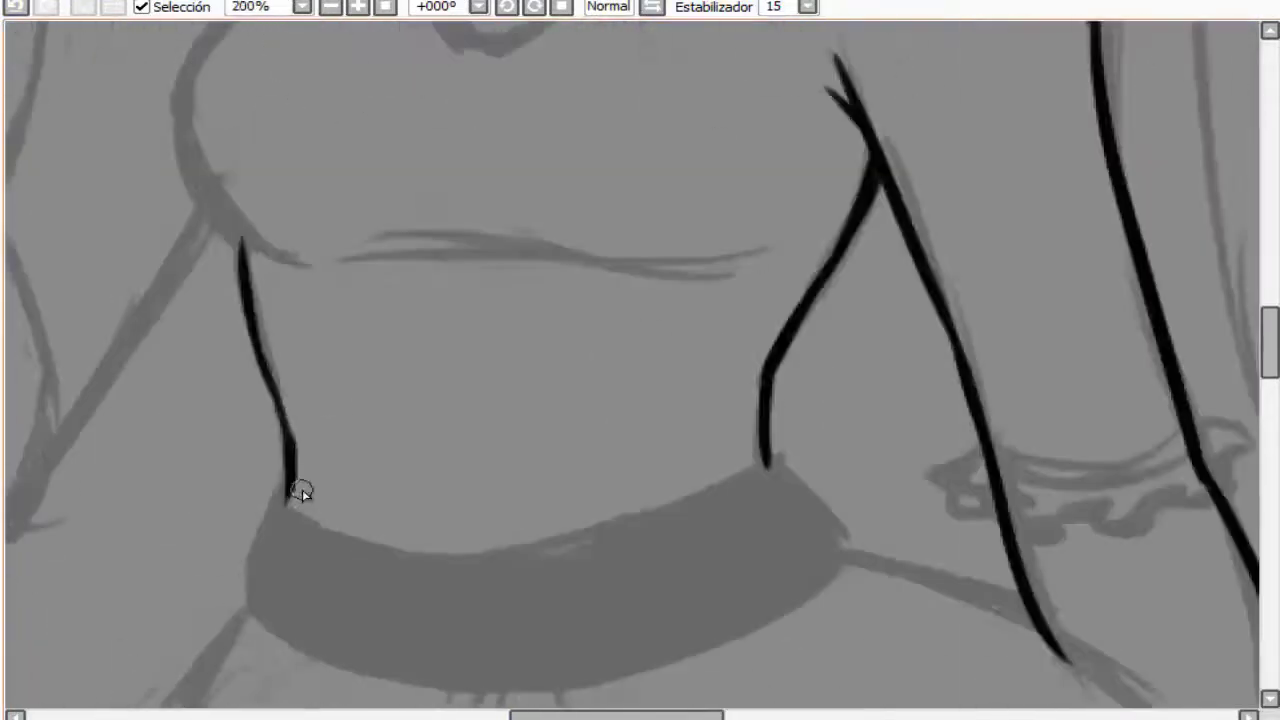
drag(296, 446, 302, 489)
scroll(302, 489, down, 1)
Ink the bust's side curve with the small forked fold at its upper end
mouse_move(284, 181)
mouse_down()
mouse_move(296, 196)
mouse_move(245, 275)
mouse_move(330, 398)
mouse_move(290, 192)
mouse_move(246, 318)
mouse_move(248, 300)
mouse_move(300, 395)
mouse_move(275, 366)
mouse_move(285, 374)
mouse_move(298, 202)
mouse_up()
key(ctrl+z)
key(ctrl+z)
key(ctrl+z)
key(ctrl+z)
key(ctrl+z)
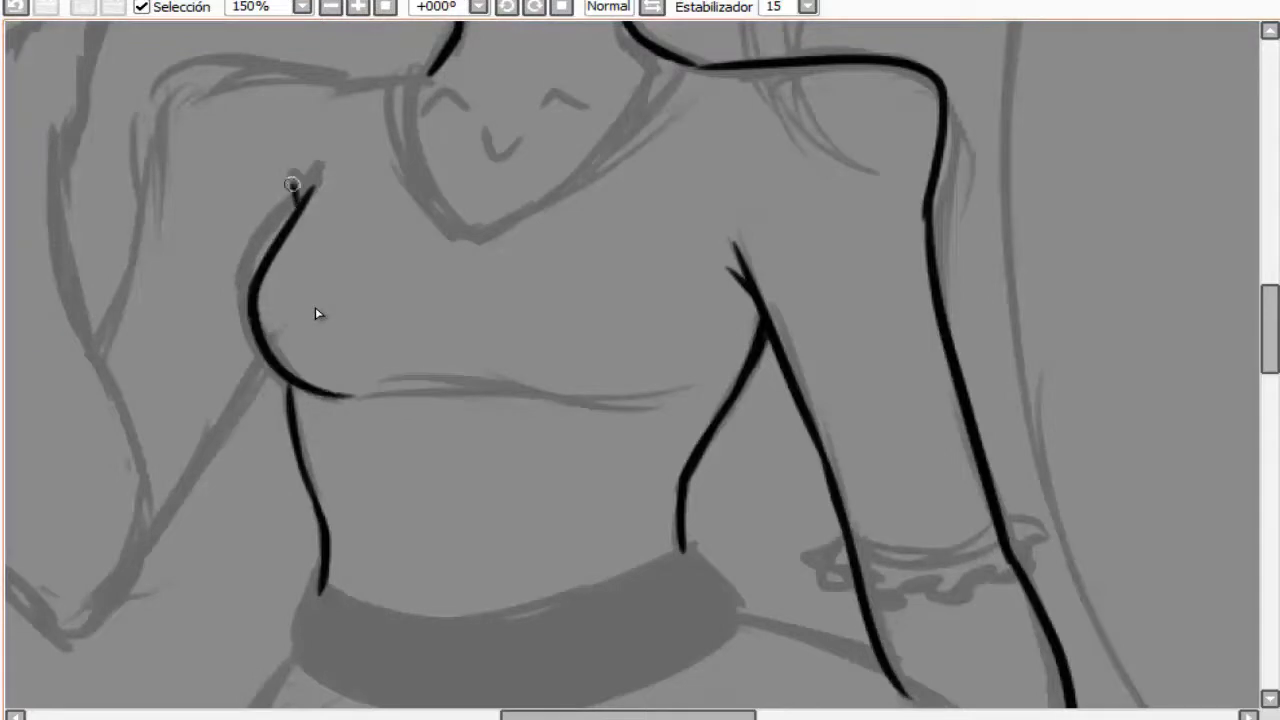
Ink the line under the bust across the torso
mouse_move(278, 360)
mouse_down()
mouse_move(384, 389)
mouse_move(652, 400)
mouse_up()
key(ctrl+z)
mouse_move(376, 390)
mouse_down()
mouse_move(662, 402)
mouse_move(528, 400)
mouse_up()
key(ctrl+z)
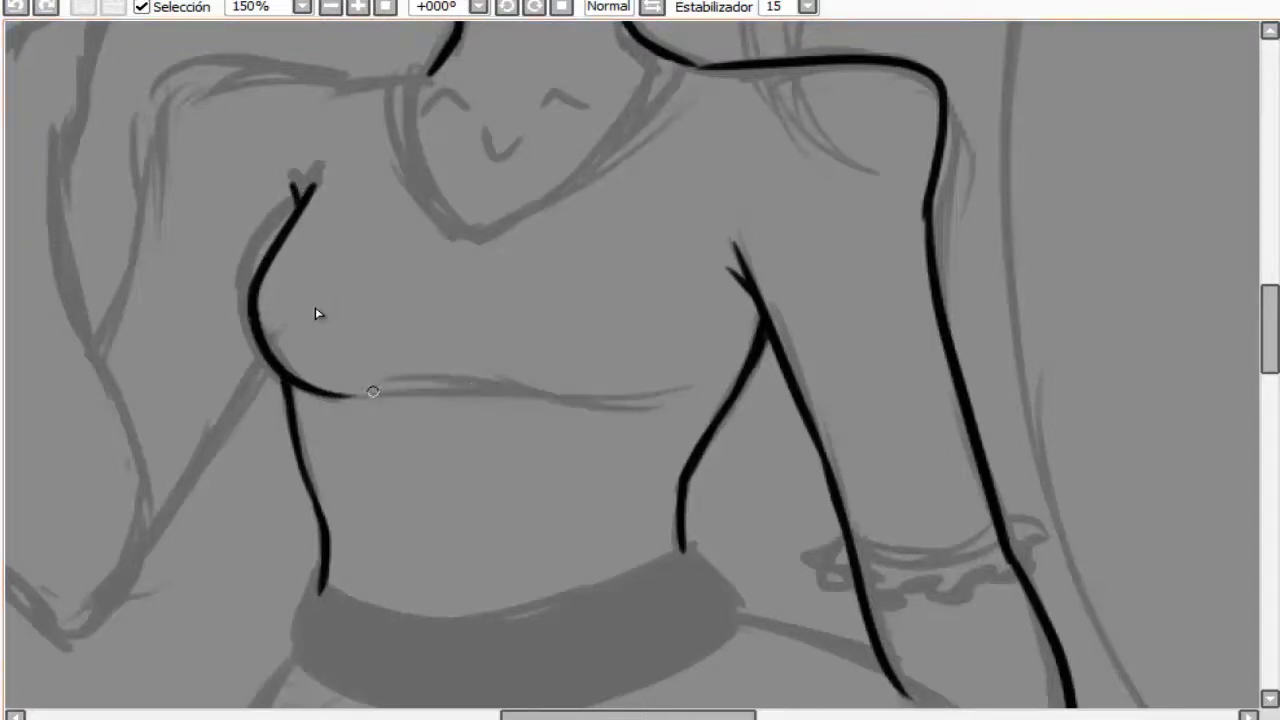
drag(368, 388, 655, 400)
drag(315, 307, 105, 247)
drag(305, 340, 472, 296)
scroll(215, 190, down, 4)
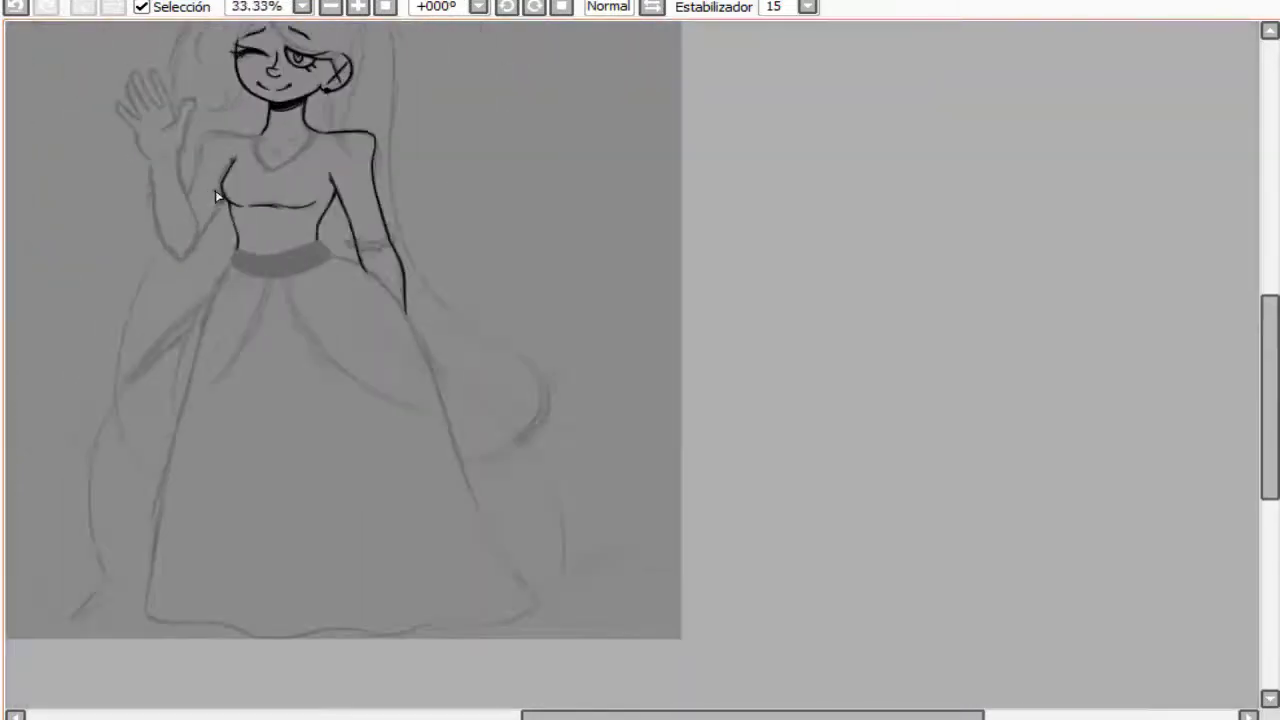
Mirror the canvas view and ink the waving arm's shoulder and the outer edge of its upper arm
scroll(263, 243, up, 3)
scroll(240, 266, down, 2)
scroll(617, 63, up, 1)
key(h)
drag(617, 63, 350, 254)
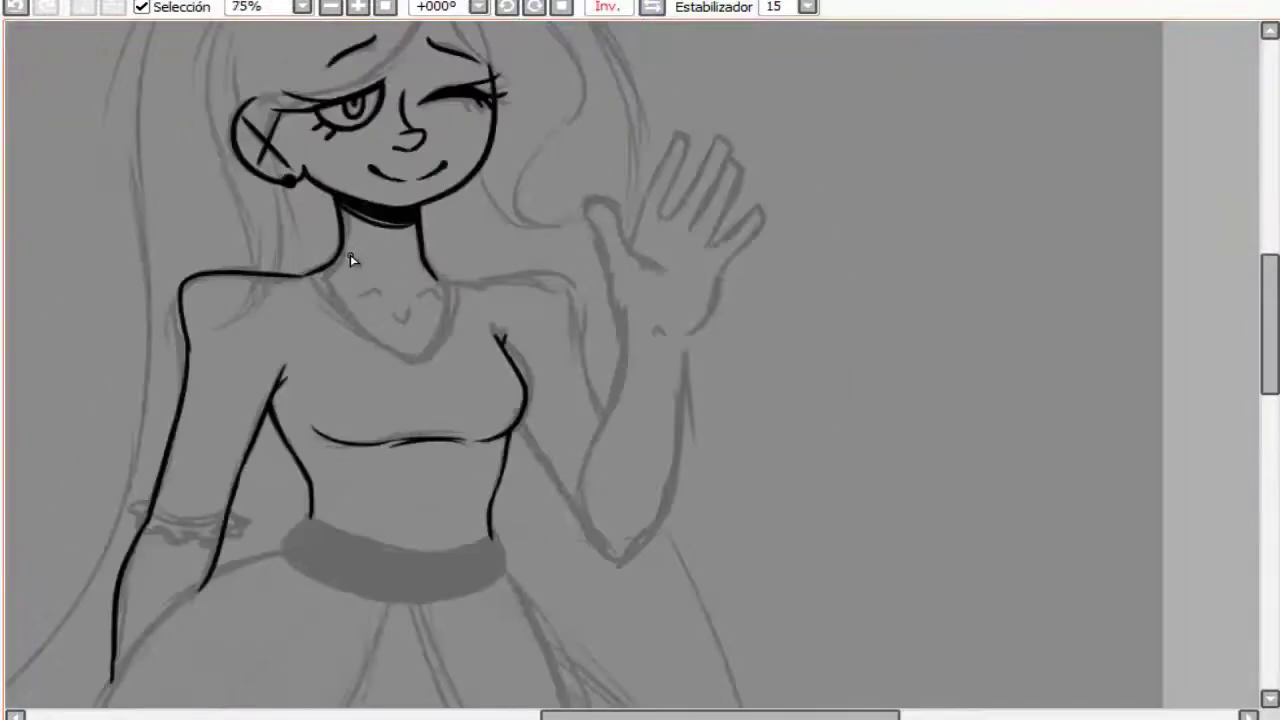
scroll(350, 254, down, 2)
scroll(223, 223, down, 1)
scroll(482, 300, up, 5)
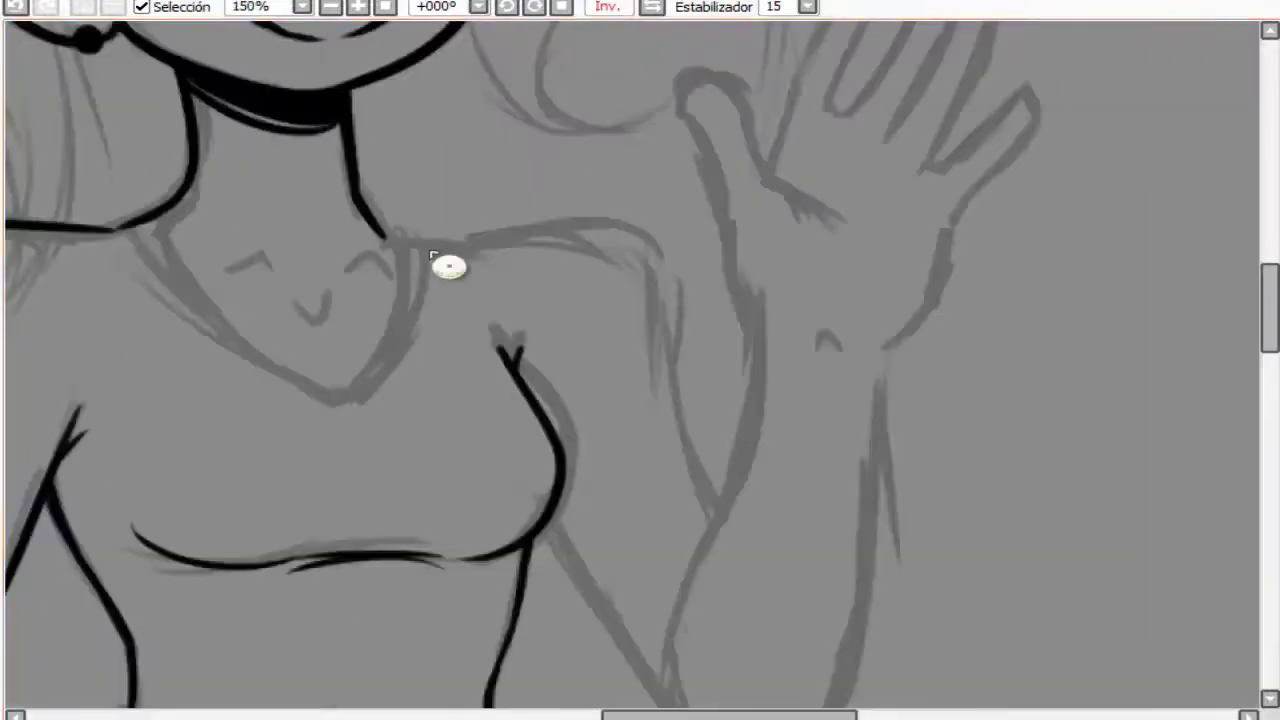
drag(385, 238, 665, 318)
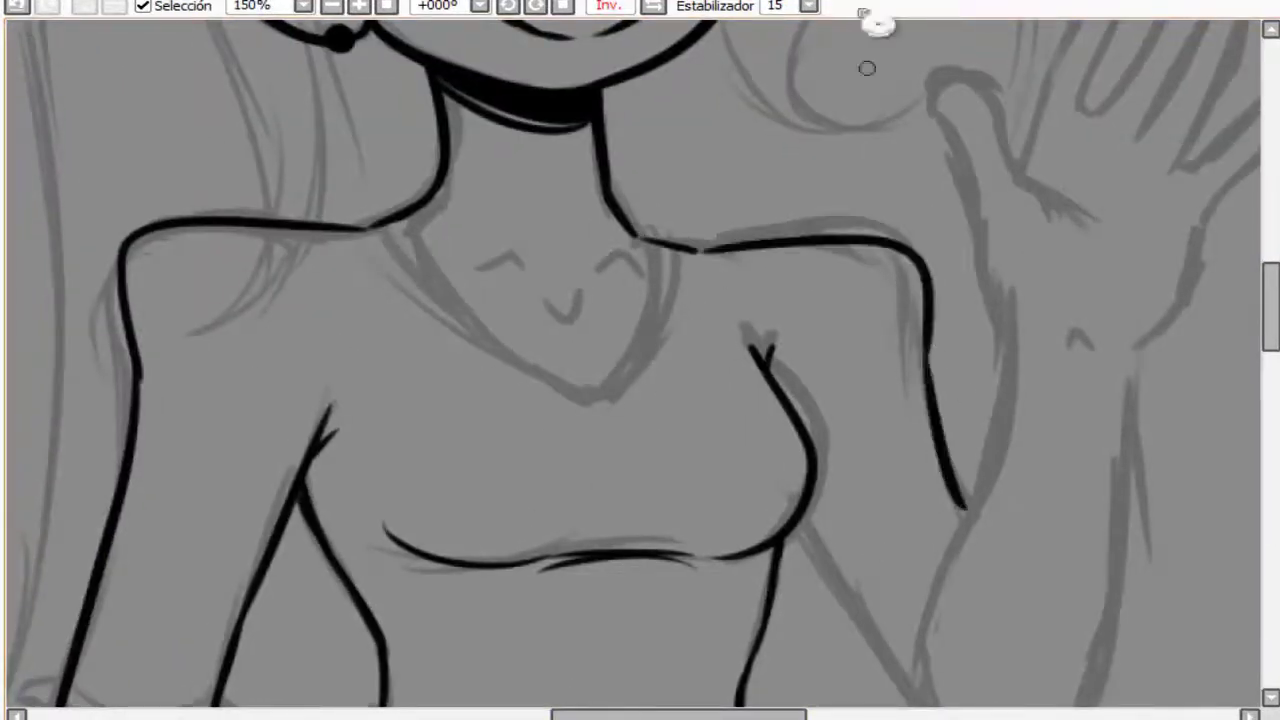
Ink the underside of the waving upper arm from the bust to the elbow
drag(964, 705, 544, 425)
mouse_move(370, 250)
mouse_down()
mouse_move(545, 470)
mouse_move(545, 490)
mouse_up()
key(ctrl+z)
scroll(543, 423, down, 1)
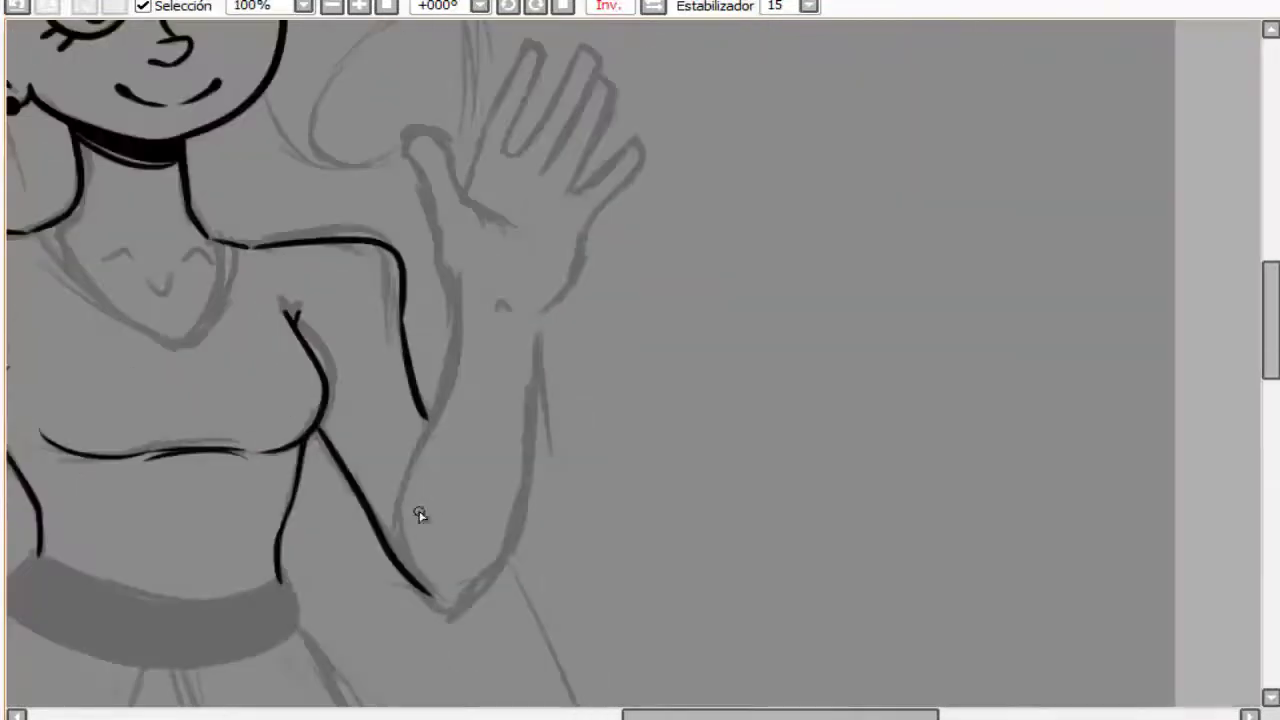
scroll(420, 514, up, 4)
scroll(222, 261, down, 8)
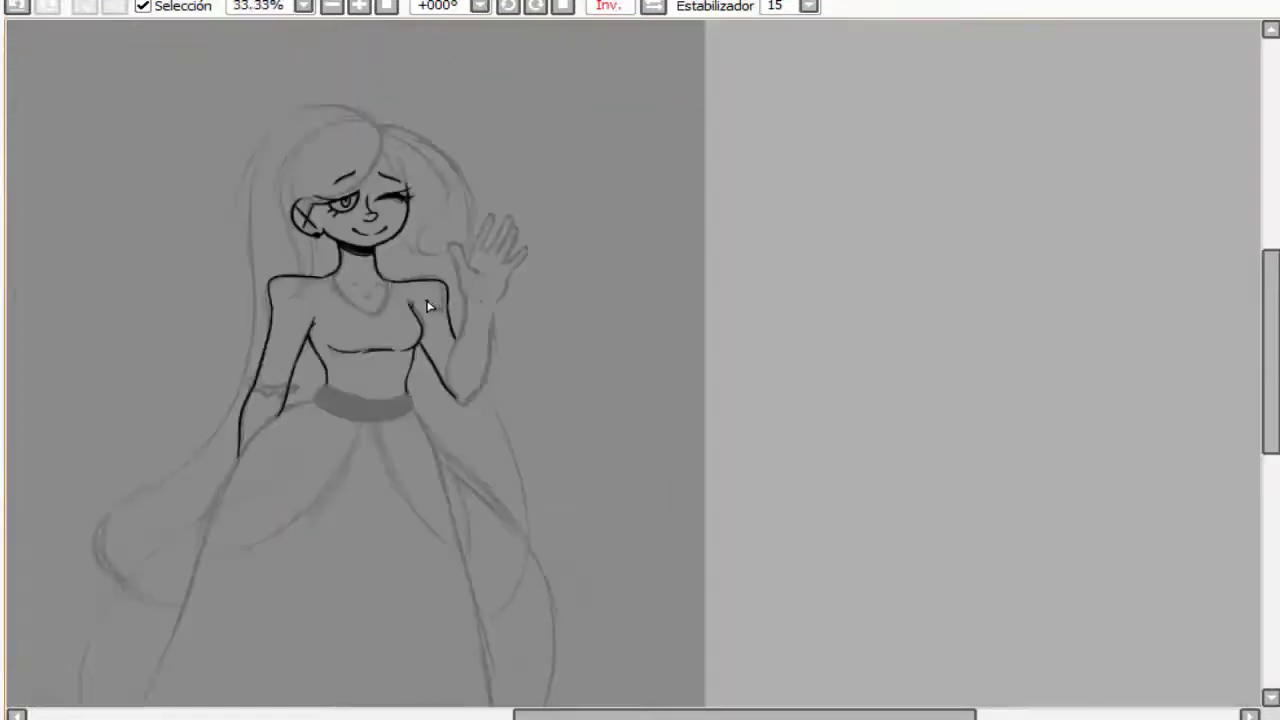
scroll(427, 306, up, 5)
scroll(371, 286, down, 4)
Restore the normal view and ink the waving forearm's outer edge from the wrist around the elbow
key(h)
scroll(386, 286, up, 2)
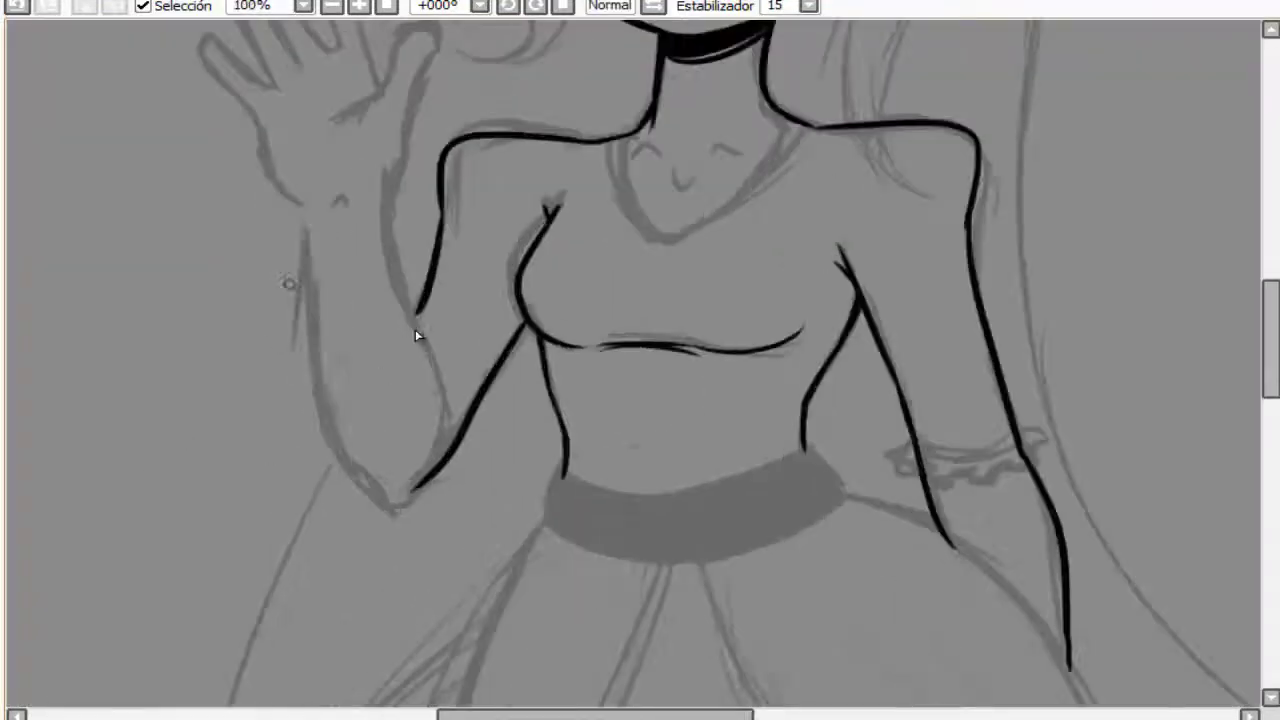
drag(298, 222, 398, 508)
scroll(380, 460, up, 1)
key(ctrl+z)
mouse_move(266, 90)
mouse_down()
mouse_move(392, 488)
mouse_move(440, 515)
mouse_move(476, 407)
mouse_up()
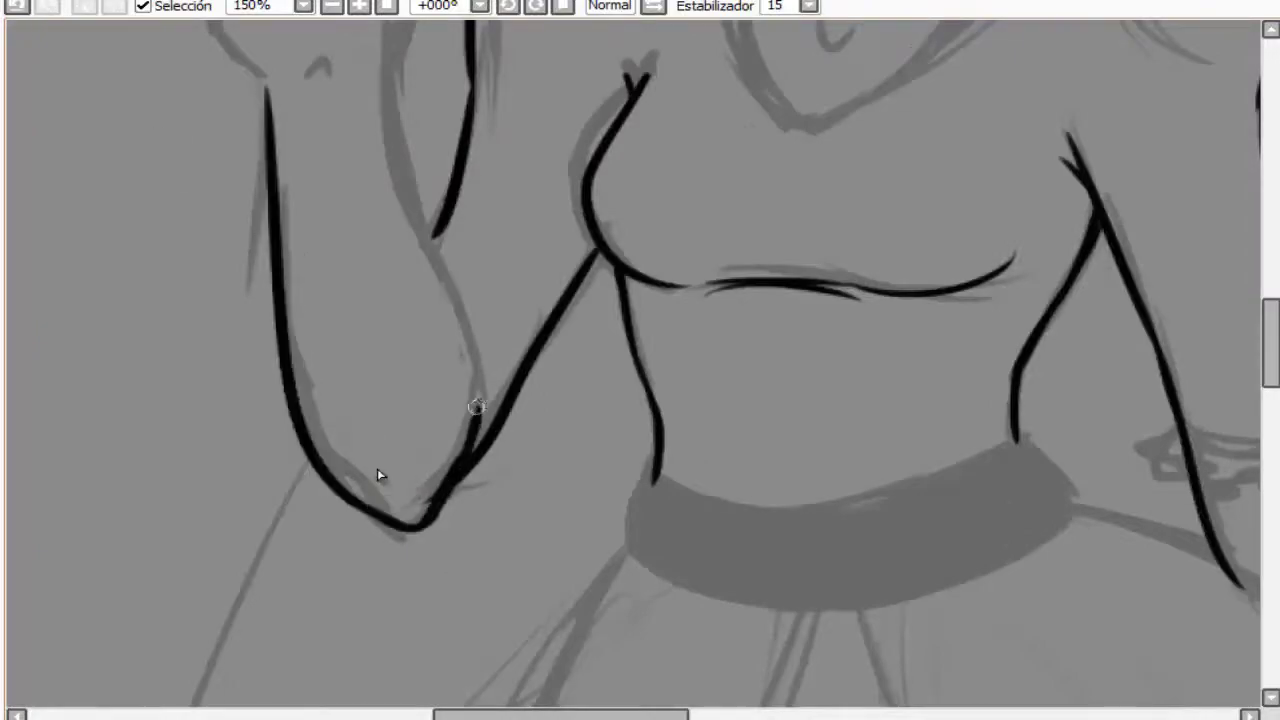
scroll(378, 469, down, 3)
click(250, 660)
key(alt+Tab)
Ink the waving forearm's inner edge from the wrist down to the elbow
scroll(469, 320, up, 3)
drag(355, 150, 465, 485)
key(ctrl+z)
key(ctrl+z)
drag(352, 148, 452, 505)
key(ctrl+z)
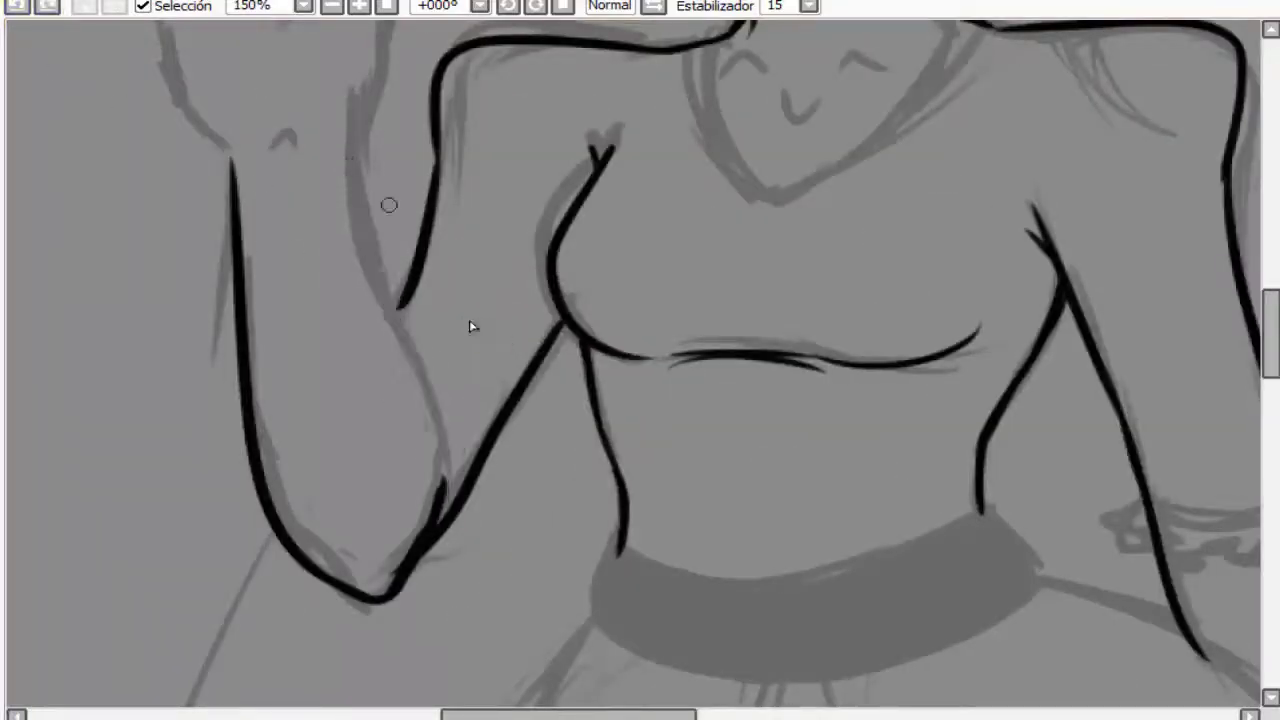
drag(352, 152, 450, 480)
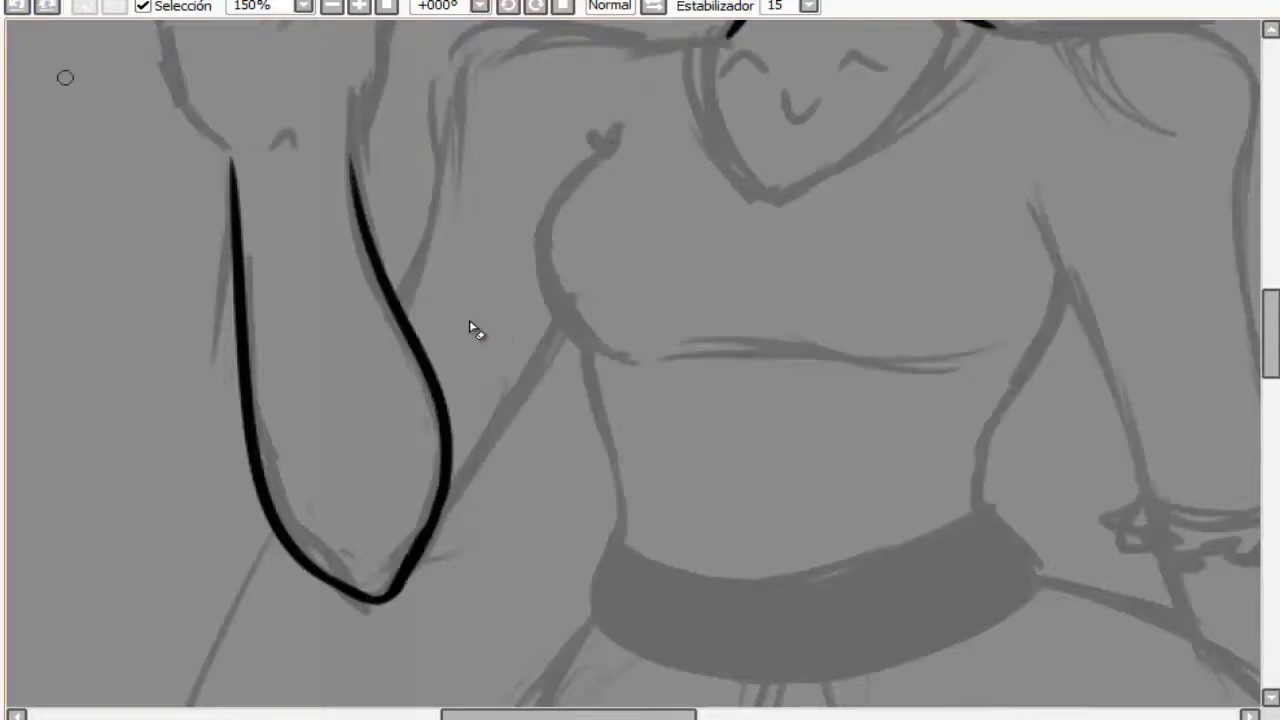
scroll(469, 320, down, 2)
Ink the waving hand's thumb, with the palm crease on one side and the wrist edge on the other
scroll(230, 358, up, 2)
mouse_move(276, 333)
mouse_down()
mouse_move(309, 253)
mouse_move(245, 156)
mouse_move(195, 190)
mouse_up()
scroll(231, 358, up, 3)
key(ctrl+z)
mouse_move(180, 362)
mouse_down()
mouse_move(333, 247)
mouse_move(263, 477)
mouse_up()
scroll(258, 410, up, 1)
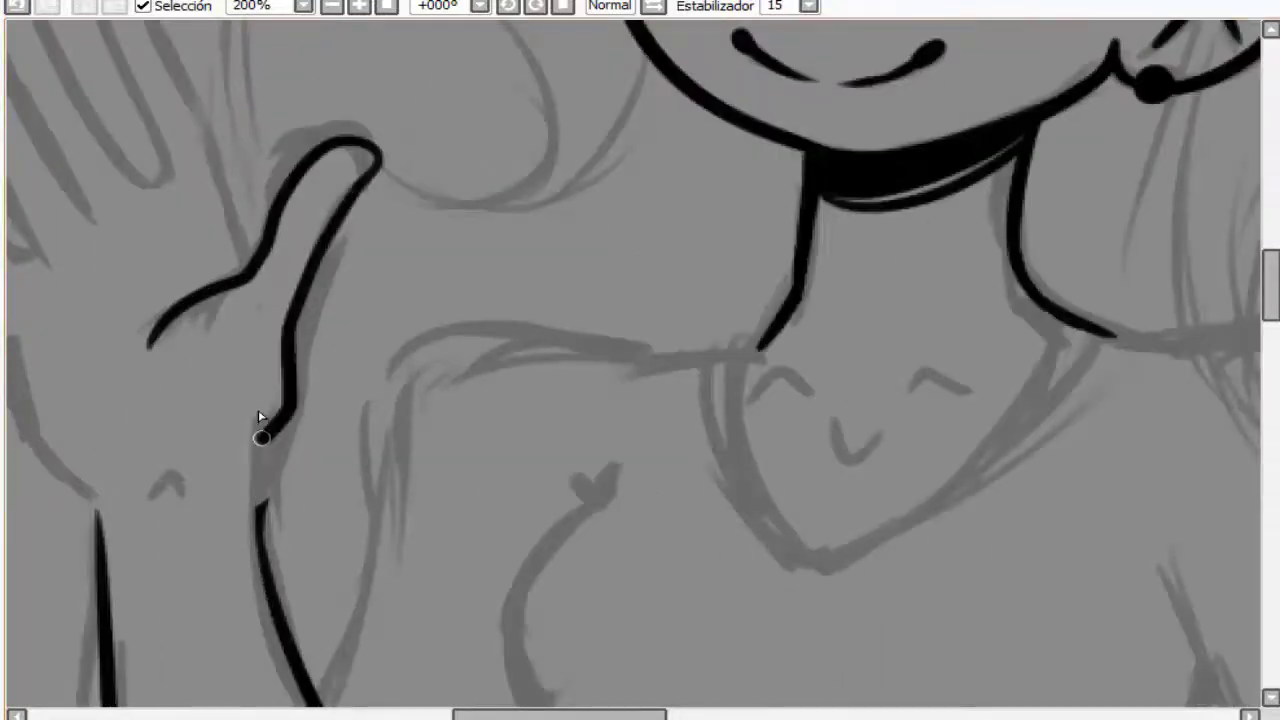
Mirror the canvas view and ink the index finger and the near side of the middle finger
scroll(258, 416, down, 1)
key(h)
scroll(366, 343, up, 1)
drag(255, 490, 300, 365)
mouse_move(300, 365)
mouse_down()
mouse_move(410, 218)
mouse_move(380, 193)
mouse_move(414, 192)
mouse_up()
key(ctrl+z)
key(ctrl+z)
mouse_move(300, 365)
mouse_down()
mouse_move(412, 234)
mouse_move(352, 370)
mouse_move(293, 365)
mouse_move(426, 209)
mouse_move(491, 368)
mouse_move(490, 398)
mouse_move(423, 373)
mouse_move(442, 400)
mouse_move(501, 343)
mouse_move(567, 210)
mouse_move(661, 236)
mouse_move(693, 321)
mouse_move(606, 239)
mouse_move(555, 234)
mouse_move(510, 425)
mouse_up()
key(ctrl+z)
key(h)
key(h)
key(h)
key(h)
key(ctrl+z)
key(ctrl+z)
drag(552, 233, 595, 230)
key(ctrl+z)
Letter the word "AAHH!" as a doodle beside the waving hand
mouse_move(812, 228)
mouse_down()
mouse_move(735, 197)
mouse_move(745, 185)
mouse_up()
drag(815, 68, 845, 215)
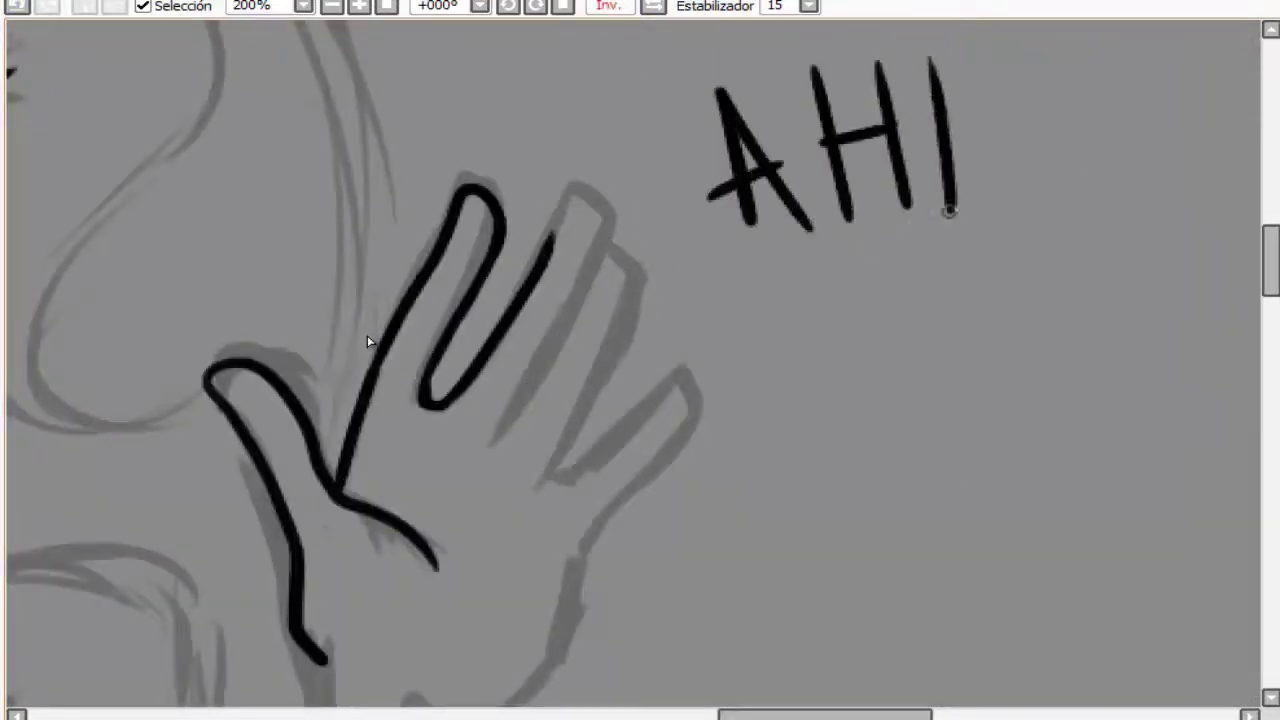
drag(612, 245, 688, 232)
drag(1068, 78, 1070, 195)
click(1070, 226)
Doodle an angry face below the lettering, with round eyes, slanted brows, cheek curves and a toothed mouth
drag(800, 290, 780, 288)
drag(945, 280, 930, 288)
drag(960, 235, 885, 280)
click(952, 302)
click(778, 313)
drag(748, 453, 706, 313)
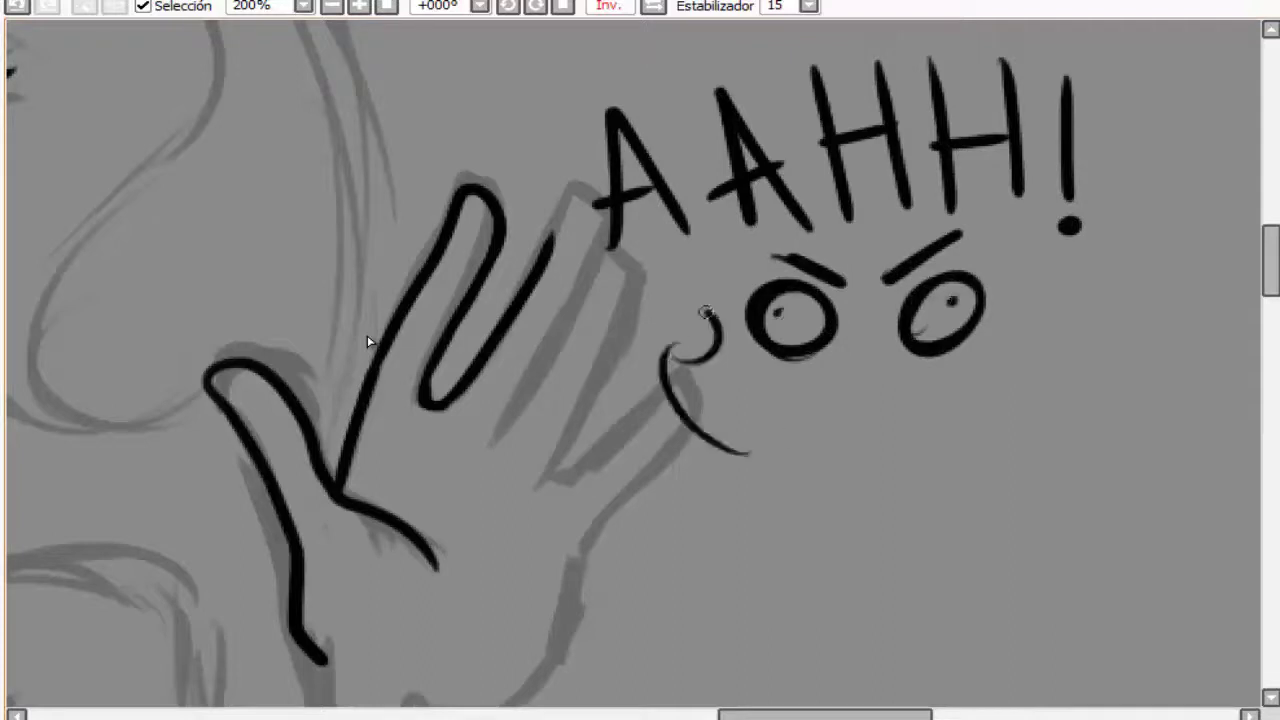
drag(928, 460, 1058, 330)
drag(1060, 320, 1115, 300)
drag(787, 398, 930, 385)
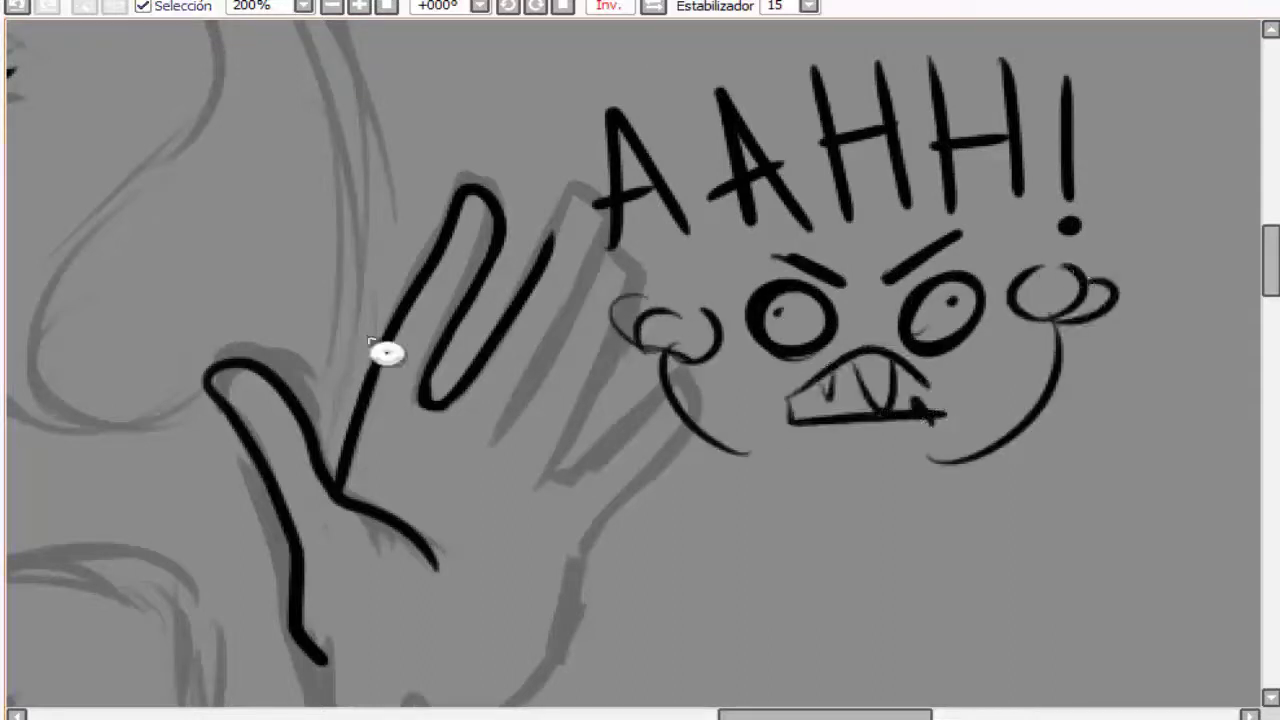
Redraw the doodled face's mouth as a rectangle with jagged teeth, and clear the whole doodle
key(ctrl+z)
key(ctrl+z)
key(ctrl+z)
mouse_move(790, 372)
mouse_down()
mouse_move(935, 460)
mouse_move(935, 448)
mouse_up()
drag(880, 385, 925, 380)
drag(790, 405, 842, 399)
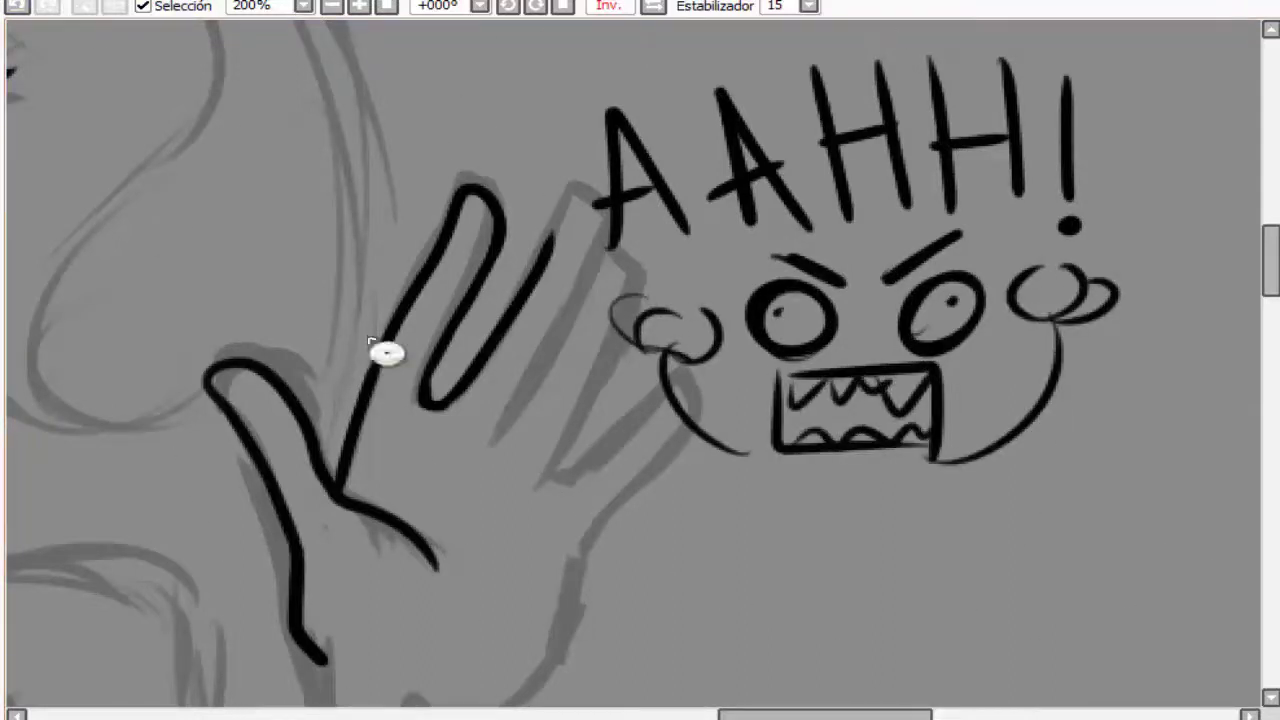
mouse_move(640, 170)
mouse_down()
mouse_move(677, 249)
mouse_move(954, 245)
mouse_move(1100, 150)
mouse_up()
key(ctrl+z)
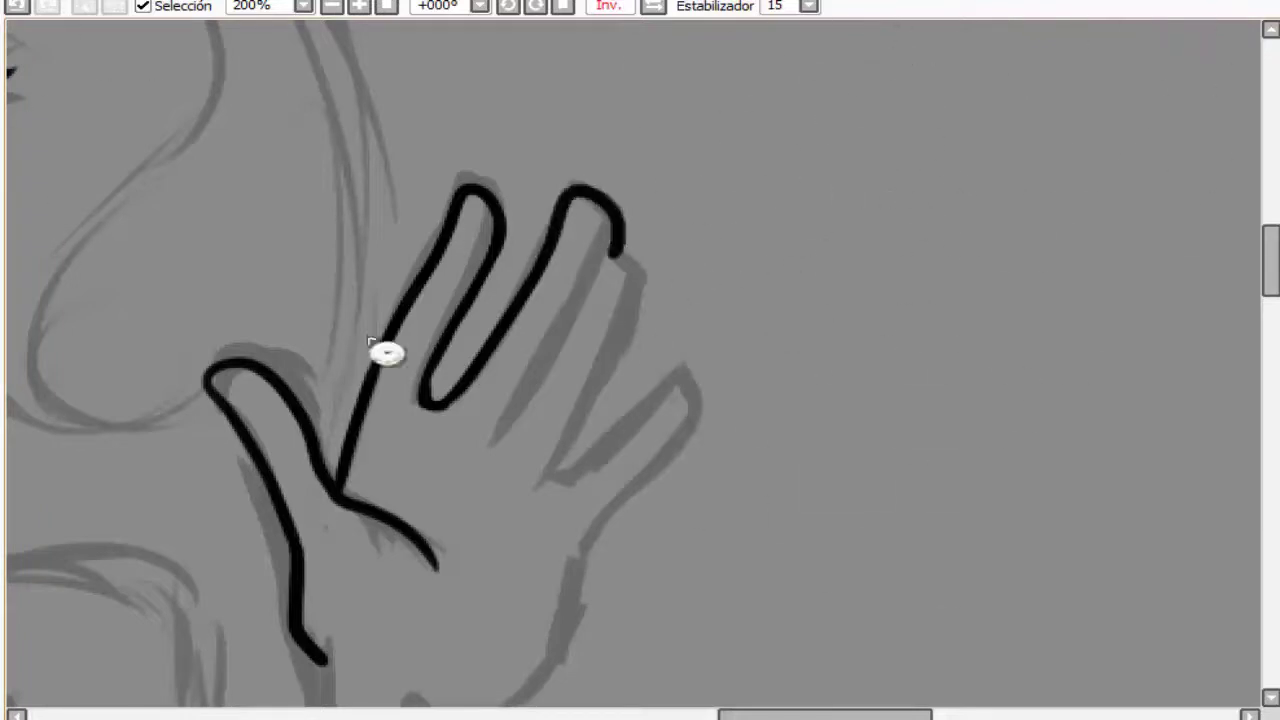
Ink the middle finger's rounded tip and its far side down toward the palm, returning to the normal view
key(ctrl+y)
key(ctrl+z)
key(Insert)
key(ctrl+z)
drag(688, 202, 740, 390)
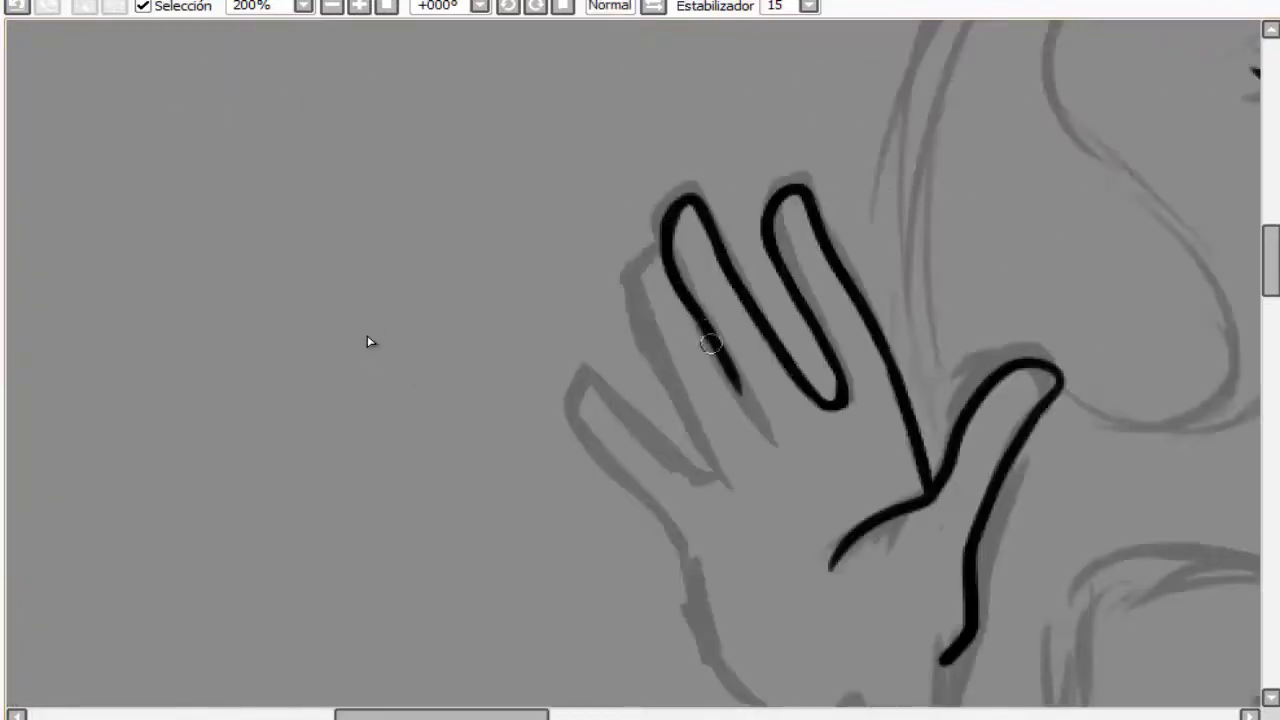
Ink the ring and little fingers and the palm's outer edge down to the wrist
key(Insert)
mouse_move(600, 230)
mouse_down()
mouse_move(626, 325)
mouse_move(571, 449)
mouse_move(686, 440)
mouse_up()
key(Insert)
mouse_move(578, 392)
mouse_down()
mouse_move(686, 528)
mouse_move(692, 555)
mouse_up()
scroll(537, 277, up, 1)
drag(362, 260, 472, 482)
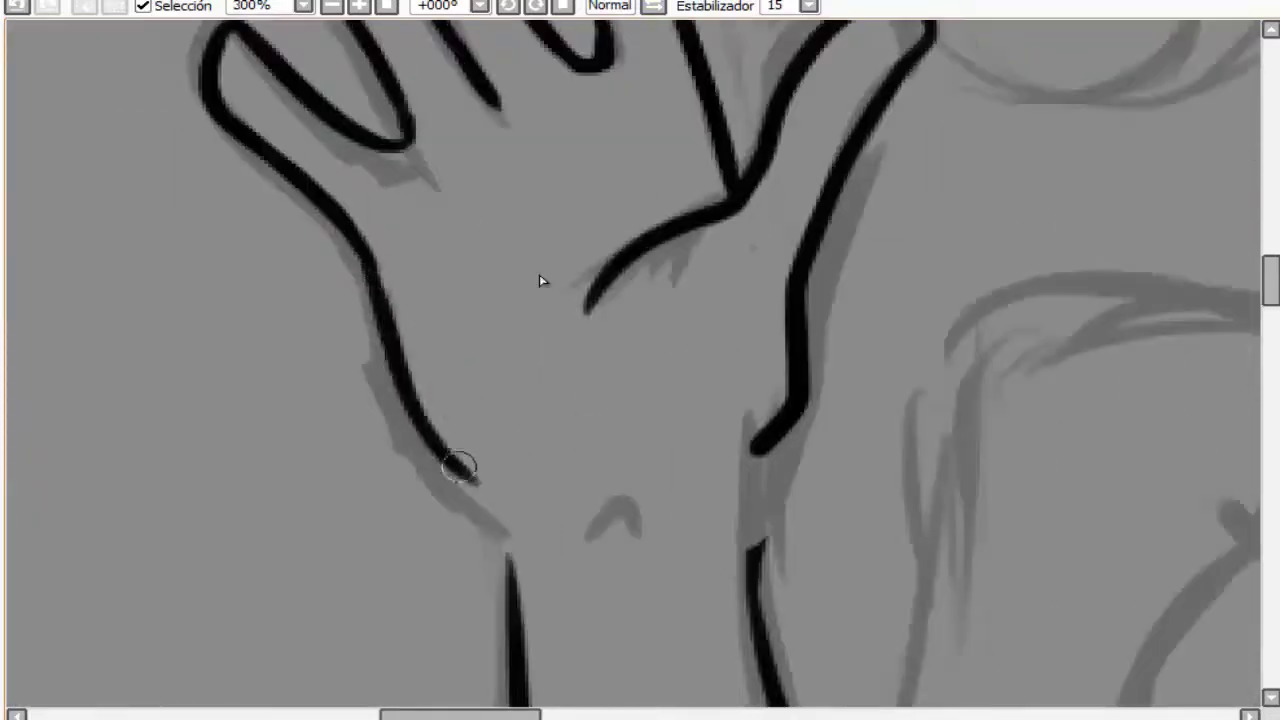
Move the hand's line art down so the palm's outer edge meets the forearm at the wrist
scroll(485, 412, down, 2)
key(ctrl+t)
drag(486, 420, 500, 440)
key(Return)
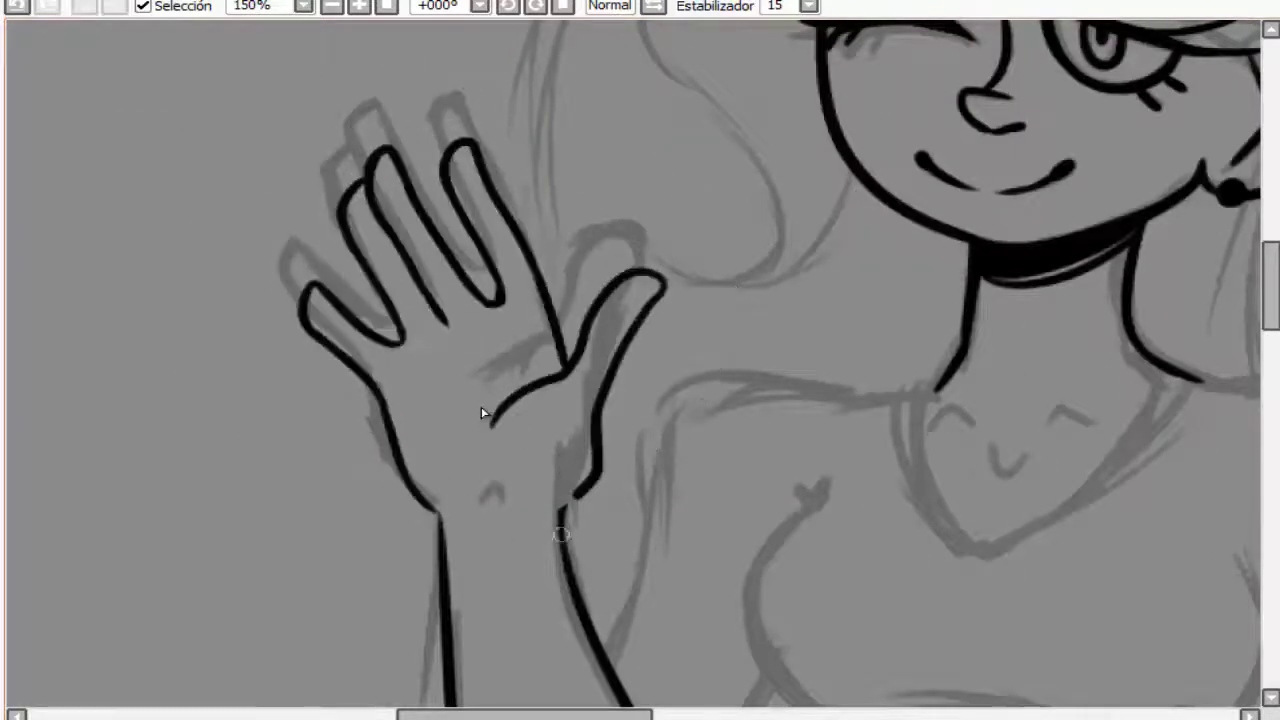
Ink a connecting stroke at the wrist between the thumb's base and the inner forearm line
drag(562, 540, 583, 490)
key(ctrl+z)
key(ctrl+y)
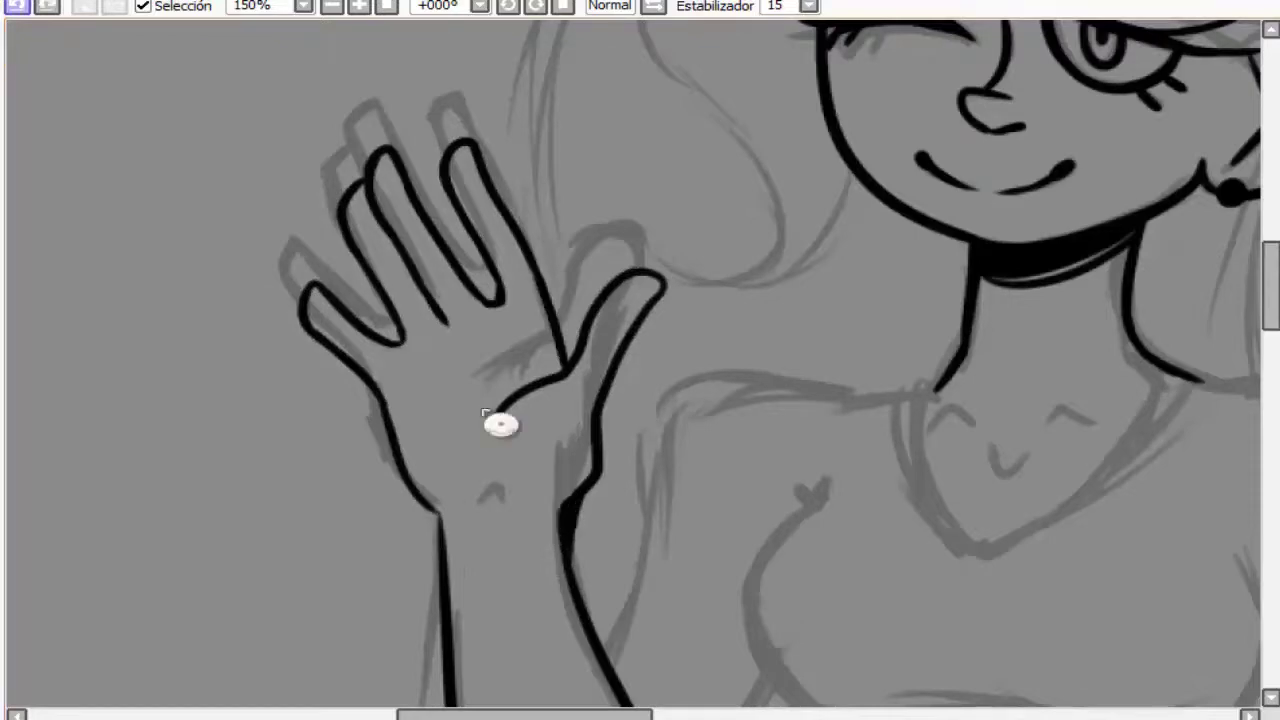
Undo the hand's last placement and transform its line art again so the palm's edges fit the forearm at the wrist
key(ctrl+z)
key(ctrl+z)
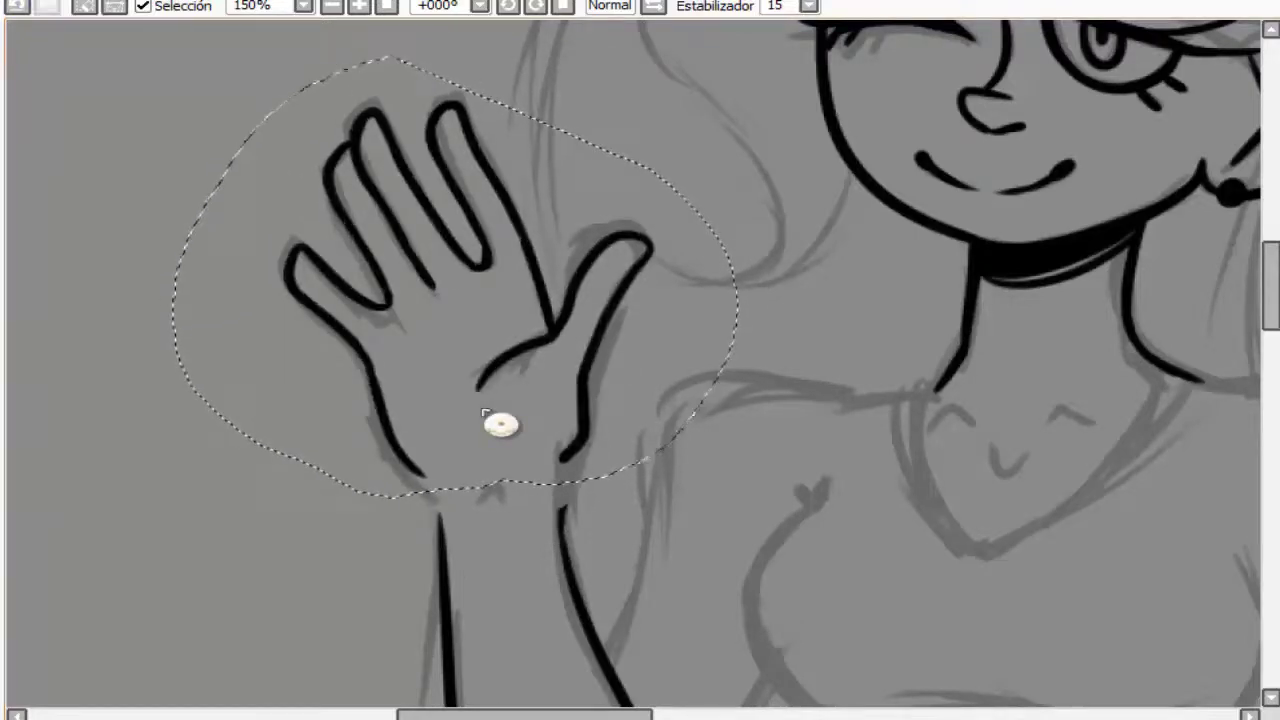
key(ctrl+t)
scroll(469, 429, down, 2)
drag(551, 449, 540, 436)
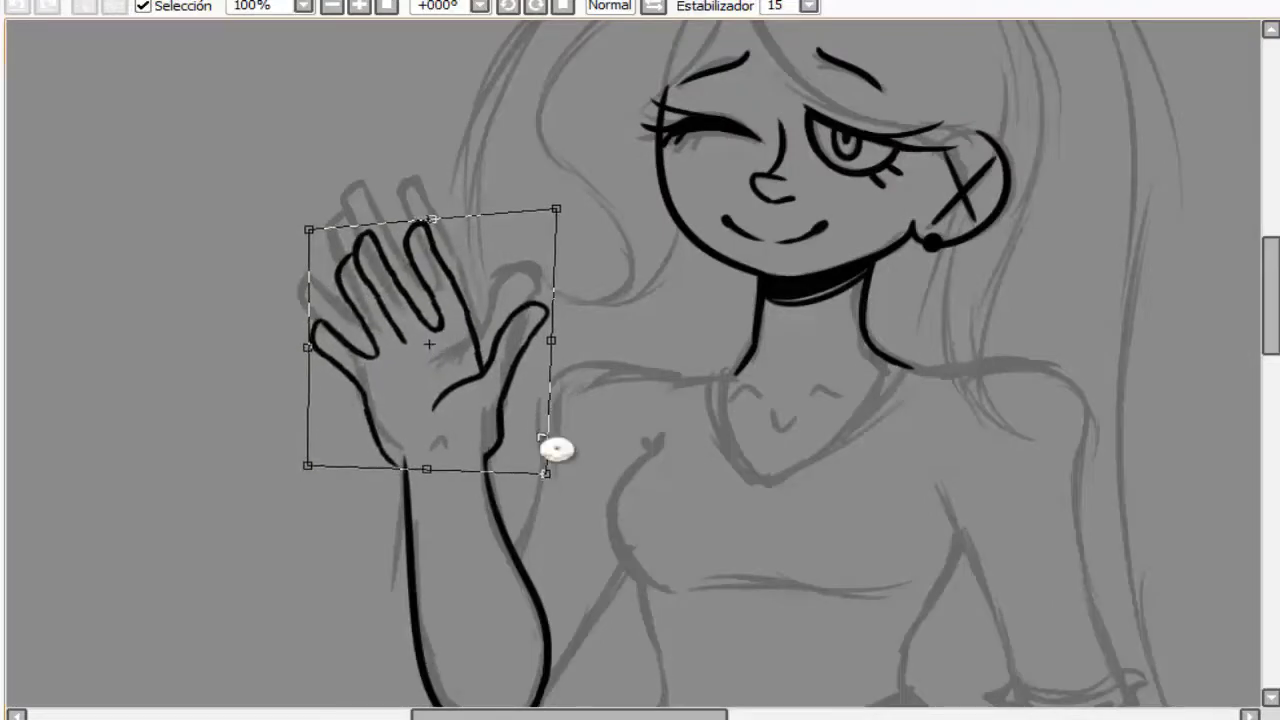
key(Return)
Clean up the palm's outer line end at the wrist and rotate the hand's line art slightly clockwise onto the forearm
scroll(447, 550, up, 4)
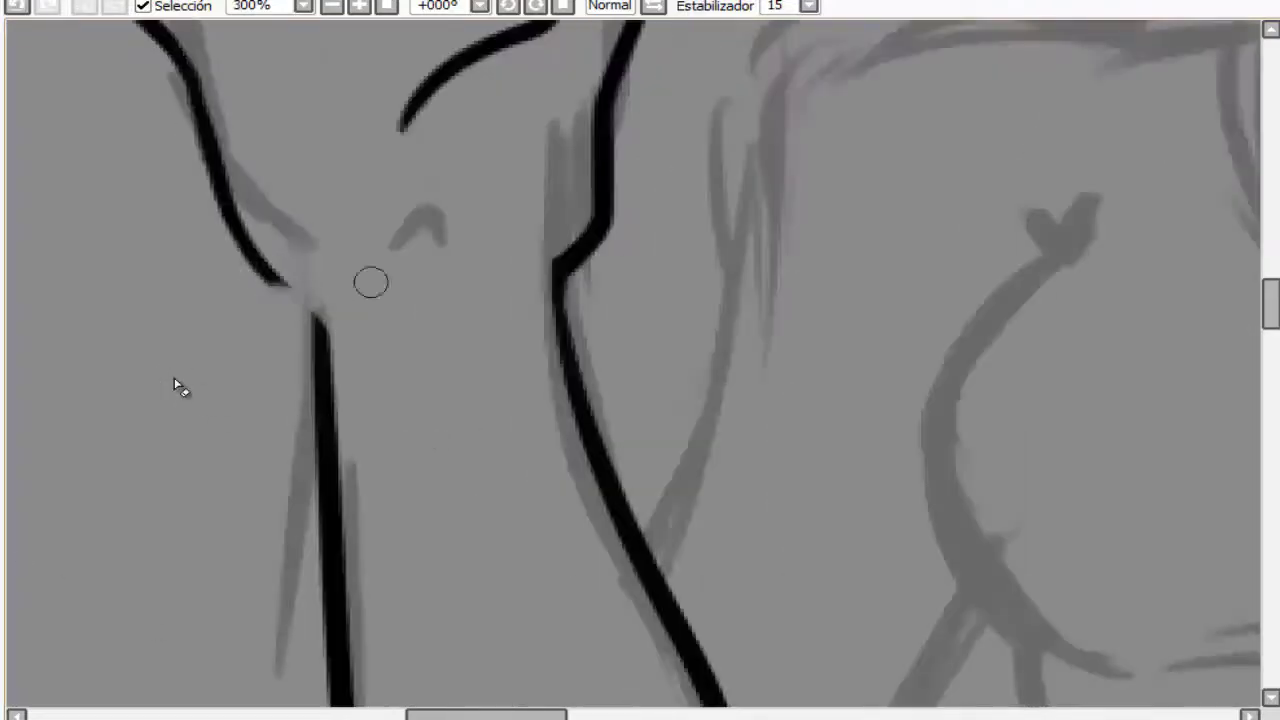
drag(280, 288, 449, 294)
scroll(474, 207, down, 3)
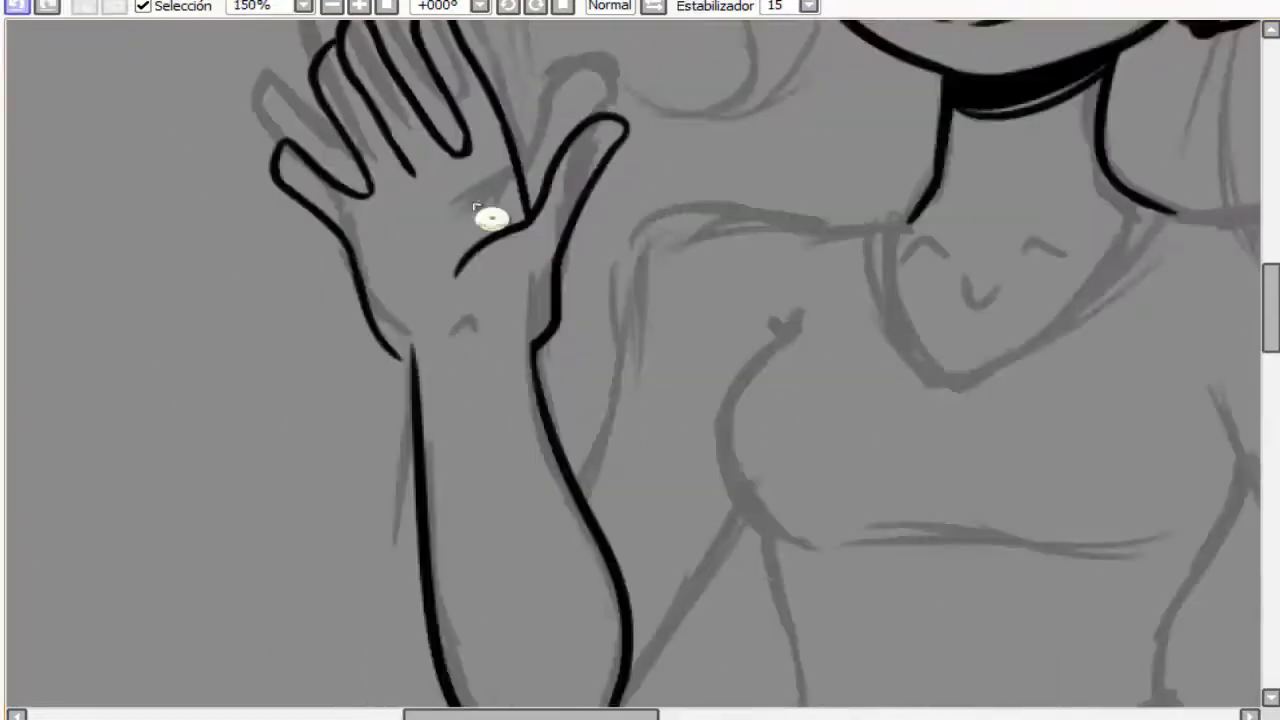
key(ctrl+t)
drag(471, 206, 473, 205)
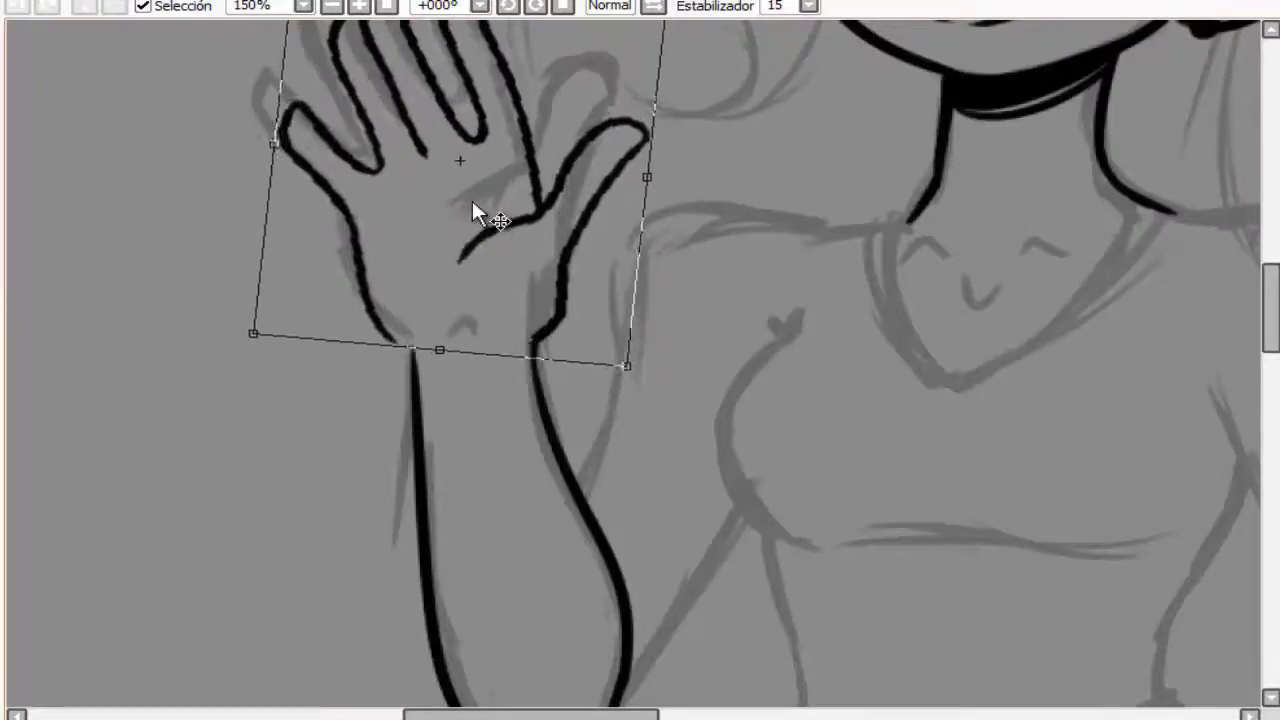
key(Return)
Ink the wrist join with its small crease, and ink the shoulders, upper arms, bust and waist over the sketch
mouse_move(390, 336)
mouse_down()
mouse_move(428, 352)
mouse_move(418, 374)
mouse_move(437, 343)
mouse_move(488, 340)
mouse_up()
drag(488, 340, 262, 350)
key(ctrl+z)
scroll(352, 384, down, 4)
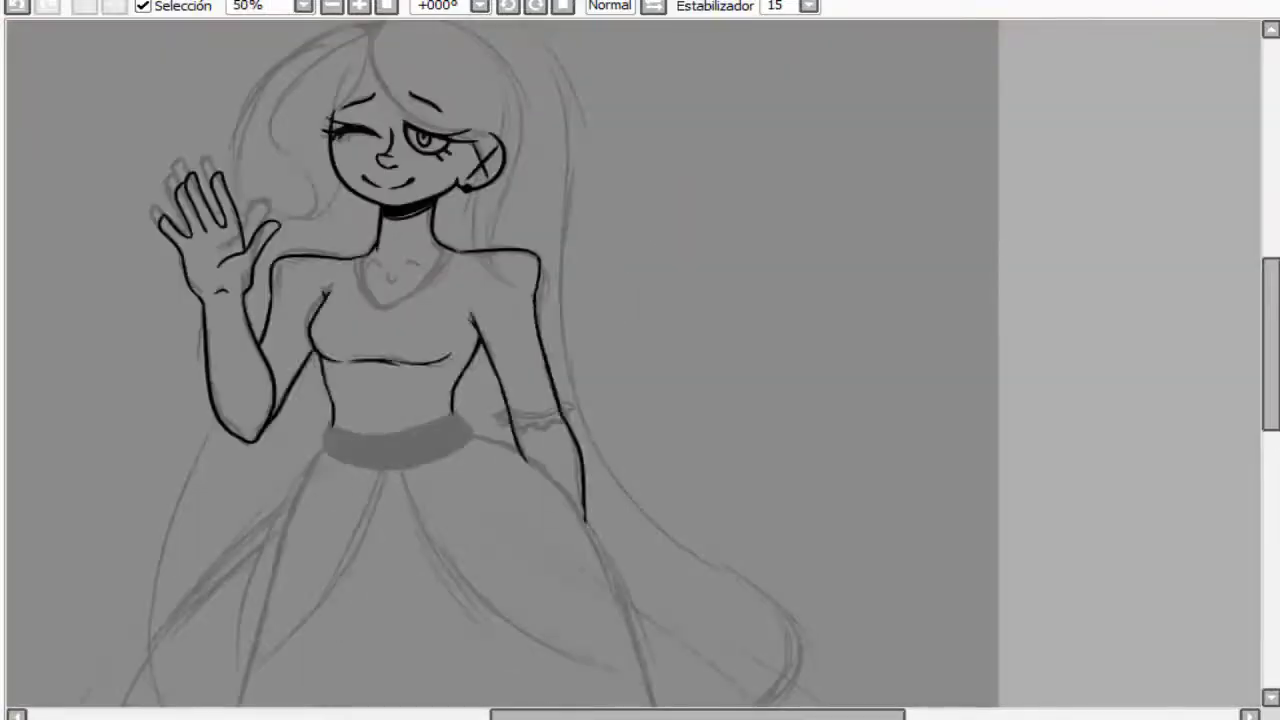
scroll(309, 237, down, 1)
scroll(309, 237, up, 3)
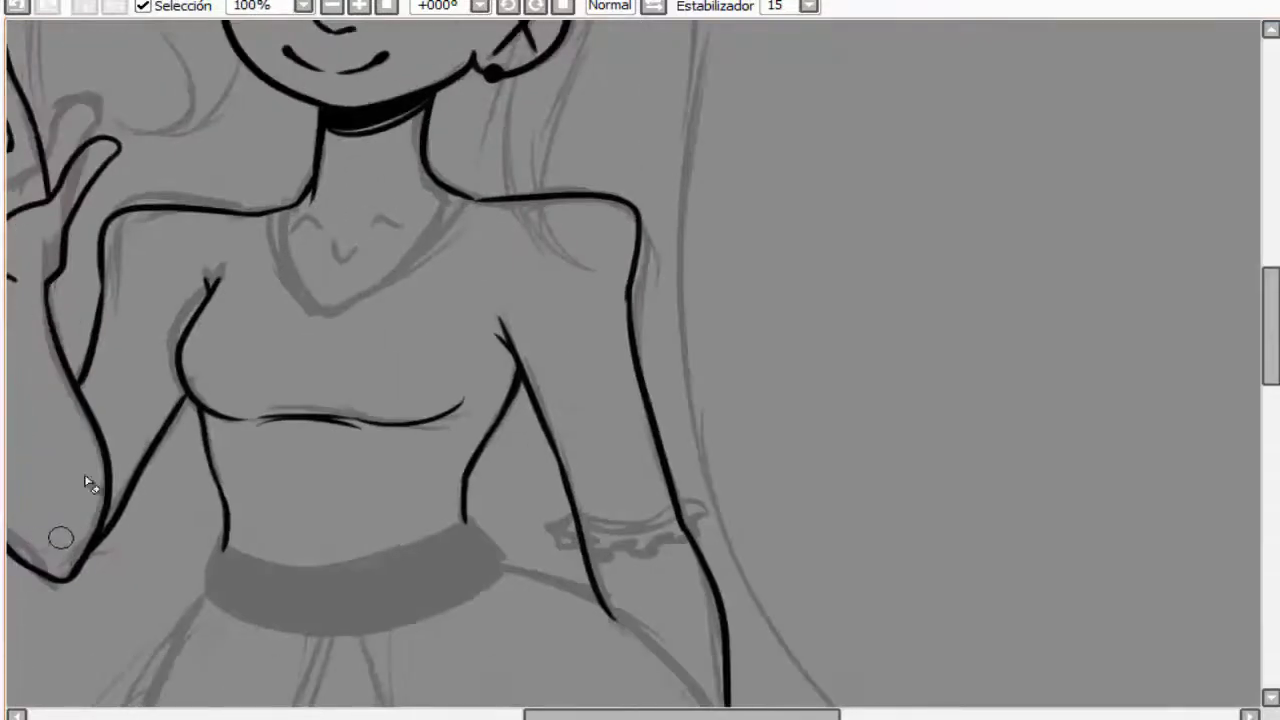
Ink the waistband's curved upper and lower edges and its two short side edges
scroll(88, 484, down, 3)
scroll(371, 294, up, 6)
scroll(371, 294, down, 6)
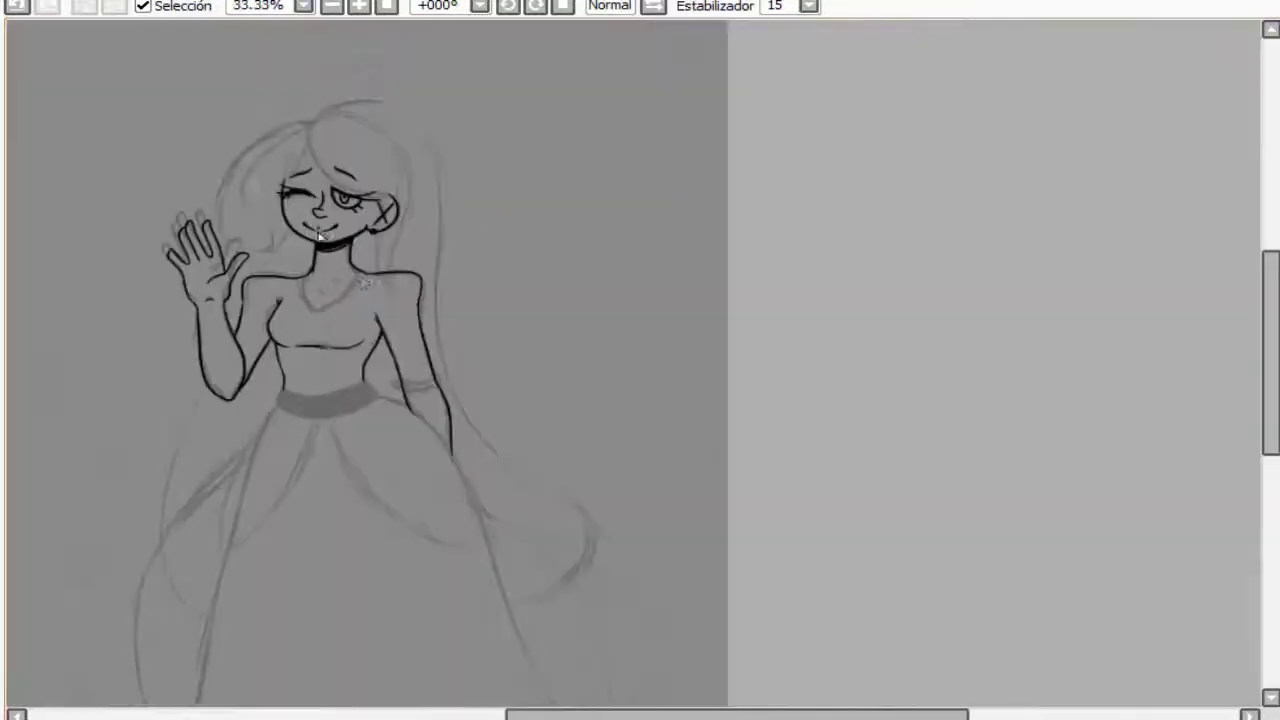
scroll(368, 294, up, 1)
scroll(368, 294, down, 2)
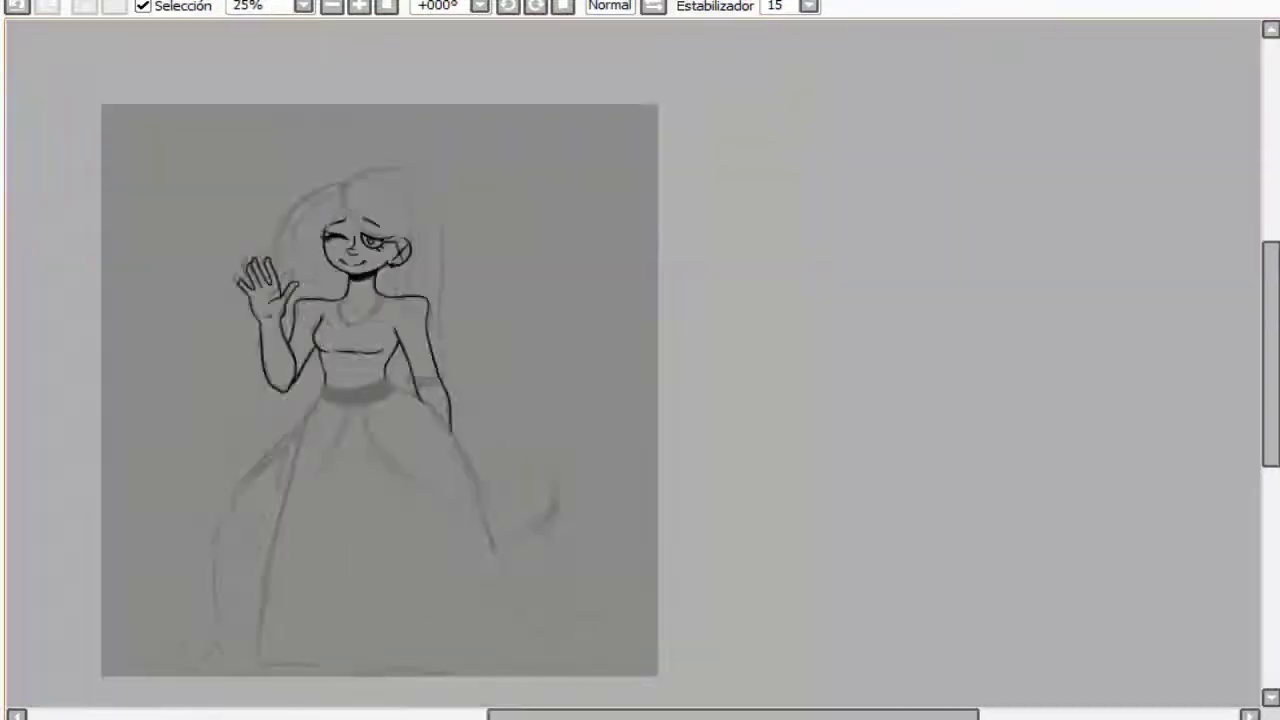
scroll(320, 453, up, 1)
scroll(320, 453, up, 4)
drag(178, 338, 550, 230)
key(ctrl+z)
mouse_move(350, 295)
mouse_down()
mouse_move(550, 230)
mouse_move(613, 296)
mouse_up()
key(ctrl+z)
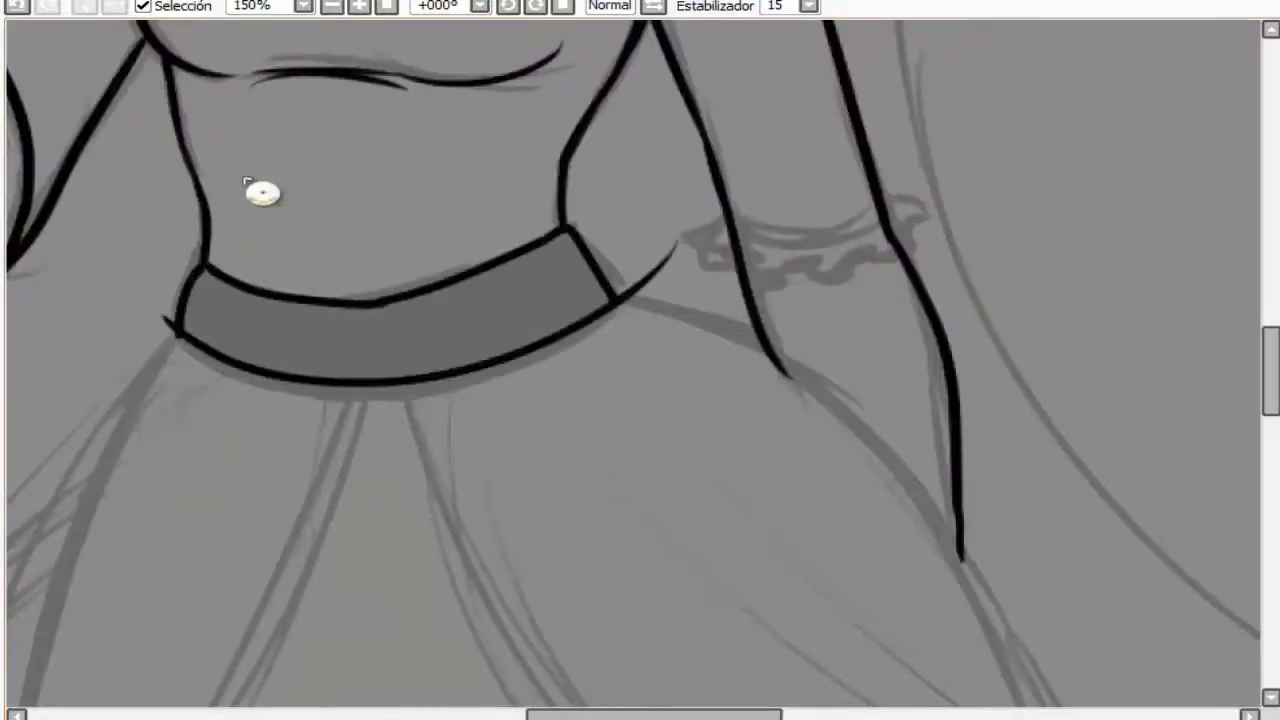
Stretch the waistband's lower line down to the sketched edge and remove the ends overshooting its sides
key(ctrl+t)
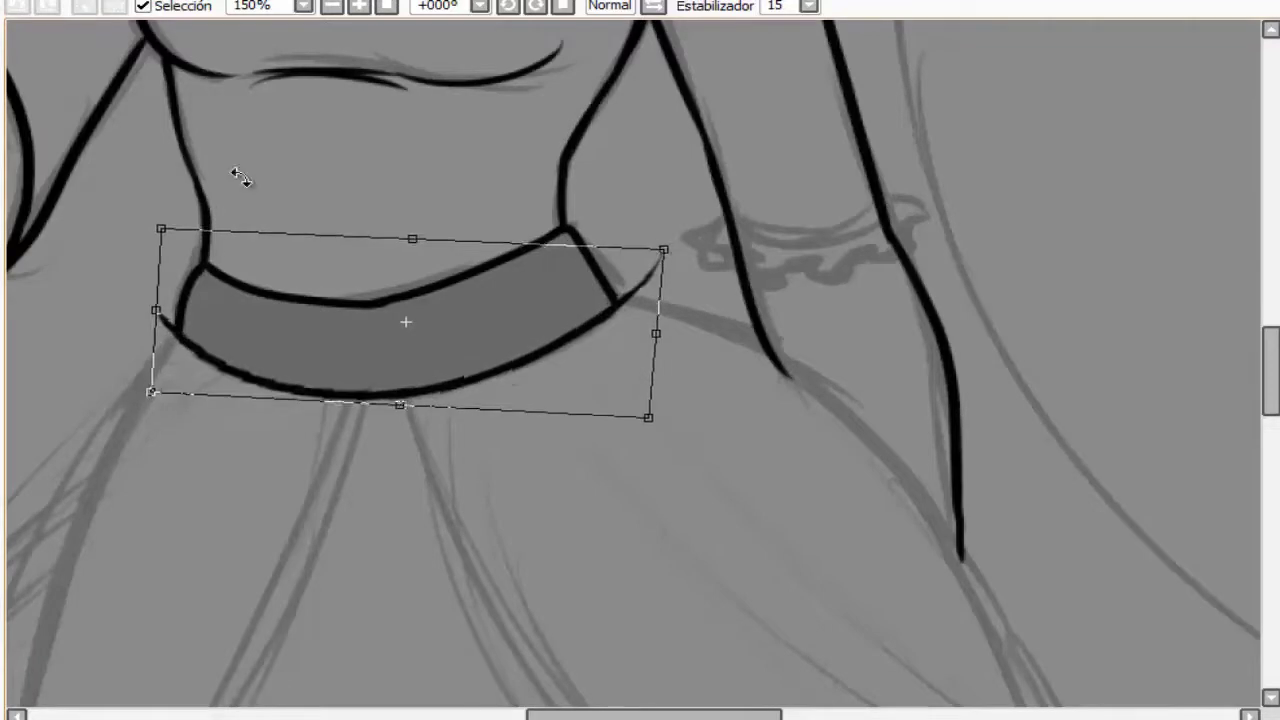
key(Return)
scroll(371, 257, down, 2)
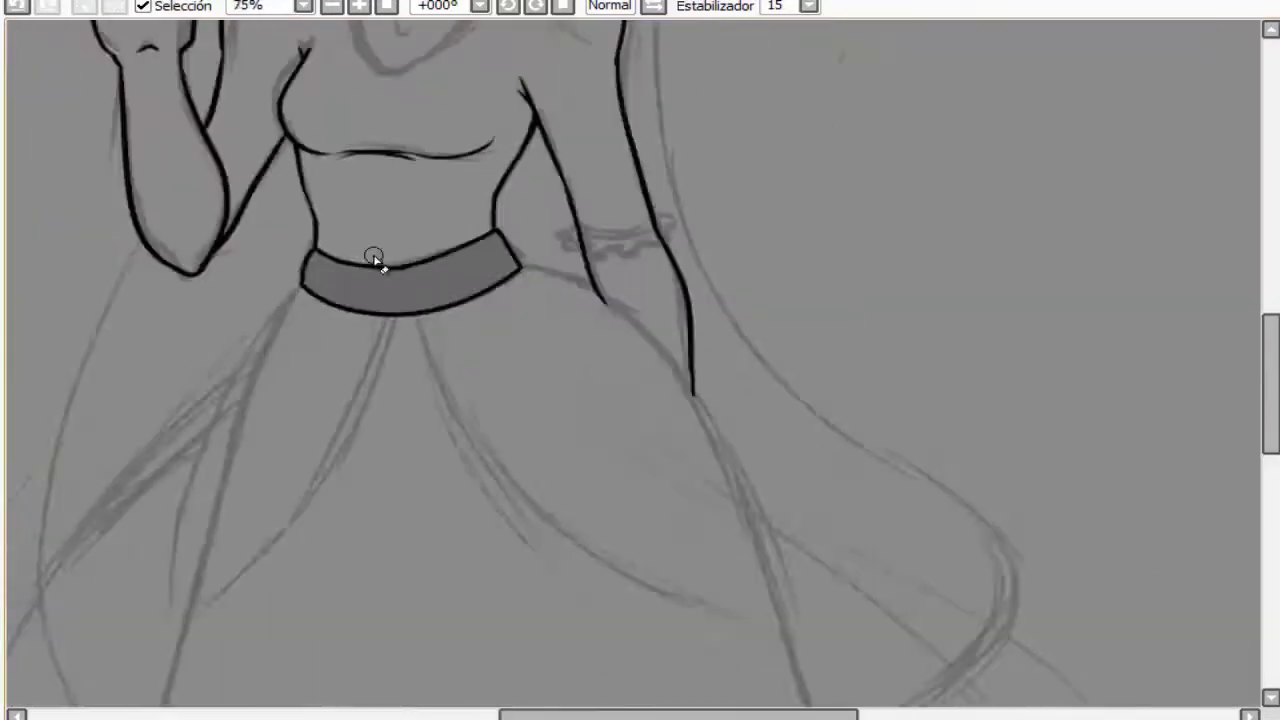
scroll(329, 300, up, 4)
scroll(465, 405, down, 10)
scroll(465, 405, up, 6)
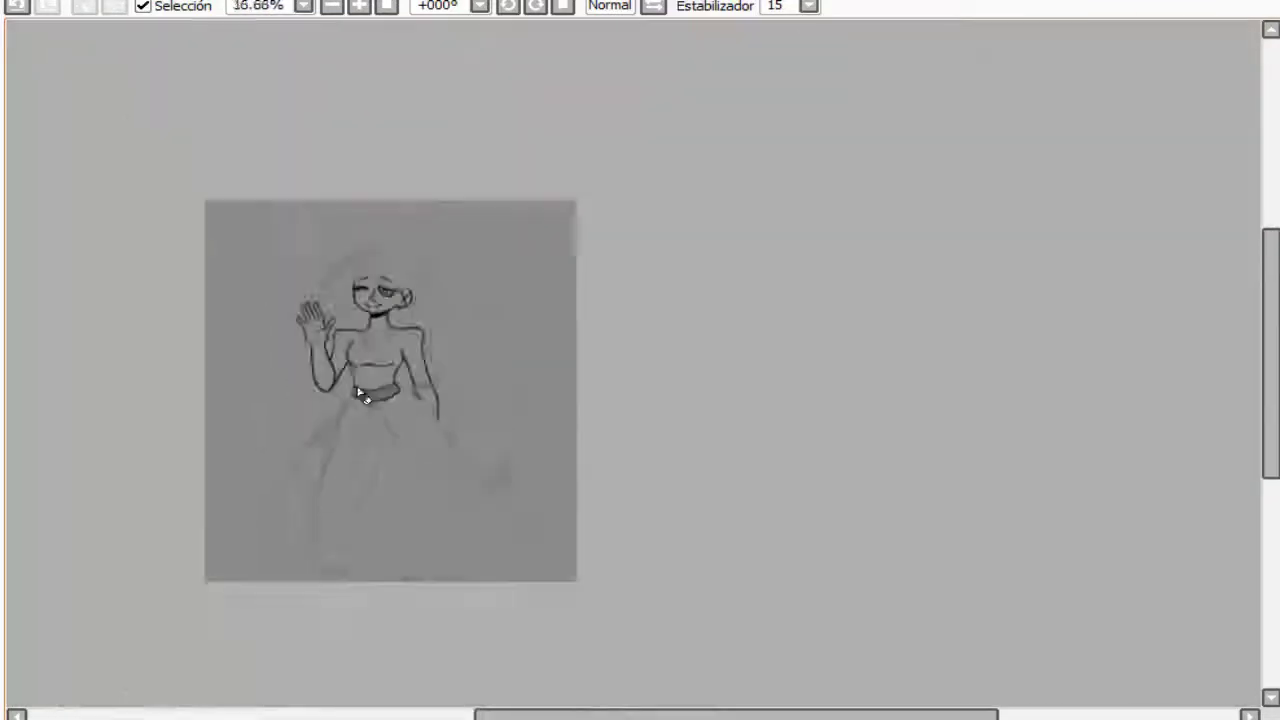
Ink the skirt's curved hip line below the lowered arm and its opposite side from the waistband down to the hem
key(ctrl+z)
key(ctrl+y)
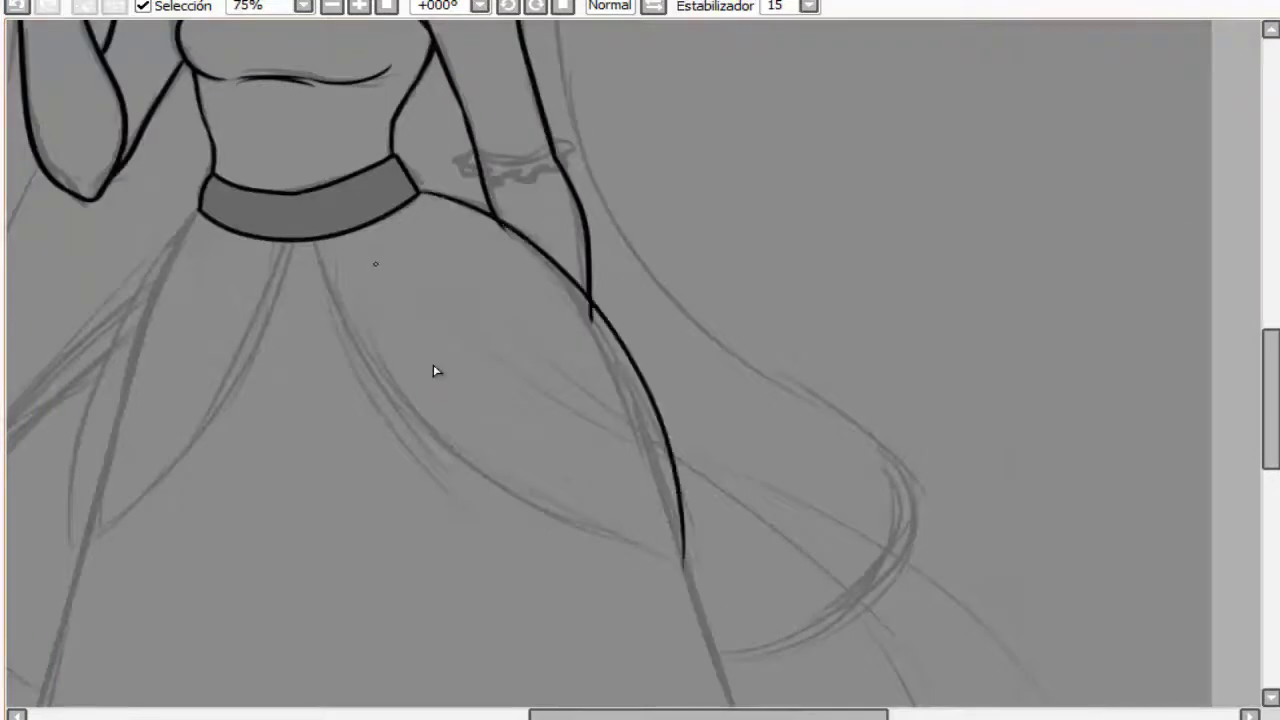
key(ctrl+z)
scroll(150, 140, down, 2)
key(ctrl+y)
key(ctrl+z)
key(ctrl+y)
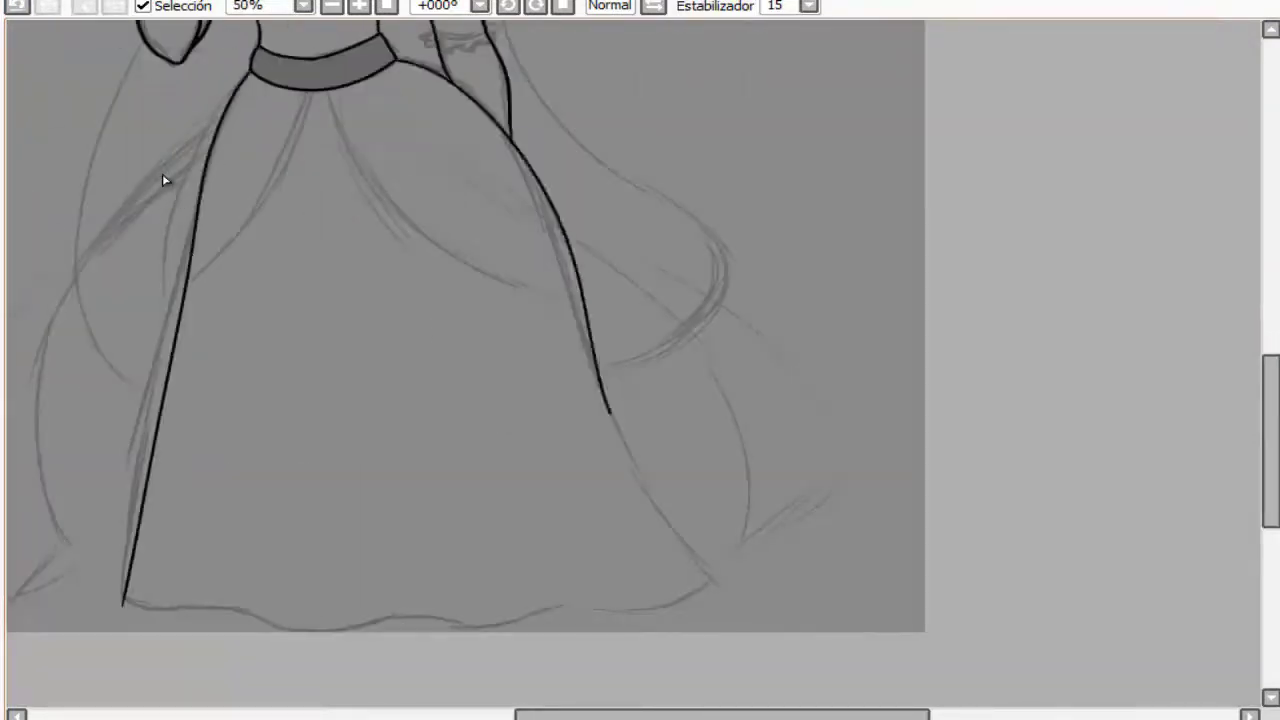
Extend the skirt's edge on the lowered-arm side down to the hem corner
key(ctrl+z)
key(ctrl+y)
scroll(306, 489, down, 2)
scroll(265, 541, up, 3)
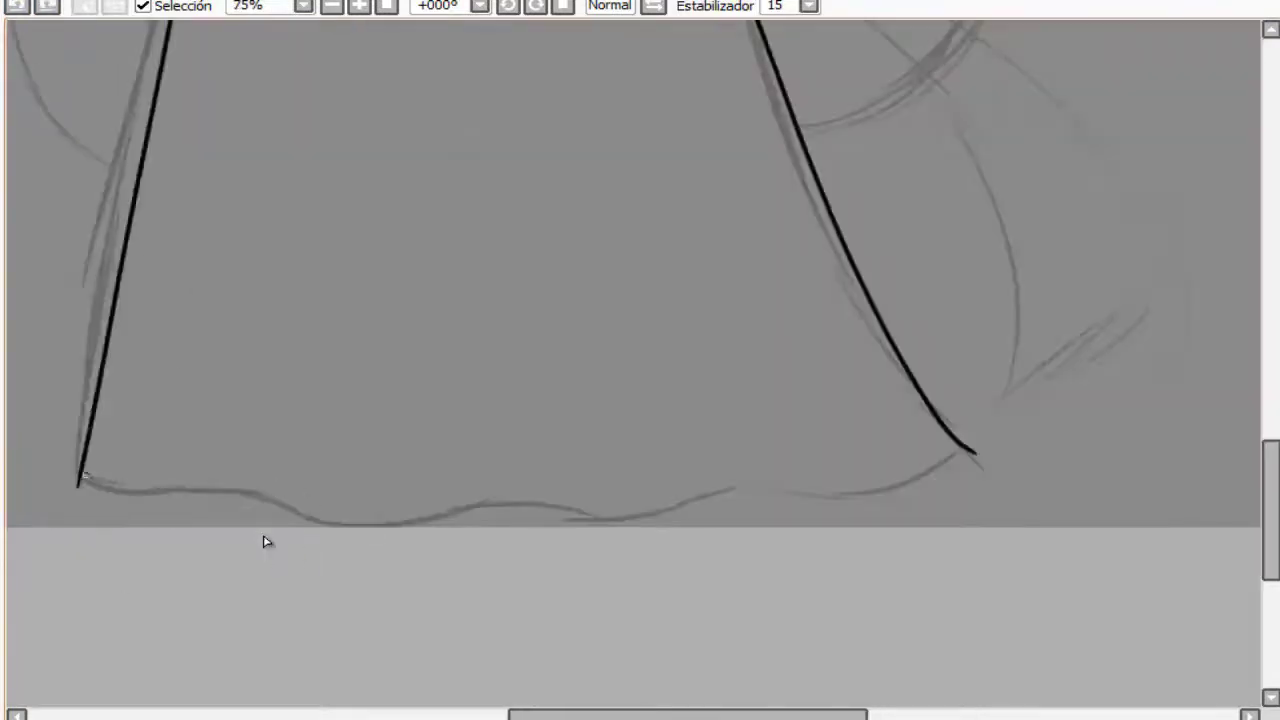
Ink the wavy hem between the skirt's two bottom corners and tidy the corner joins
key(ctrl+y)
key(ctrl+y)
key(ctrl+z)
key(ctrl+z)
key(ctrl+y)
key(ctrl+y)
key(ctrl+y)
scroll(986, 472, up, 3)
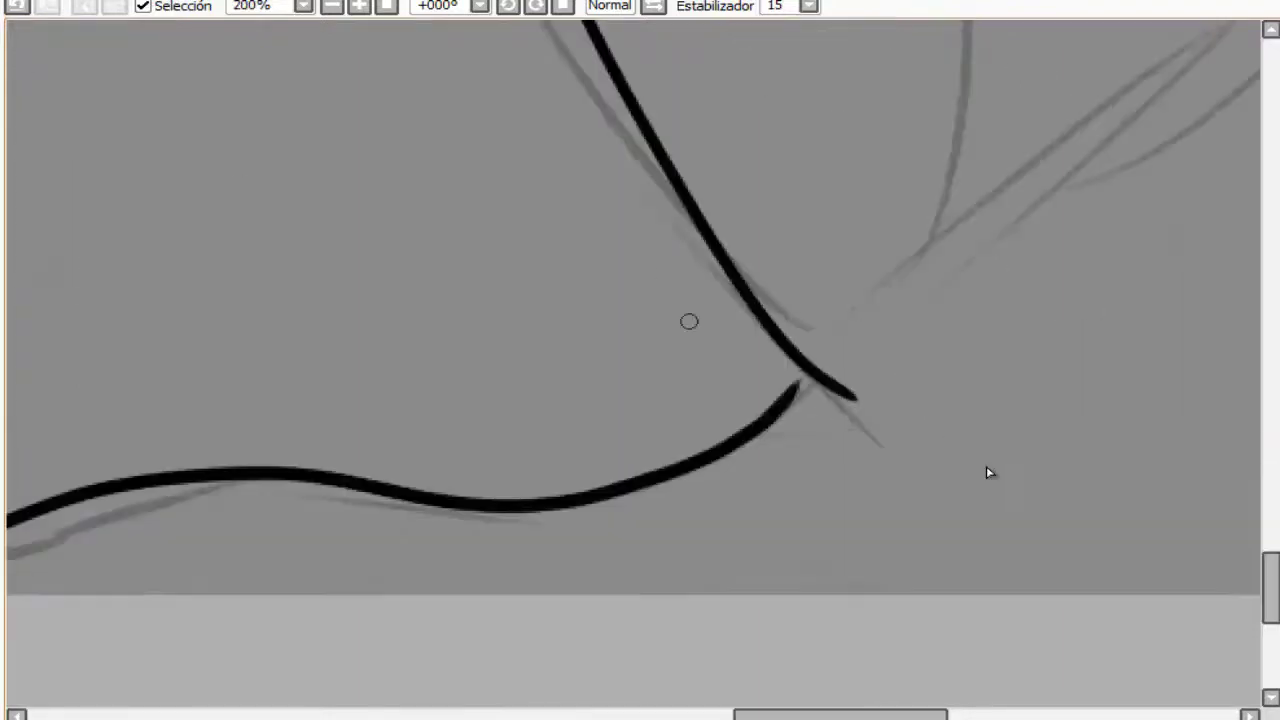
key(ctrl+z)
scroll(986, 472, left, 5)
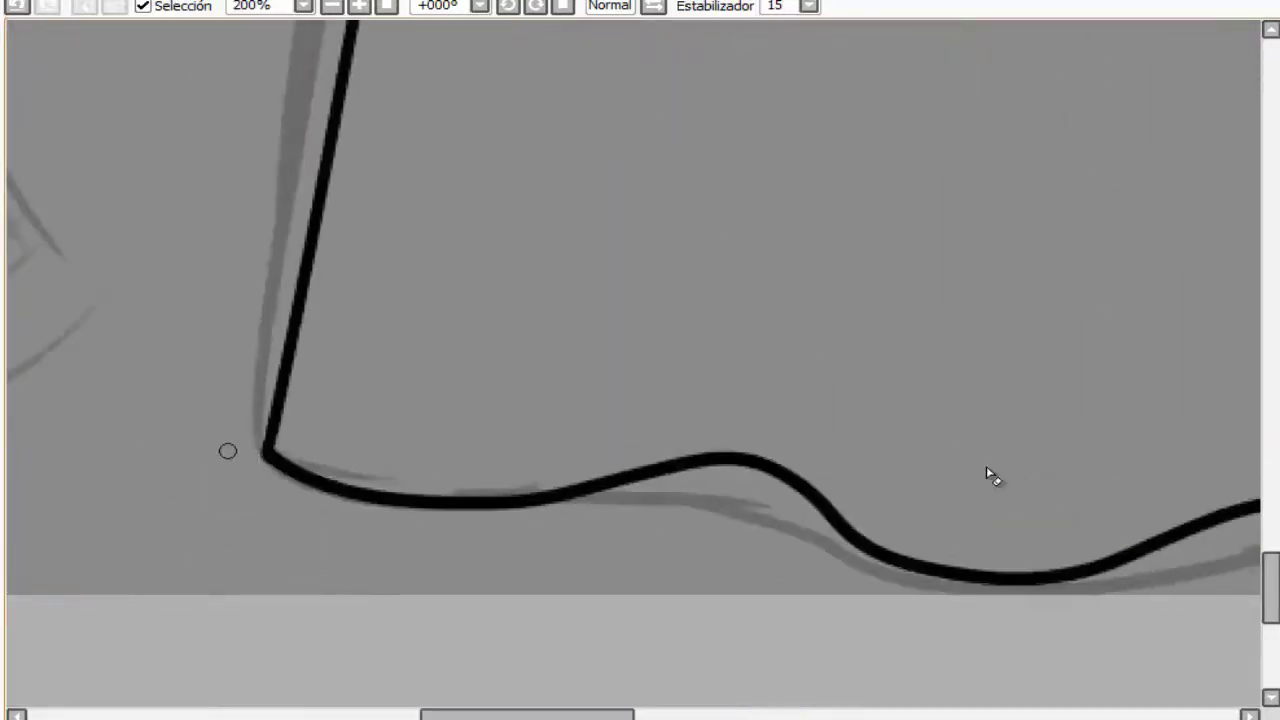
Ink the two leaf-shaped overskirt panels from the waistband down to points on the skirt's sides
scroll(986, 466, down, 6)
scroll(305, 250, up, 4)
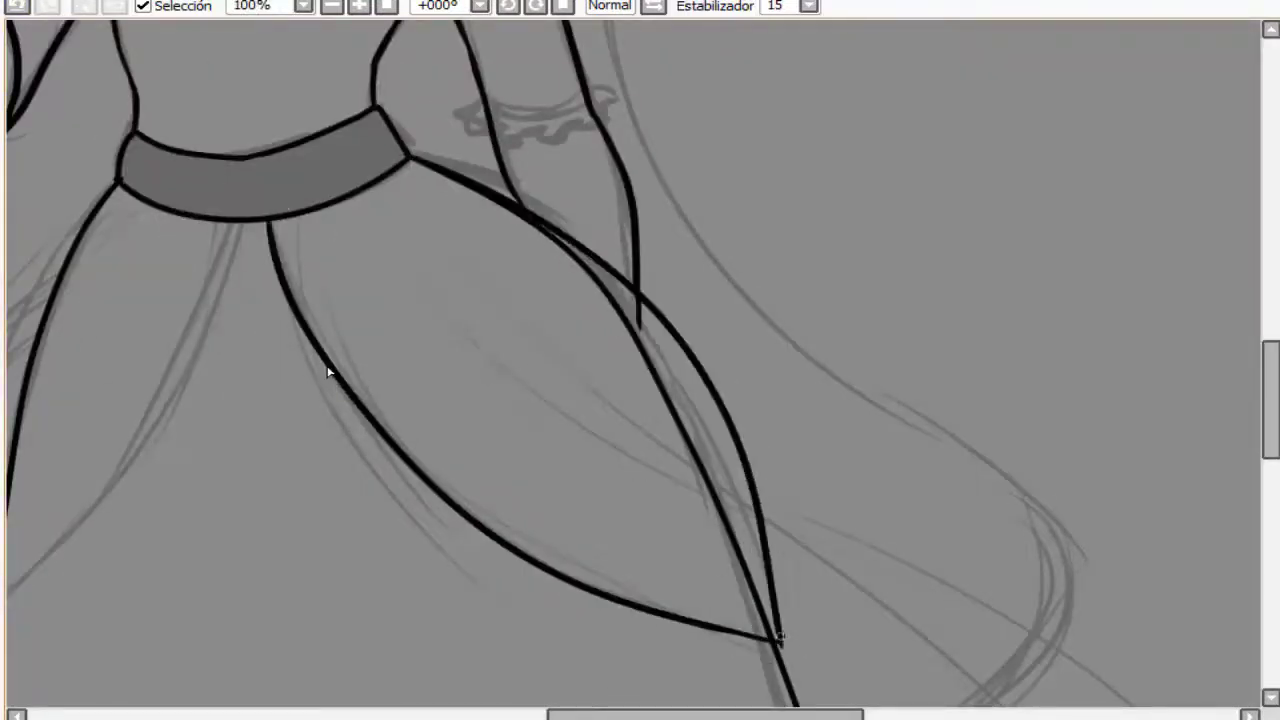
scroll(618, 497, down, 2)
scroll(618, 497, up, 6)
scroll(618, 497, down, 8)
scroll(408, 317, up, 3)
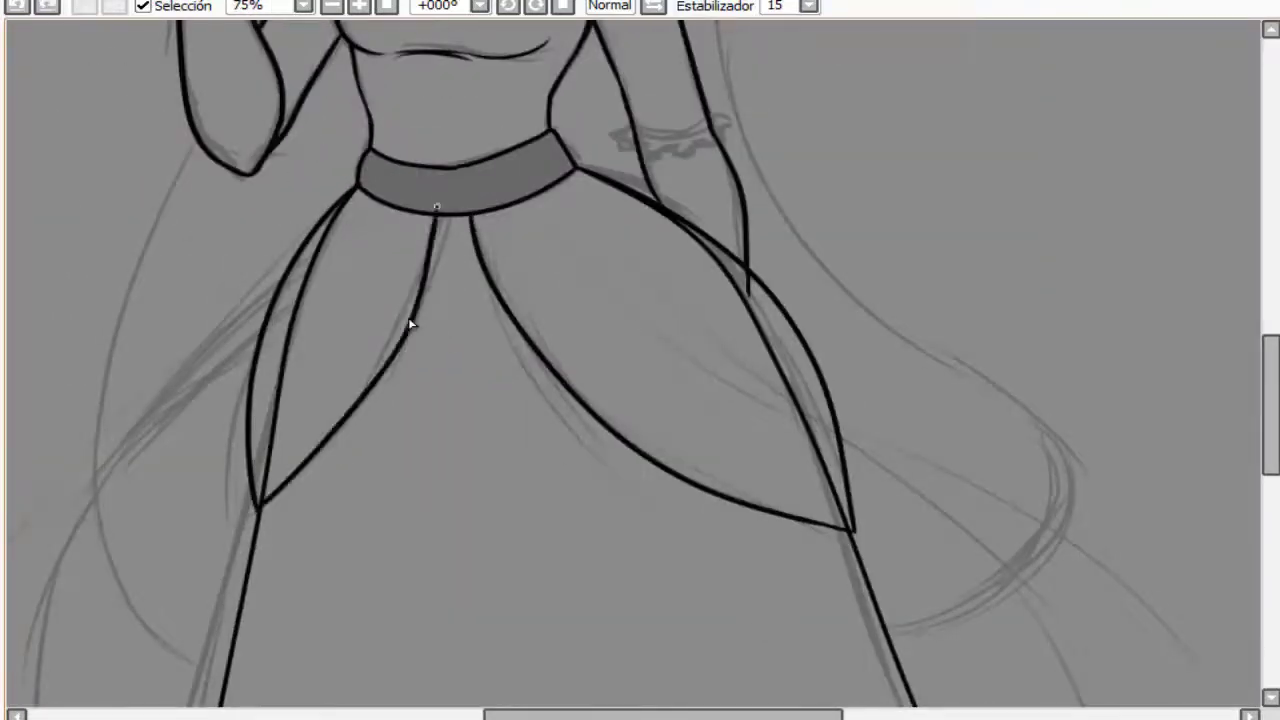
Try erasing the skirt's side line inside the narrower overskirt panel while checking the figure in mirrored view
key(h)
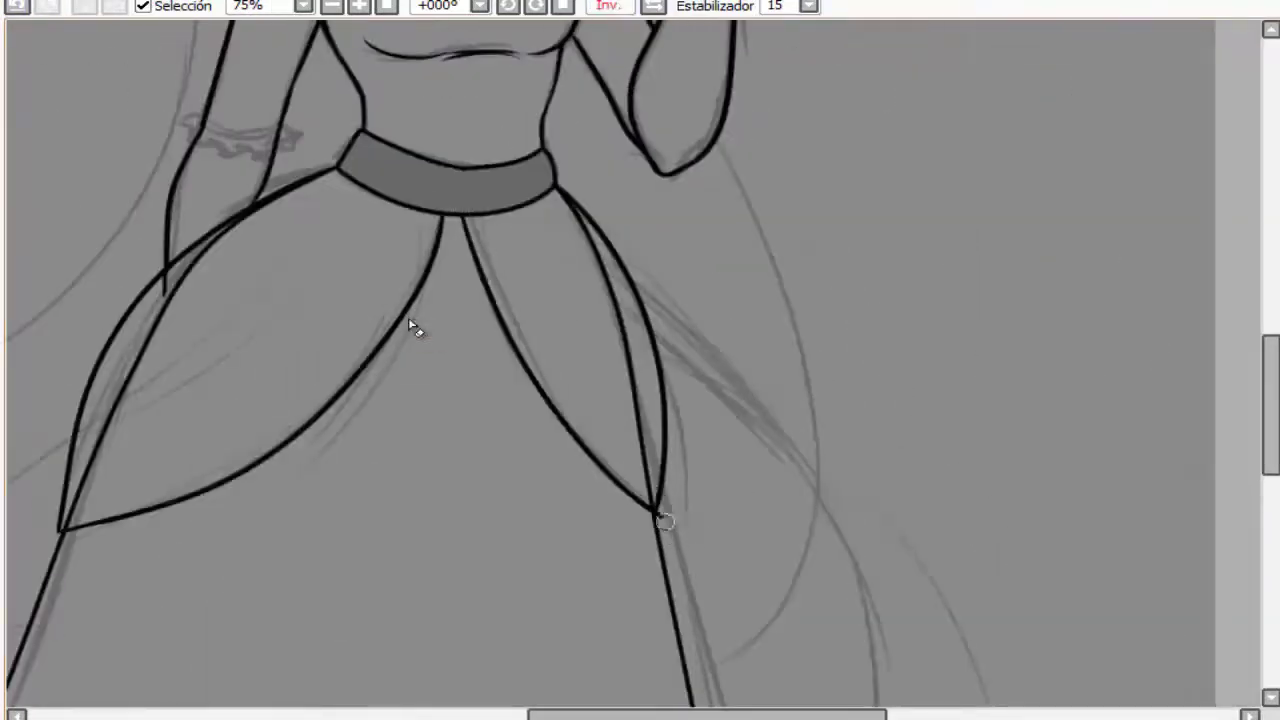
drag(575, 238, 630, 385)
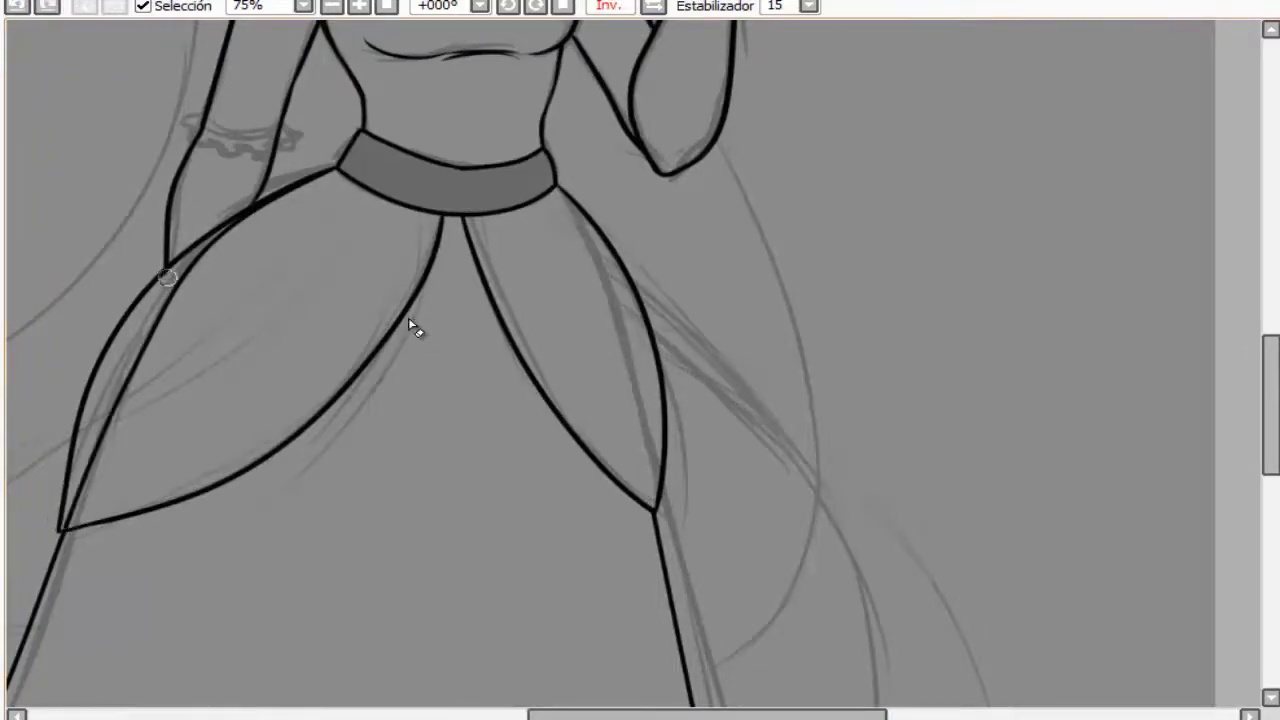
scroll(408, 317, down, 3)
scroll(250, 420, up, 5)
scroll(250, 420, down, 4)
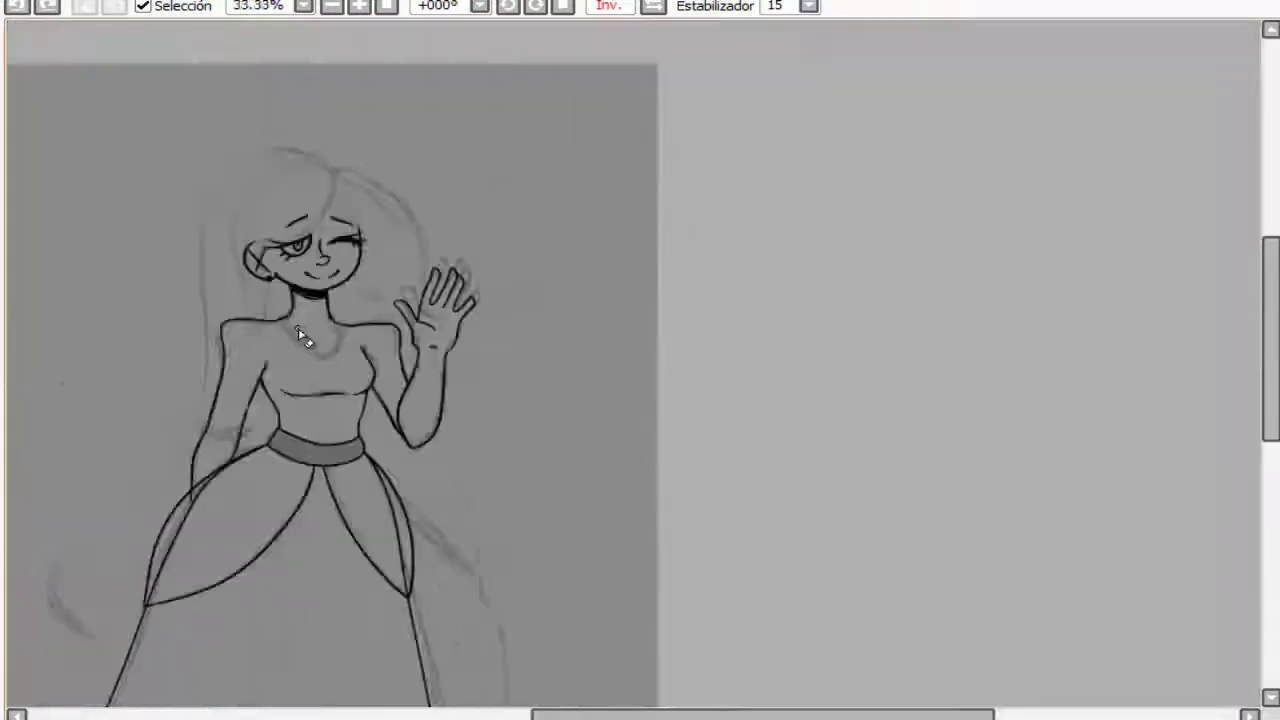
scroll(171, 357, up, 3)
scroll(114, 349, down, 1)
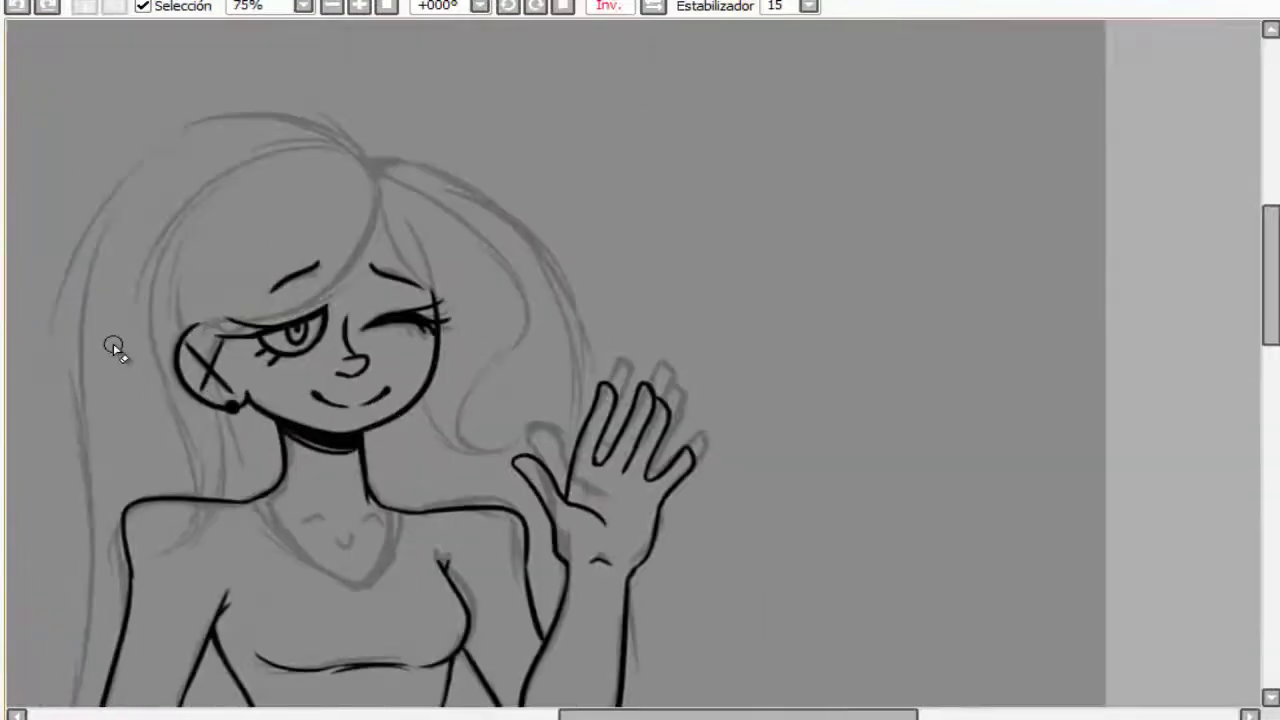
key(h)
Erase the end of the lowered arm's outer line where it overshoots the skirt's edge
scroll(449, 229, up, 1)
scroll(88, 628, down, 3)
scroll(329, 600, up, 1)
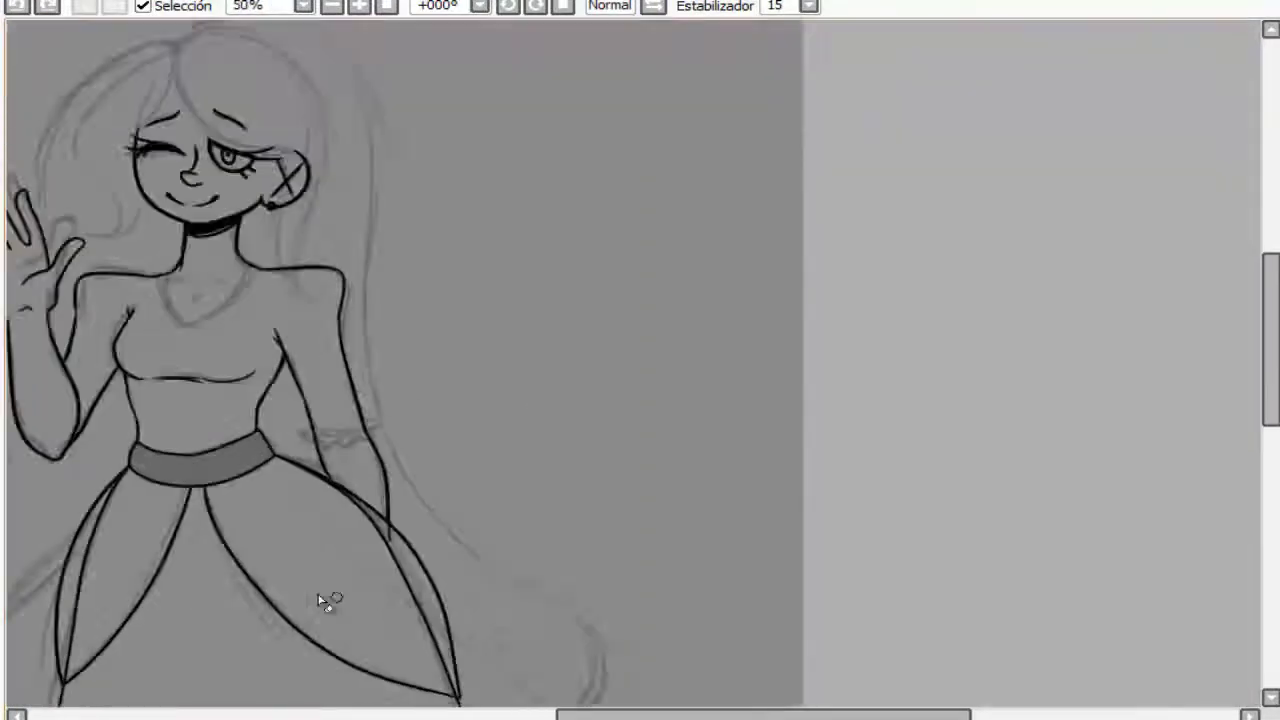
scroll(340, 470, up, 4)
scroll(318, 435, down, 5)
scroll(318, 435, up, 1)
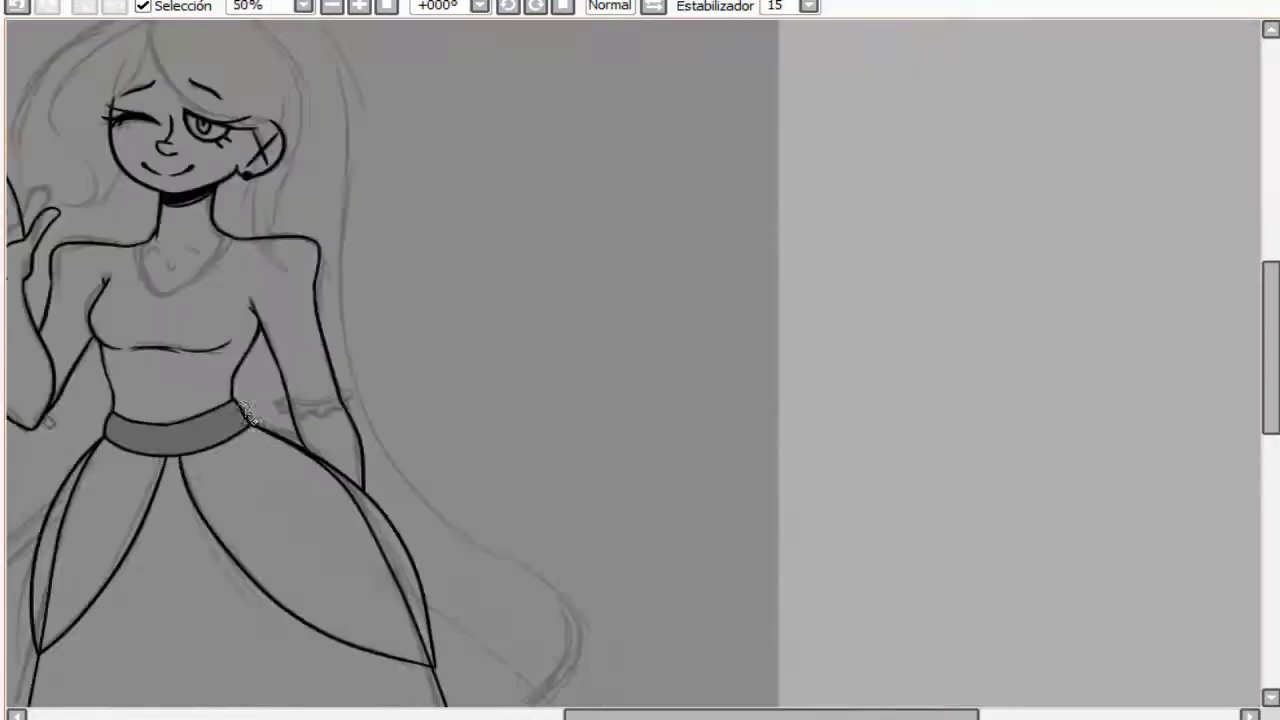
scroll(386, 455, down, 1)
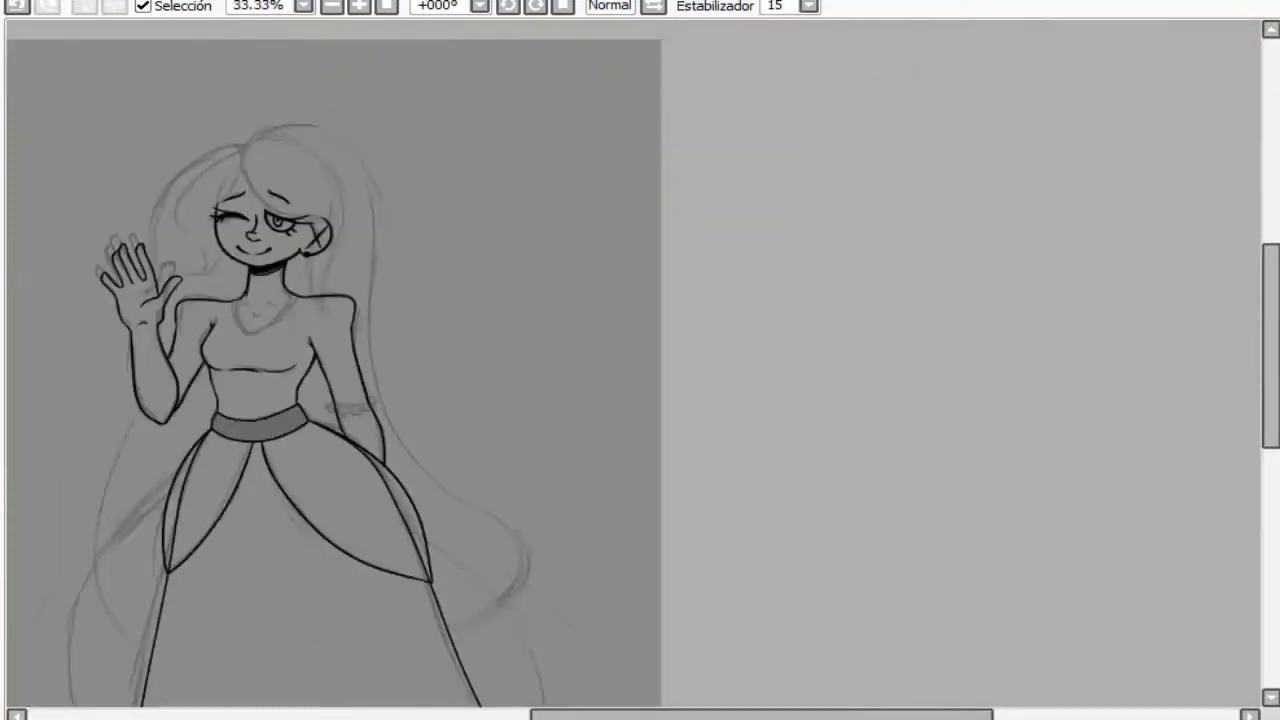
Dim the facial features' line art and ink the fringe's curve from the hair parting to the top of the ear
scroll(167, 194, up, 3)
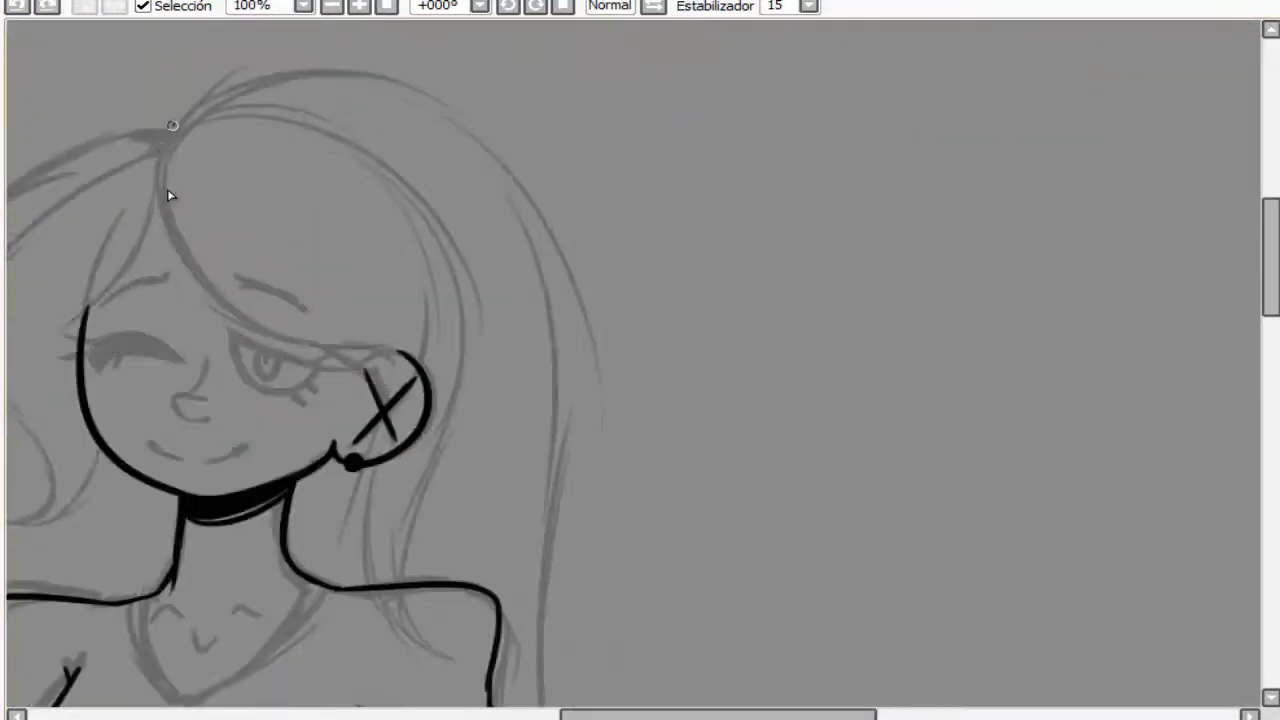
key(ctrl+y)
key(ctrl+z)
key(ctrl+y)
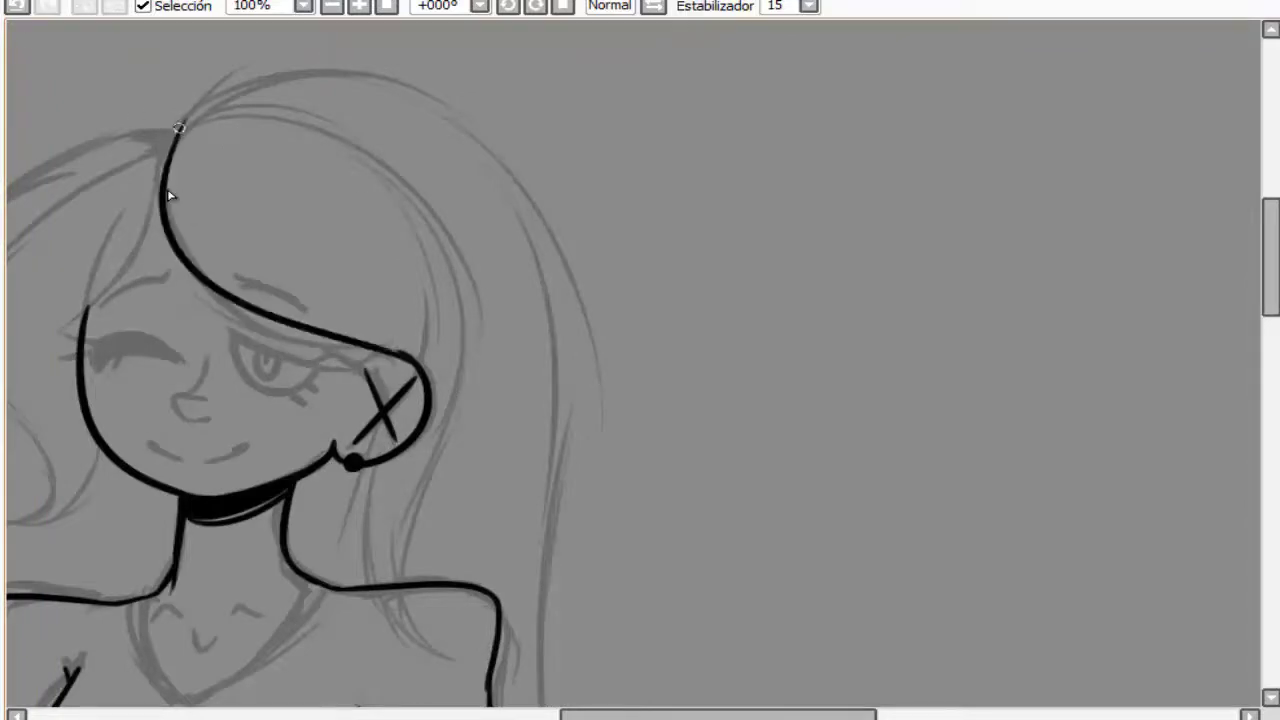
key(ctrl+y)
Ink the long outer hair contour from the parting over the head, past the lowered arm and curling in to the skirt
scroll(443, 280, down, 3)
scroll(429, 229, up, 1)
scroll(429, 223, up, 1)
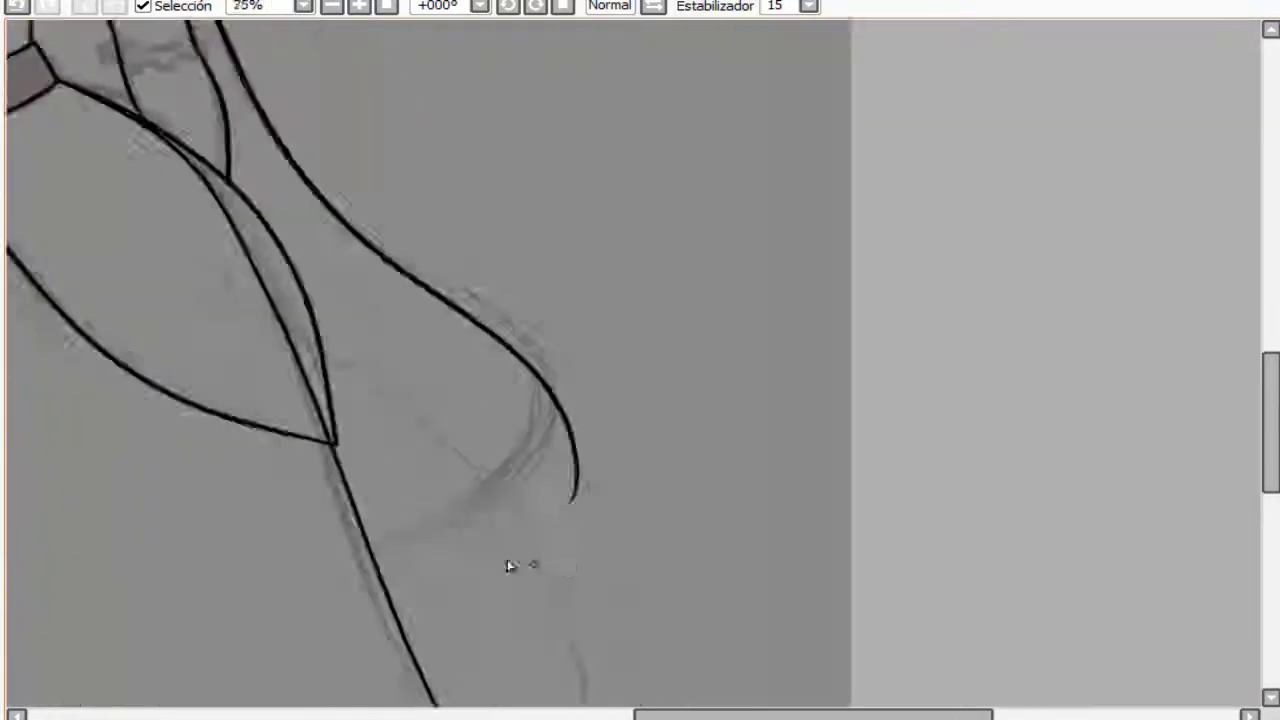
scroll(338, 300, down, 2)
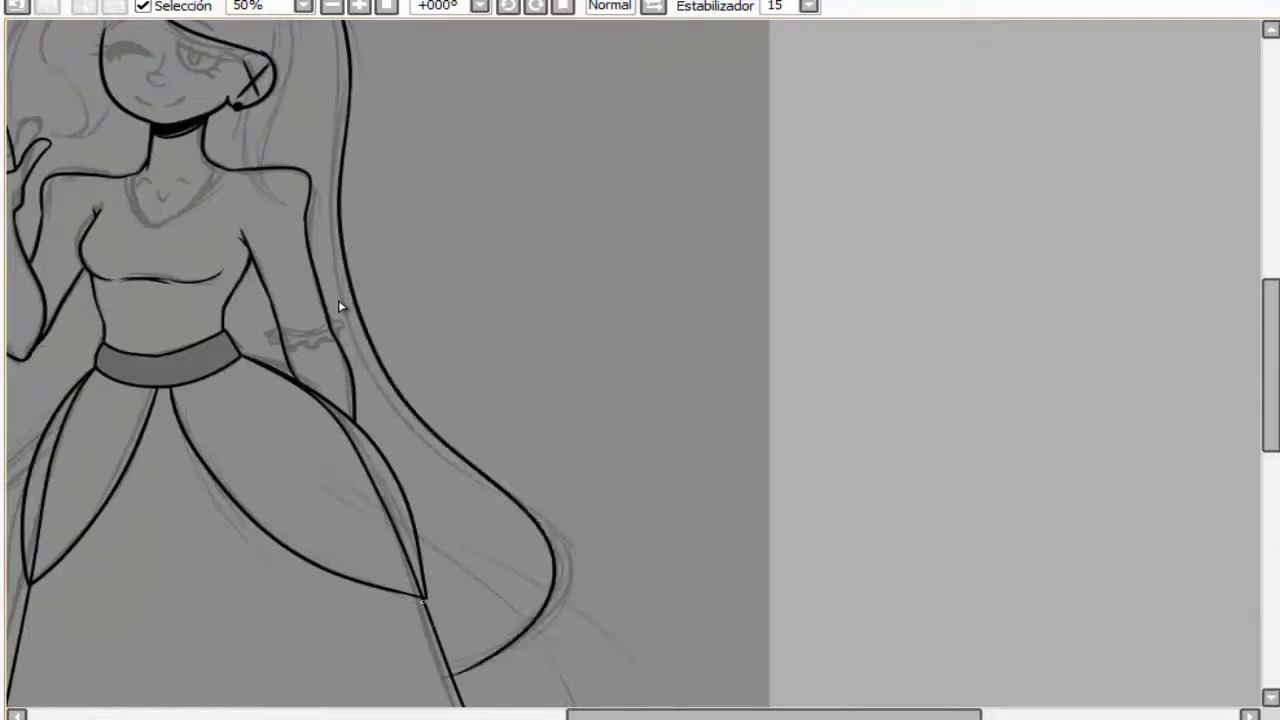
scroll(377, 457, up, 3)
scroll(494, 377, down, 4)
scroll(245, 133, up, 2)
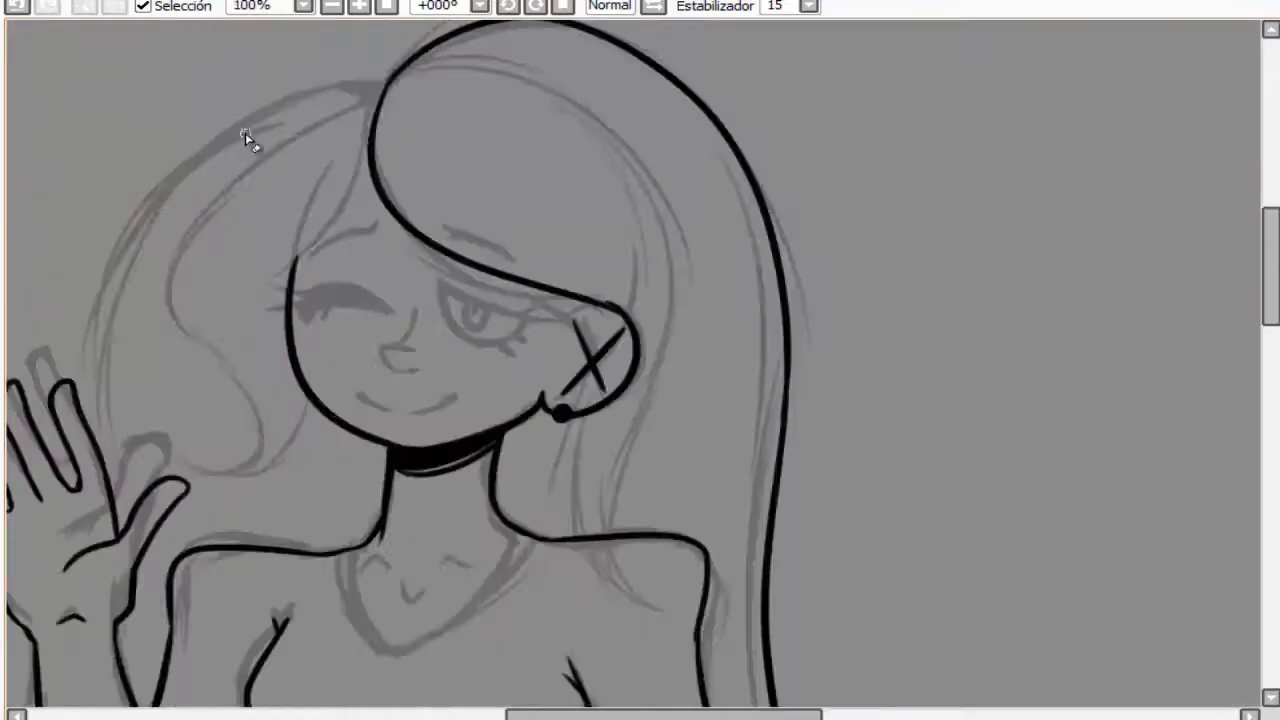
Ink the outer hair contour on the waving-arm side from the parting down to the raised hand
scroll(205, 348, down, 2)
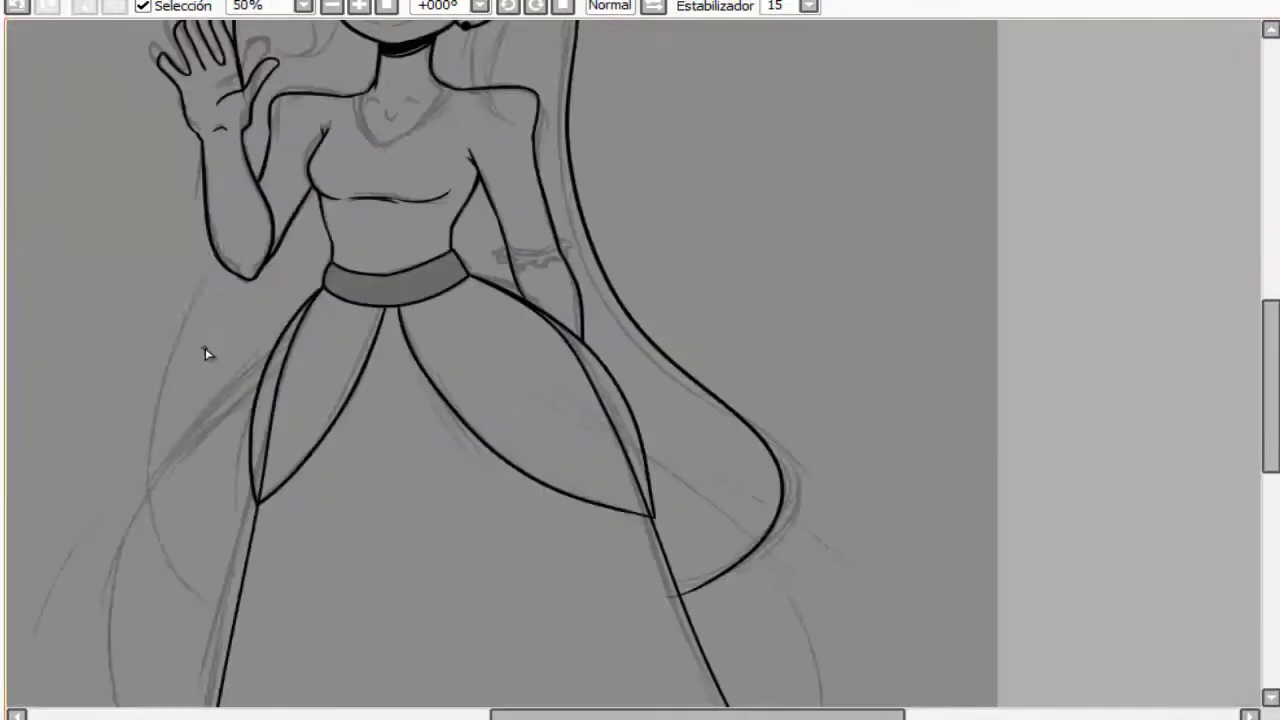
scroll(205, 348, down, 1)
scroll(275, 169, up, 3)
In mirrored view, ink the strand crossing the forehead, the wavy inner lock and the hair curve below the cheek
key(h)
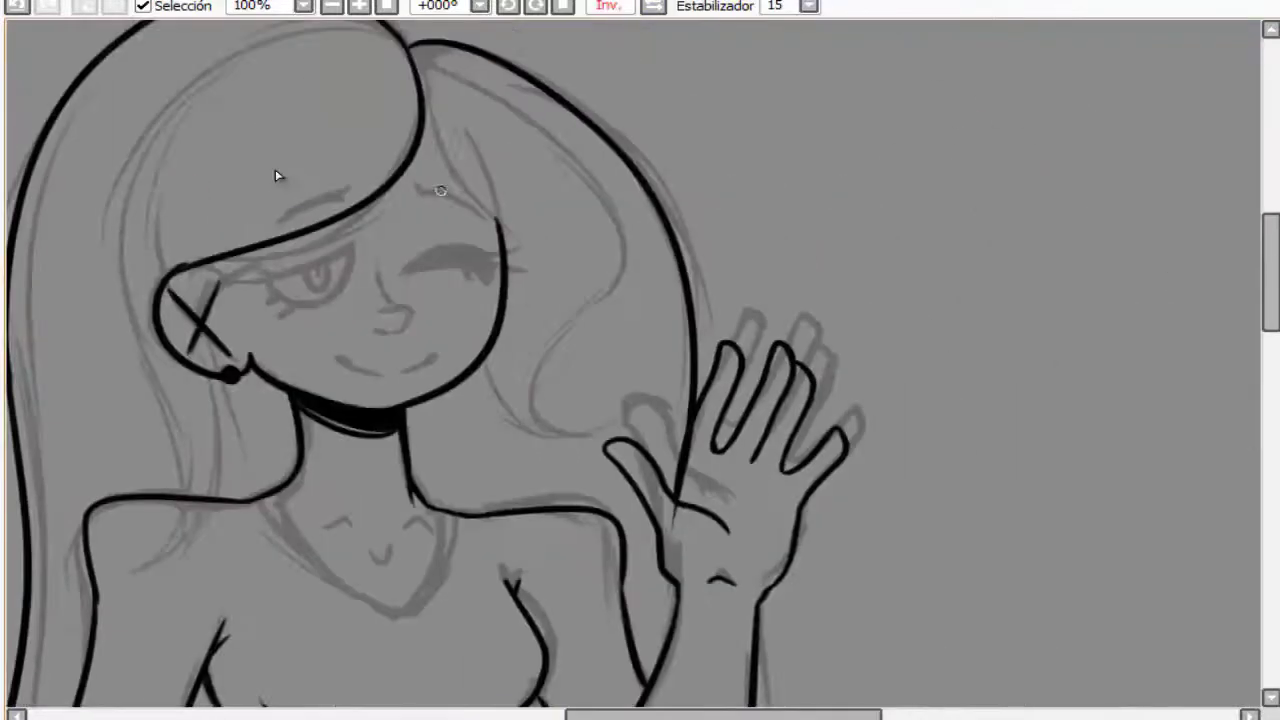
drag(424, 104, 545, 250)
mouse_move(412, 58)
mouse_down()
mouse_move(525, 400)
mouse_move(605, 430)
mouse_up()
key(ctrl+z)
drag(612, 140, 600, 450)
drag(480, 362, 605, 455)
key(ctrl+z)
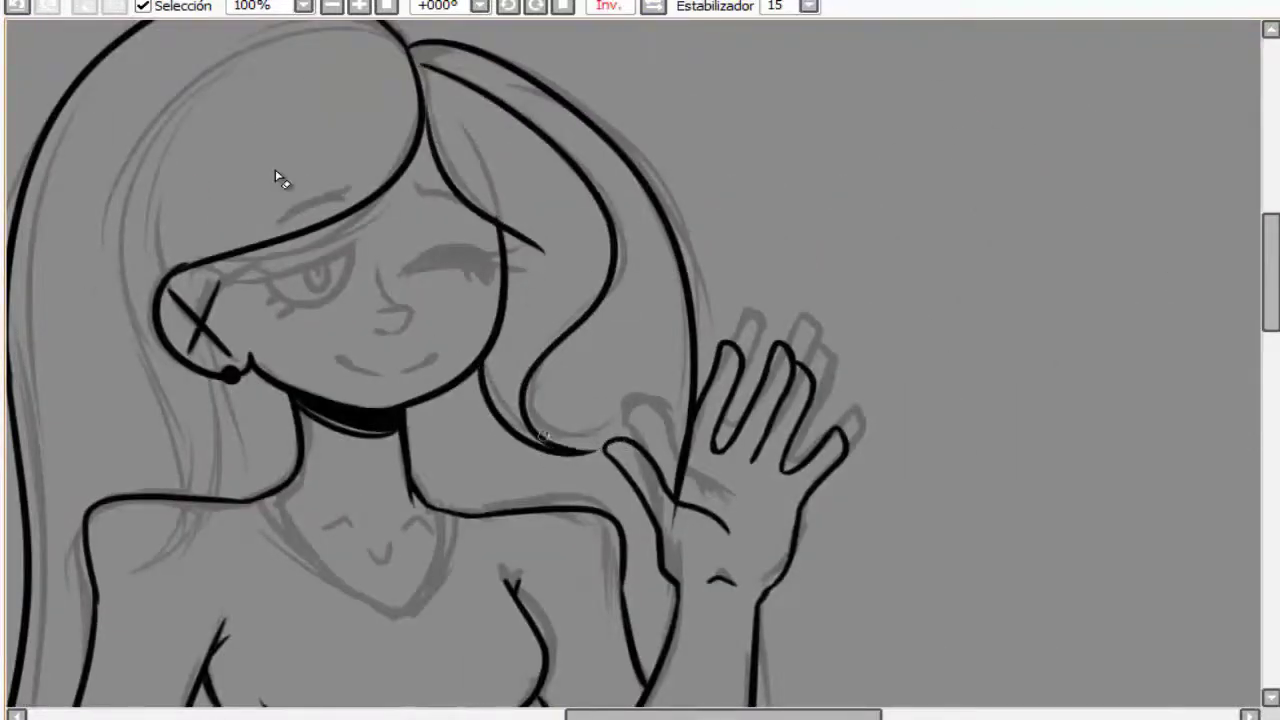
In unmirrored view, ink the fringe's outer contour from the parting to the shoulder and the strand falling over the ear
key(h)
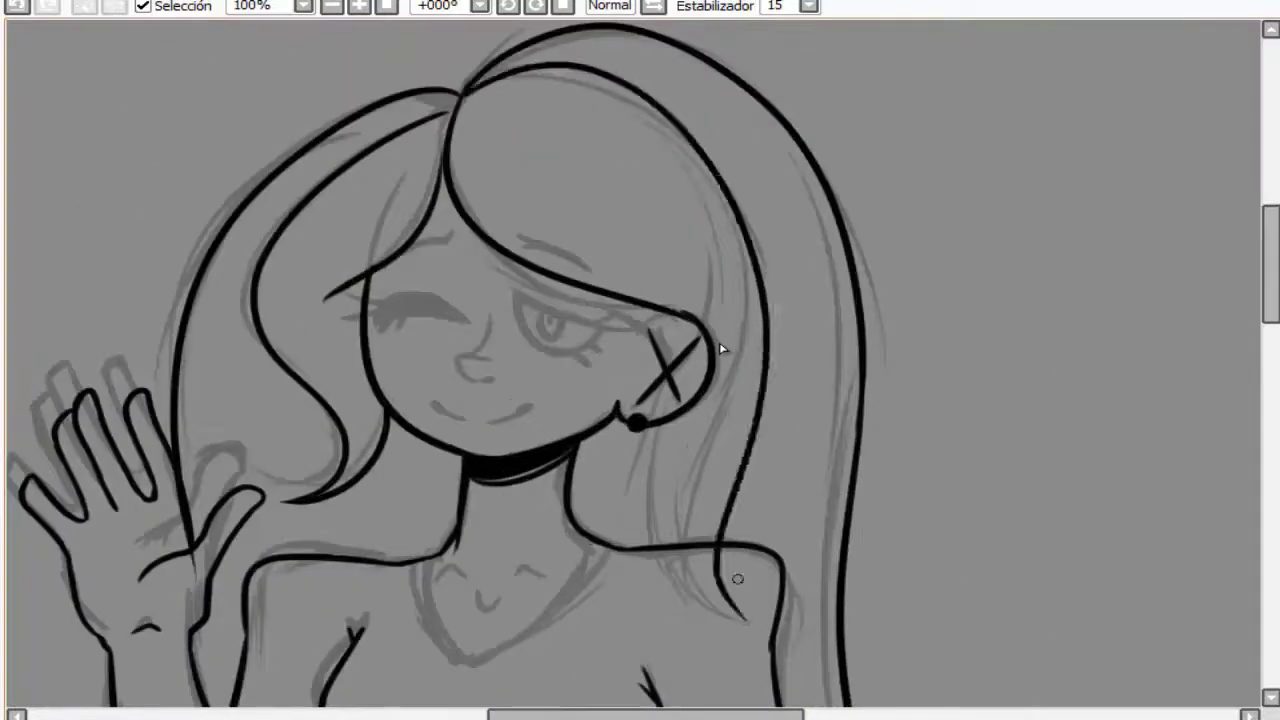
key(ctrl+z)
drag(464, 72, 728, 618)
key(ctrl+z)
mouse_move(652, 330)
mouse_down()
mouse_move(710, 620)
mouse_move(742, 606)
mouse_up()
key(ctrl+z)
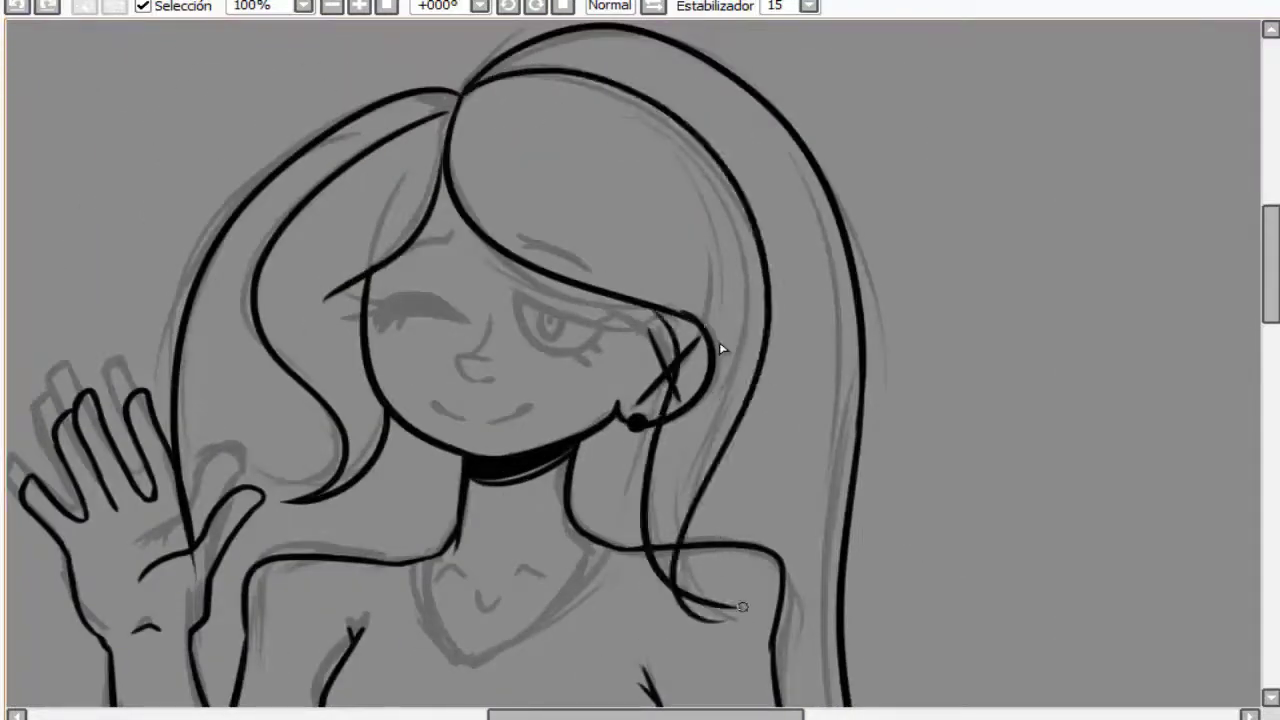
key(ctrl+z)
key(ctrl+z)
key(ctrl+y)
key(ctrl+z)
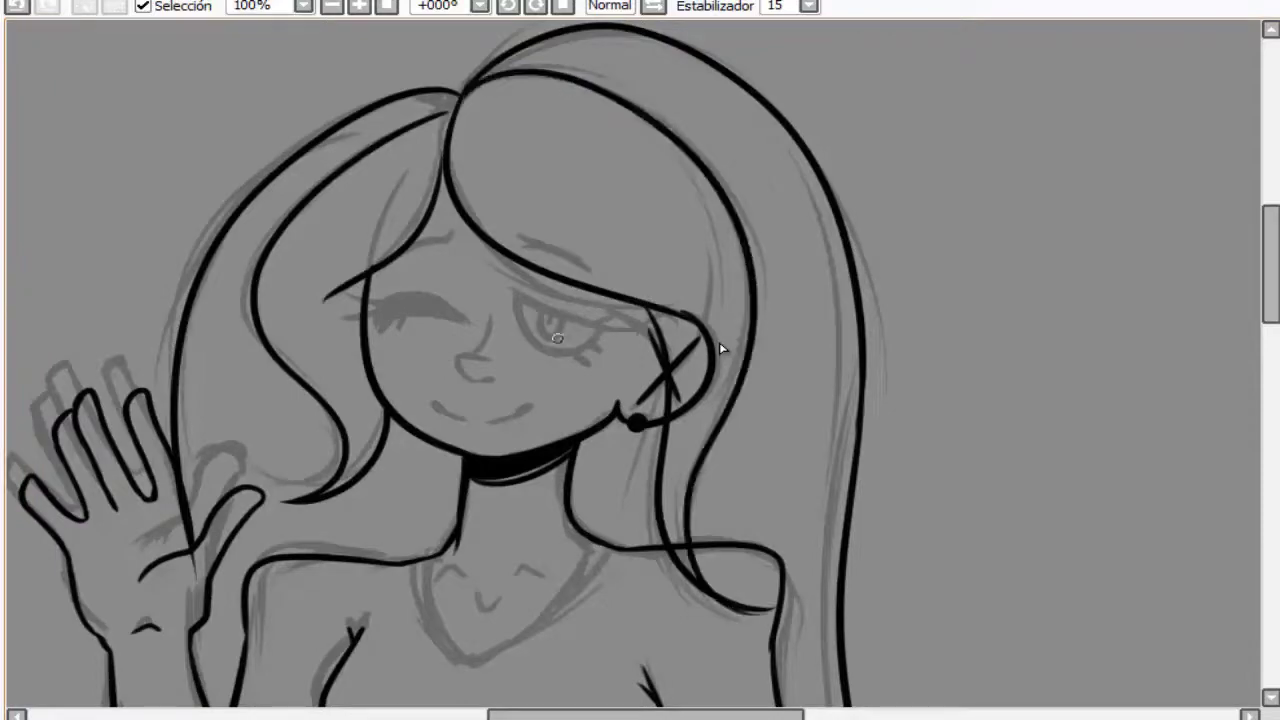
Erase the part of the ear's line art that the front hair lock covers
scroll(719, 342, up, 4)
drag(714, 445, 543, 443)
drag(660, 440, 767, 413)
scroll(688, 533, down, 4)
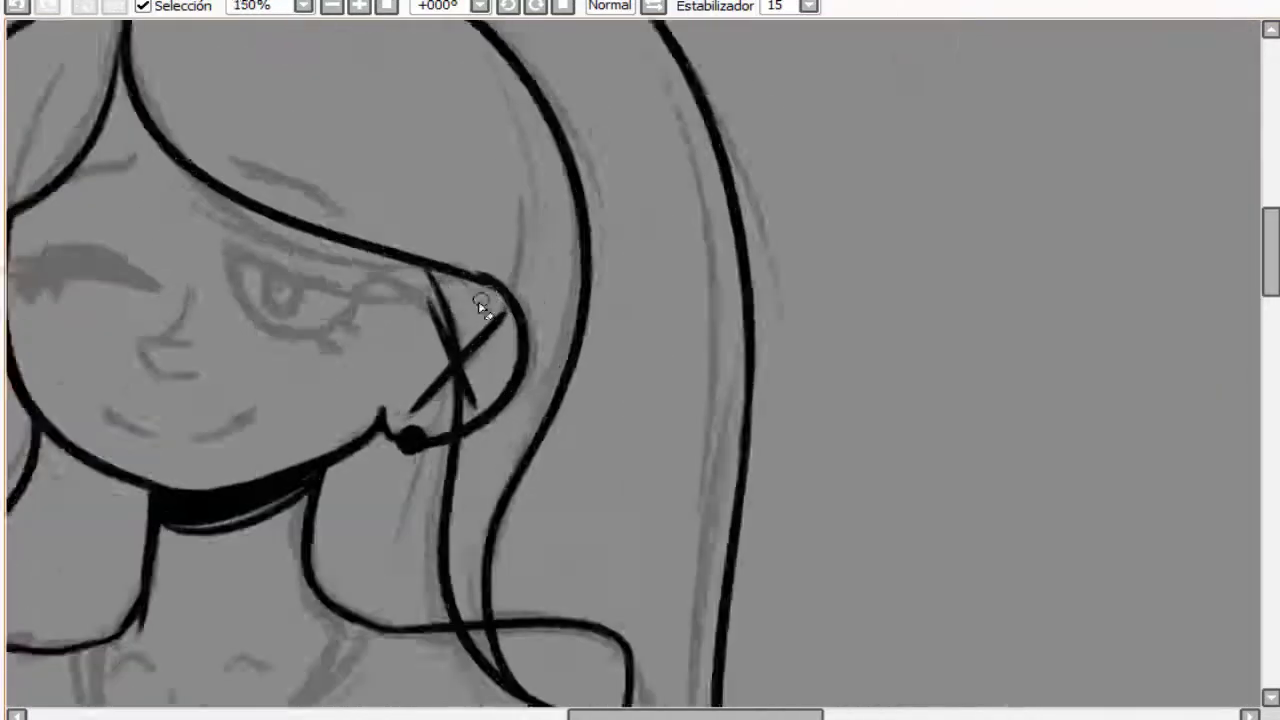
scroll(480, 297, up, 4)
scroll(318, 248, down, 2)
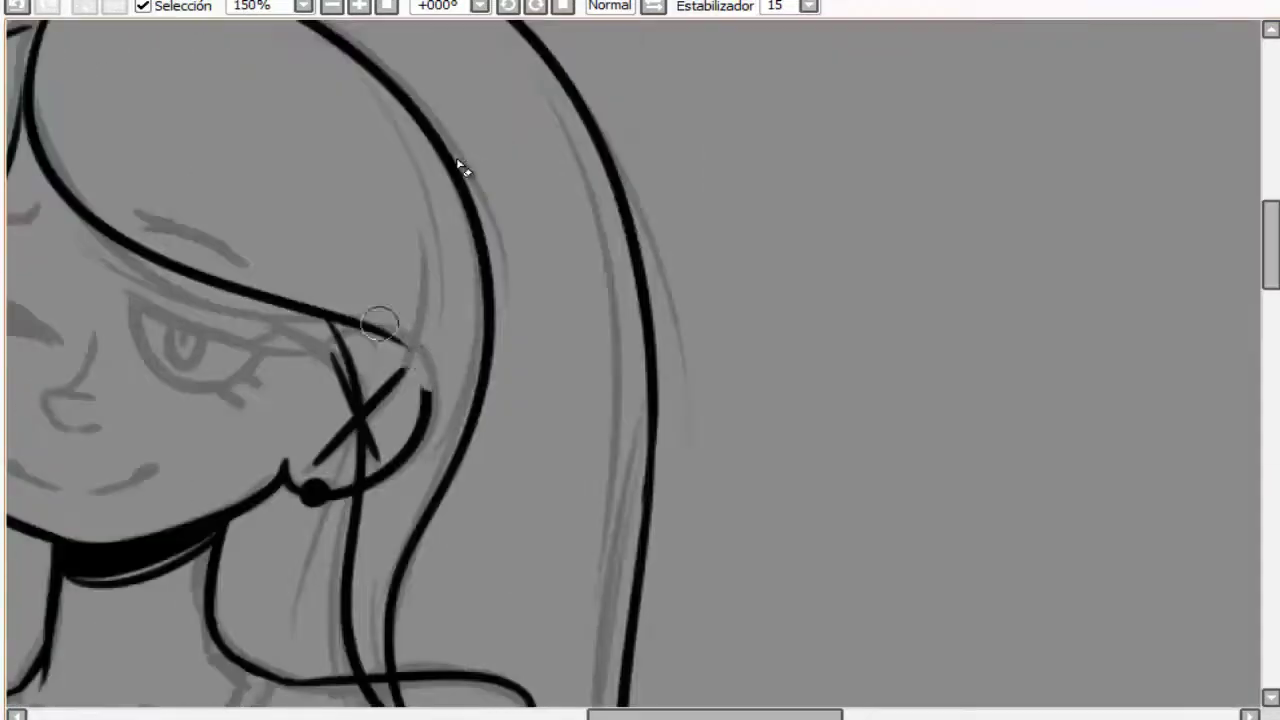
scroll(459, 166, down, 2)
scroll(320, 391, up, 1)
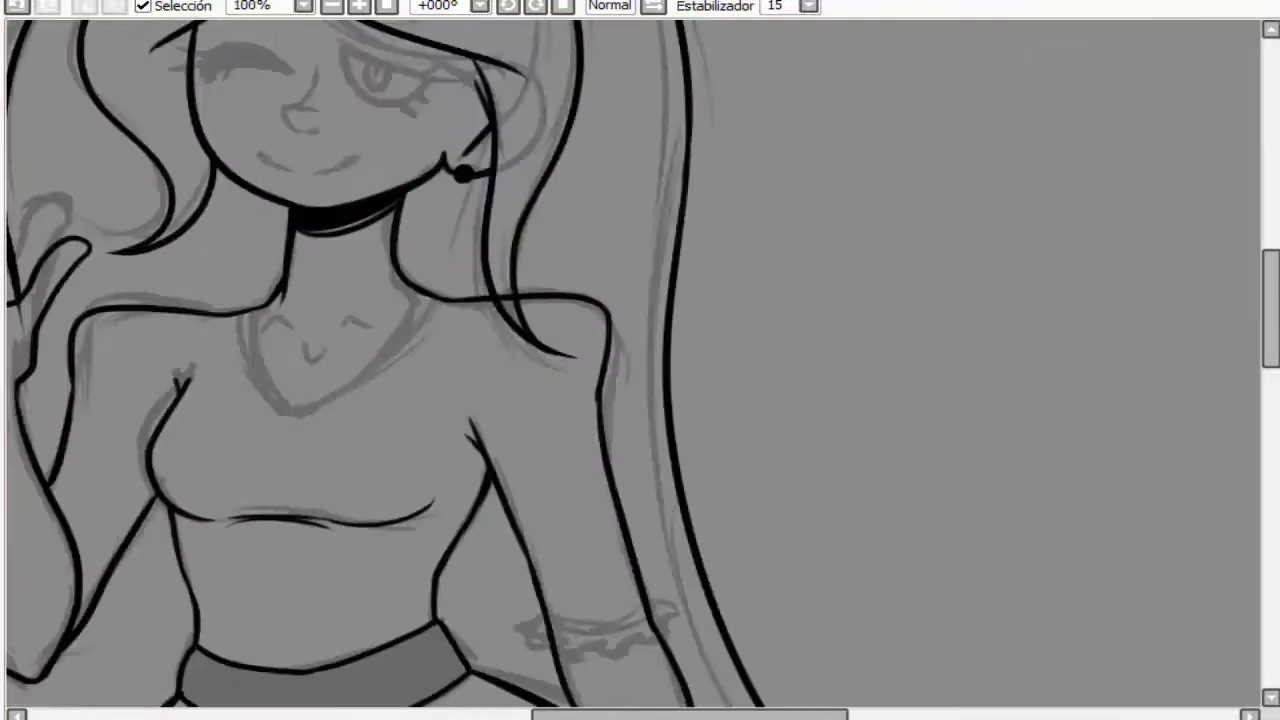
Ink the sleeve's curved hem and wavy ruffle on the lowered arm over the sketch
scroll(294, 329, up, 1)
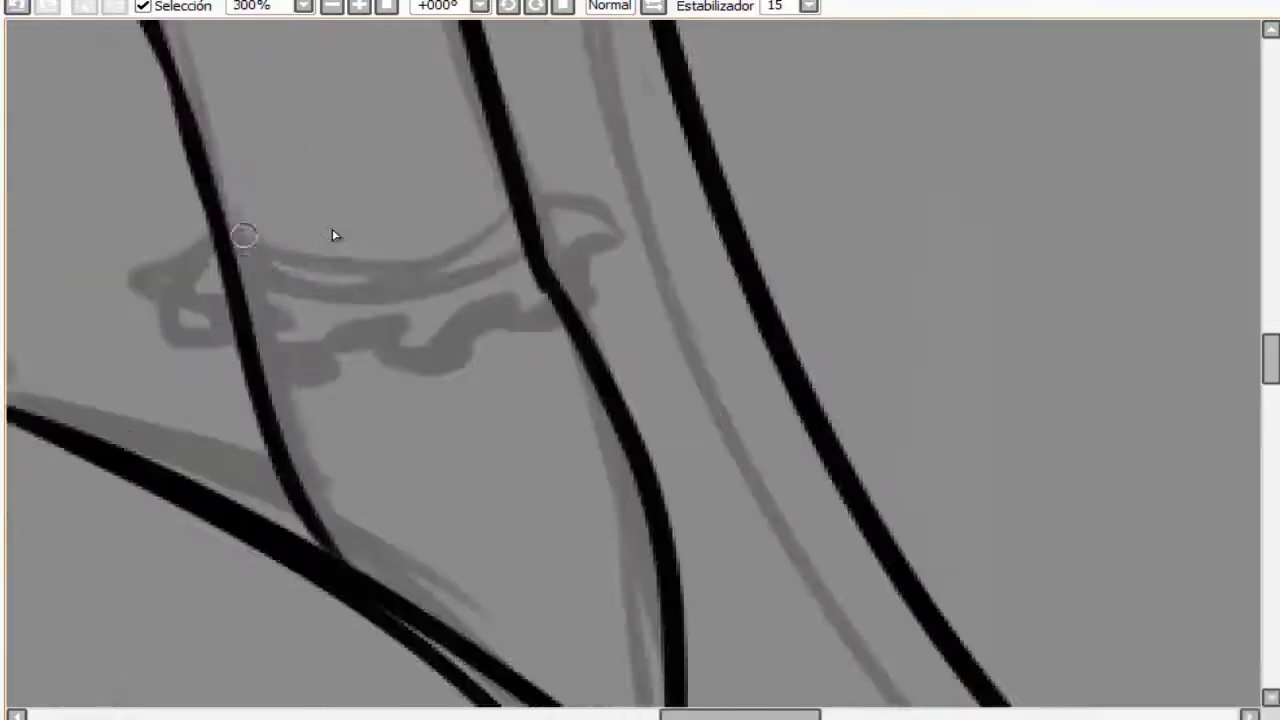
mouse_move(240, 240)
mouse_down()
mouse_move(525, 217)
mouse_move(178, 257)
mouse_move(246, 329)
mouse_move(386, 357)
mouse_move(575, 282)
mouse_up()
drag(540, 222, 585, 290)
scroll(374, 331, down, 3)
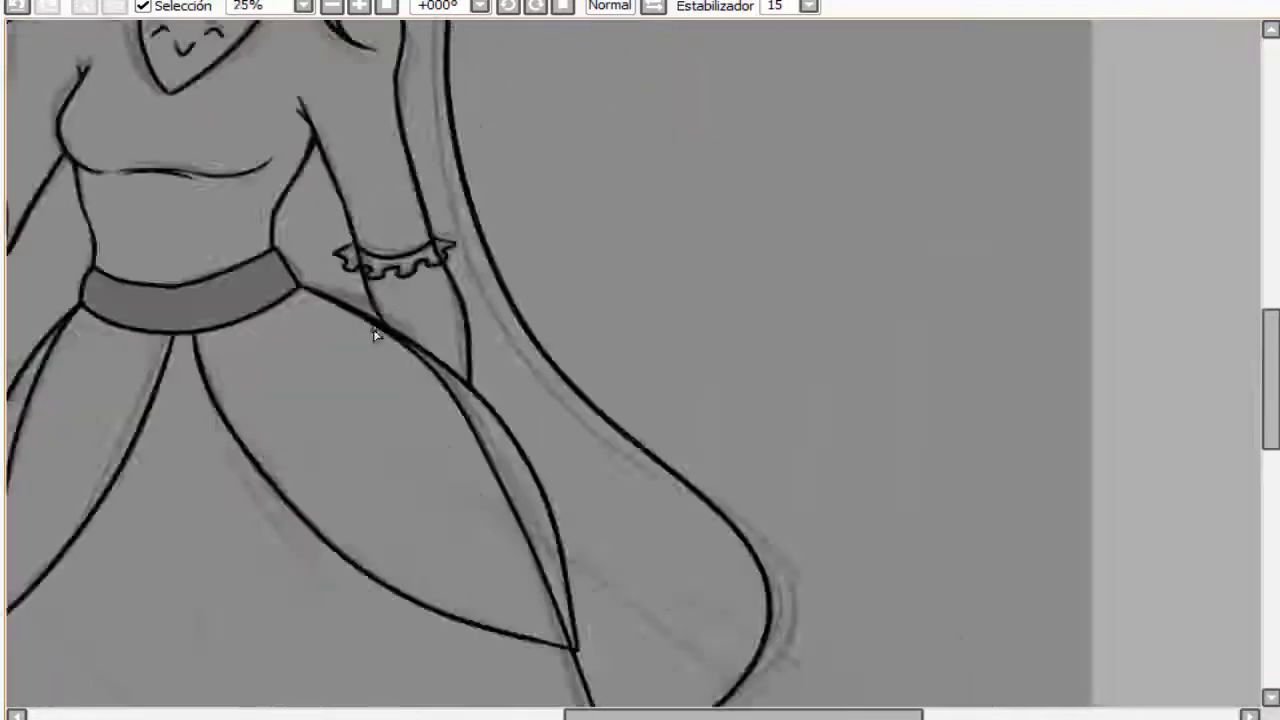
Erase the arm lines crossing the ruffled cuff, hide the sketch and tidy the line ends at the belt's corners
drag(374, 331, 431, 674)
scroll(403, 517, down, 2)
scroll(294, 494, up, 4)
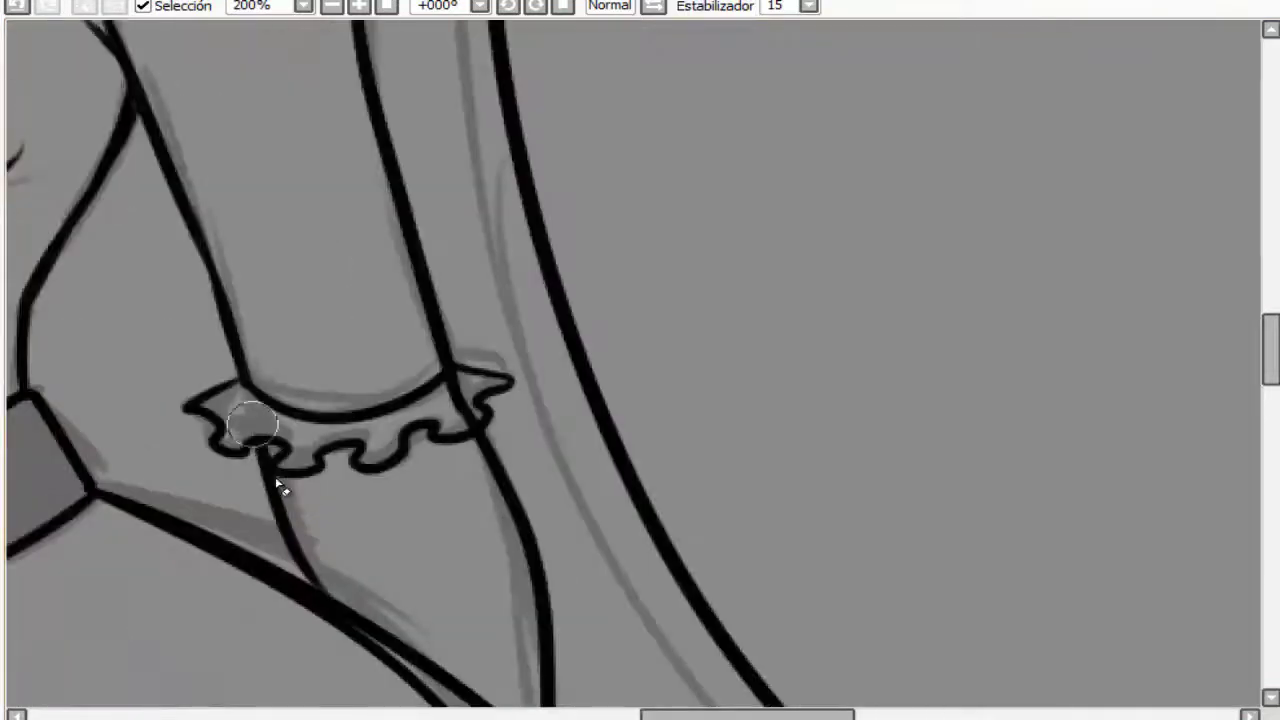
scroll(1034, 543, down, 3)
scroll(407, 544, up, 2)
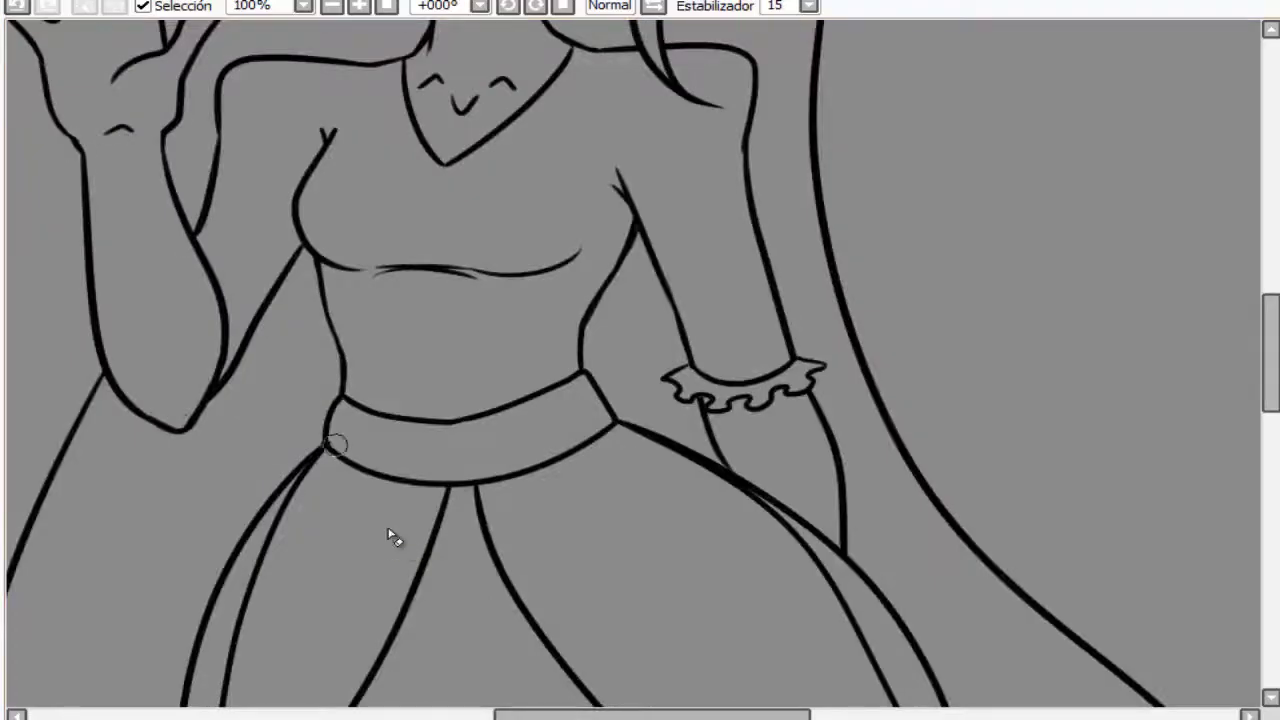
scroll(335, 445, up, 4)
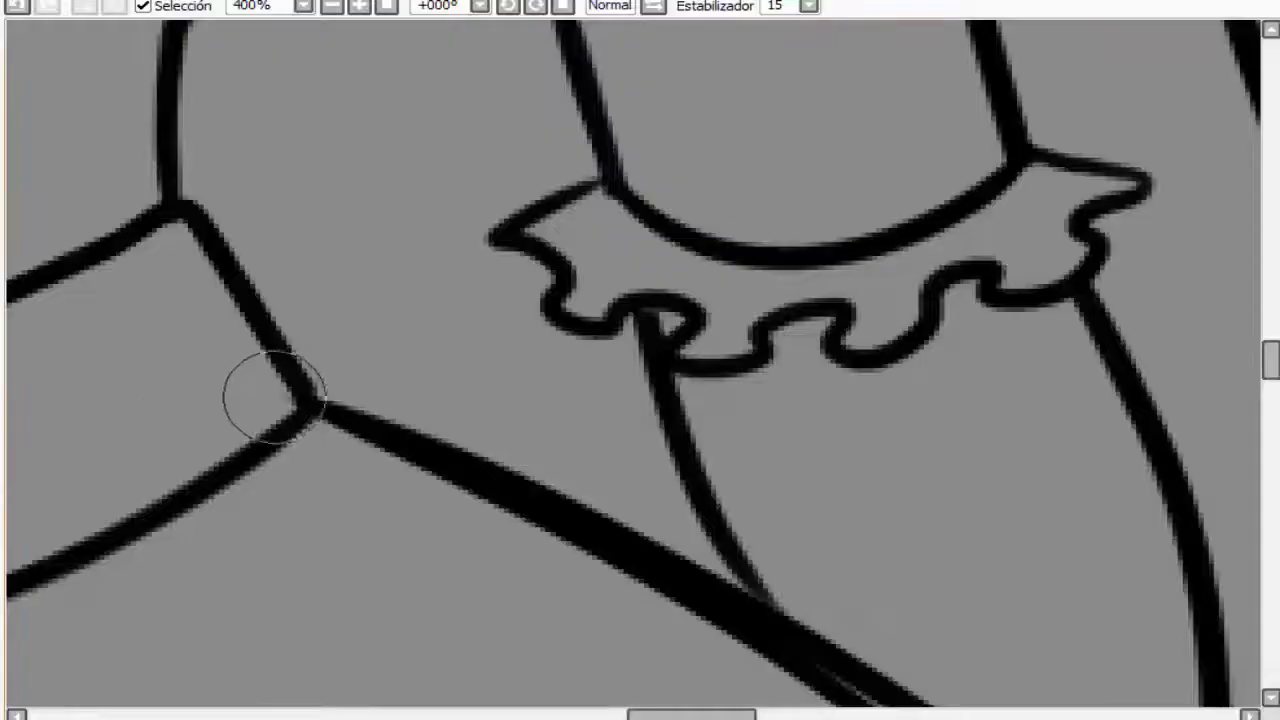
scroll(273, 397, down, 5)
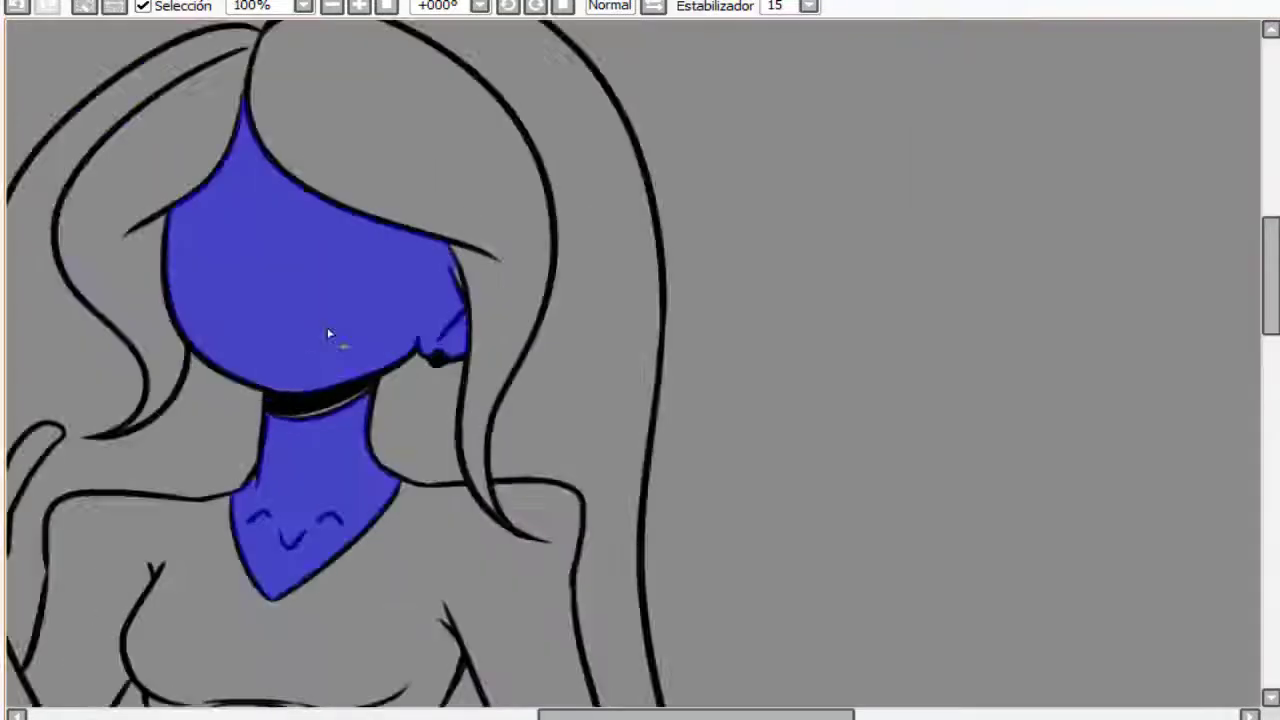
Select the face, ear, neck, raised arm and lowered forearm, and fill the skin with white
scroll(328, 335, up, 1)
drag(250, 452, 333, 432)
scroll(328, 343, down, 2)
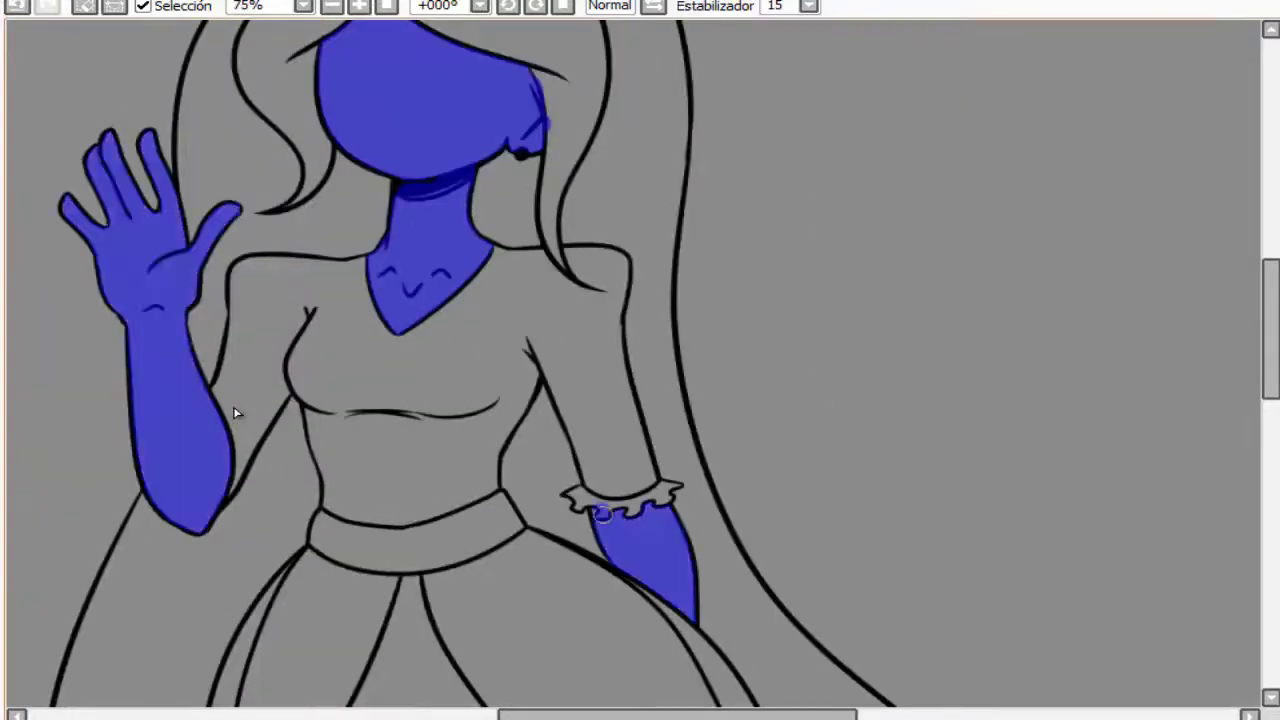
drag(542, 386, 570, 430)
scroll(570, 430, down, 1)
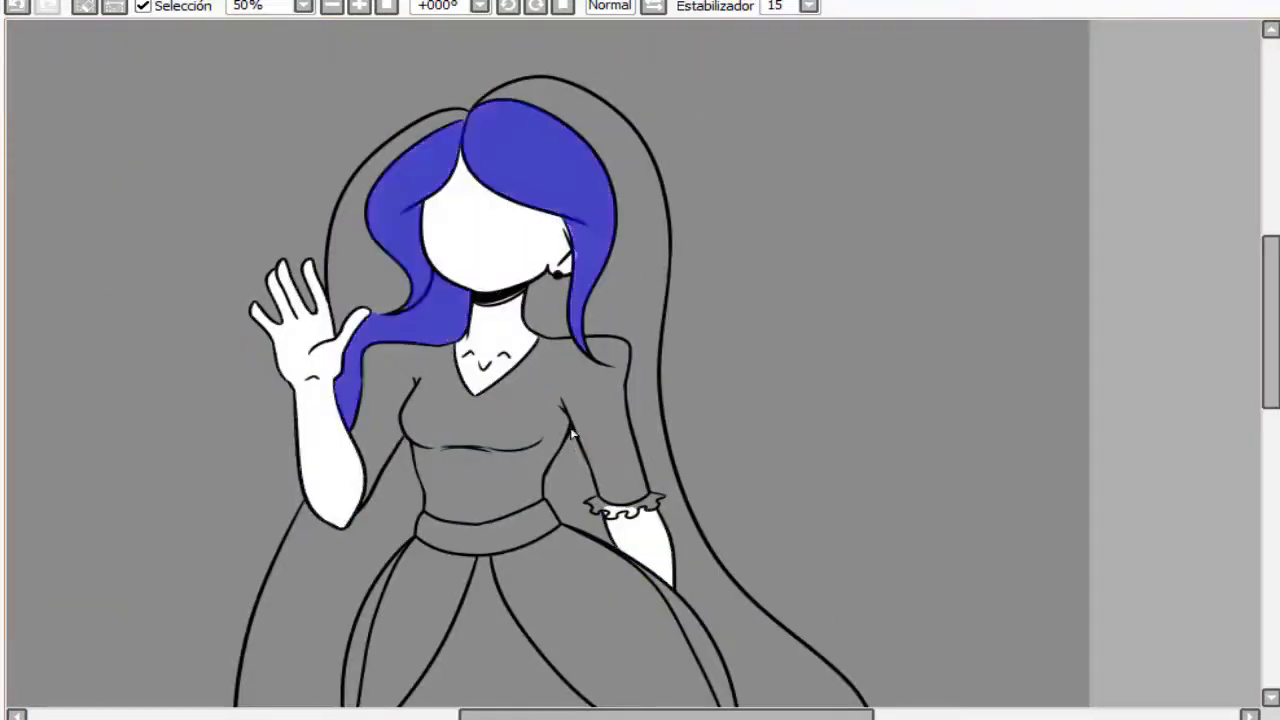
Select all hair areas, including the parts behind the arms and skirt, and touch up the selection in the narrow corners
scroll(640, 360, down, 1)
scroll(429, 446, up, 1)
scroll(429, 446, up, 3)
scroll(414, 457, down, 2)
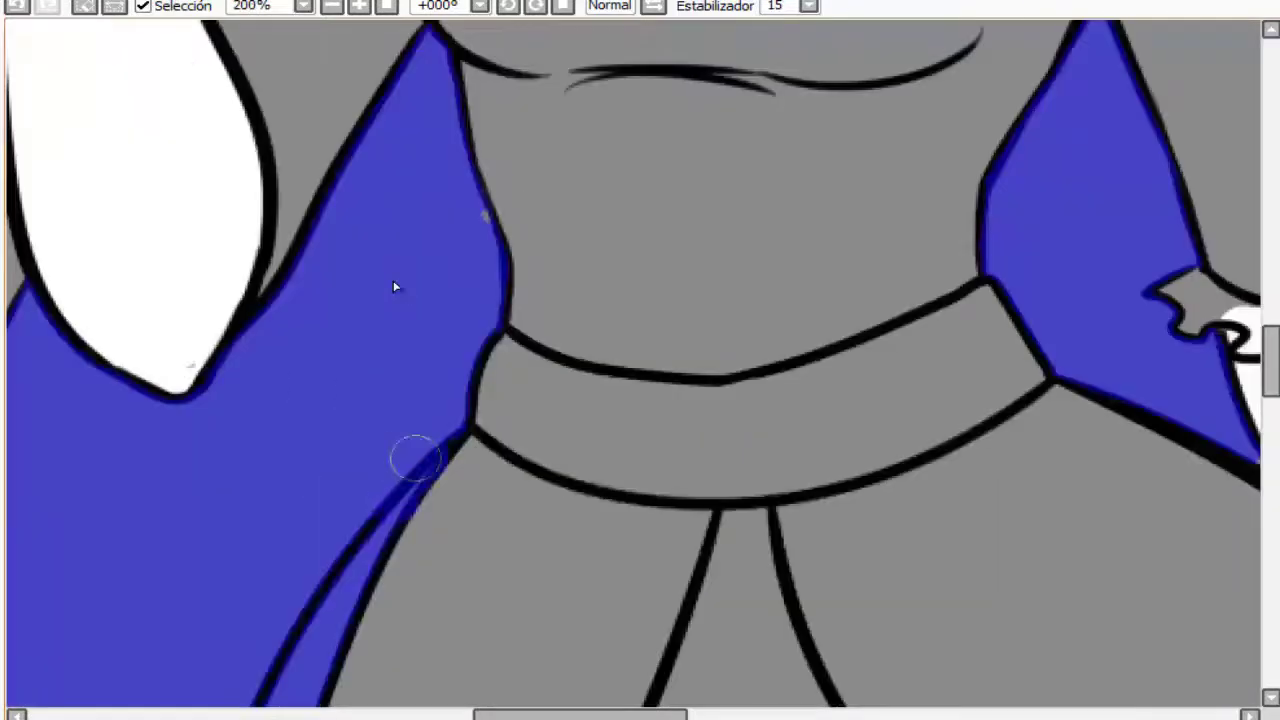
scroll(771, 391, up, 4)
mouse_move(534, 314)
mouse_down()
mouse_move(614, 324)
mouse_move(762, 425)
mouse_up()
scroll(654, 463, down, 3)
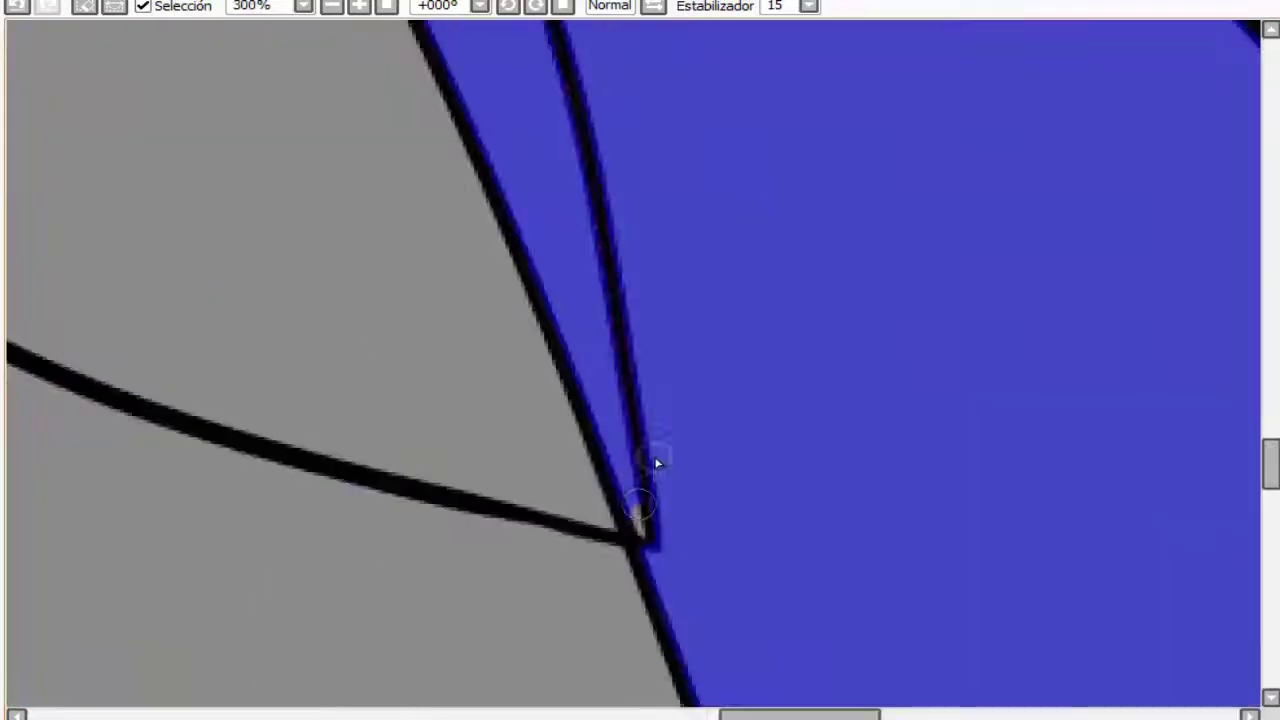
scroll(675, 536, down, 4)
scroll(543, 137, up, 5)
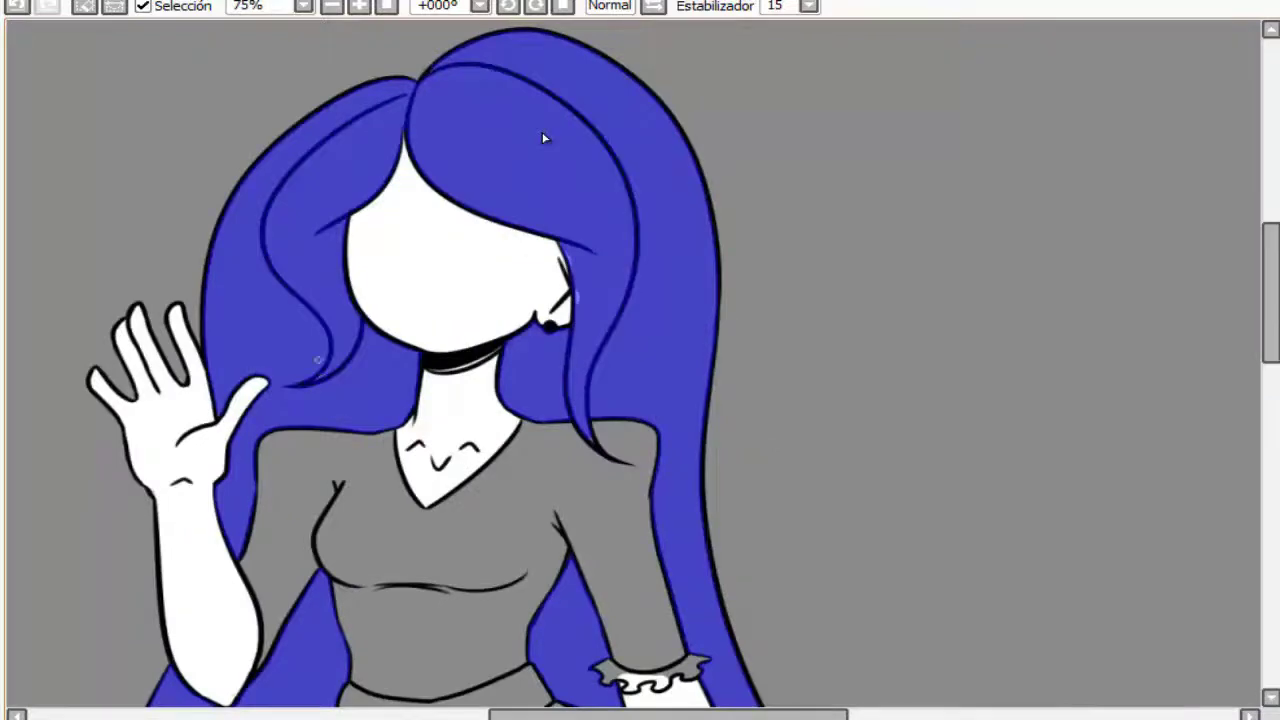
scroll(651, 400, up, 5)
scroll(640, 335, down, 7)
Fill the selected hair with dark blue and clear the selection
key(Delete)
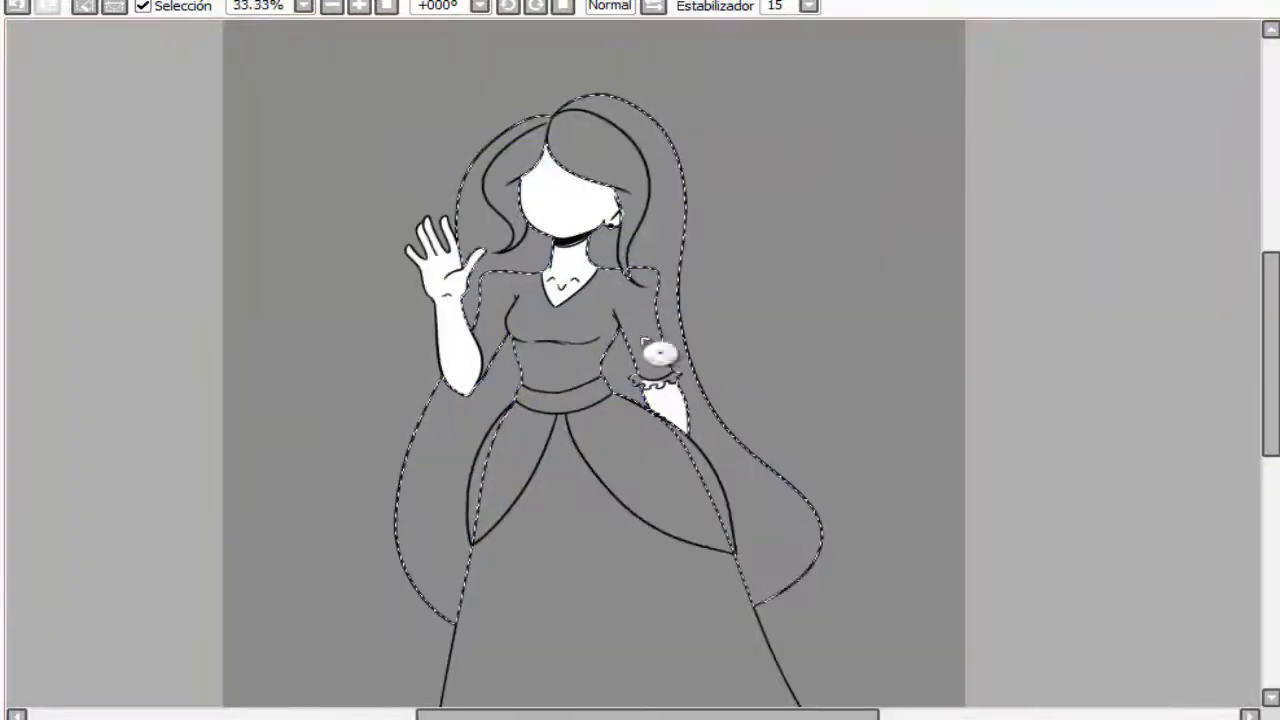
key(ctrl+z)
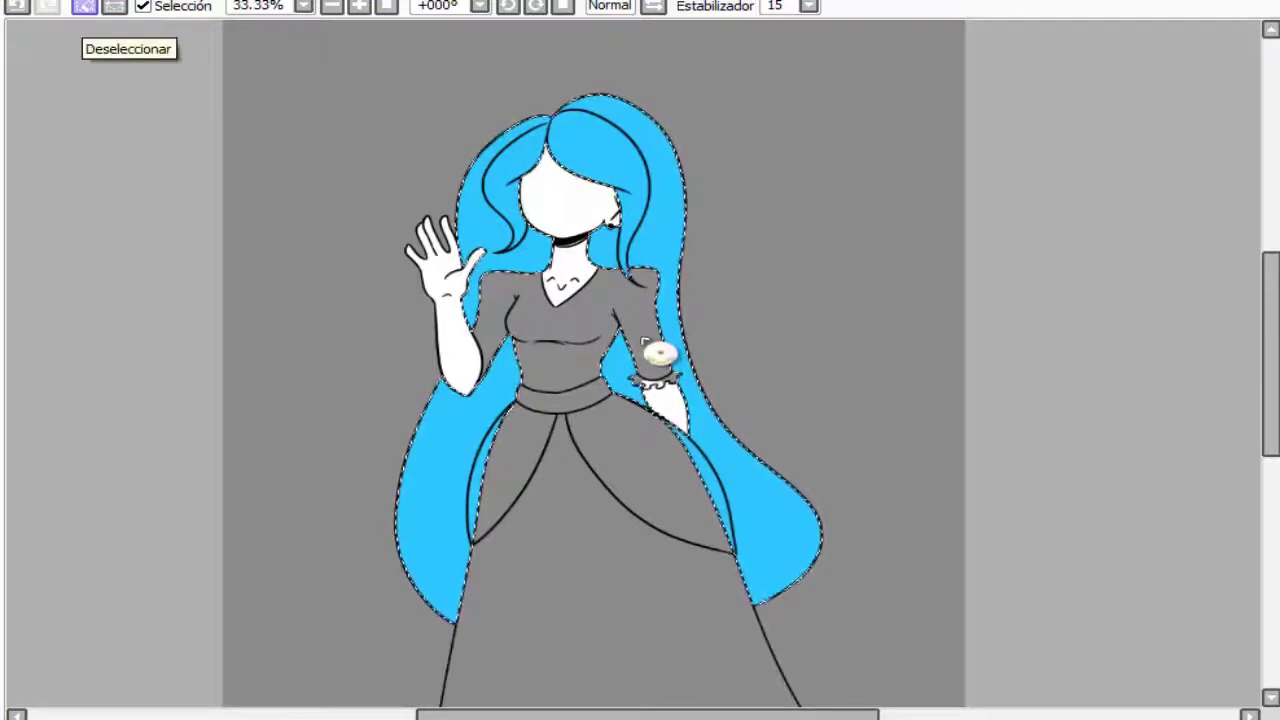
click(643, 342)
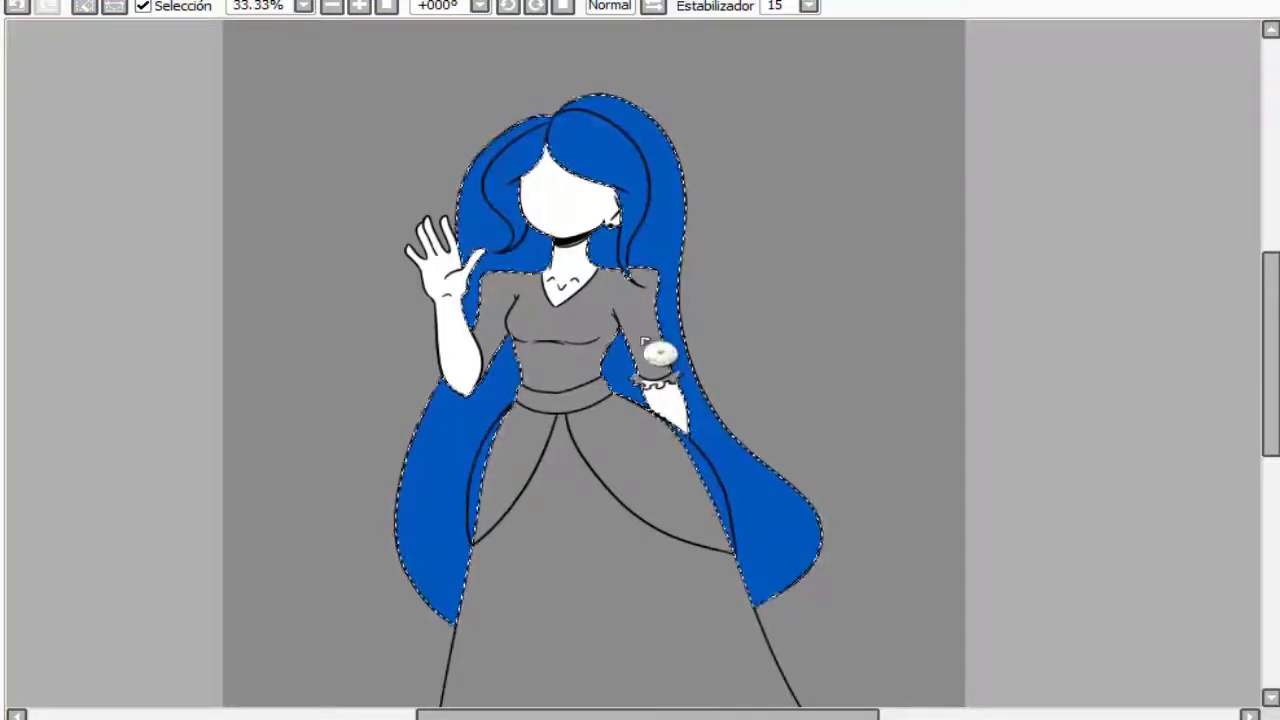
key(ctrl+d)
Select the fringe and front locks and fill them with bright cyan over the dark blue hair
key(ctrl+a)
scroll(614, 243, up, 3)
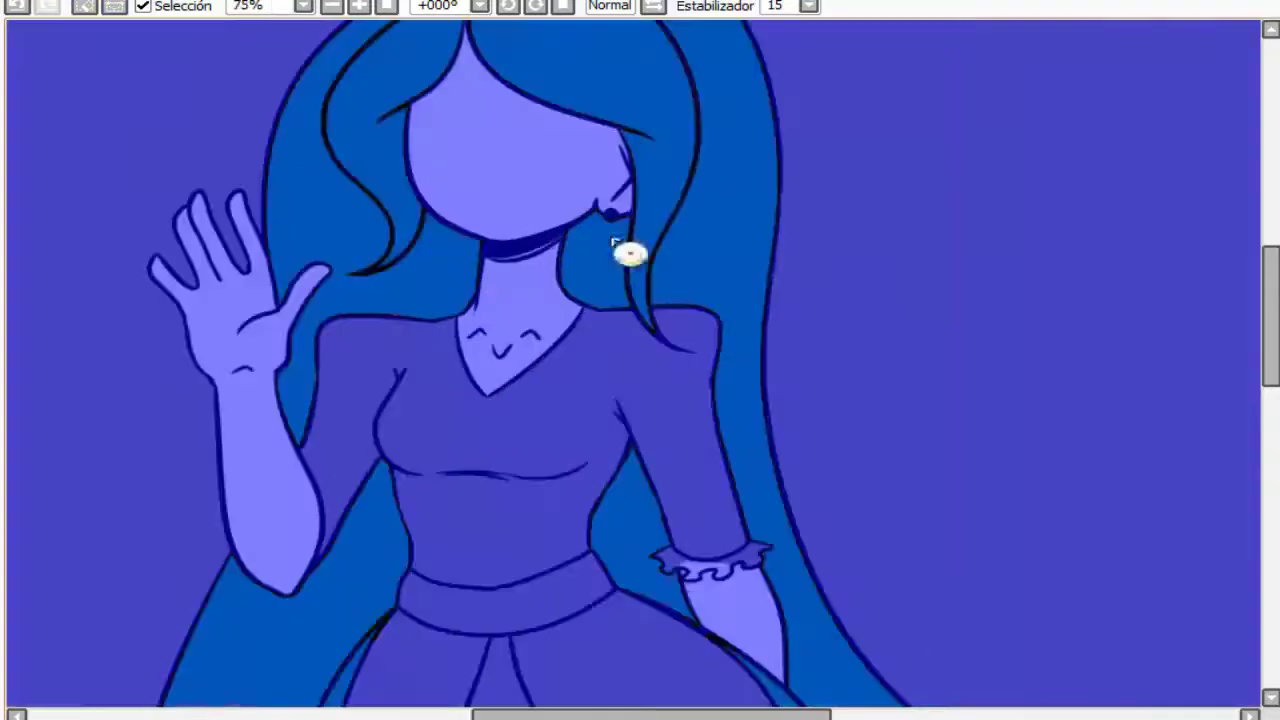
scroll(380, 336, down, 4)
scroll(399, 363, up, 7)
scroll(399, 363, down, 7)
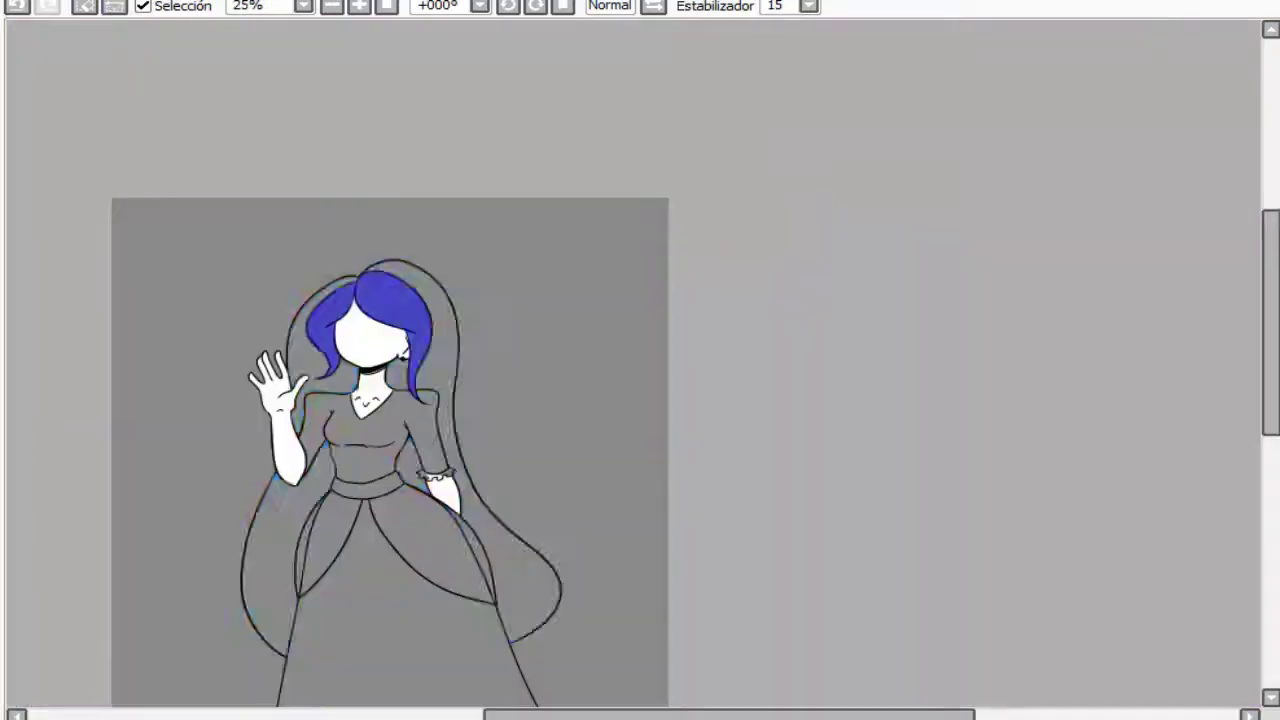
scroll(386, 314, up, 2)
click(389, 321)
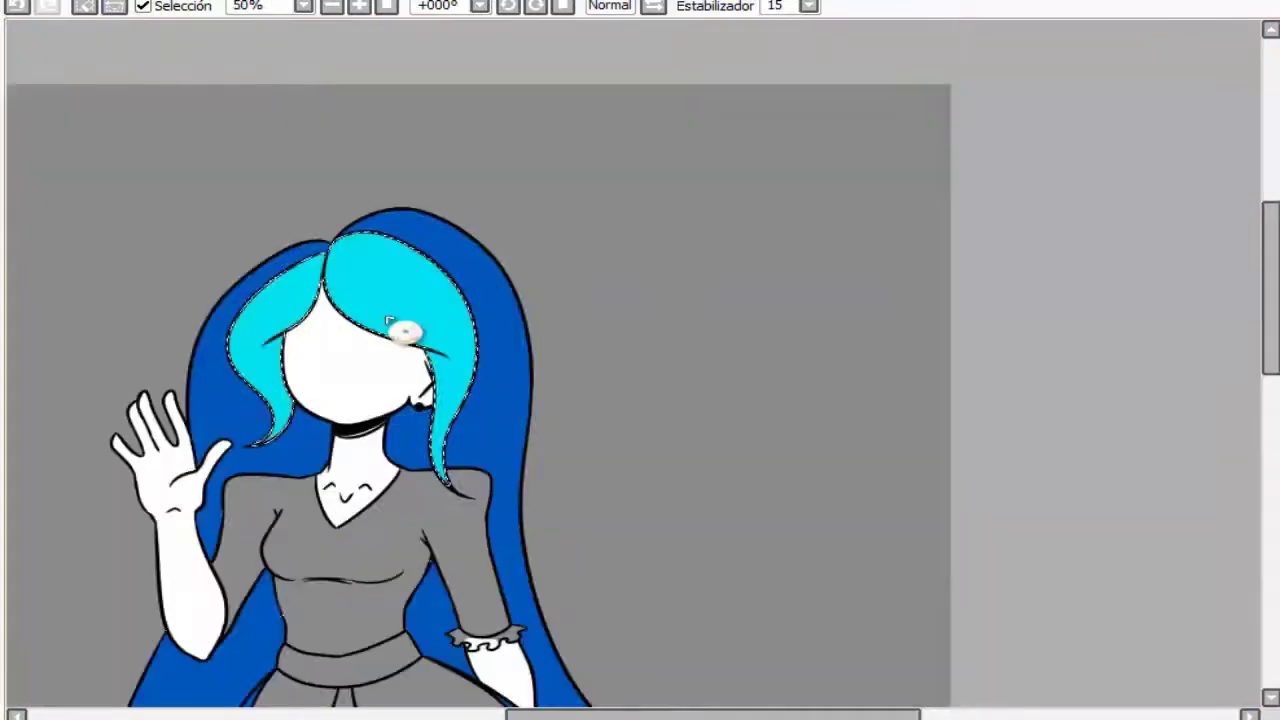
scroll(389, 321, down, 1)
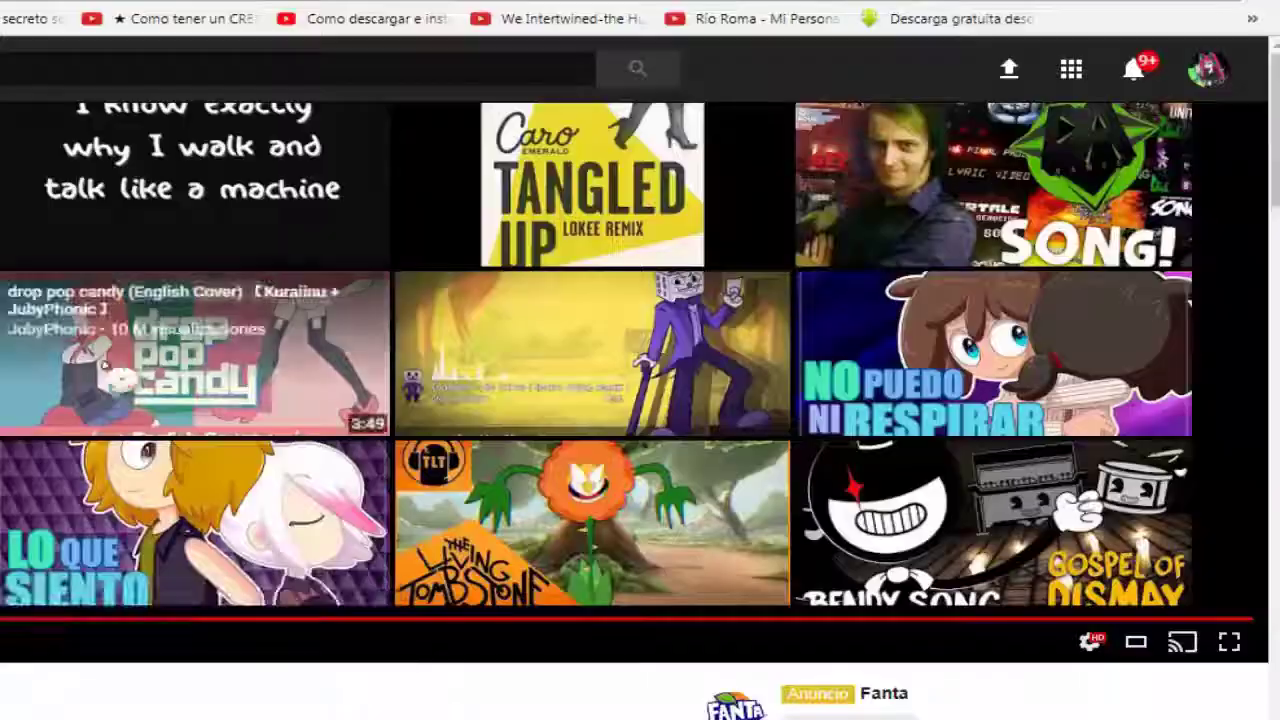
Switch to YouTube in the browser and open the suggested video "drop pop candy (English Cover)"
click(105, 365)
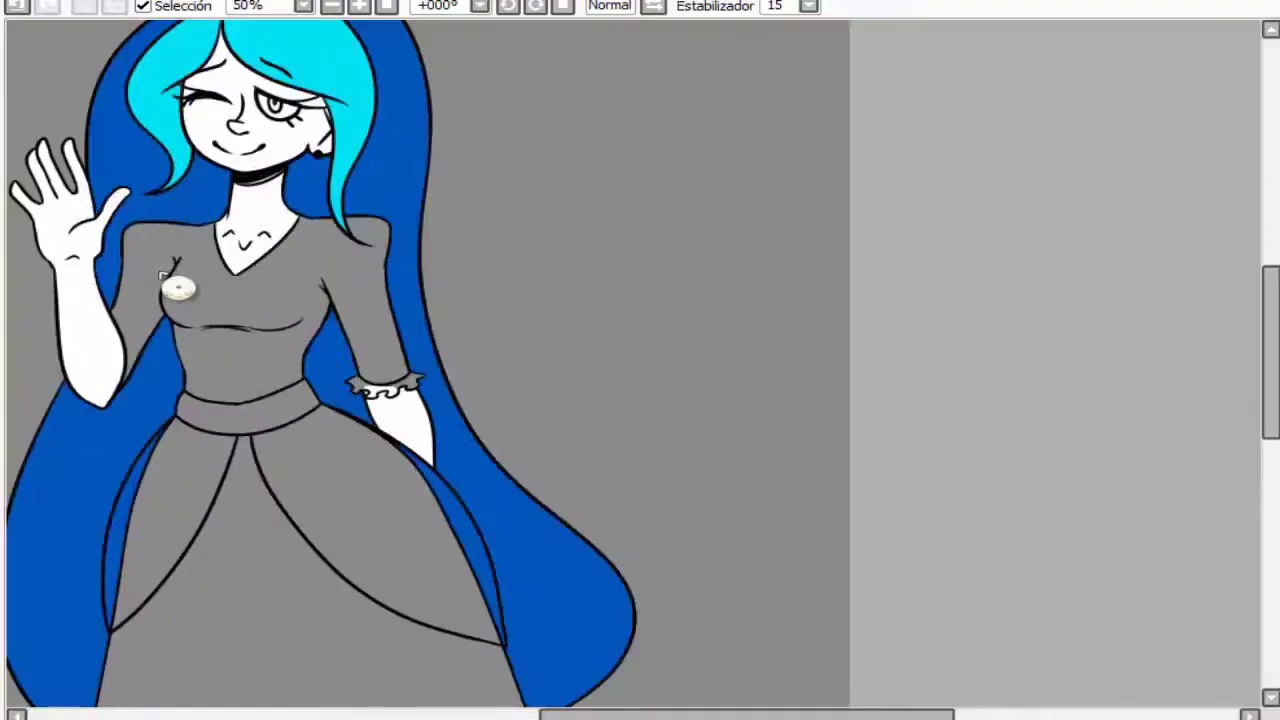
Select the dress's bodice, sleeves and skirt without the belt, fill them with light blue and clear the selection
scroll(145, 390, up, 2)
click(147, 392)
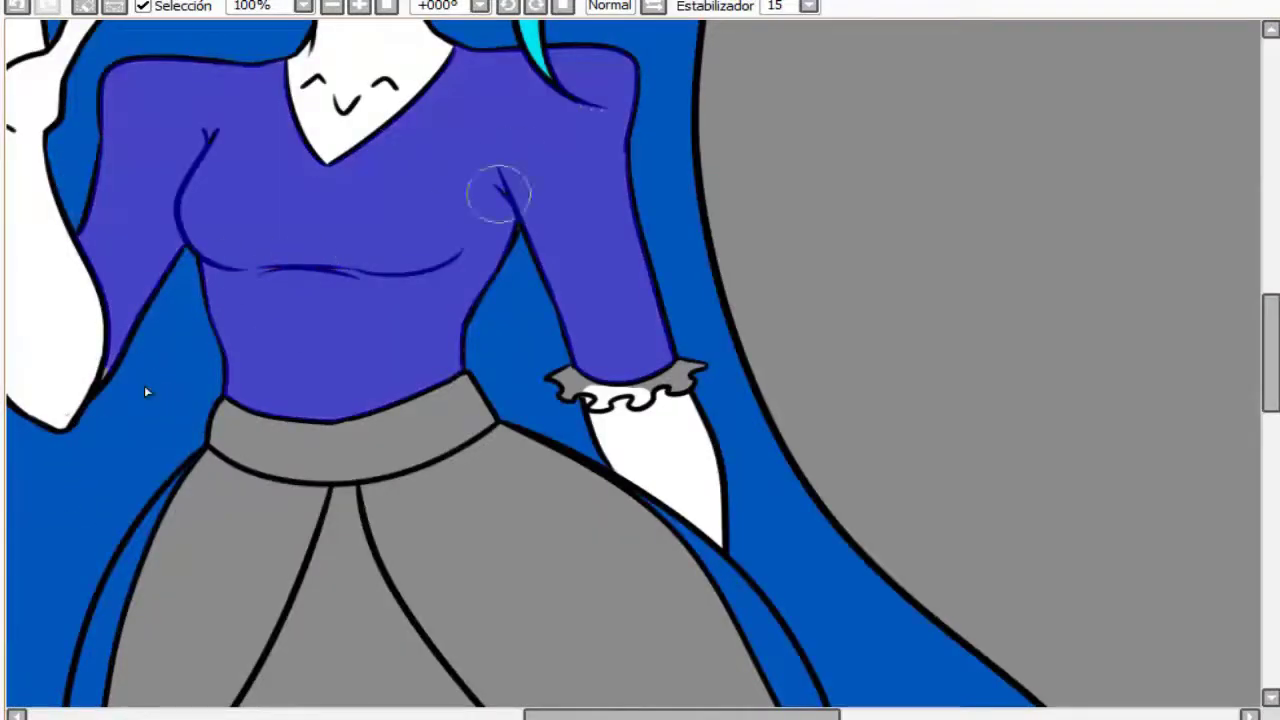
scroll(144, 385, down, 3)
click(133, 527)
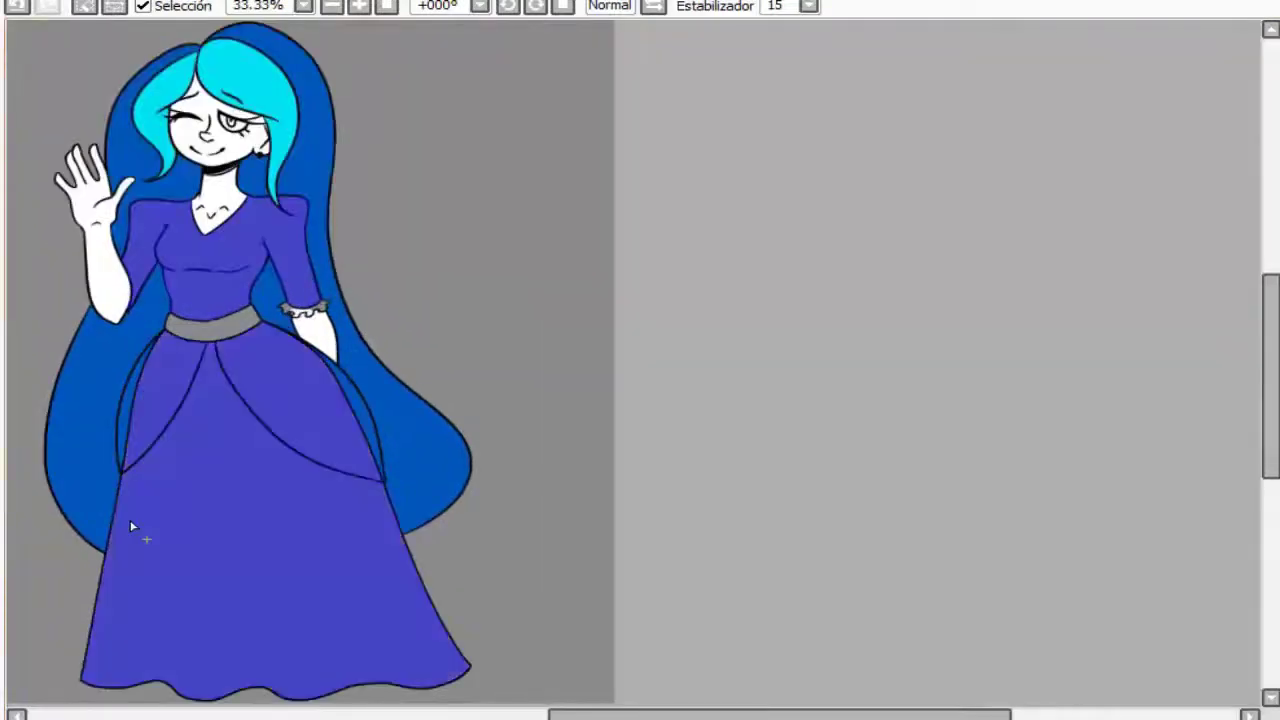
scroll(137, 345, up, 3)
scroll(855, 540, down, 3)
key(ctrl+z)
key(ctrl+z)
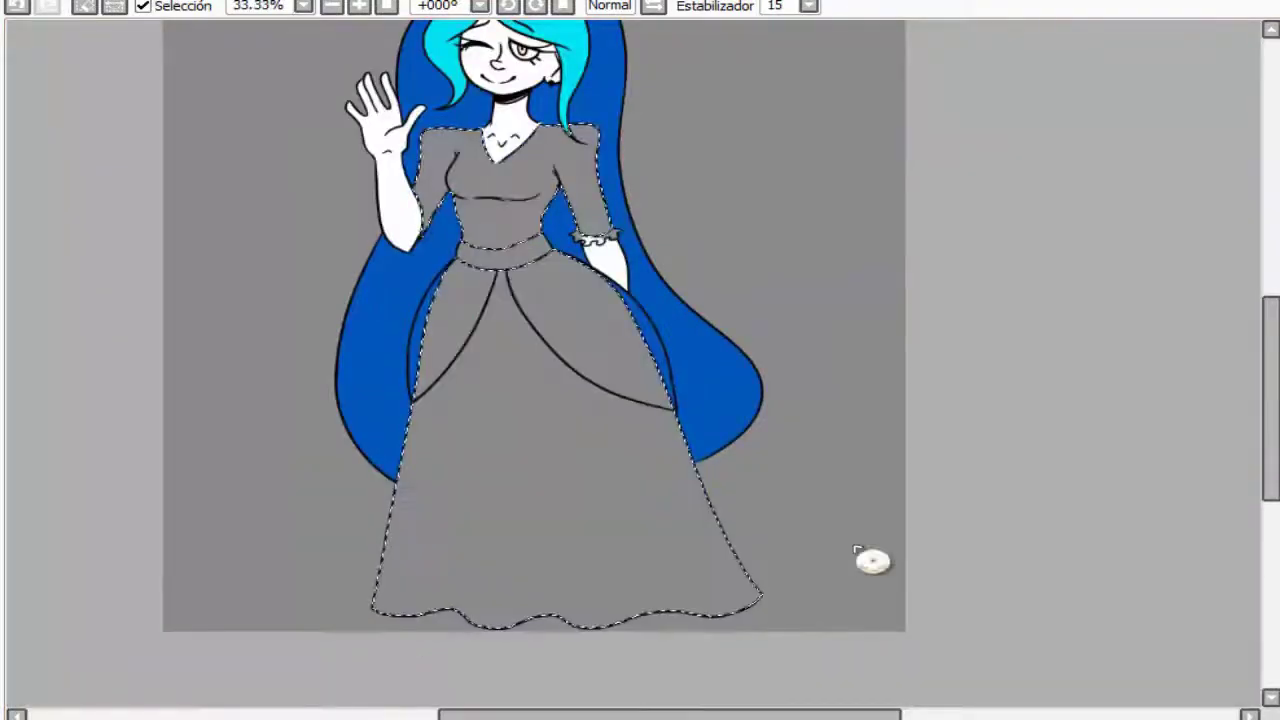
click(858, 540)
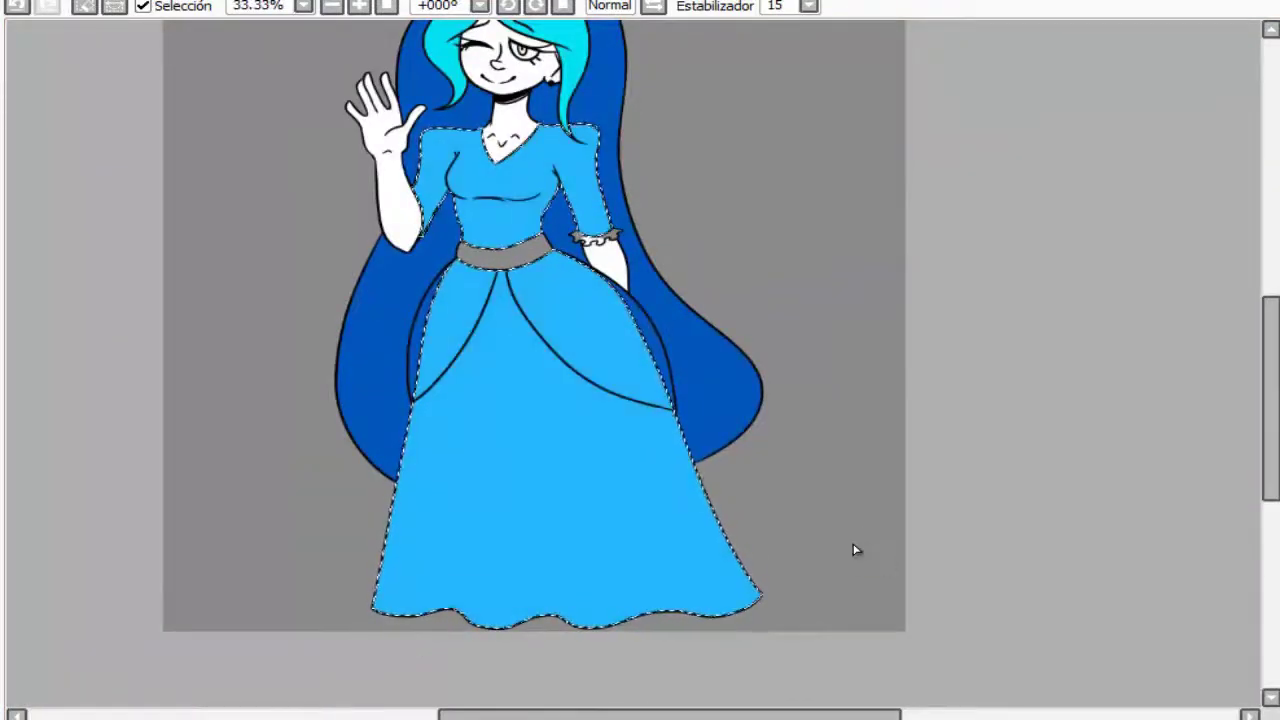
key(ctrl+d)
Select the two front overskirt panels and recolour them in a very pale cyan
scroll(197, 203, up, 2)
click(423, 391)
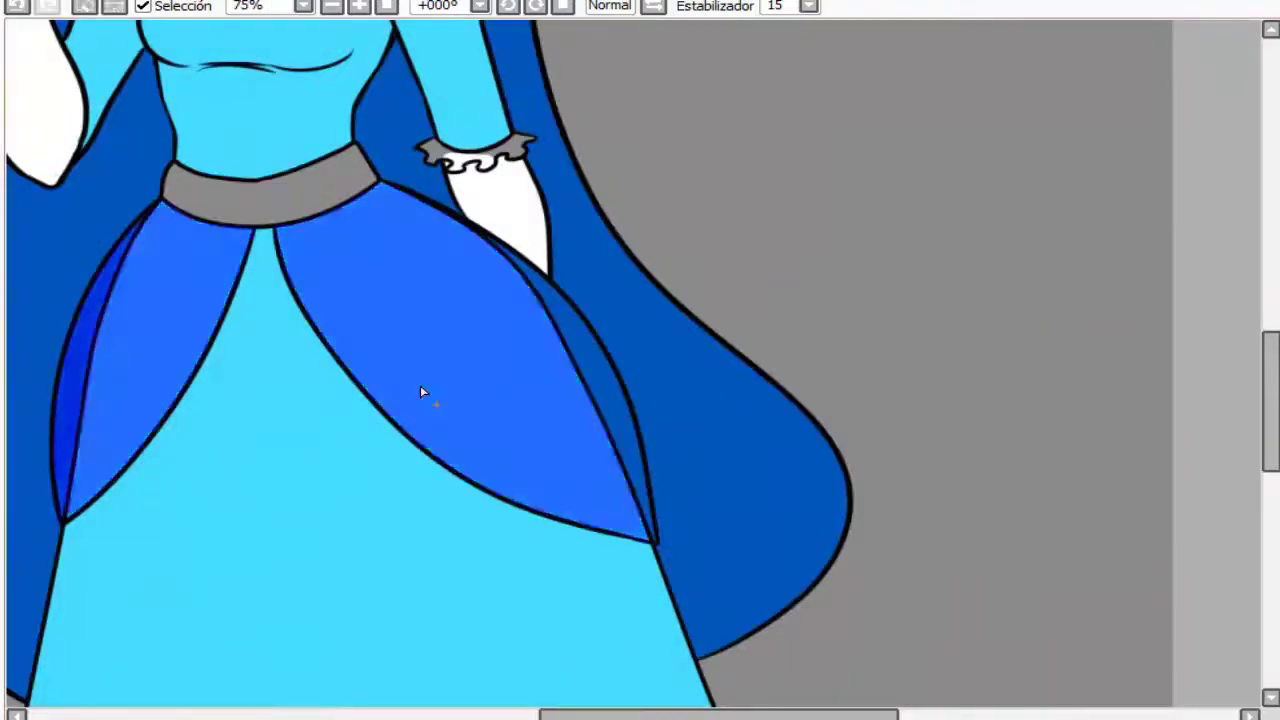
scroll(4, 318, up, 1)
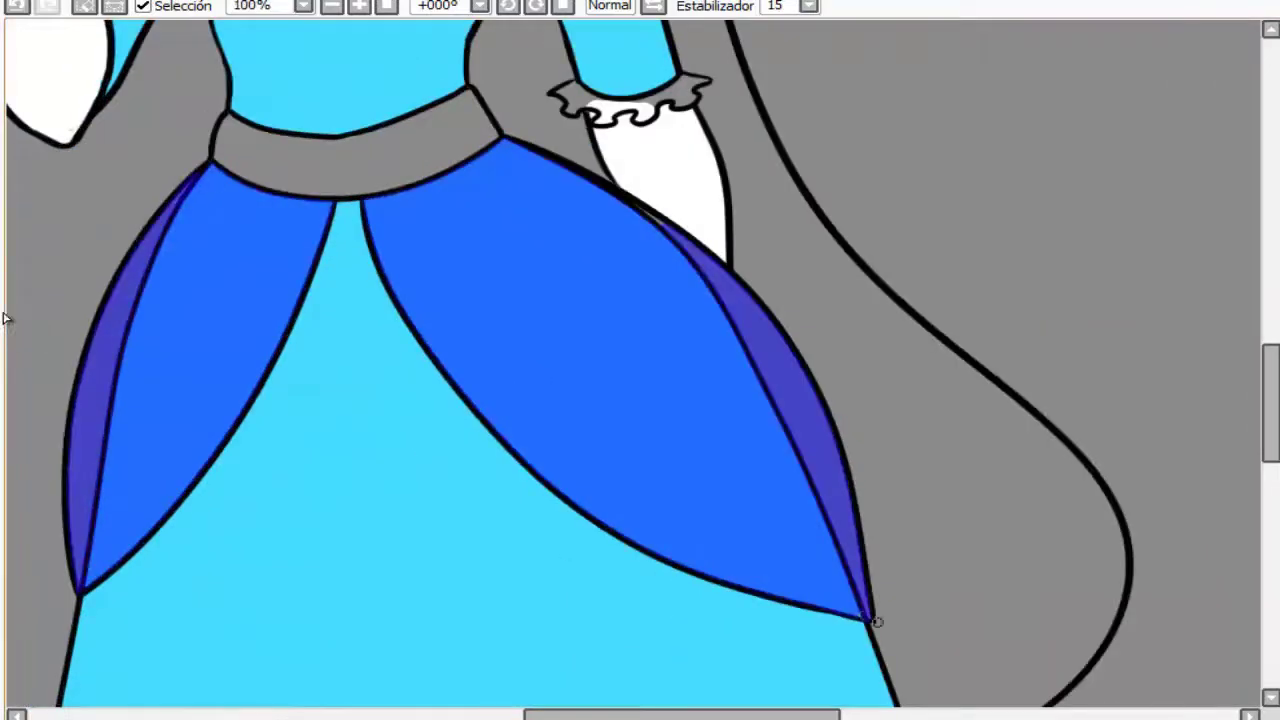
key(ctrl+z)
key(ctrl+z)
key(ctrl+y)
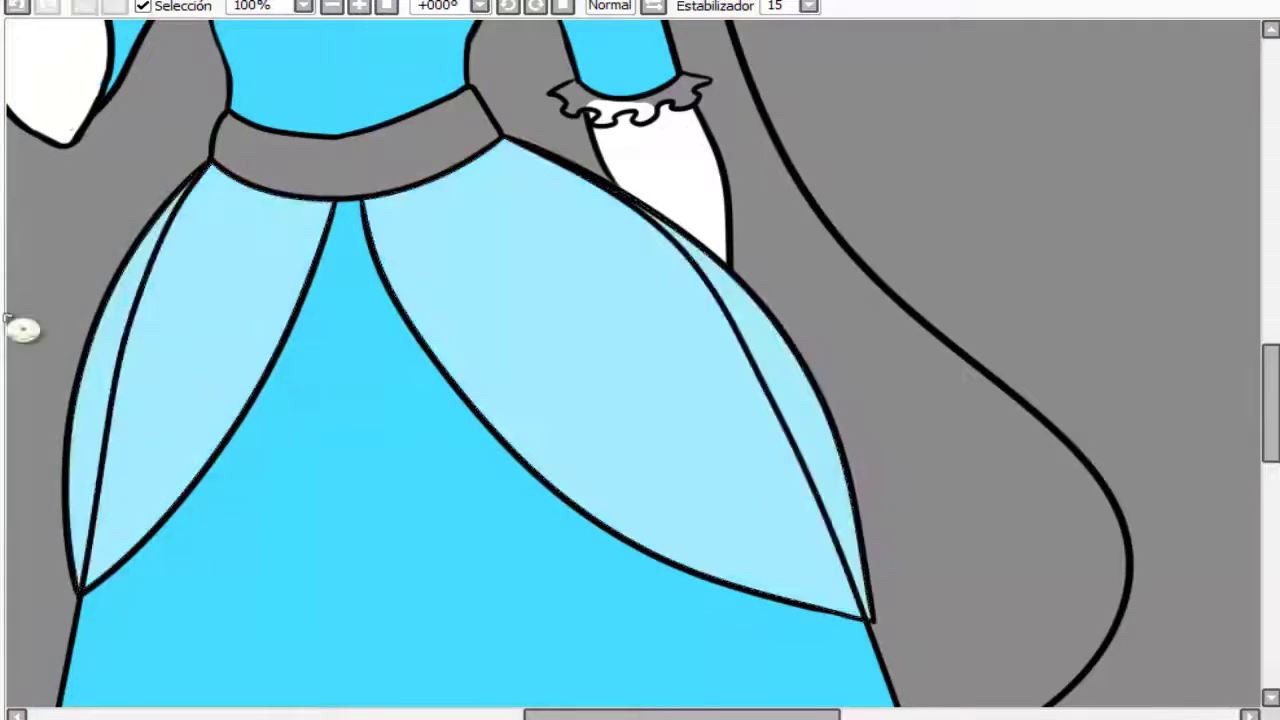
scroll(23, 329, down, 2)
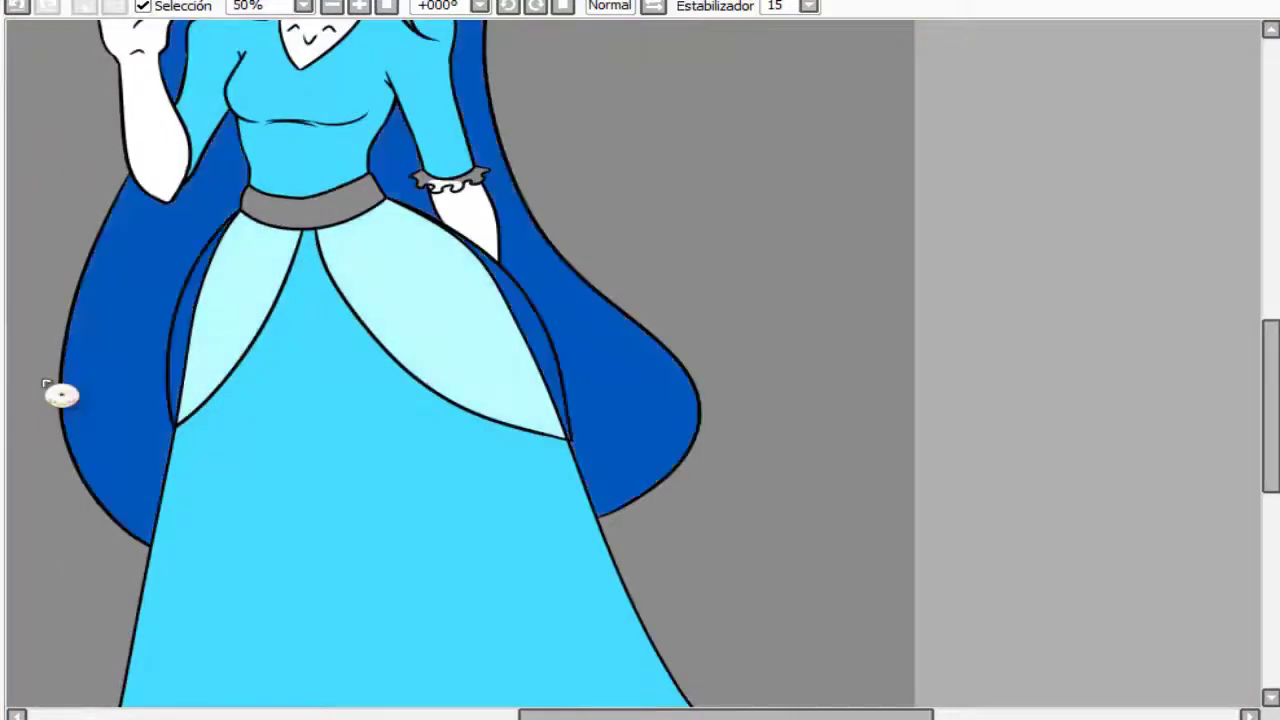
Fill the overskirt's narrow side folds with a slightly darker pale blue and select the belt and ruffled cuff
click(61, 395)
scroll(371, 294, up, 4)
scroll(143, 320, down, 3)
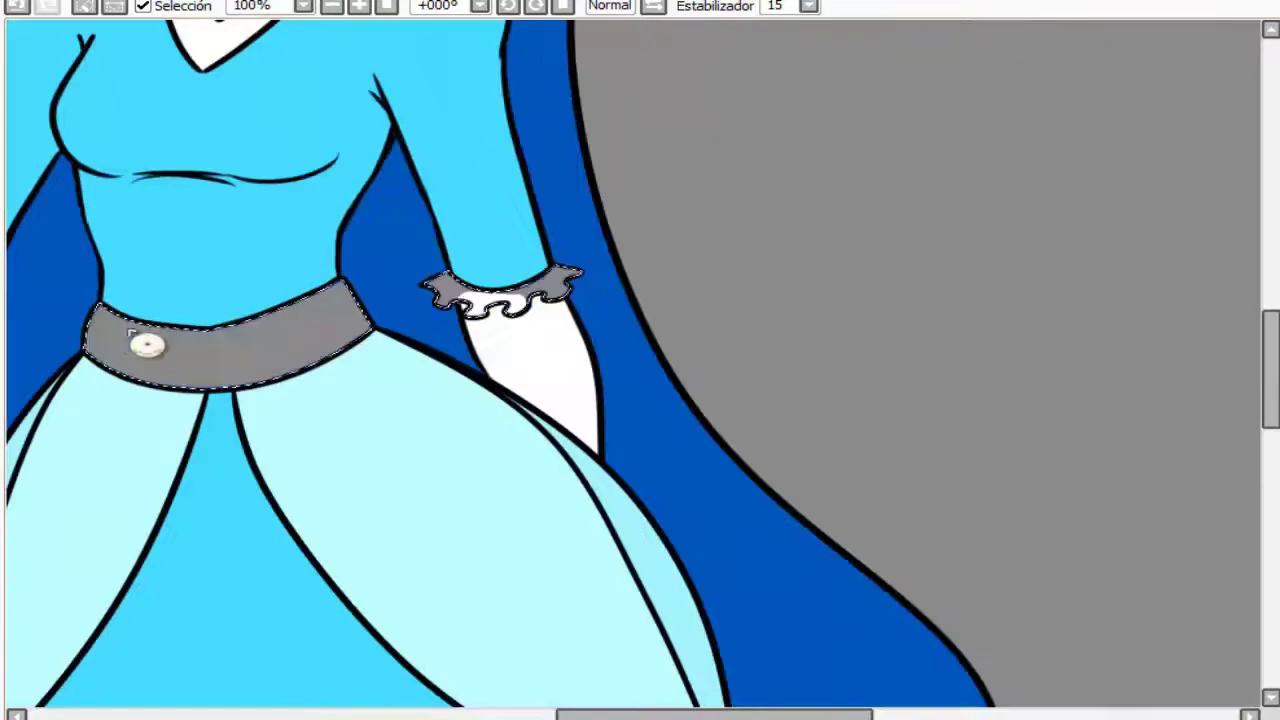
click(130, 332)
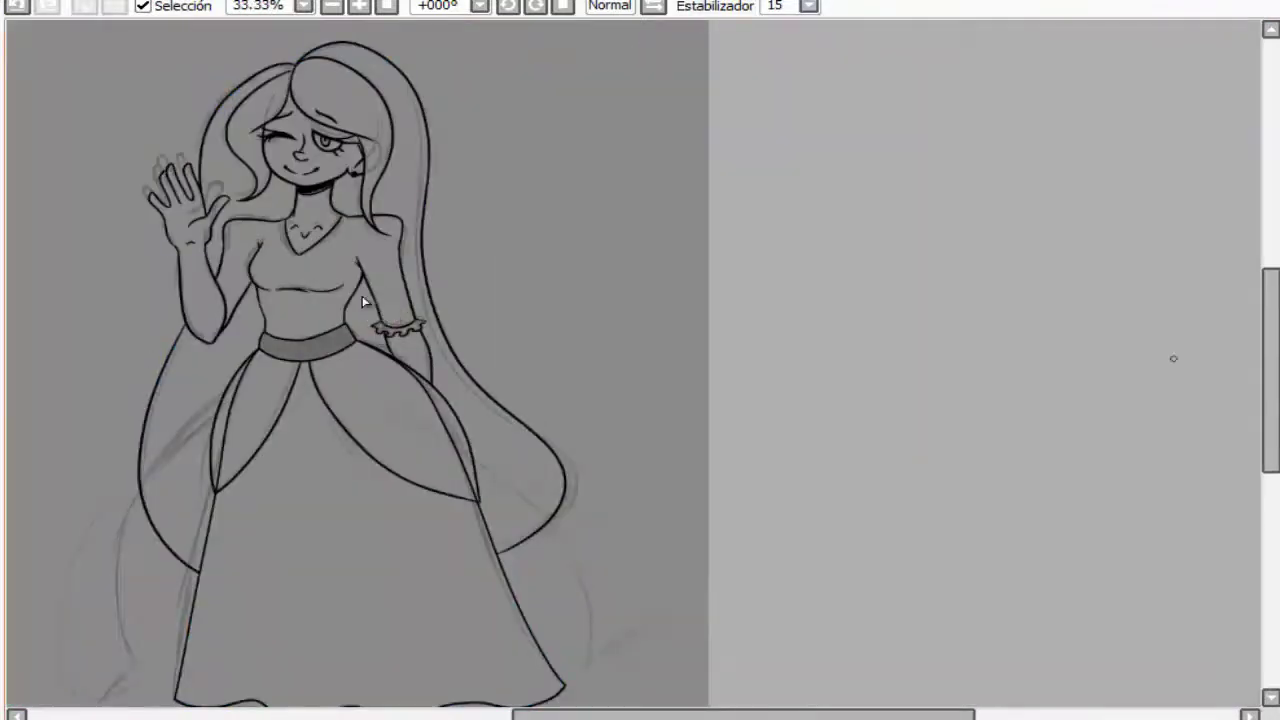
Ink a curved sash tail with a slanted end, flowing from the waist beside the lowered arm
scroll(364, 302, up, 1)
drag(691, 577, 360, 374)
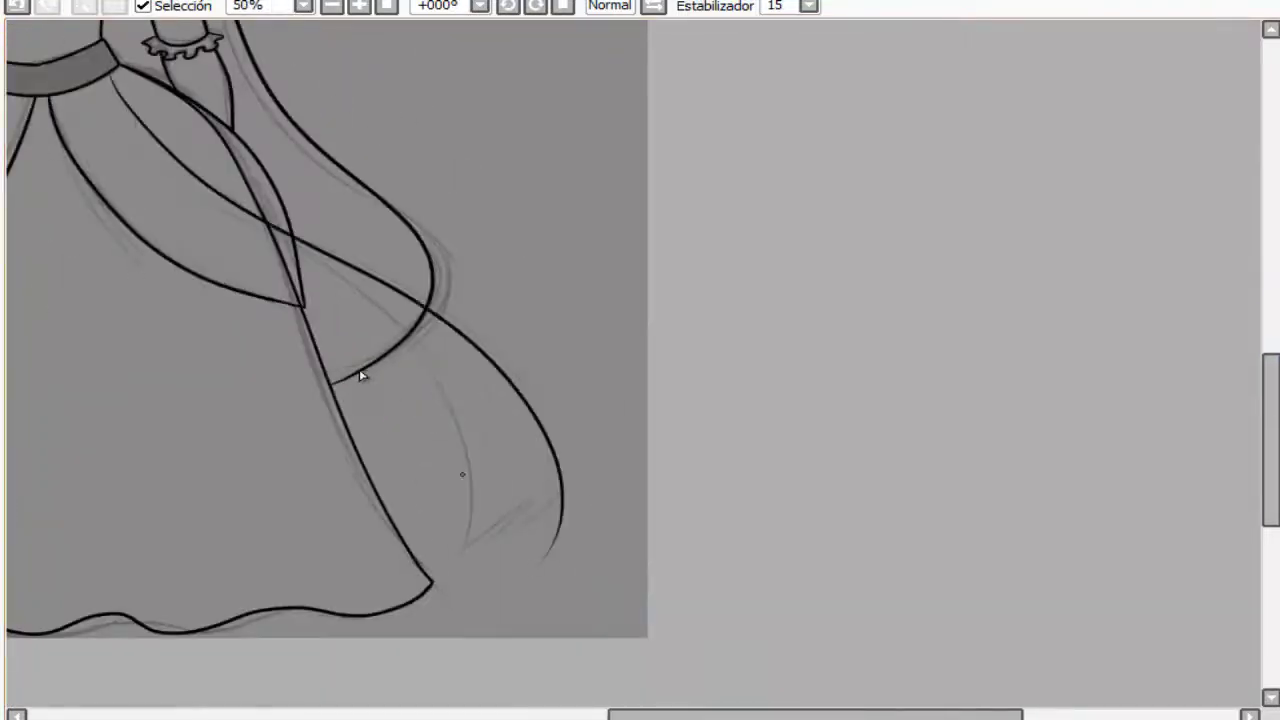
drag(560, 466, 452, 594)
scroll(489, 443, up, 1)
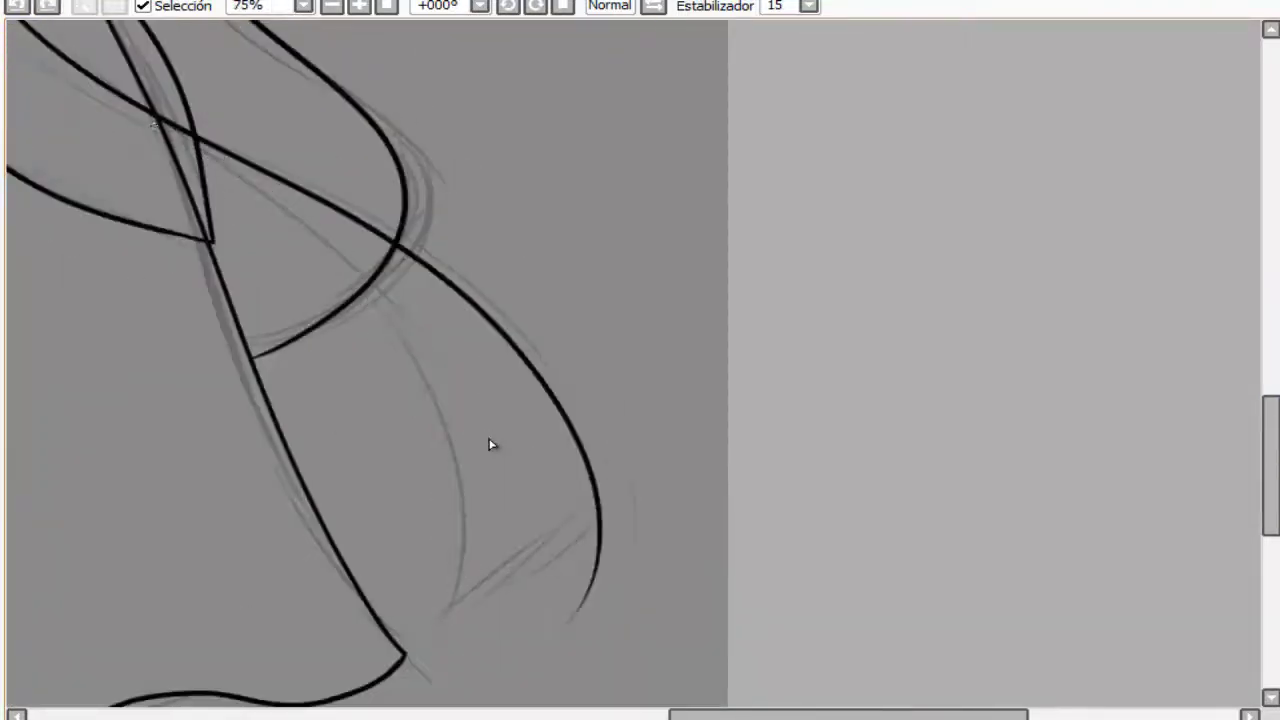
scroll(143, 137, up, 3)
scroll(277, 366, down, 5)
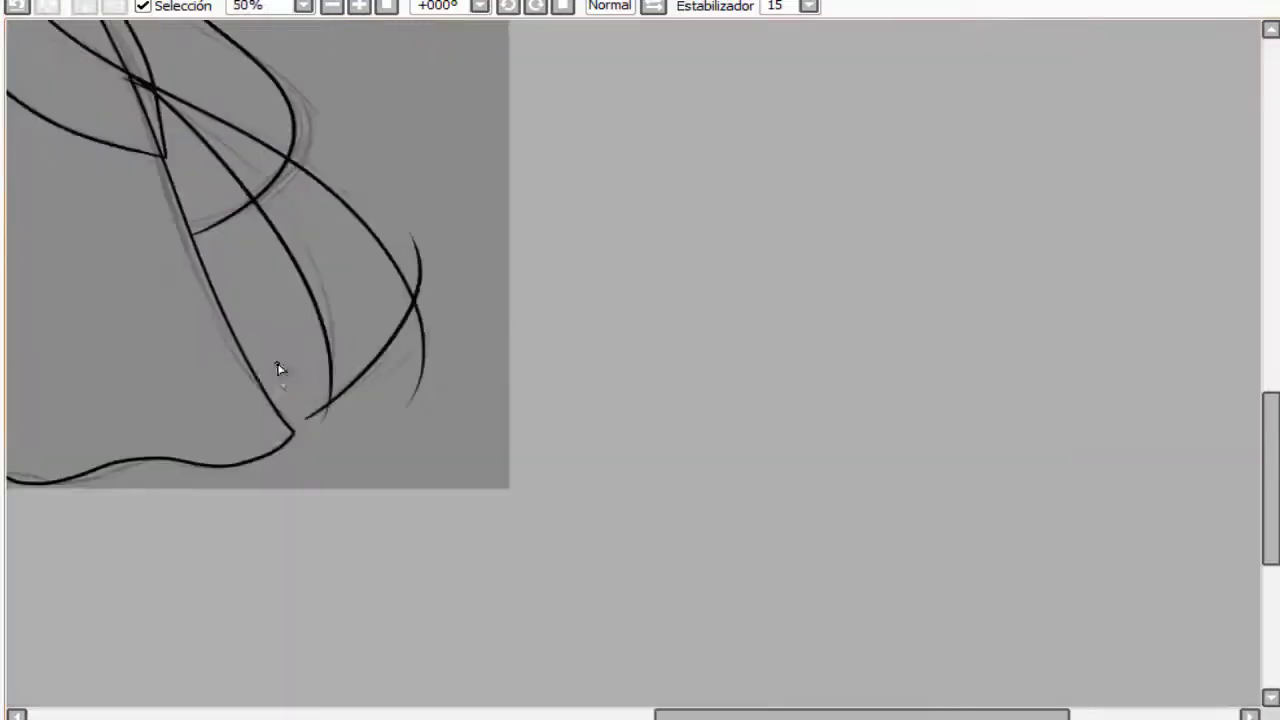
scroll(349, 414, down, 3)
Erase the overshooting strokes at that sash tail's tips and the part crossing the front overskirt panel
scroll(229, 468, up, 7)
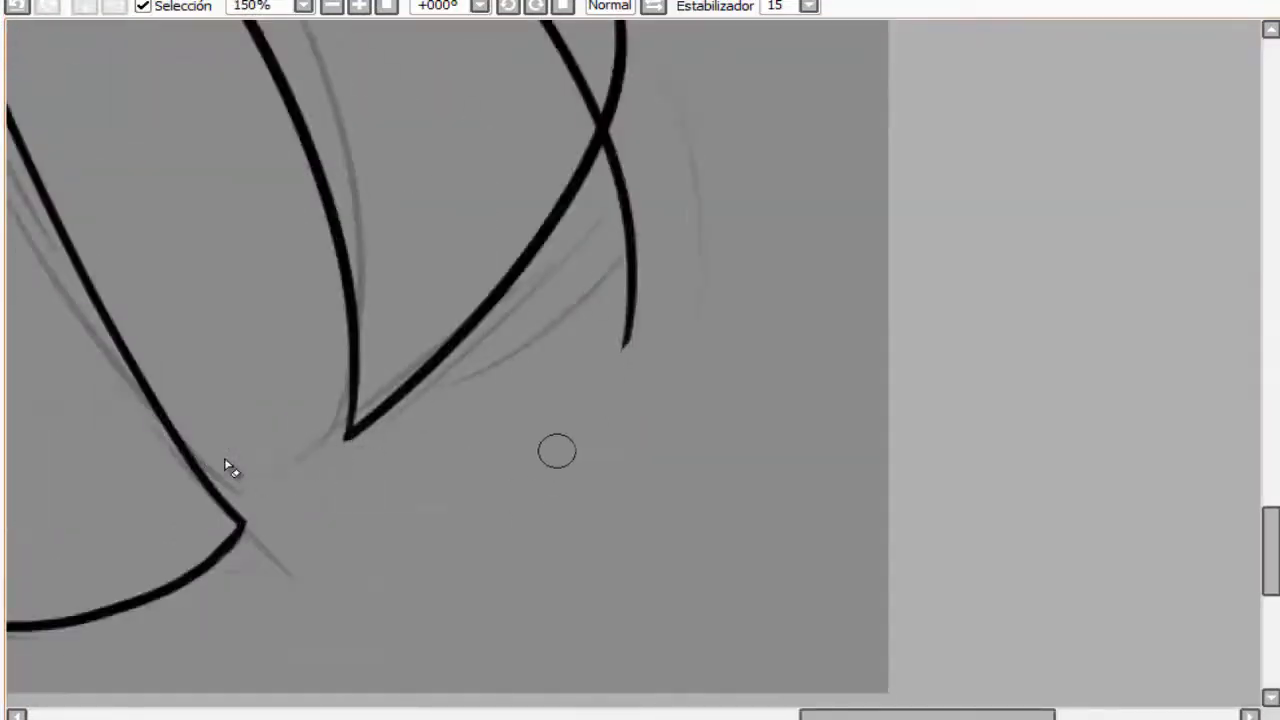
scroll(900, 300, up, 3)
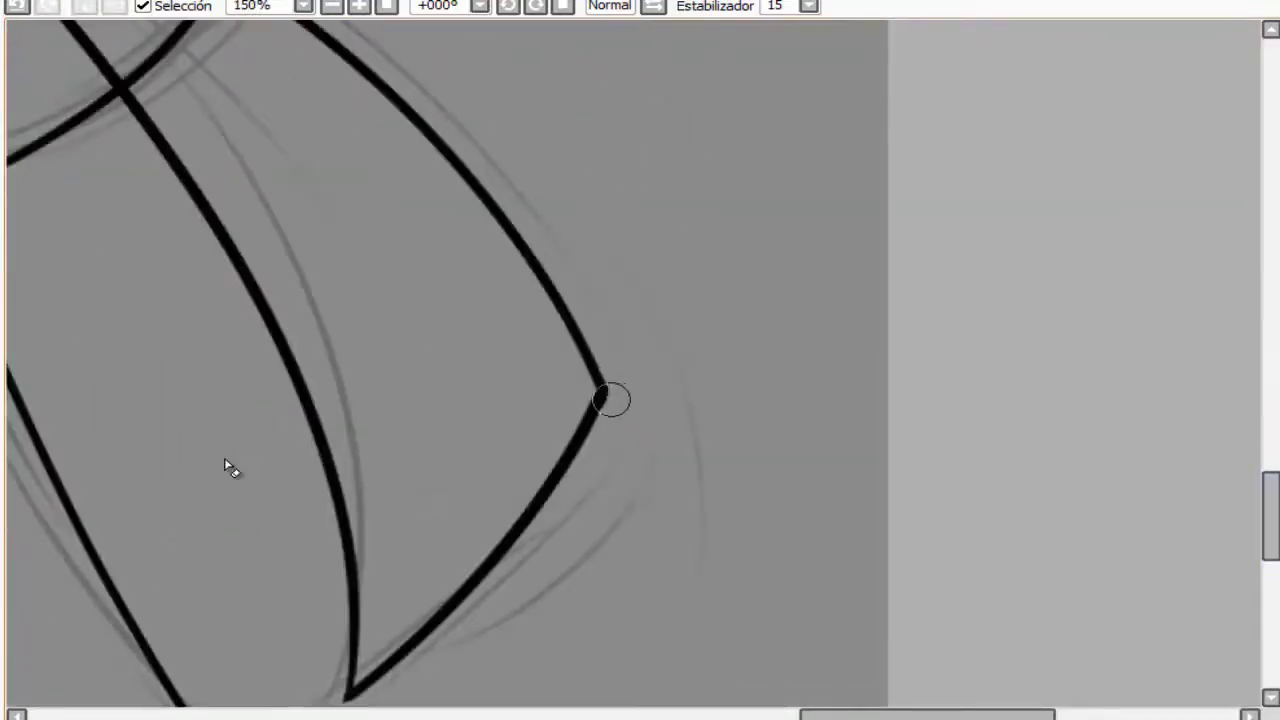
scroll(383, 283, up, 2)
scroll(228, 285, down, 3)
scroll(230, 284, down, 3)
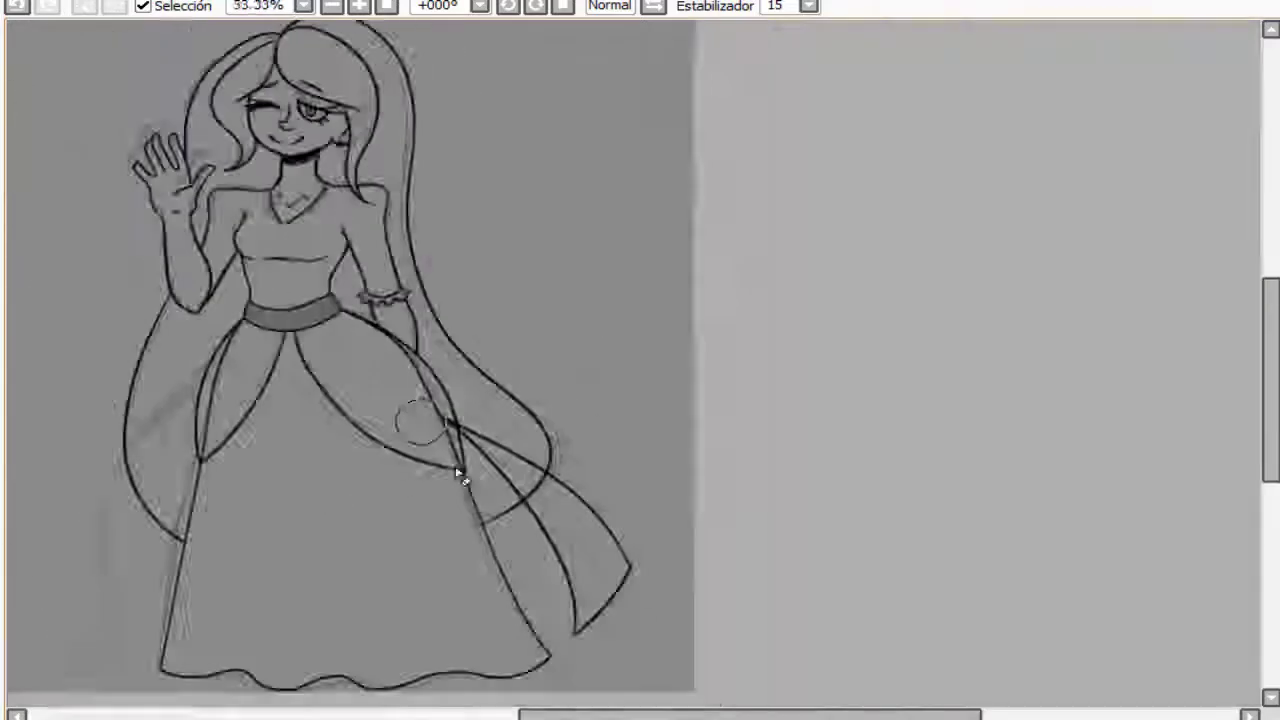
scroll(509, 504, up, 3)
scroll(400, 420, down, 3)
Ink a second long sash tail with an angled end, flowing from the waist on the waving-arm side
scroll(307, 316, up, 1)
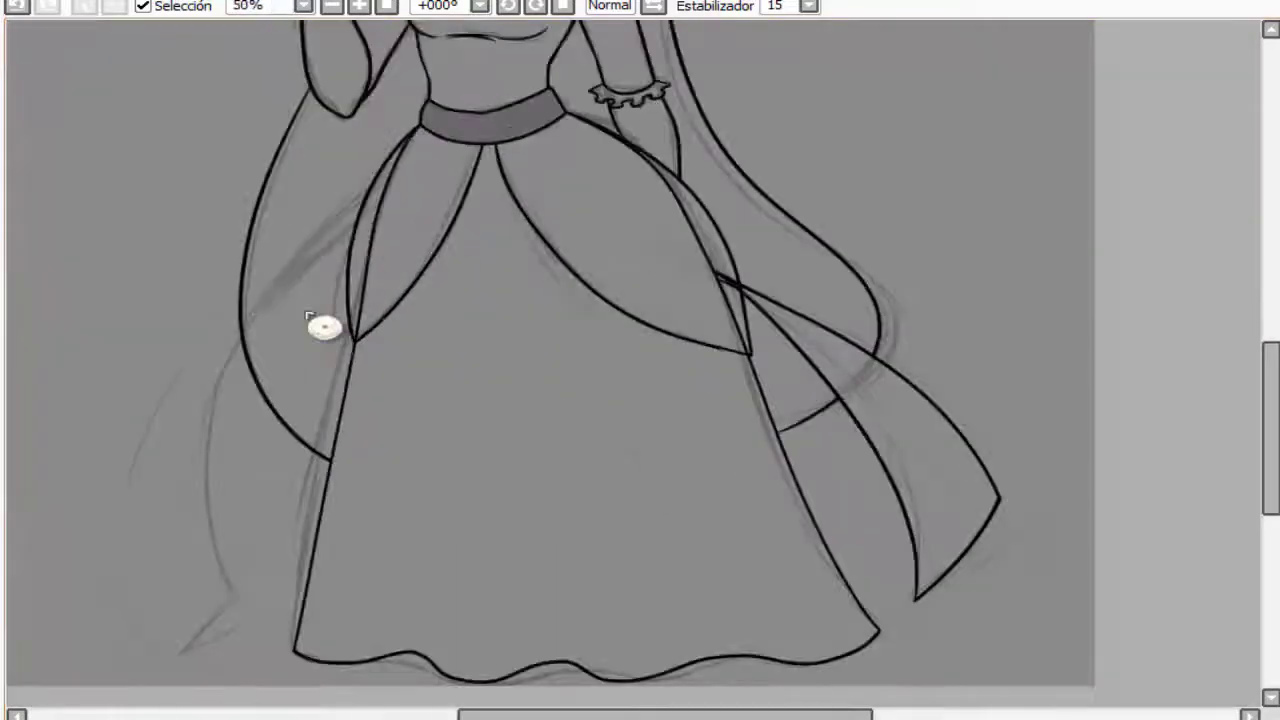
key(ctrl+y)
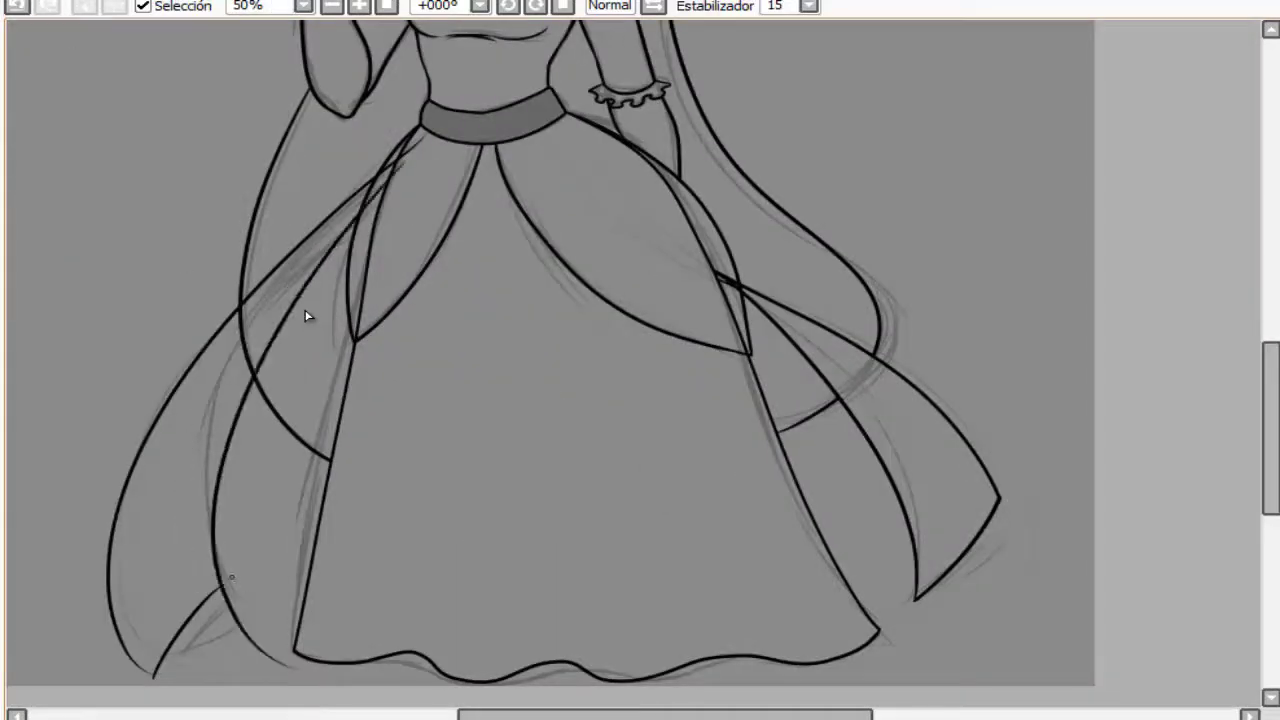
scroll(306, 314, up, 4)
Sharpen the lower corners of the waving-side sash tail by trimming the strokes that overshoot its end
key(ctrl+z)
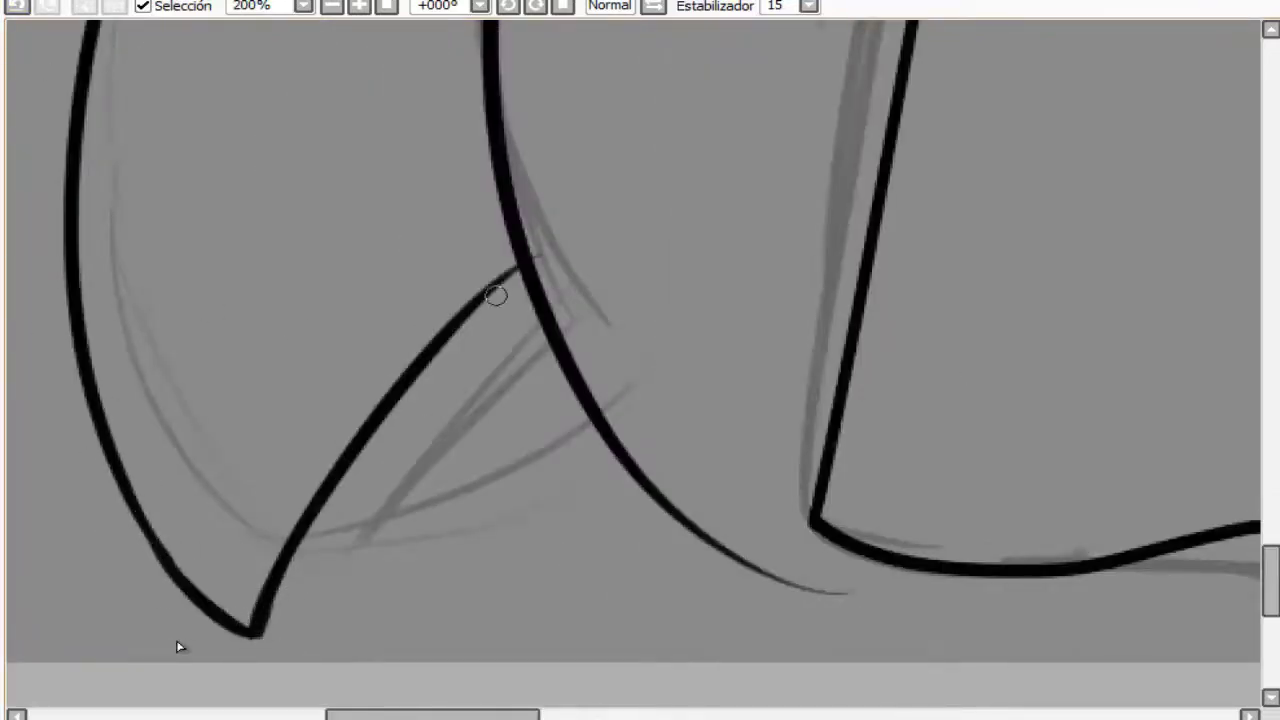
key(ctrl+z)
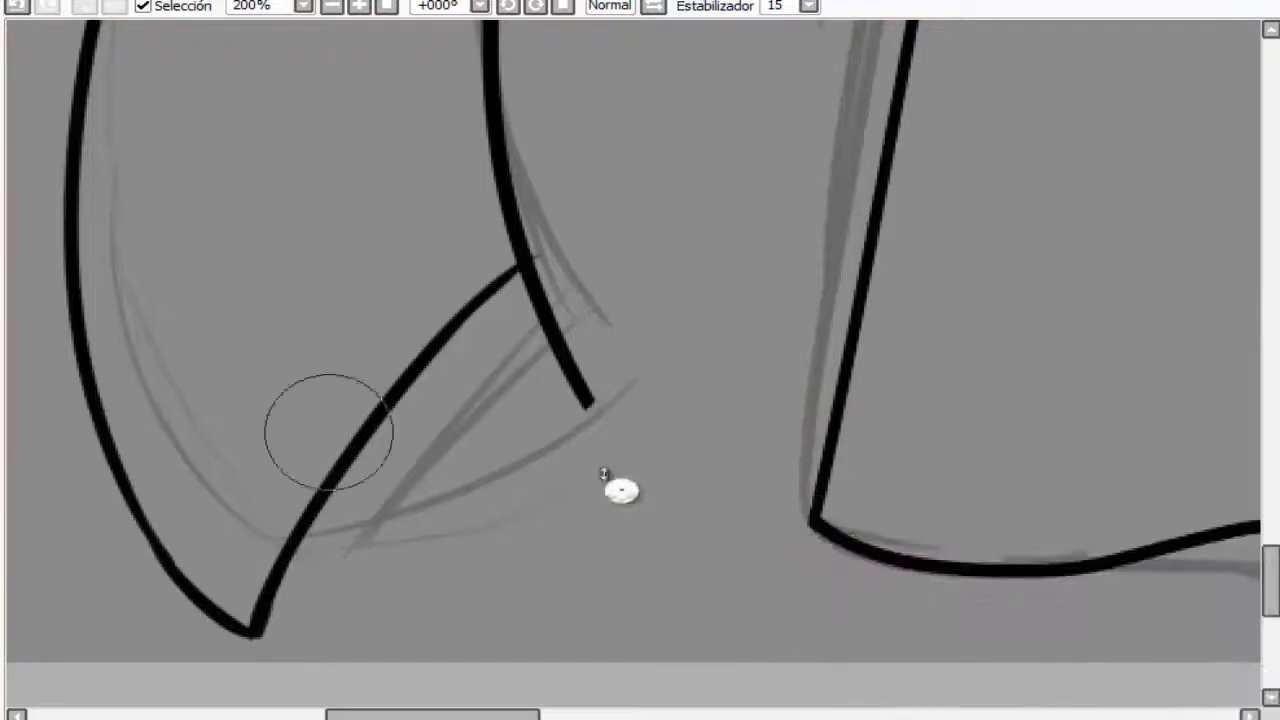
mouse_move(595, 402)
mouse_down()
mouse_move(540, 416)
mouse_move(528, 306)
mouse_move(551, 289)
mouse_move(545, 252)
mouse_up()
scroll(545, 252, down, 5)
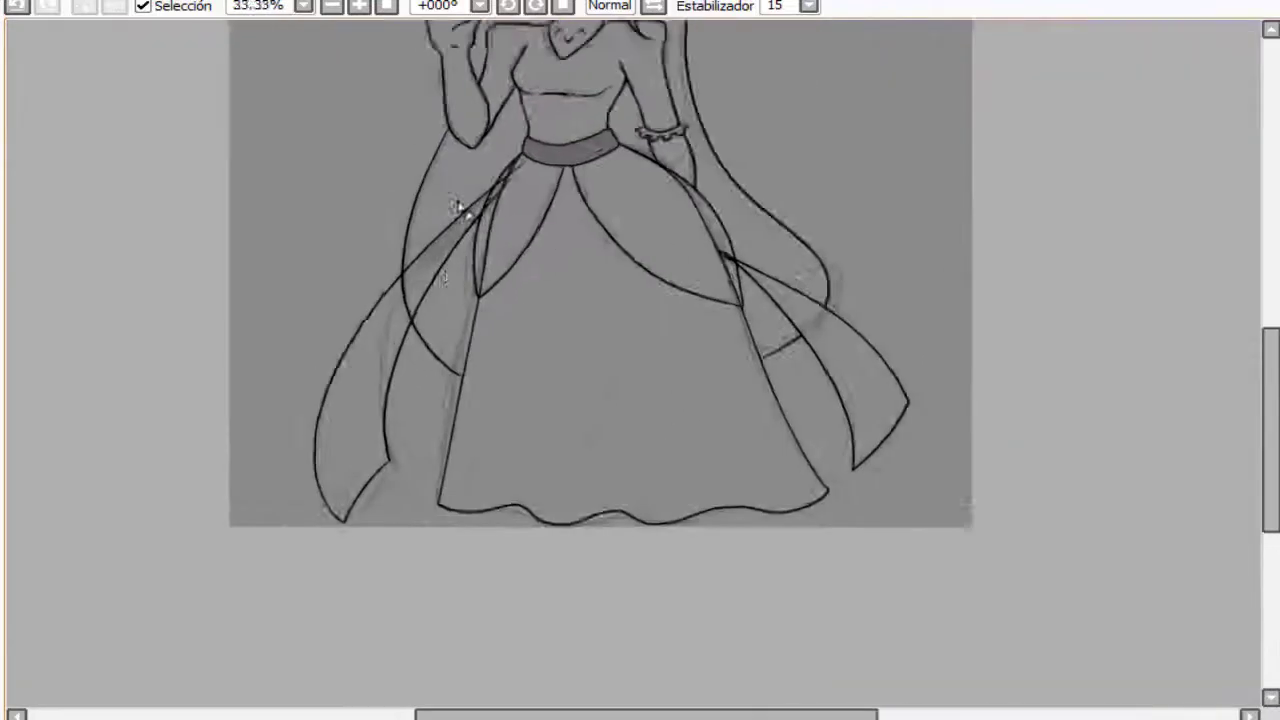
scroll(500, 175, up, 4)
Remove the sash tail beside the lowered arm and lasso the waving-side tail for copying
scroll(530, 225, down, 4)
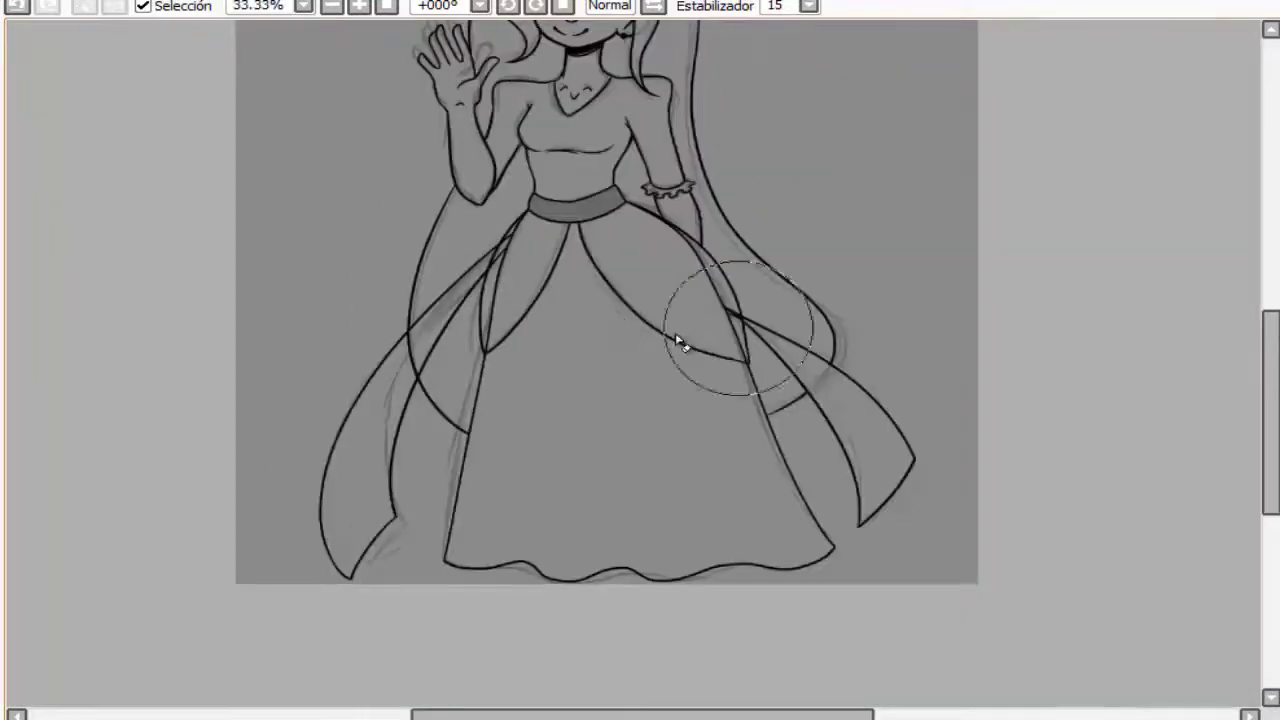
key(ctrl+z)
key(ctrl+z)
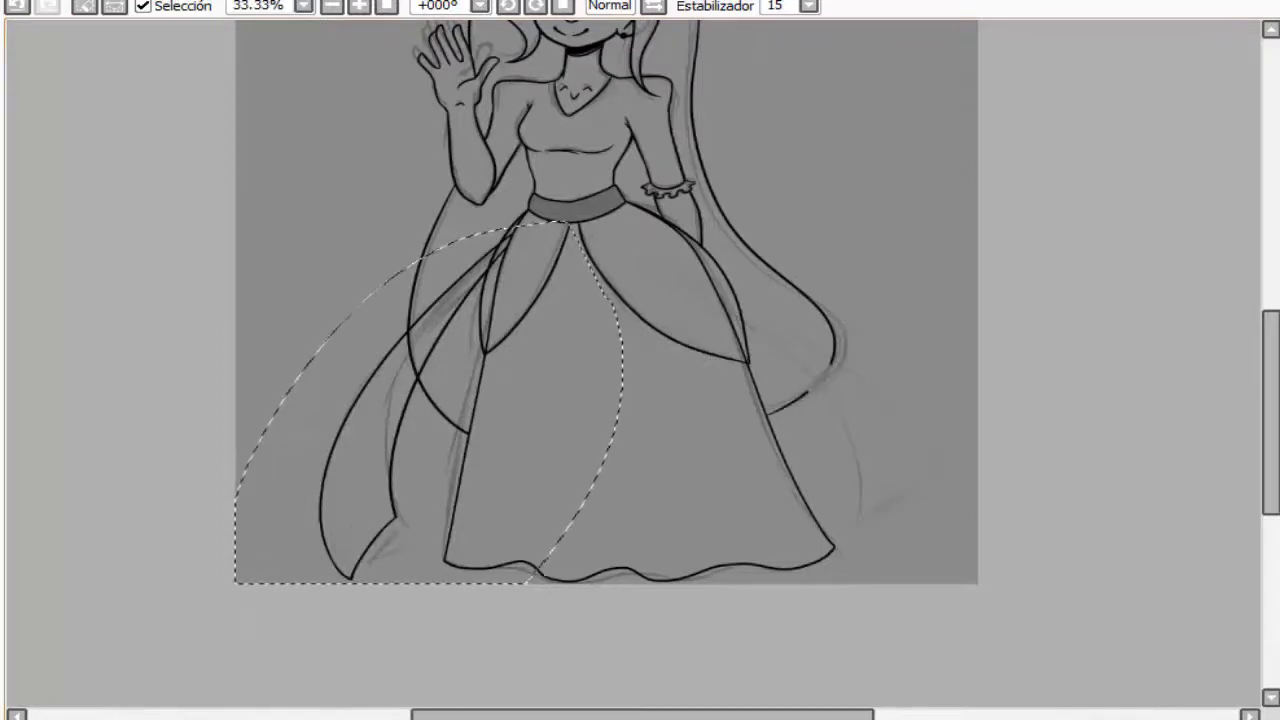
Place a mirrored copy of the sash tail on the lowered-arm side and rotate it to flow from the waist
key(ctrl+t)
drag(430, 400, 781, 395)
scroll(781, 395, up, 1)
drag(900, 240, 986, 200)
mouse_move(760, 360)
mouse_down()
mouse_move(757, 349)
mouse_move(737, 364)
mouse_up()
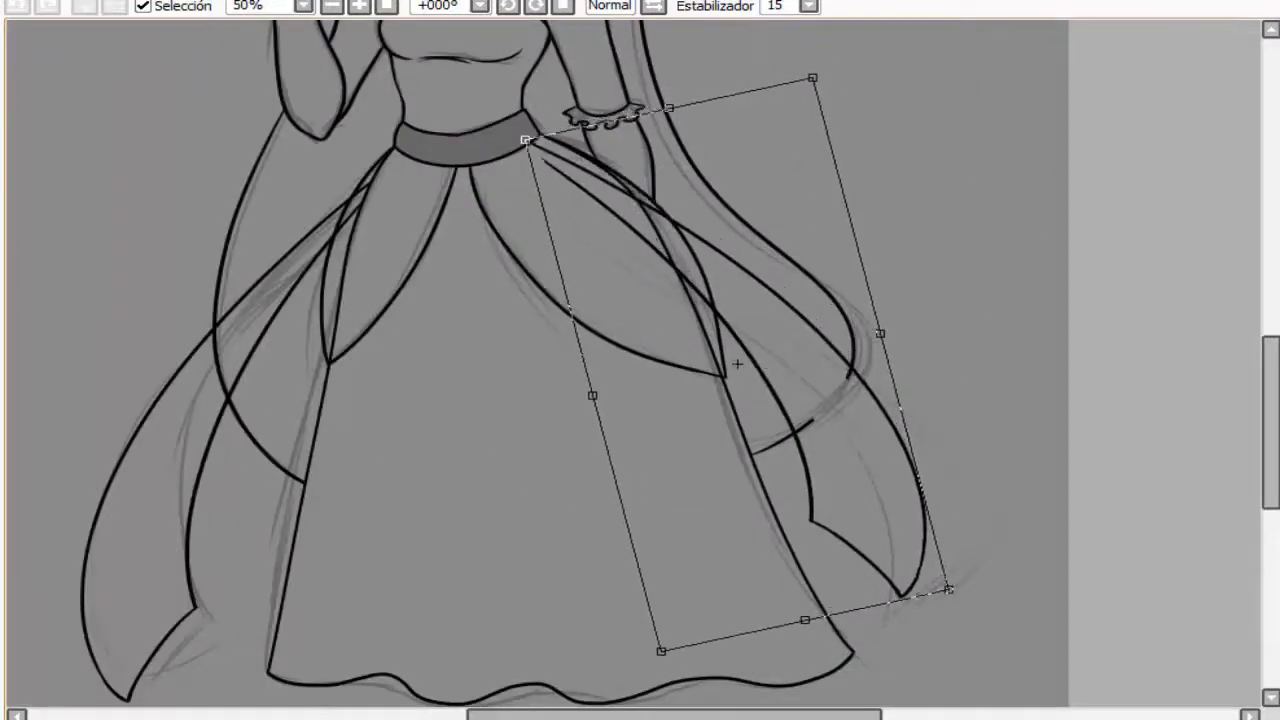
key(Return)
Erase the mirrored sash tail's lines that overlap the front overskirt panel and clean up its crossing with the hair
scroll(635, 80, up, 2)
drag(437, 240, 650, 428)
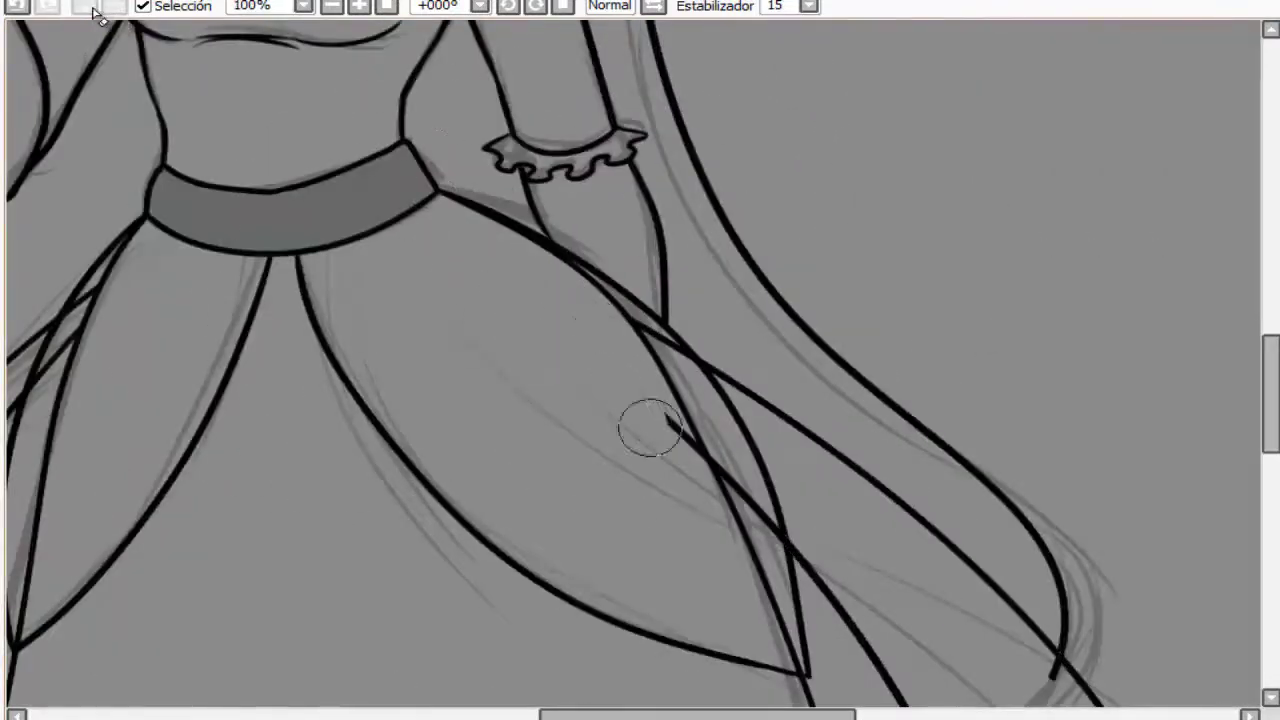
scroll(602, 380, down, 5)
scroll(602, 380, right, 5)
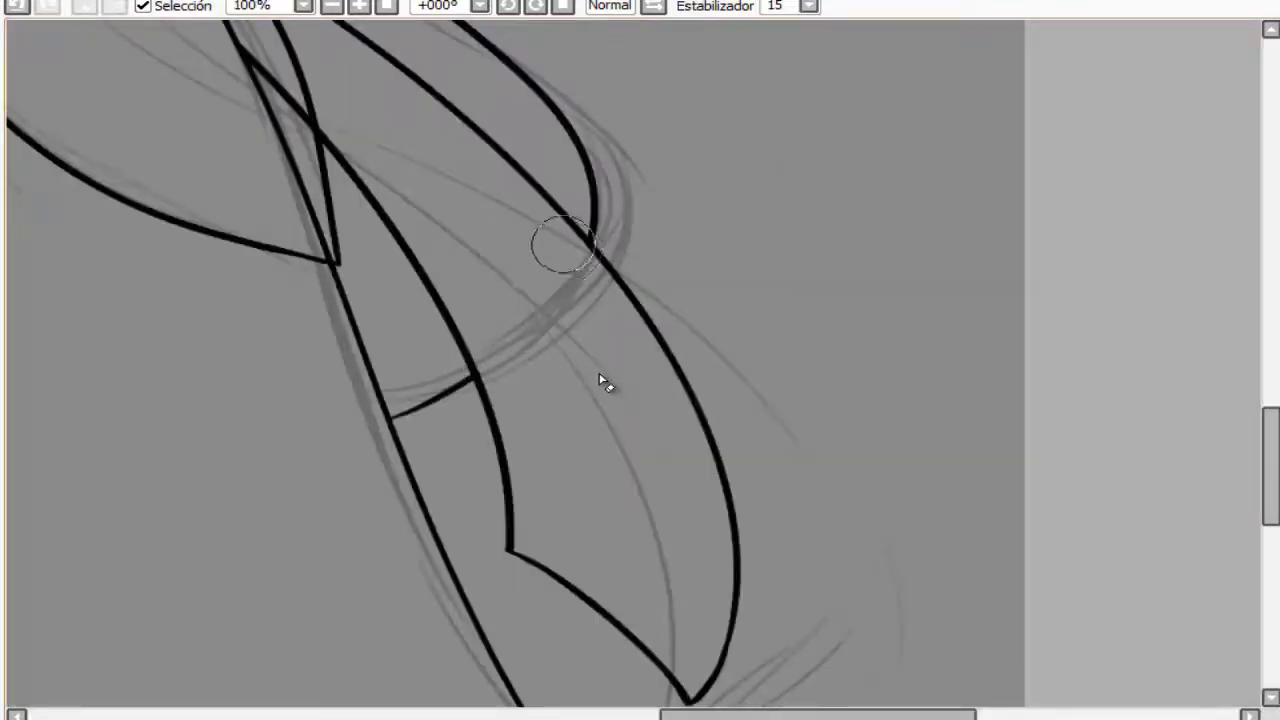
Select the interior of the mirrored sash tail and begin selecting the waving-side tail
scroll(603, 383, down, 4)
scroll(213, 337, up, 1)
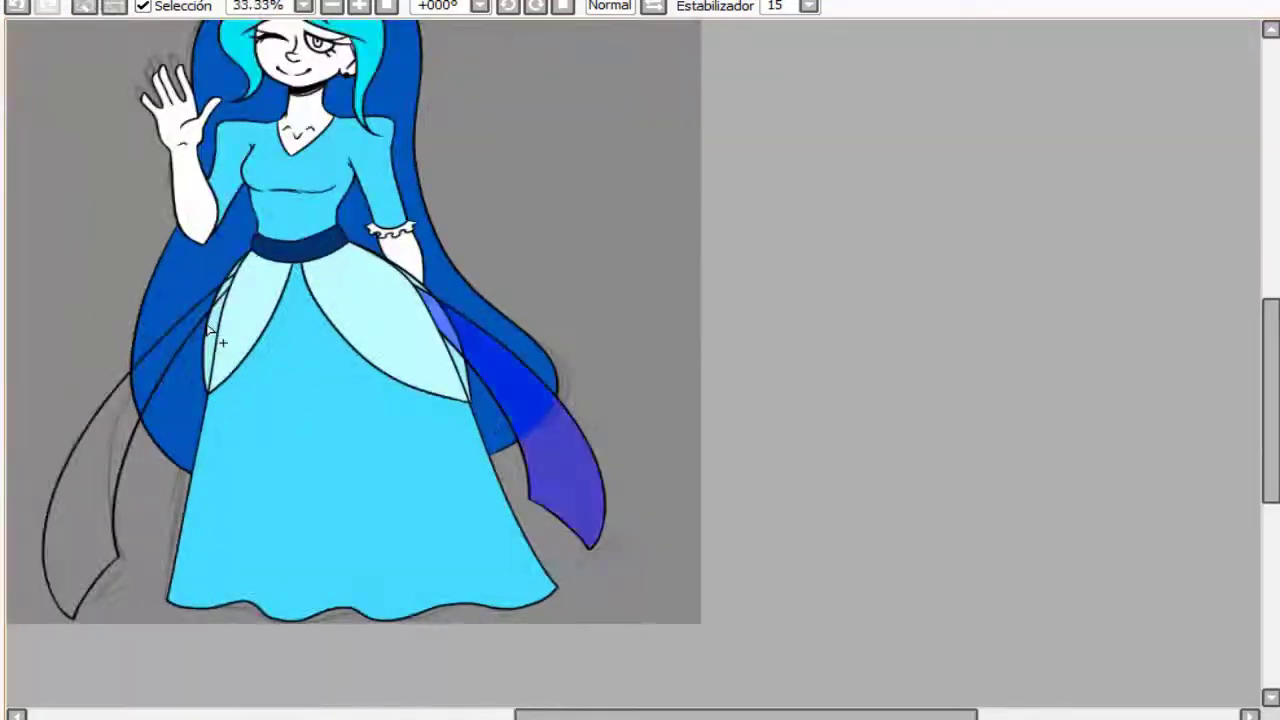
scroll(213, 337, up, 10)
scroll(228, 337, down, 11)
scroll(228, 337, up, 11)
scroll(228, 337, down, 7)
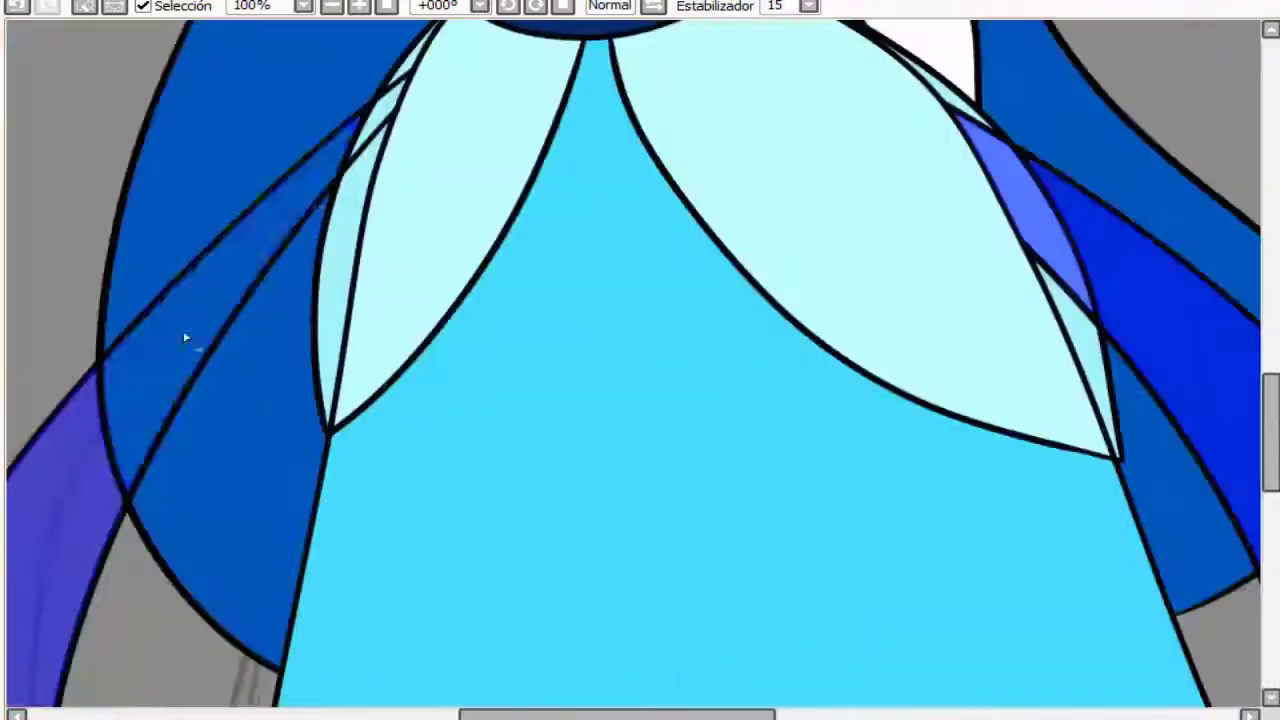
Remove the hair outline crossing the waving-side sash tail, complete the selection and fill both tails with navy blue
scroll(183, 330, up, 3)
scroll(266, 343, down, 5)
scroll(258, 484, up, 4)
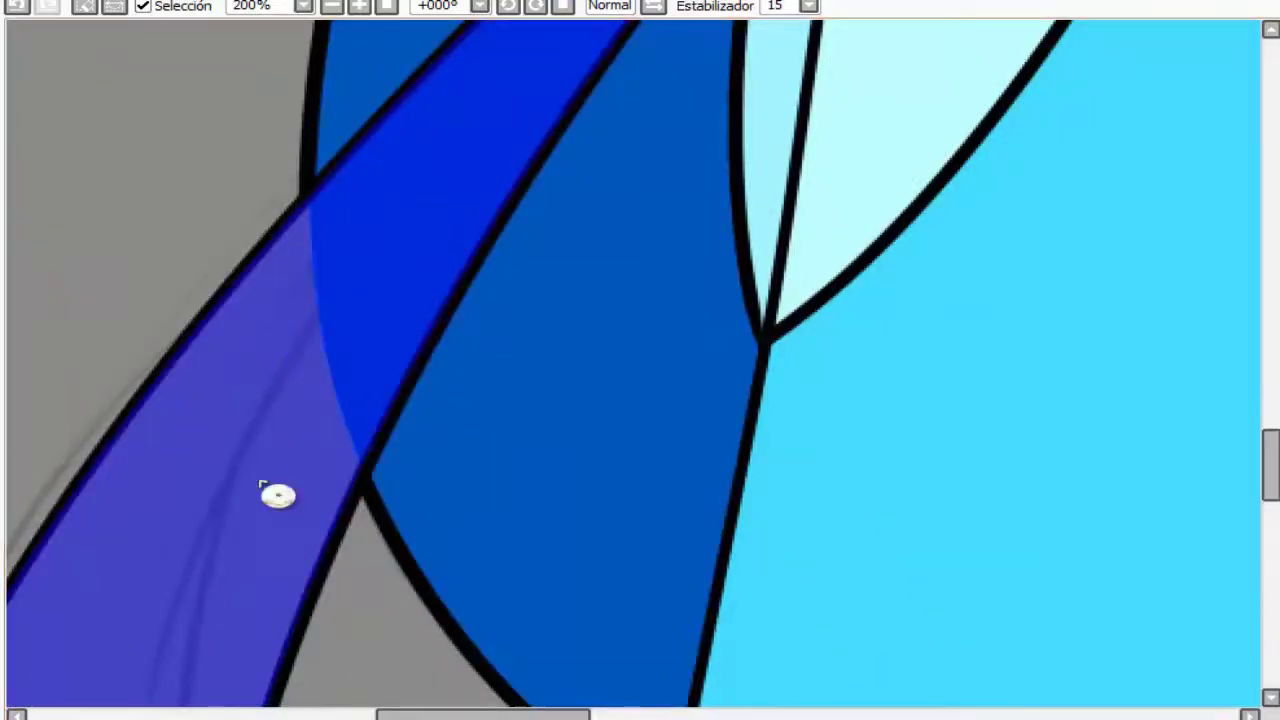
scroll(262, 487, down, 4)
scroll(488, 256, down, 1)
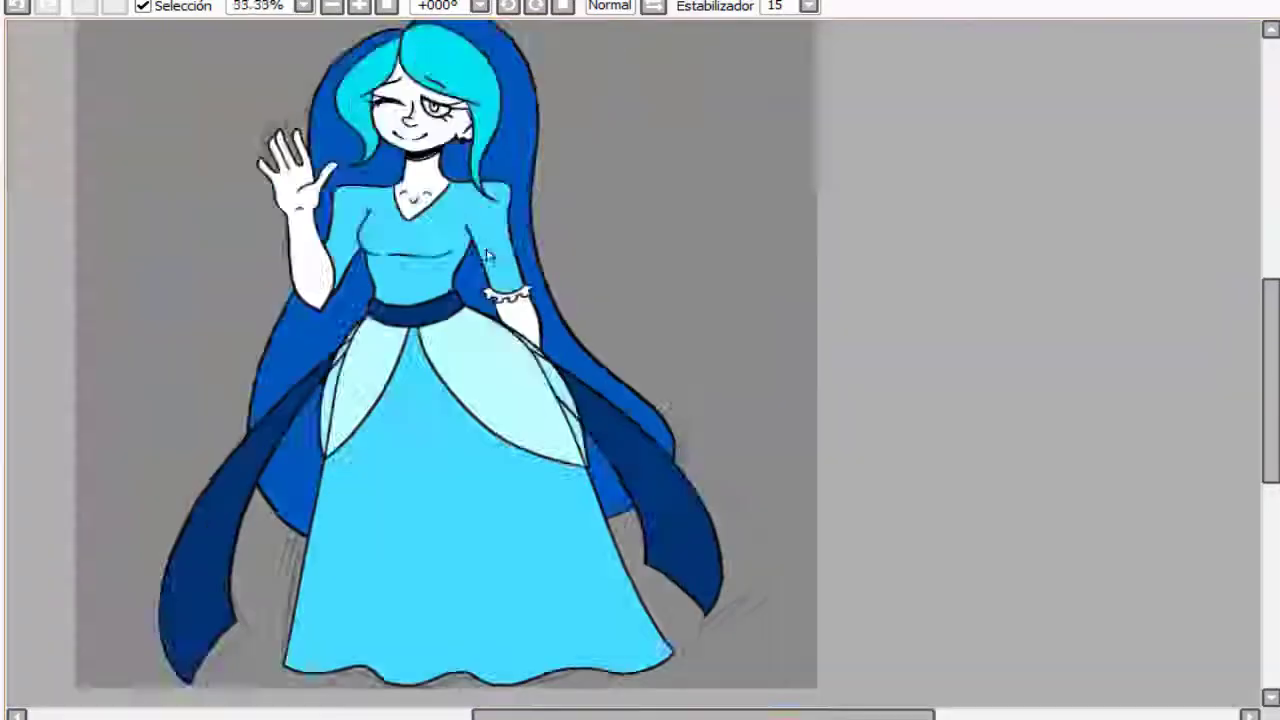
Hide the skin fill and colour the white of the open eye
scroll(488, 256, up, 3)
scroll(488, 256, down, 3)
scroll(488, 256, up, 1)
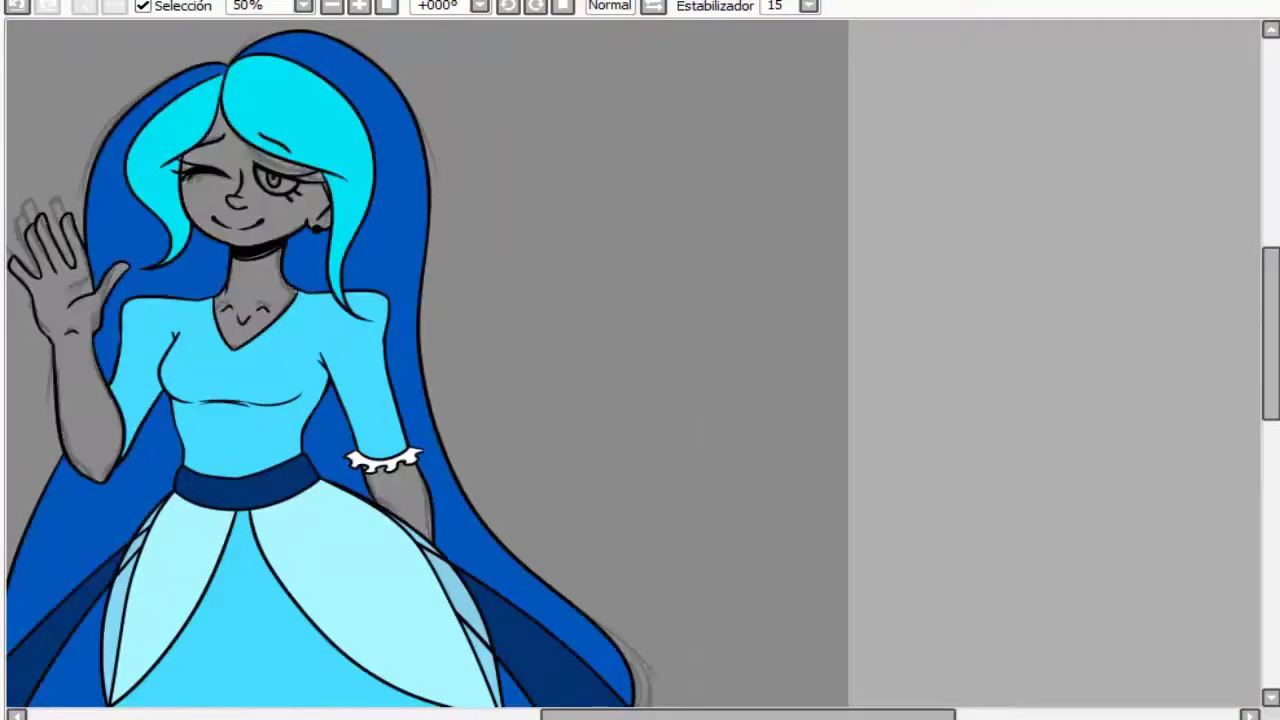
scroll(583, 446, up, 5)
scroll(583, 446, down, 4)
scroll(583, 446, up, 1)
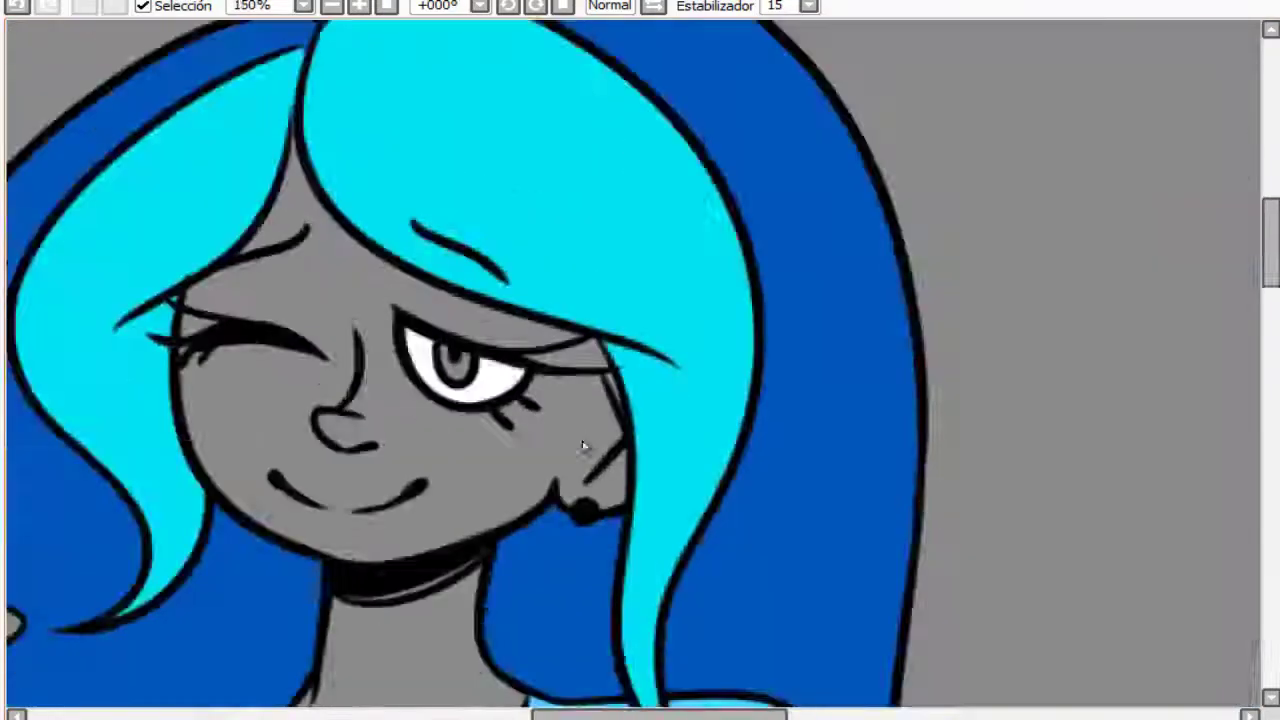
Select the open eye's iris, fill it with cyan blue, clear the selection and show the skin fill again
scroll(583, 446, up, 2)
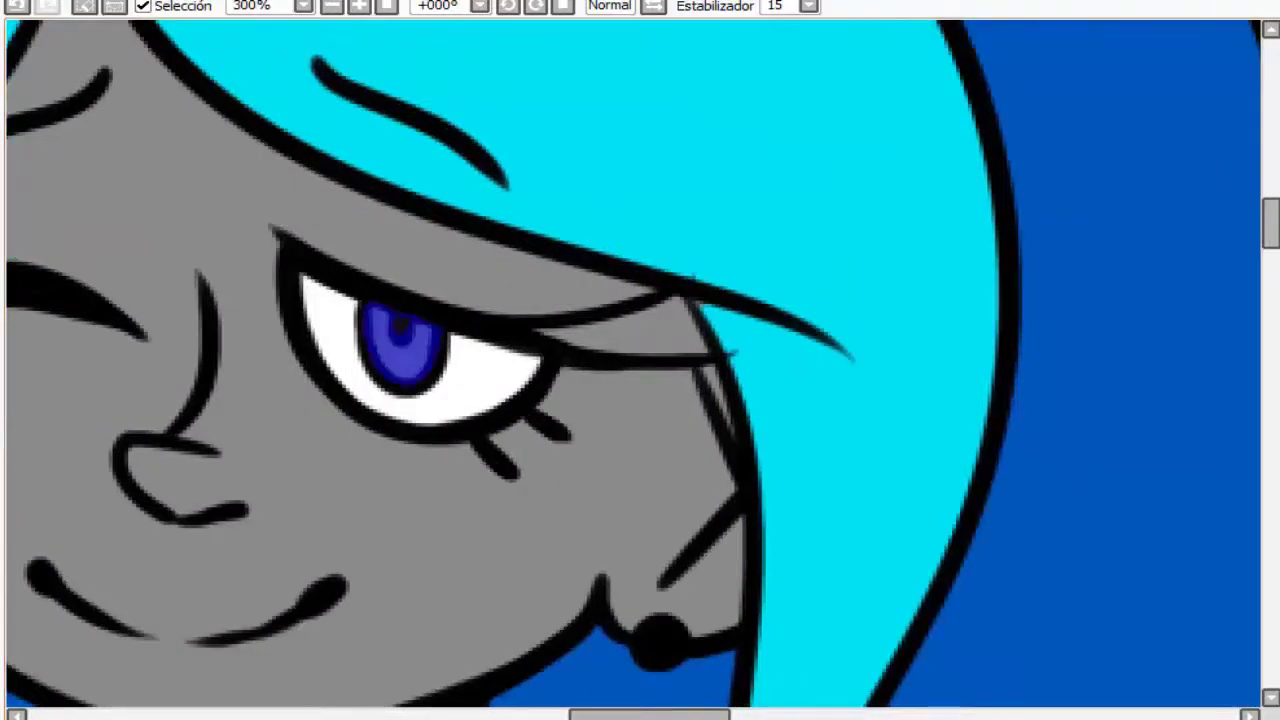
scroll(80, 36, down, 5)
scroll(80, 36, down, 1)
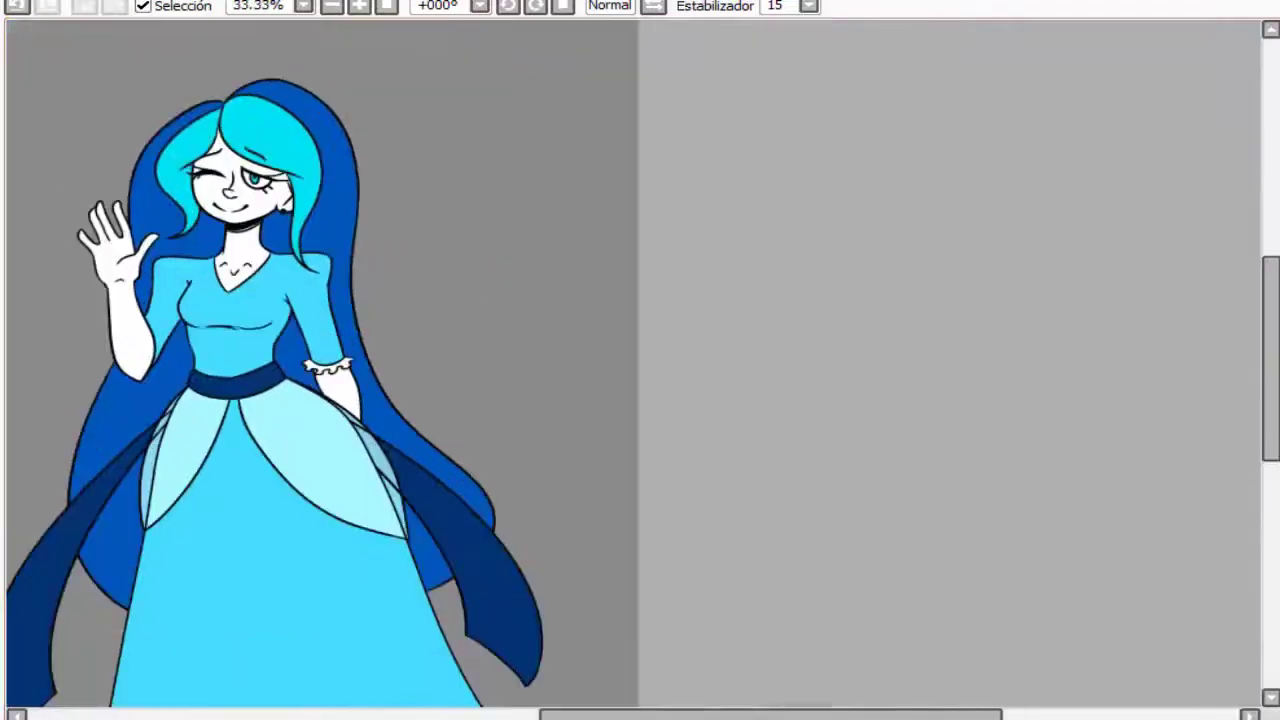
Select the whole face and ear area, extending the selection under the edges of the hair
scroll(640, 360, up, 2)
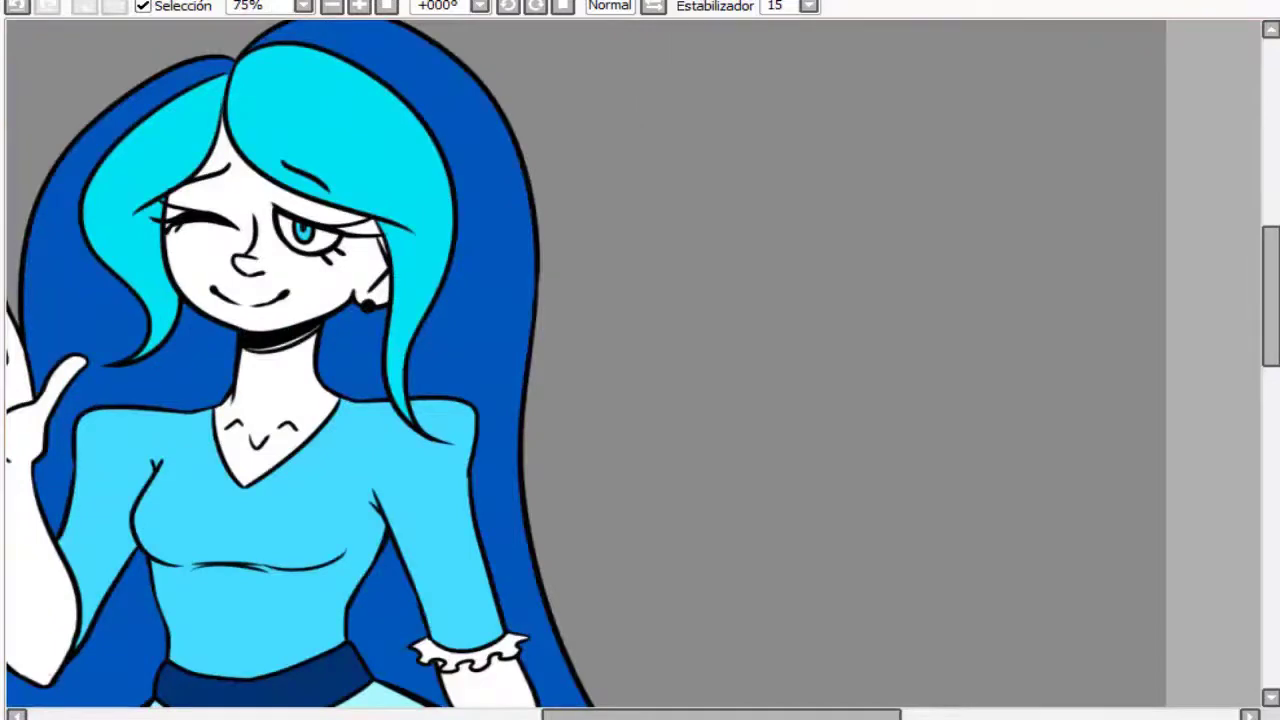
scroll(640, 360, up, 1)
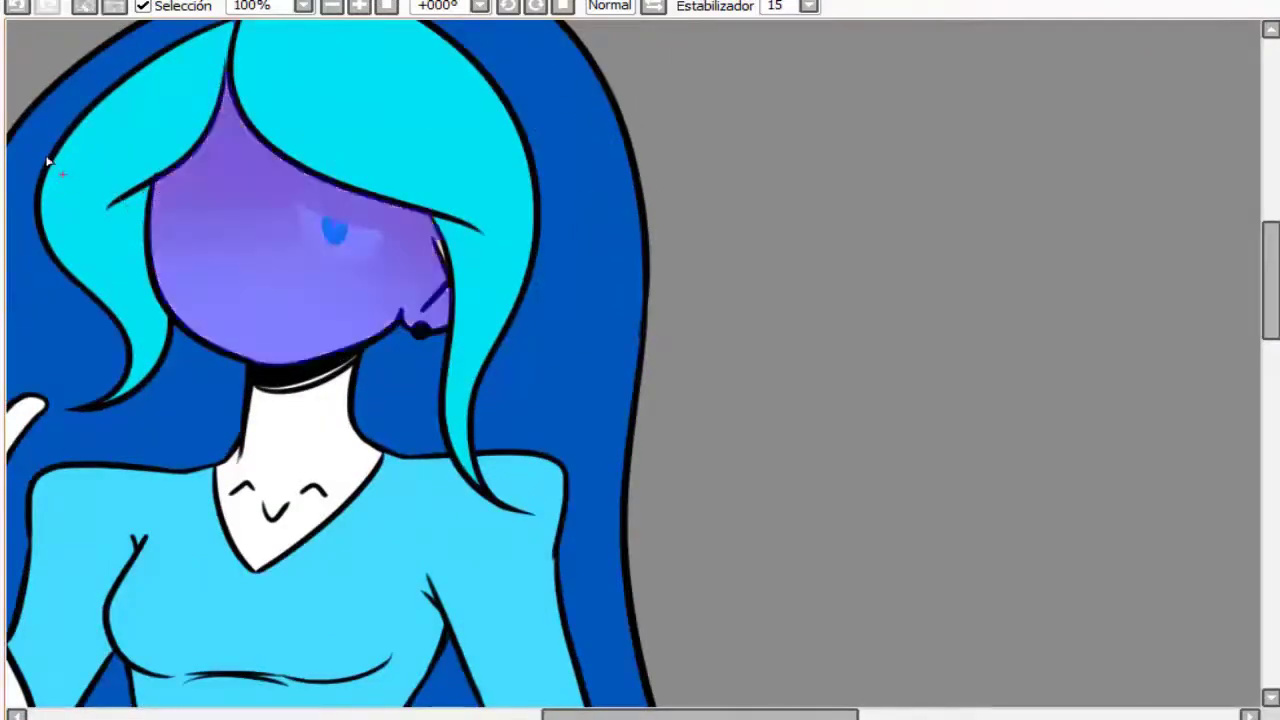
scroll(47, 160, down, 3)
scroll(347, 204, up, 2)
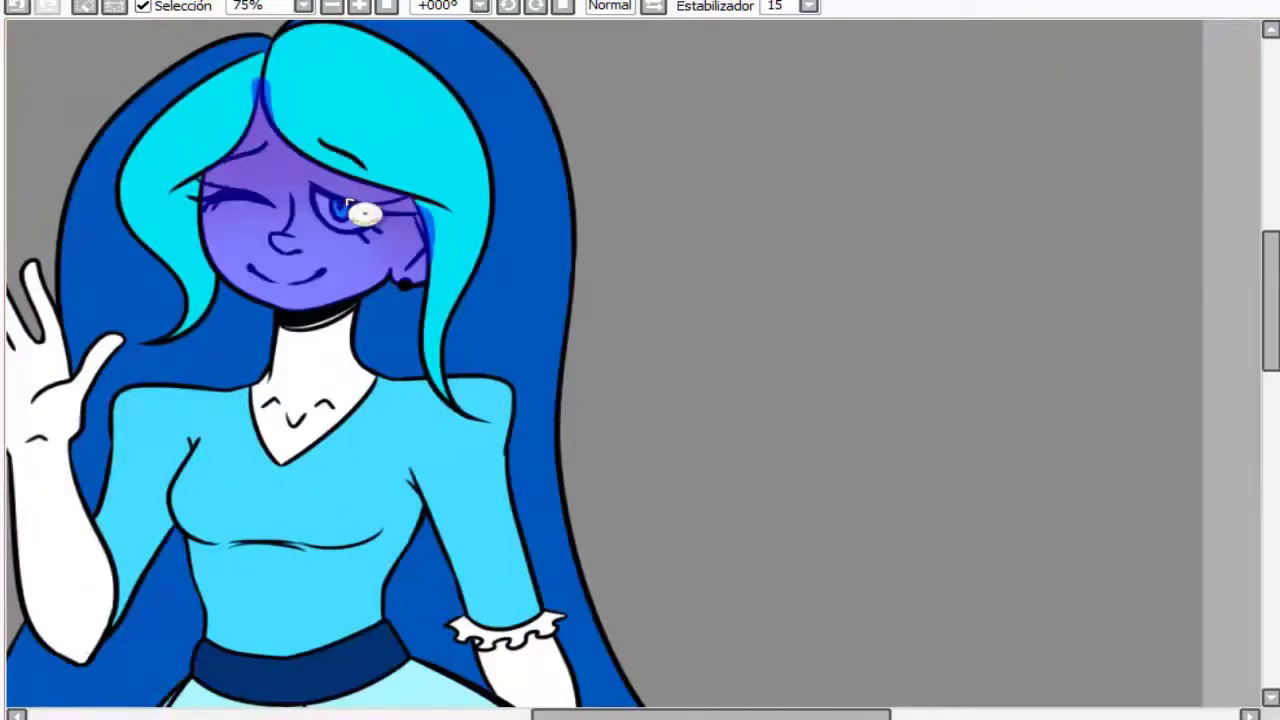
Airbrush soft pink shading onto the neck, waving hand, elbow and lowered forearm, and clear the selection
scroll(420, 374, down, 1)
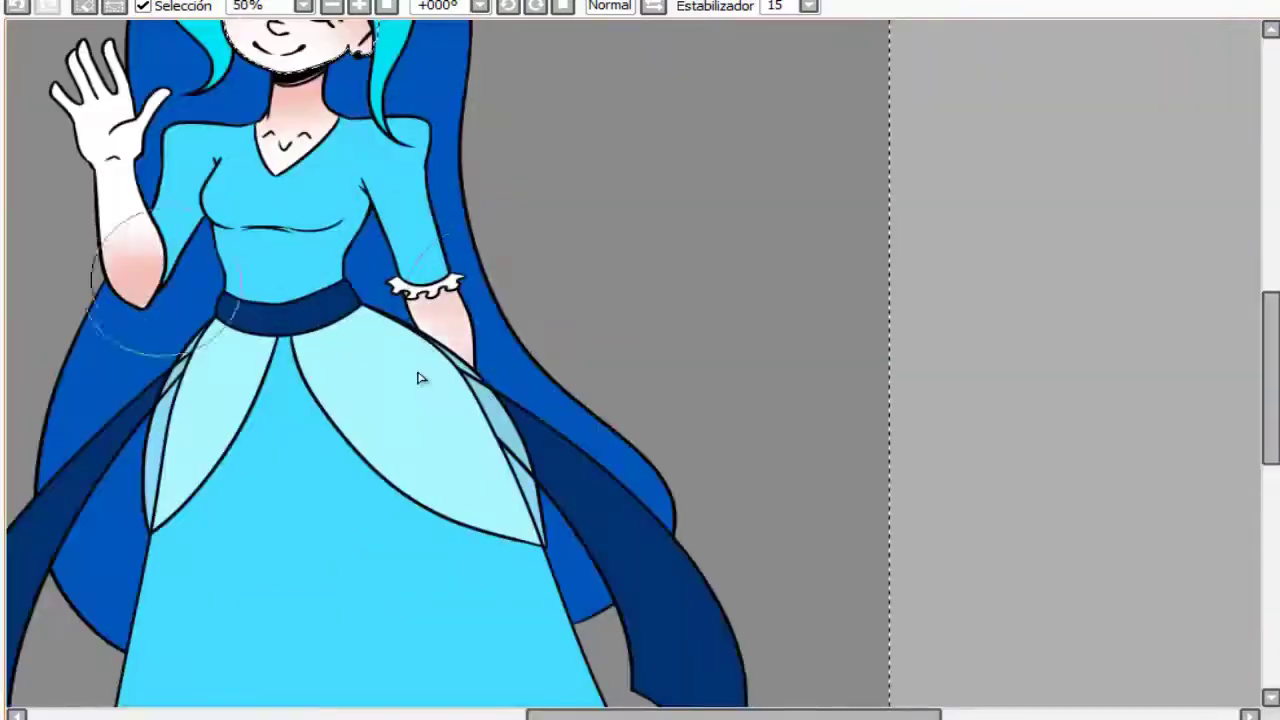
scroll(420, 378, up, 1)
drag(157, 434, 152, 424)
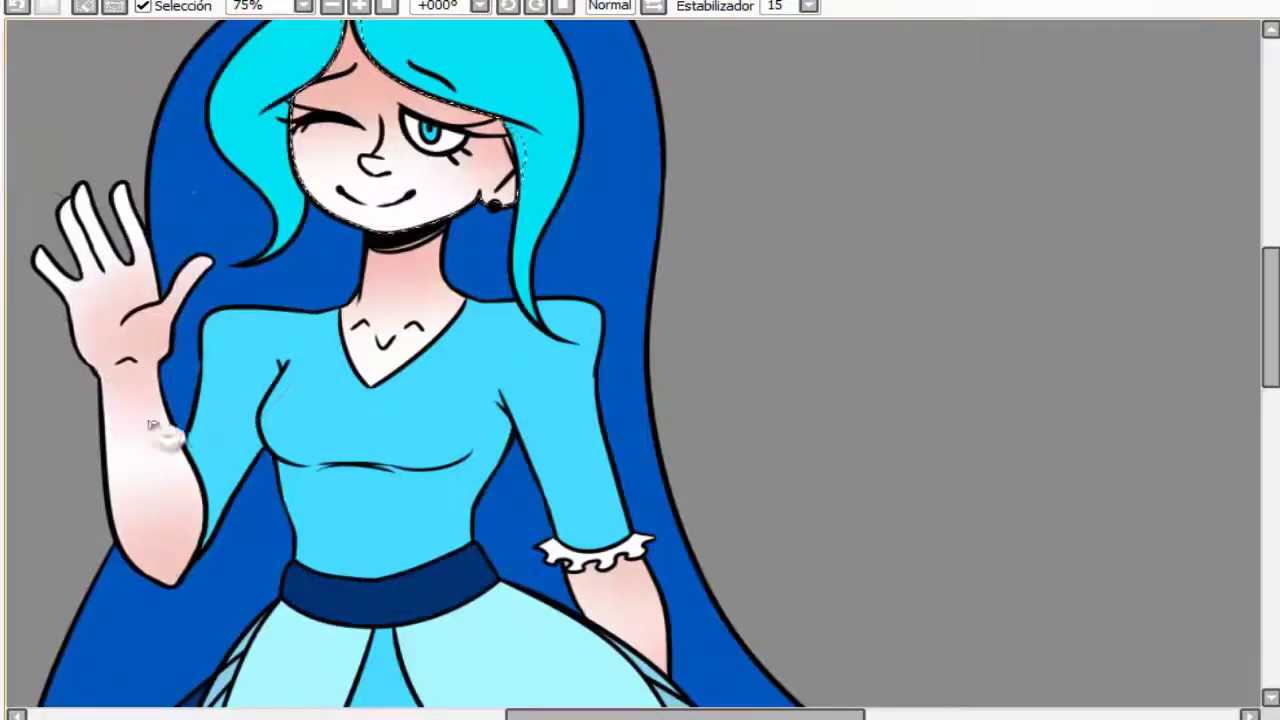
scroll(152, 424, down, 3)
scroll(152, 424, up, 1)
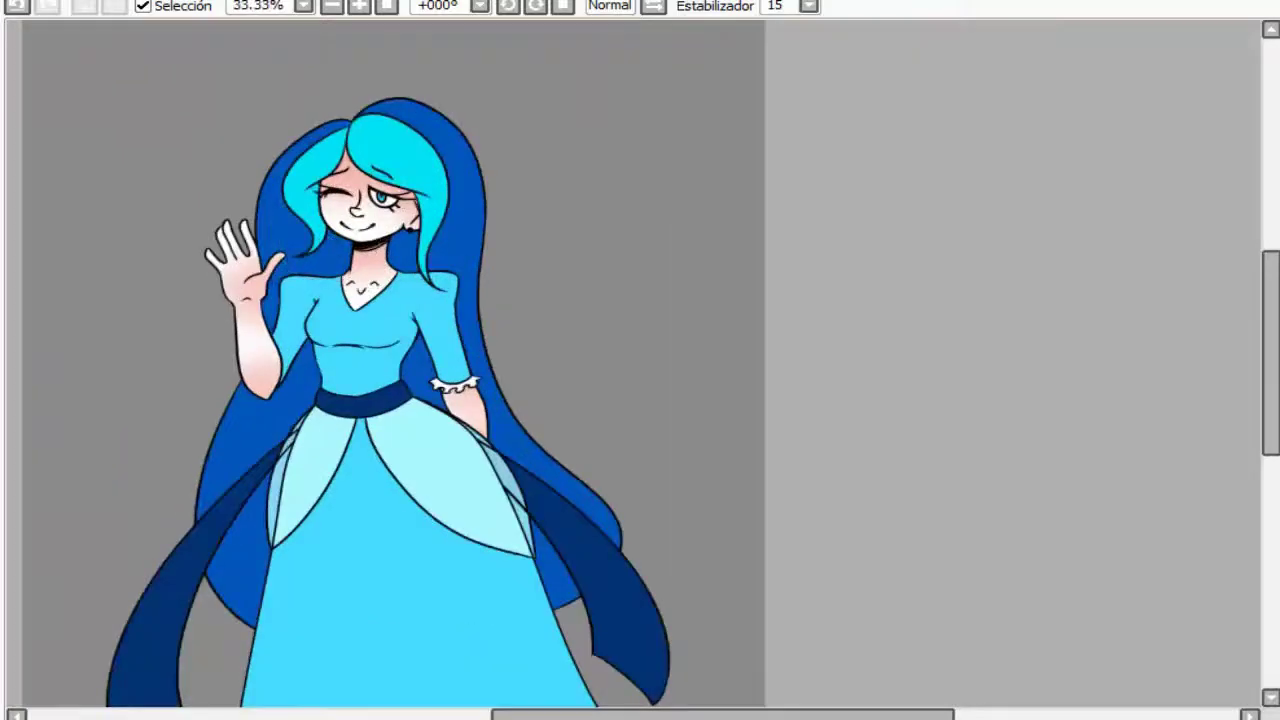
Try a hard pink shadow along the hairline and ear, and undo it
scroll(440, 287, up, 1)
scroll(300, 100, up, 3)
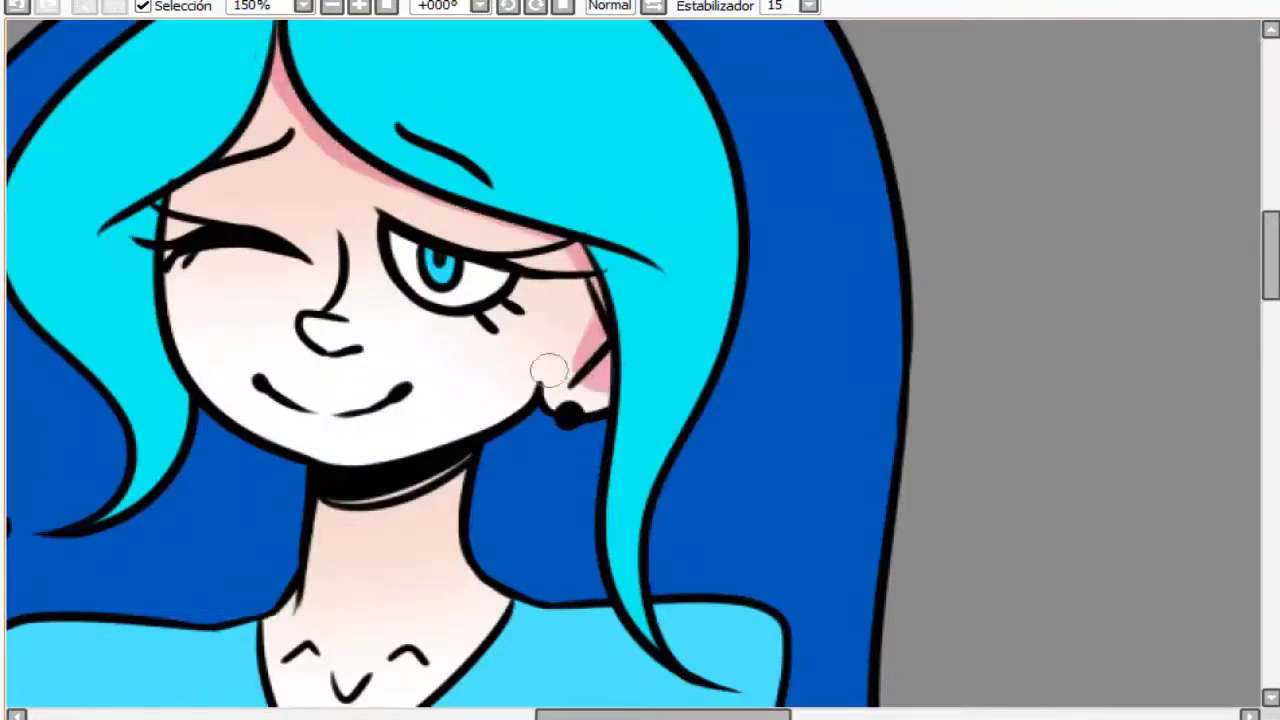
key(ctrl+z)
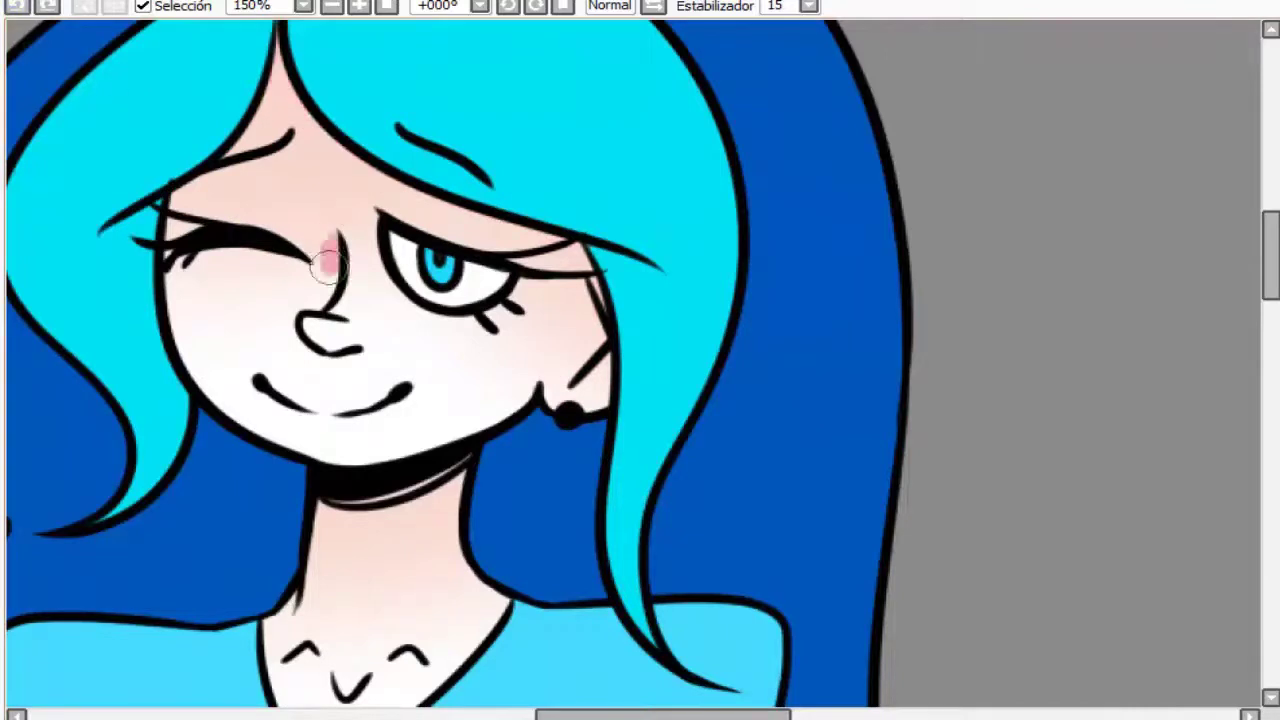
Paint hard-edged pink shadows over the winking half of the face, under the nose, and along the hairline and ear
mouse_move(327, 262)
mouse_down()
mouse_move(293, 97)
mouse_move(285, 314)
mouse_move(317, 410)
mouse_move(319, 472)
mouse_move(225, 283)
mouse_move(235, 110)
mouse_move(277, 258)
mouse_move(250, 360)
mouse_up()
scroll(320, 352, up, 3)
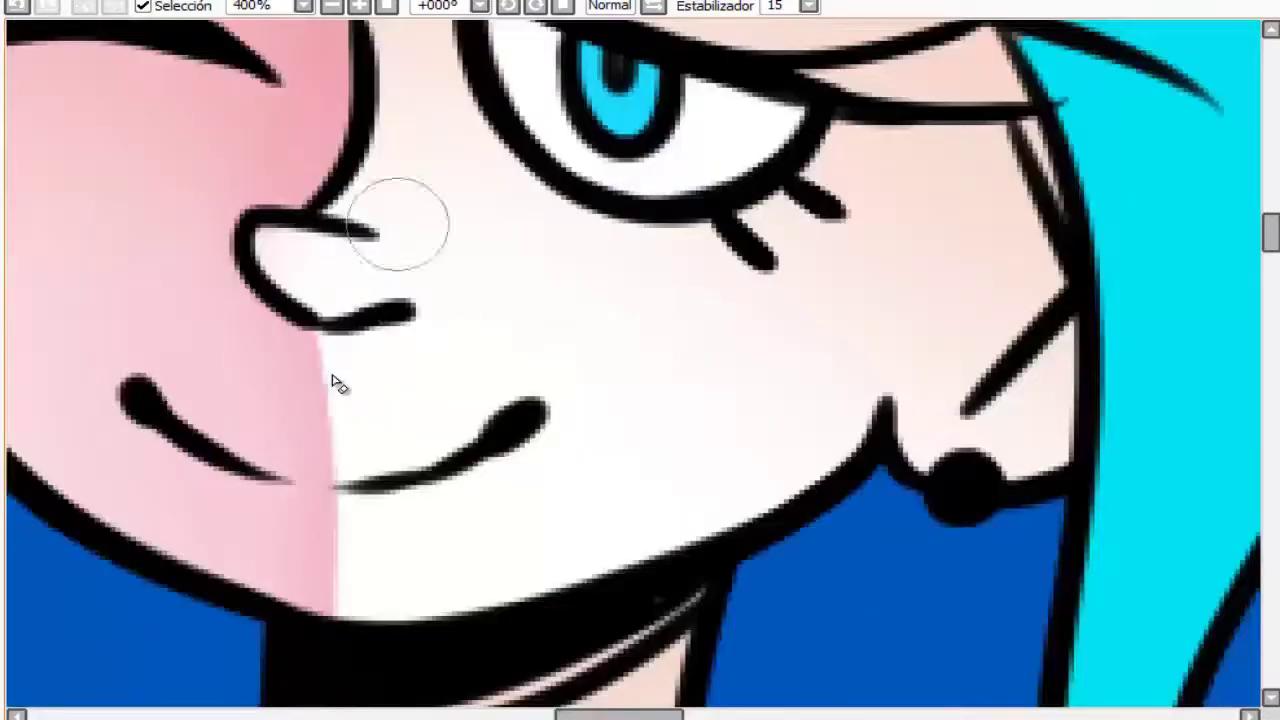
drag(255, 258, 286, 271)
scroll(356, 388, down, 3)
scroll(381, 196, up, 1)
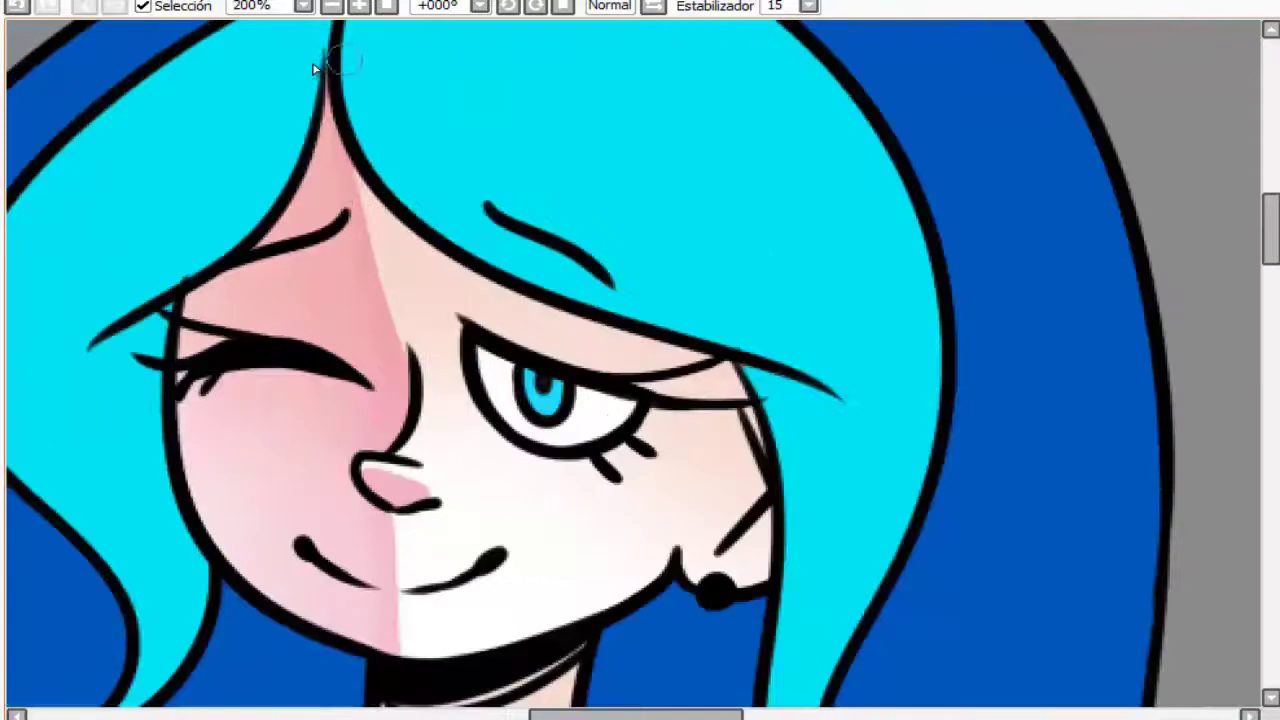
drag(370, 212, 728, 378)
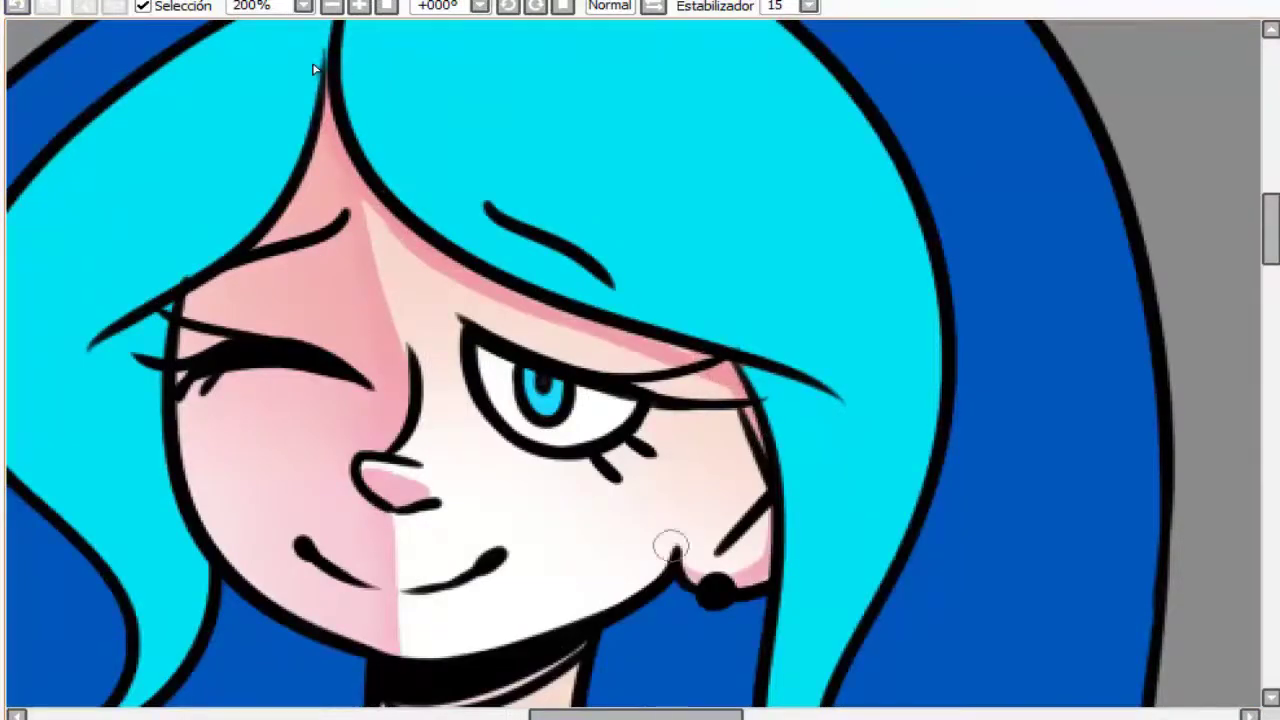
Lighten and clear the hard pink shadows over the winking half of the face, the nose, the hairline and the ear
scroll(673, 556, down, 3)
scroll(513, 479, up, 1)
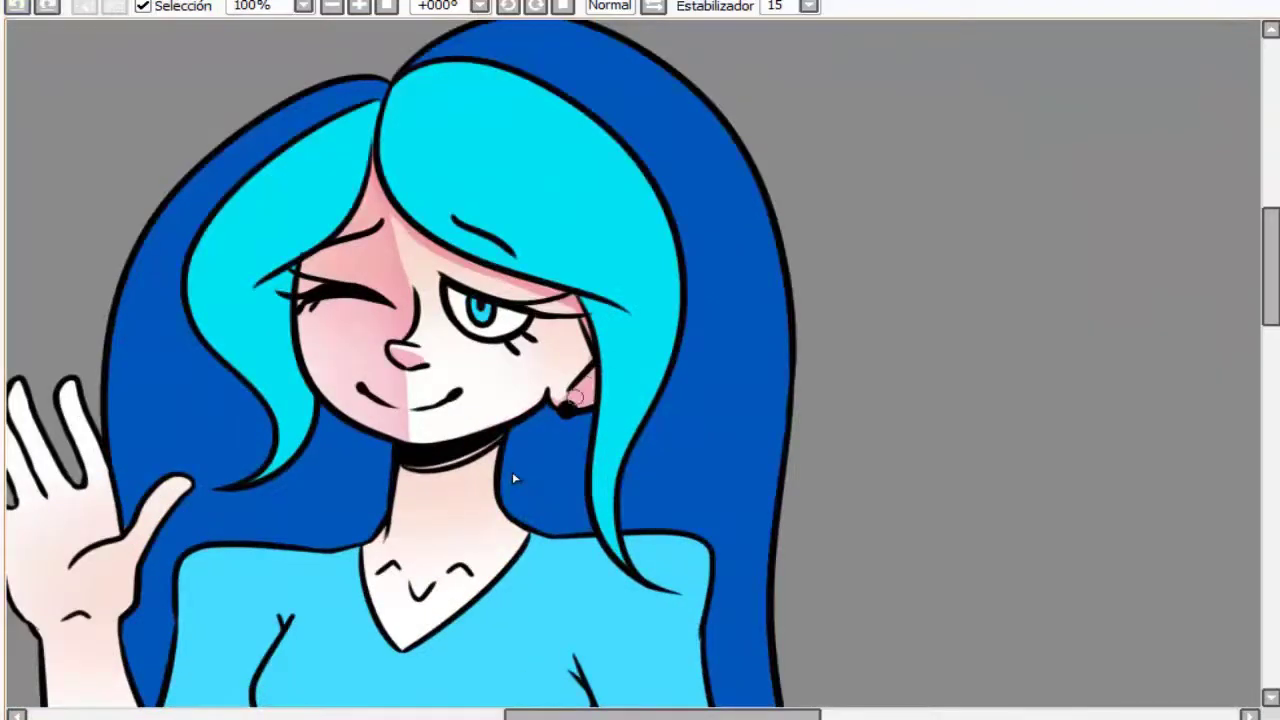
scroll(513, 479, down, 2)
scroll(340, 347, up, 3)
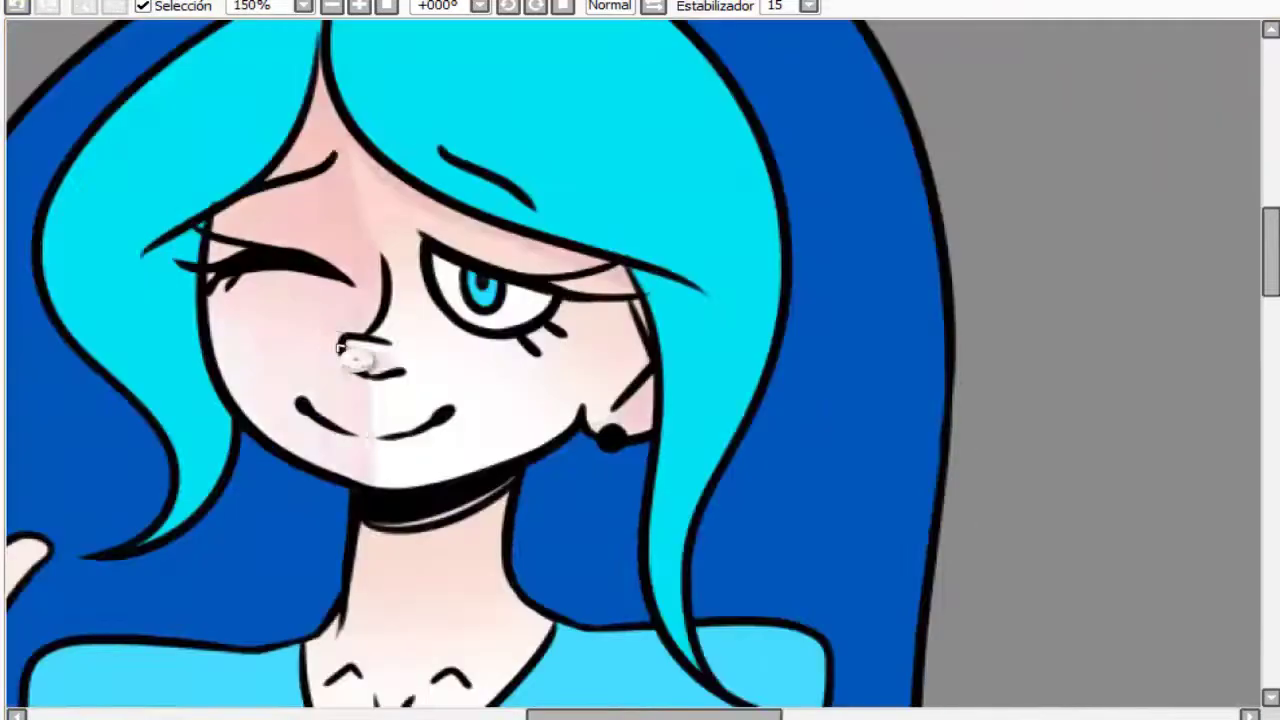
scroll(340, 347, down, 2)
Paint soft-toned, hard-edged pink shadows under the chin, down the side of the neck, between the collarbones and under the nose
scroll(183, 340, up, 3)
mouse_move(183, 340)
mouse_down()
mouse_move(391, 363)
mouse_move(452, 466)
mouse_move(372, 600)
mouse_up()
drag(234, 551, 300, 576)
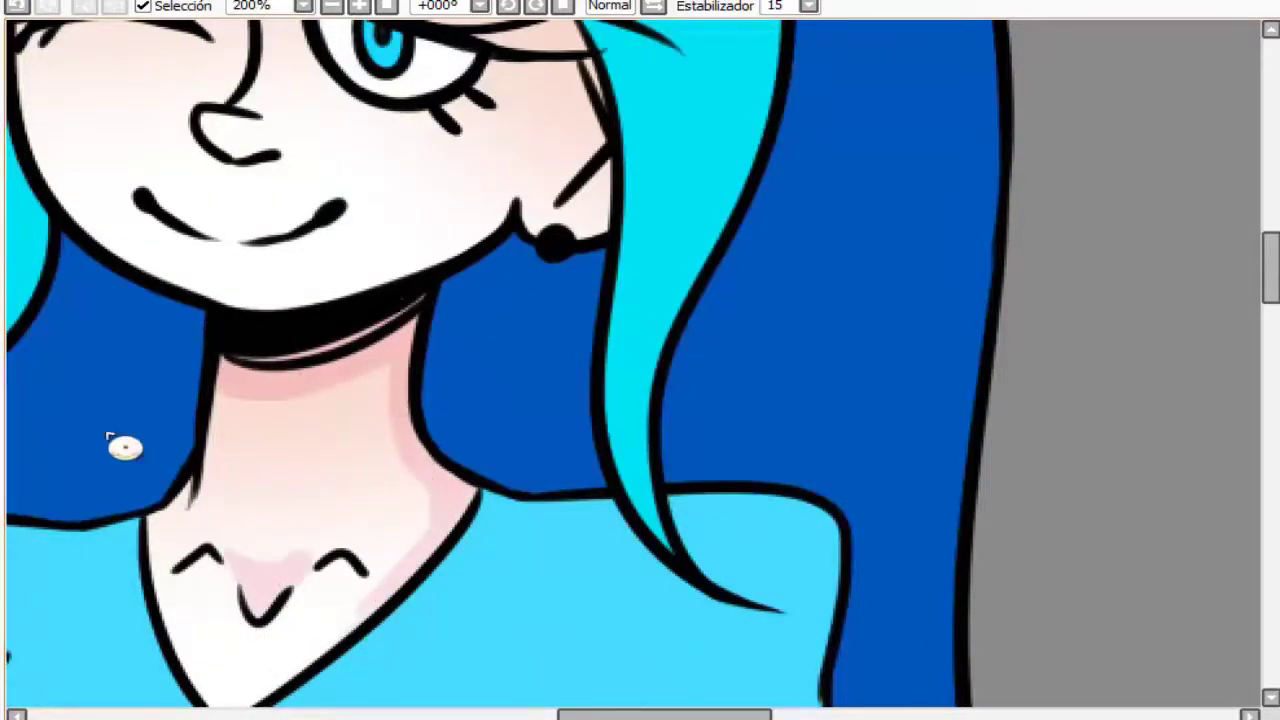
drag(286, 457, 365, 692)
drag(305, 365, 345, 378)
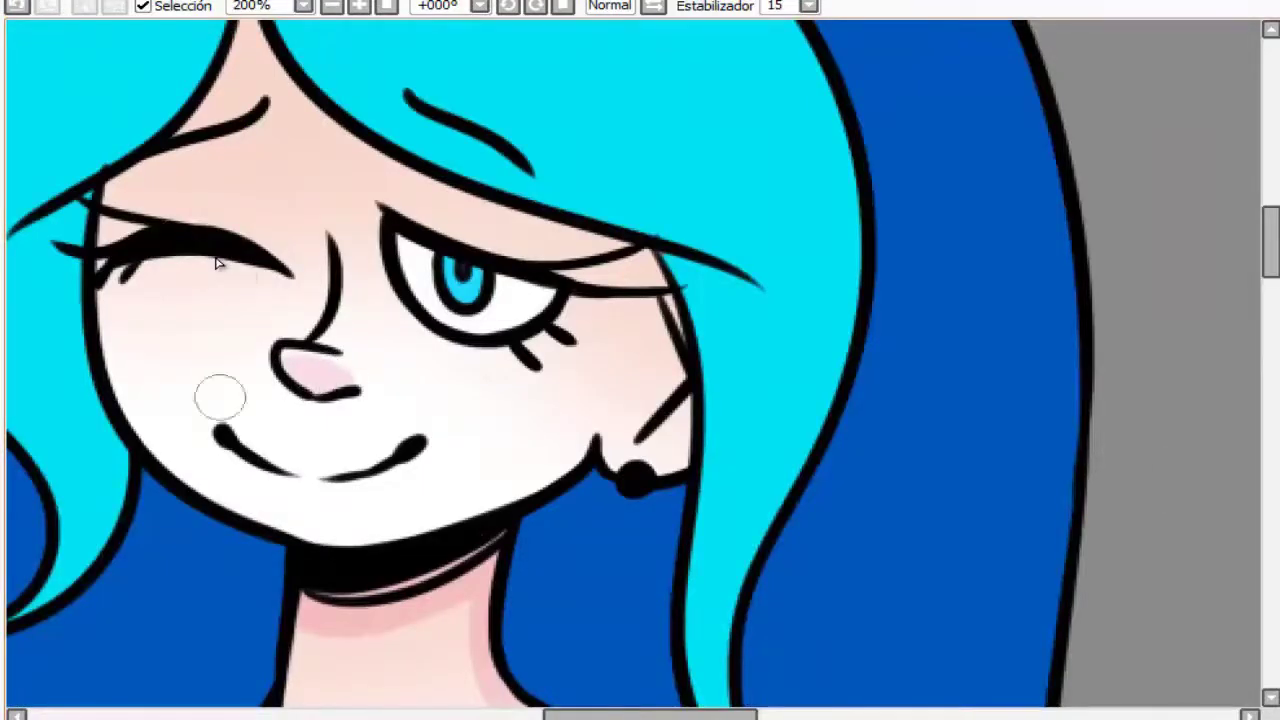
Paint pale pink shadows along the forehead hairline, over the ear and beside it, and along the jaw
scroll(145, 369, up, 1)
scroll(290, 325, down, 2)
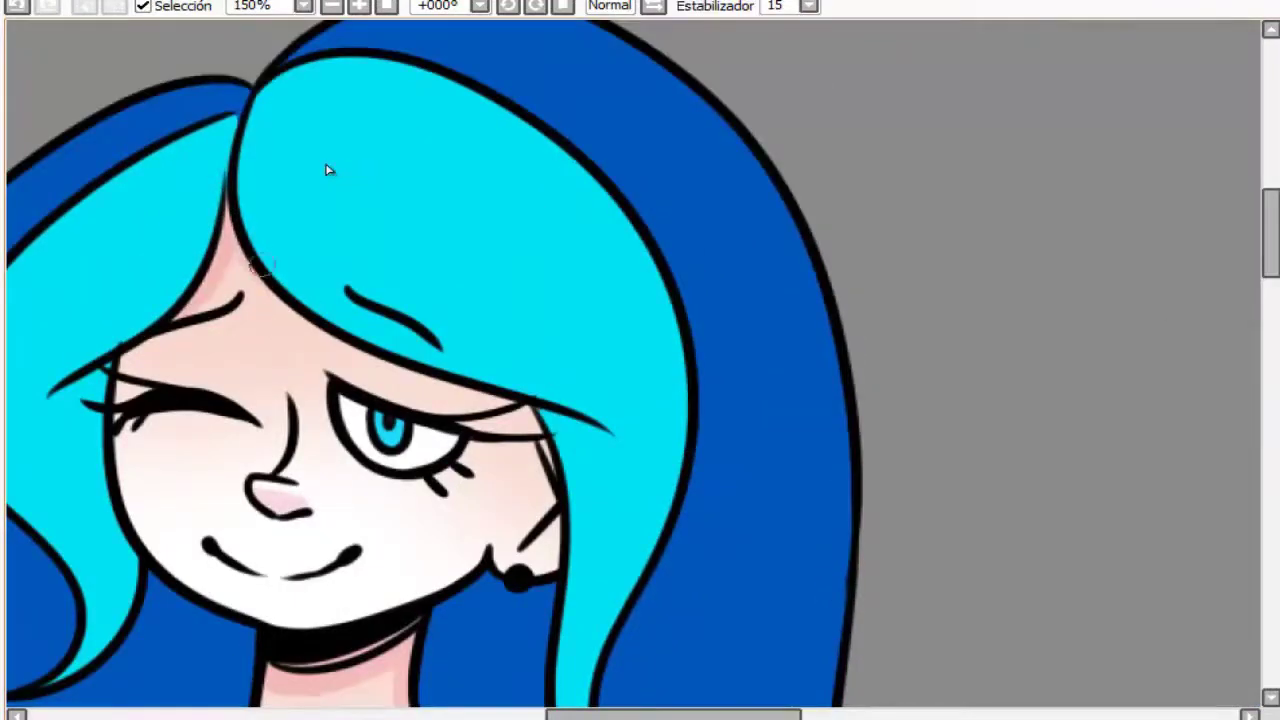
scroll(280, 523, up, 1)
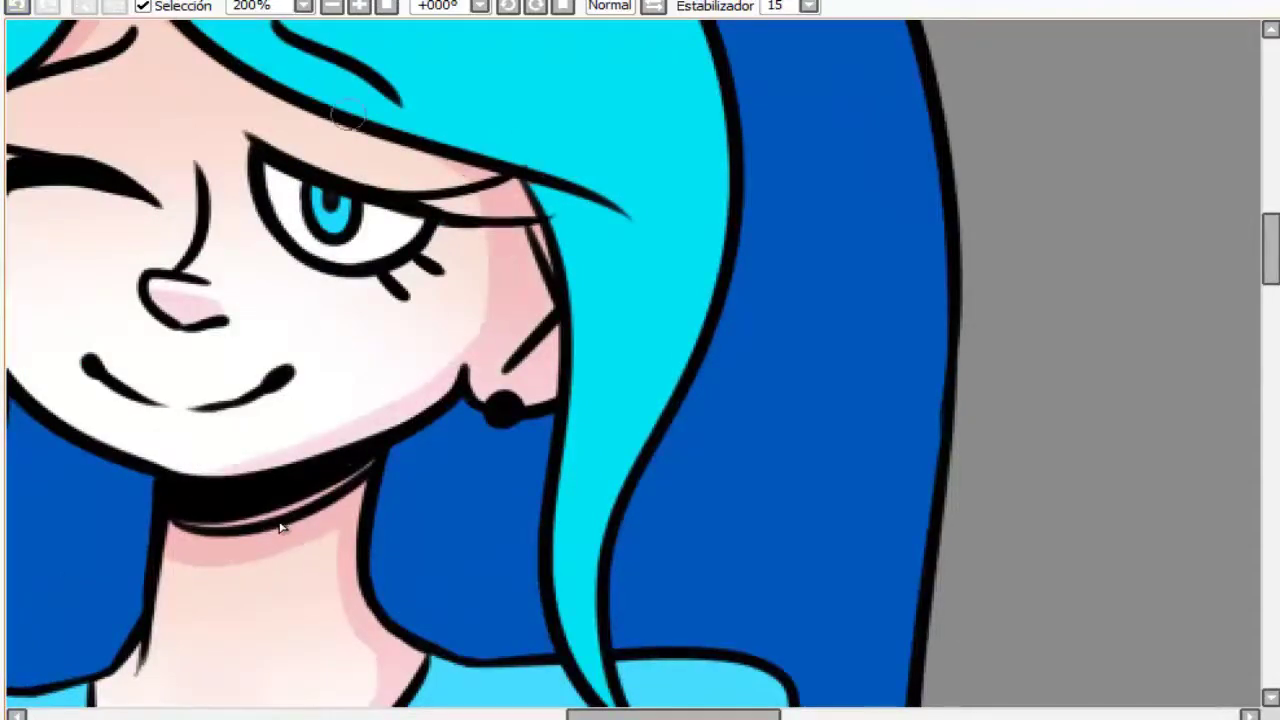
Paint pale pink shadows along the lowered forearm, the raised arm's elbow and inner edge, the wrist crease and the hand's inner edge
scroll(258, 204, up, 2)
scroll(427, 520, down, 2)
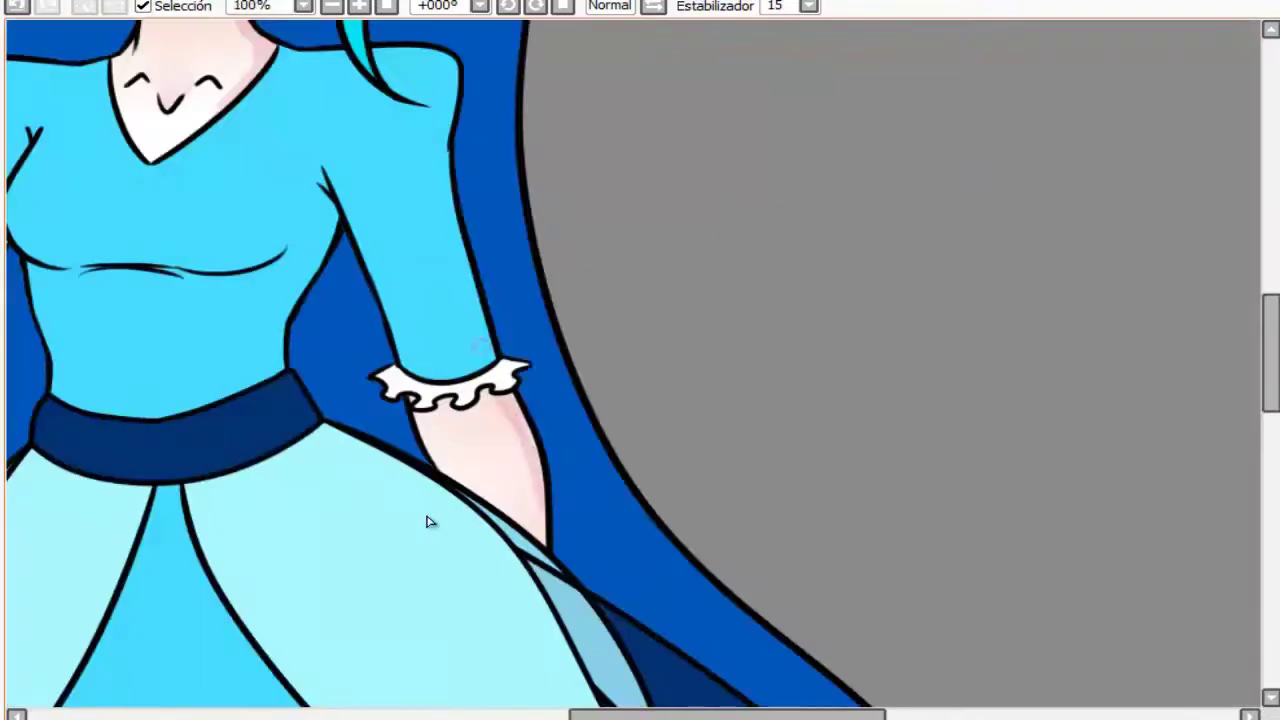
scroll(427, 520, down, 2)
scroll(533, 513, up, 2)
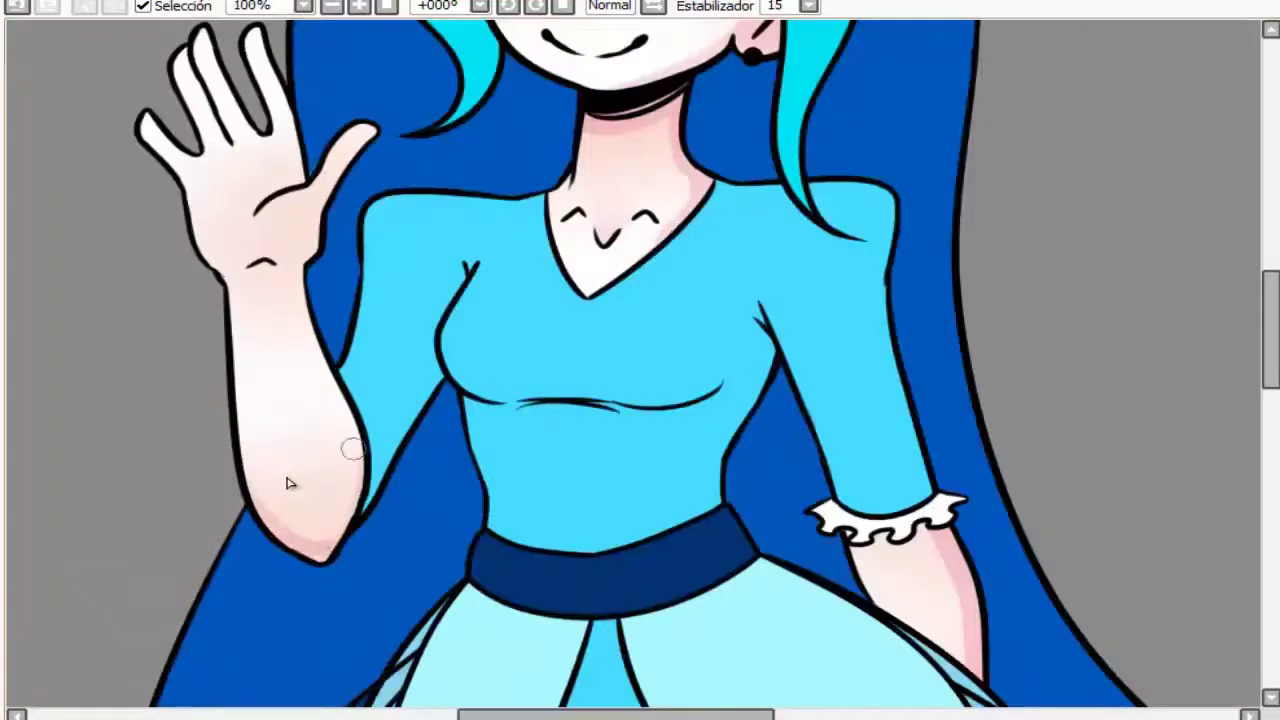
scroll(287, 484, up, 1)
scroll(312, 330, up, 2)
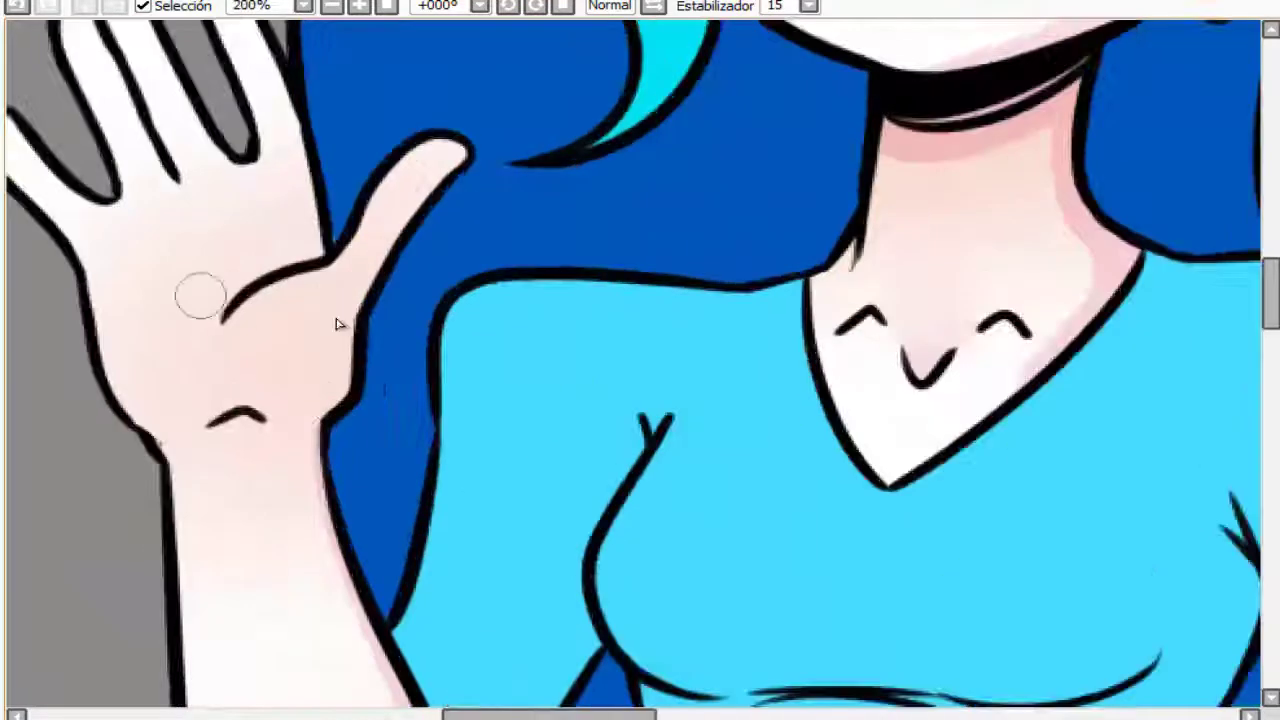
scroll(248, 245, up, 2)
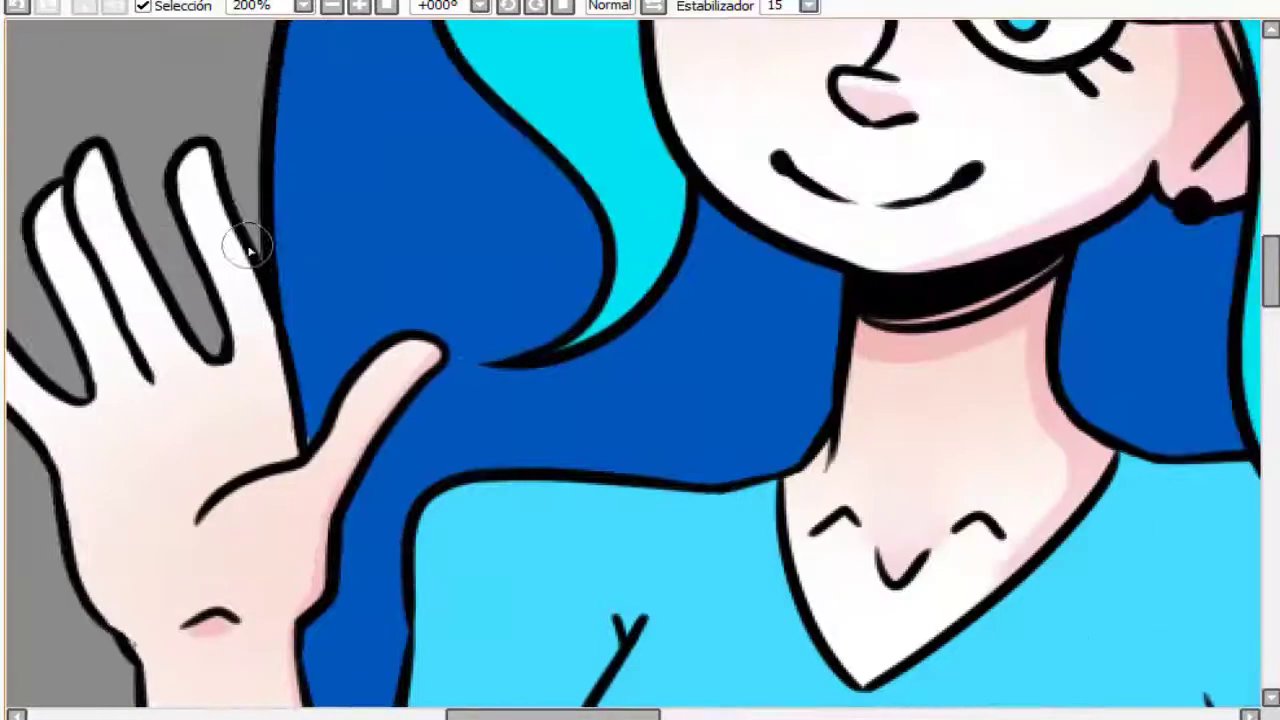
drag(248, 229, 281, 426)
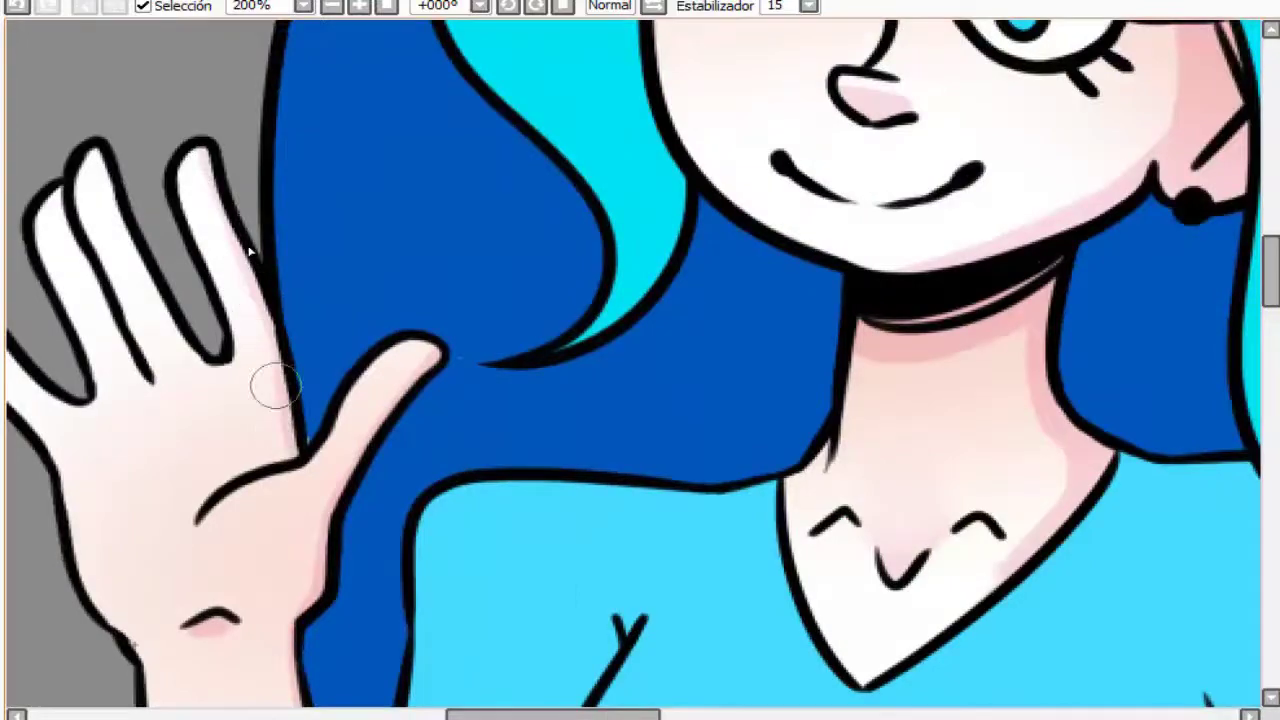
Try pink shadows across the lower fingers and around the edge of the palm on the waving hand
mouse_move(264, 178)
mouse_down()
mouse_move(262, 270)
mouse_move(238, 340)
mouse_up()
scroll(267, 263, left, 3)
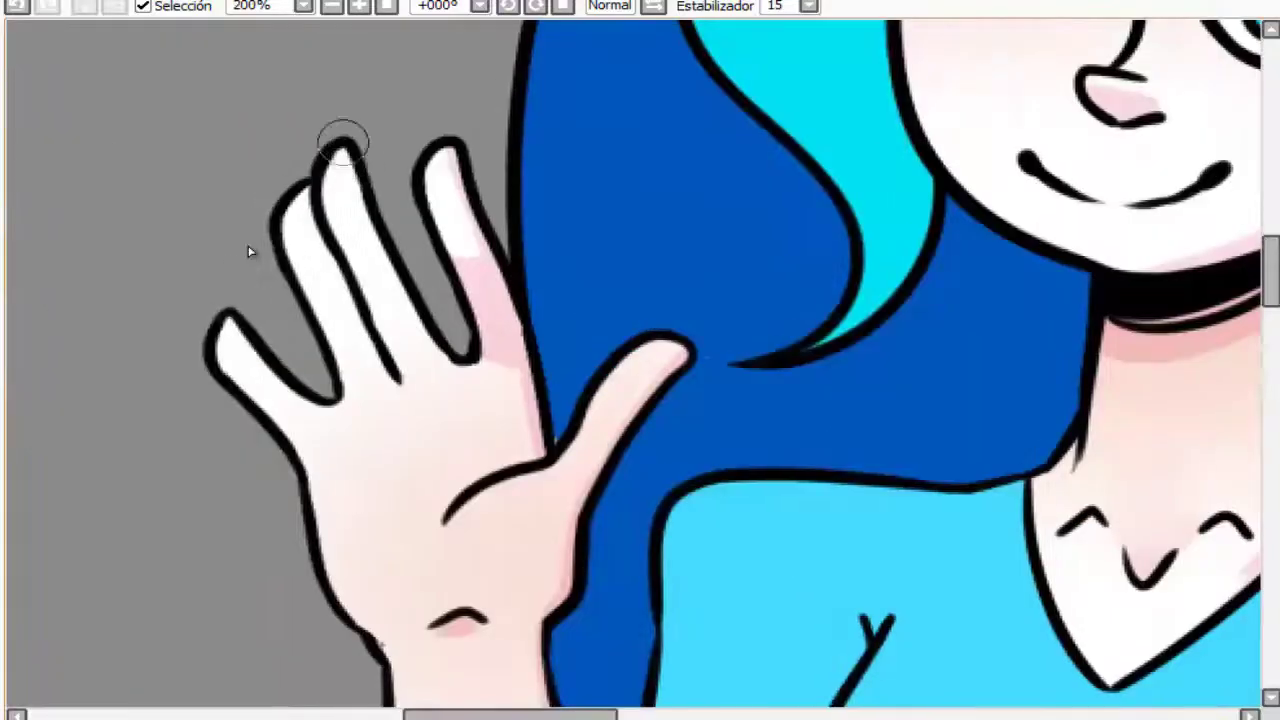
mouse_move(325, 400)
mouse_down()
mouse_move(387, 275)
mouse_move(418, 361)
mouse_move(307, 300)
mouse_move(388, 355)
mouse_up()
mouse_move(272, 370)
mouse_down()
mouse_move(351, 500)
mouse_move(420, 540)
mouse_up()
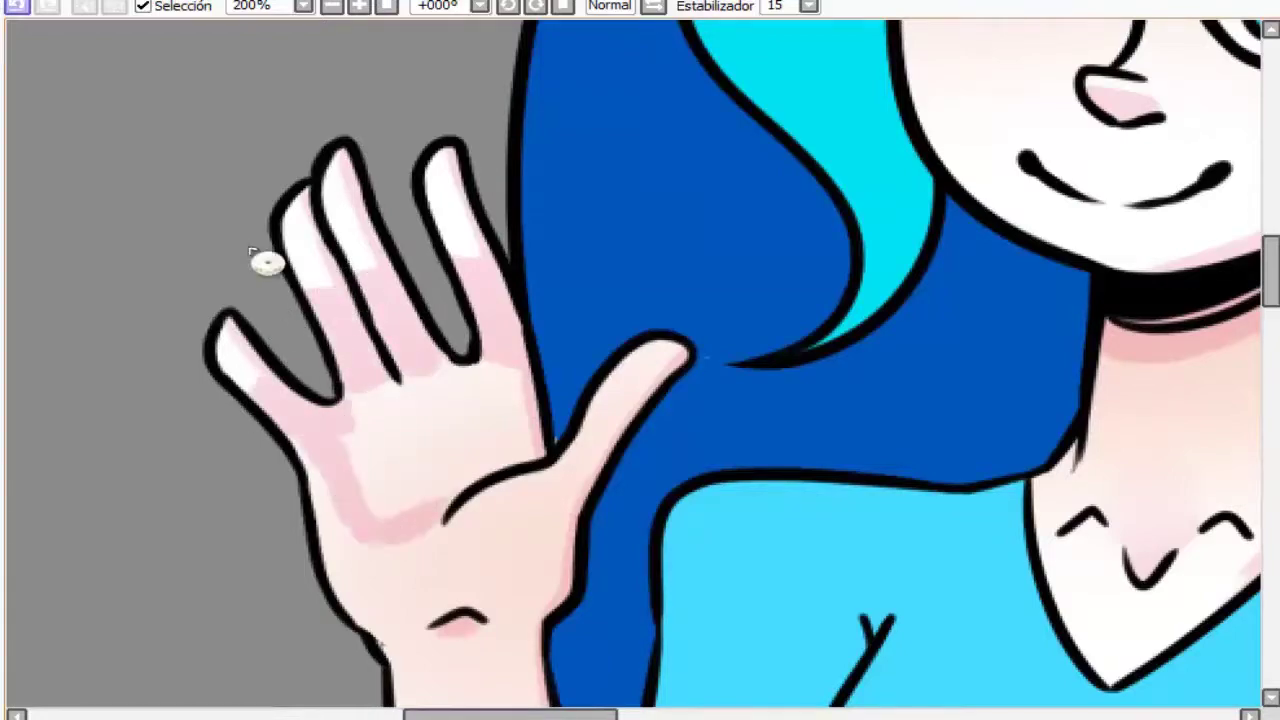
Undo the pink shadows on the fingers and palm
key(ctrl+z)
key(ctrl+z)
key(ctrl+z)
key(ctrl+z)
key(ctrl+z)
key(ctrl+z)
key(ctrl+z)
scroll(251, 251, down, 2)
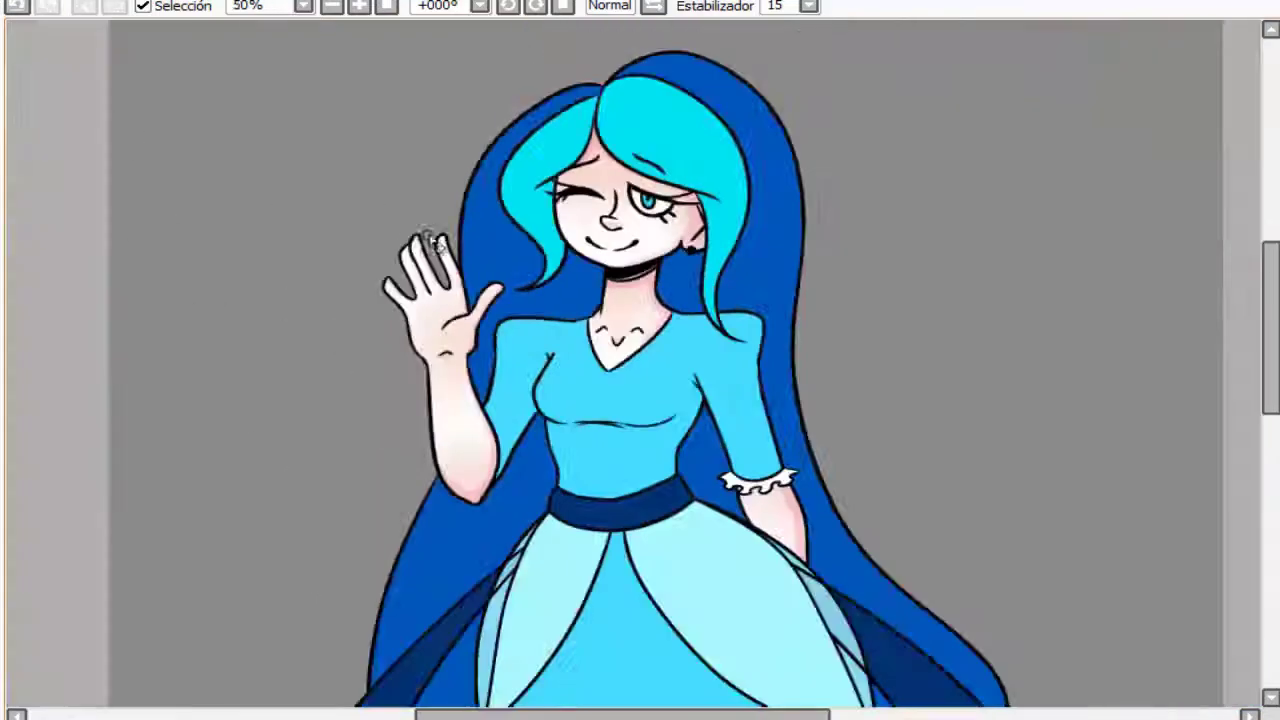
Hide the skin colours and paint thin cream highlights along the winking side of the face and on the nose
scroll(340, 218, up, 2)
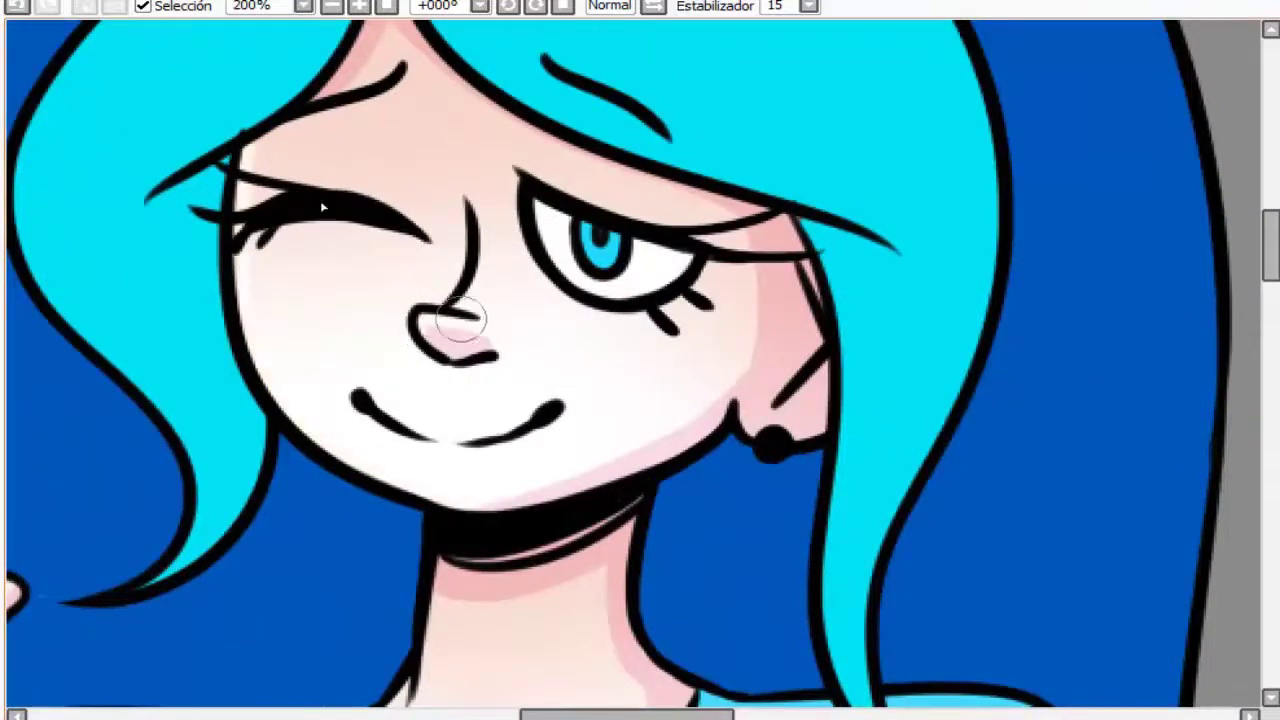
key(ctrl+z)
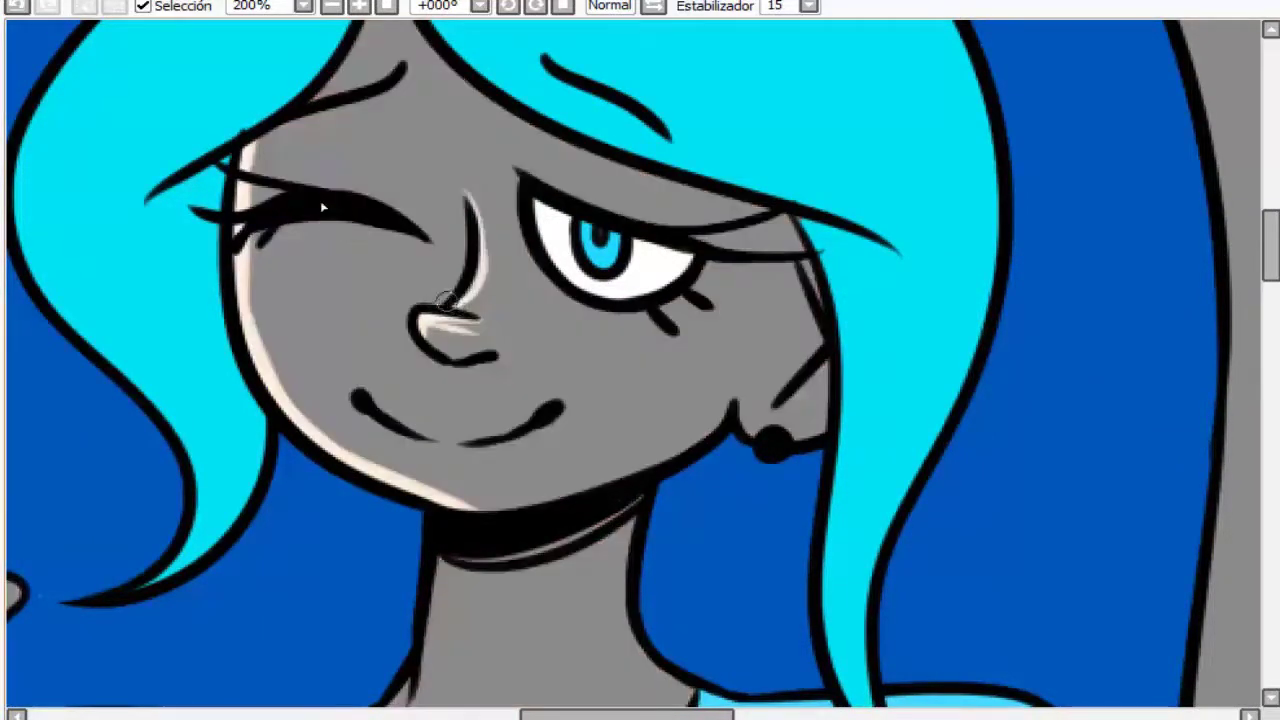
scroll(345, 205, down, 2)
scroll(376, 297, up, 2)
scroll(335, 378, down, 3)
scroll(300, 380, up, 4)
Paint thin cream highlights along the neck, collarbones, fingers and the thumb with its base on the waving hand
drag(250, 350, 300, 390)
drag(470, 515, 540, 430)
drag(490, 480, 583, 383)
scroll(583, 383, down, 2)
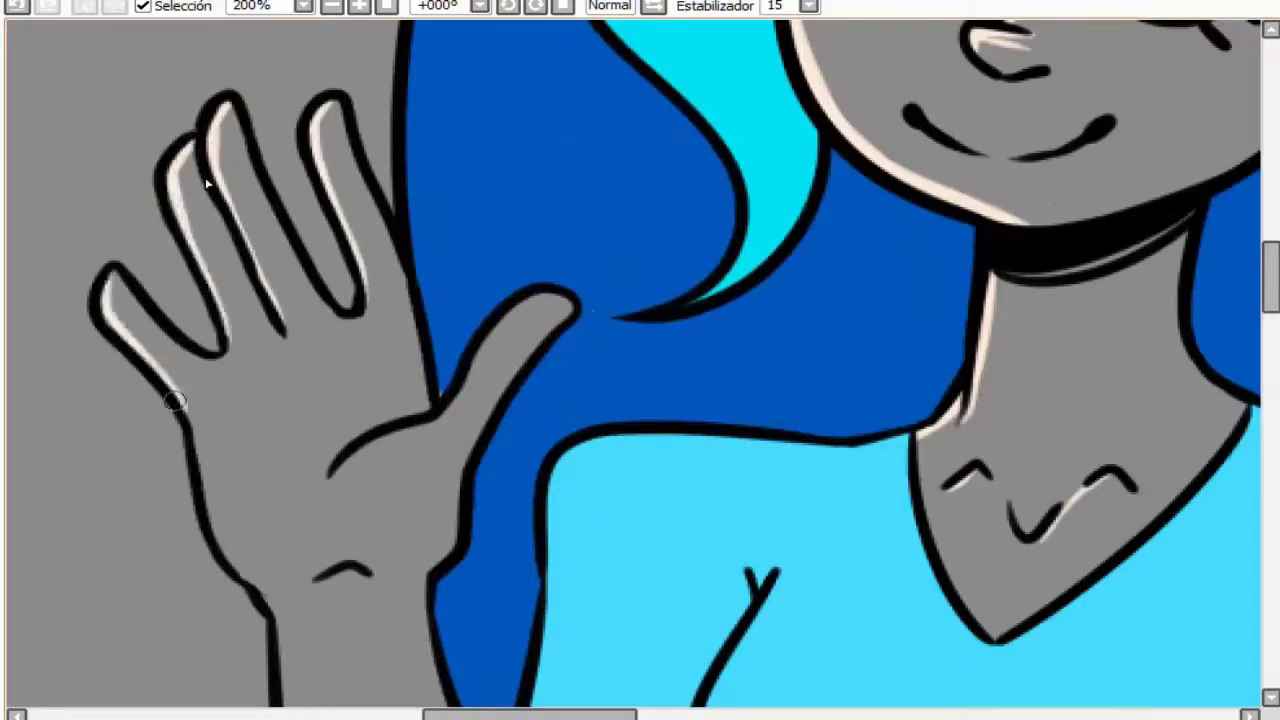
drag(375, 444, 572, 298)
Paint a thin cream highlight along the outer edge of the waving hand's palm, wrist and forearm
scroll(560, 300, down, 5)
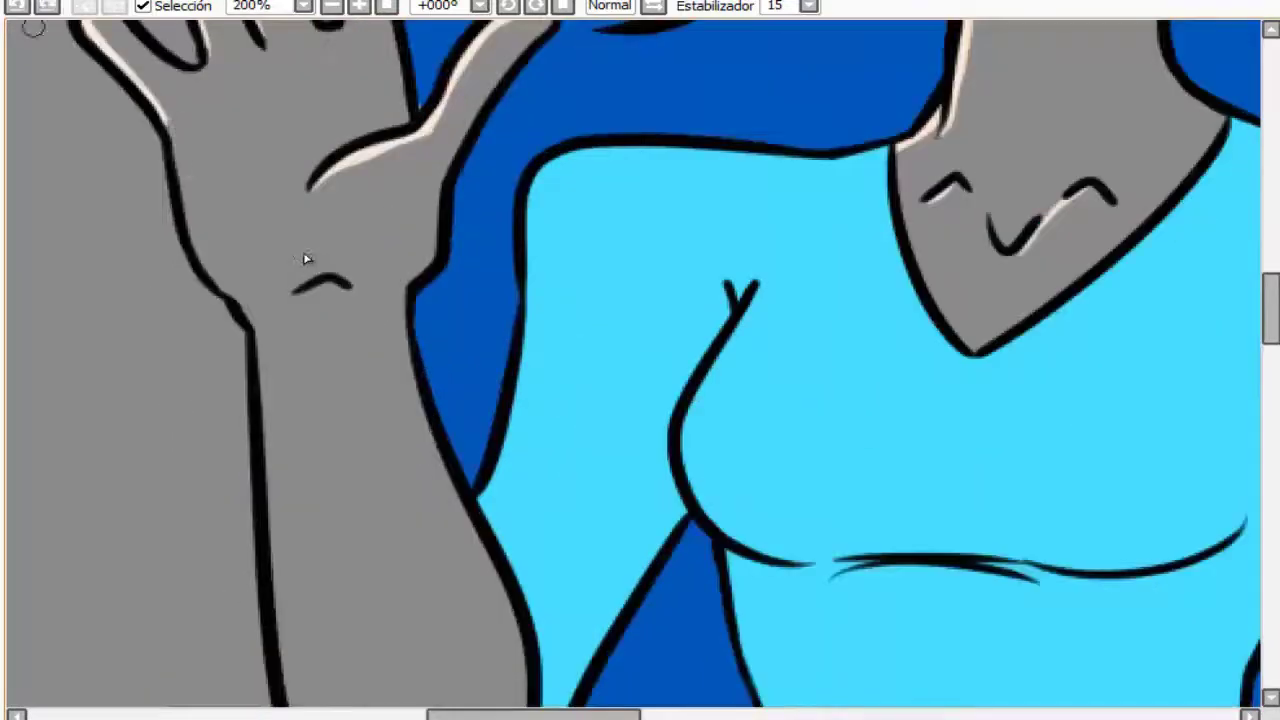
drag(165, 125, 236, 292)
scroll(306, 259, down, 1)
drag(232, 215, 252, 470)
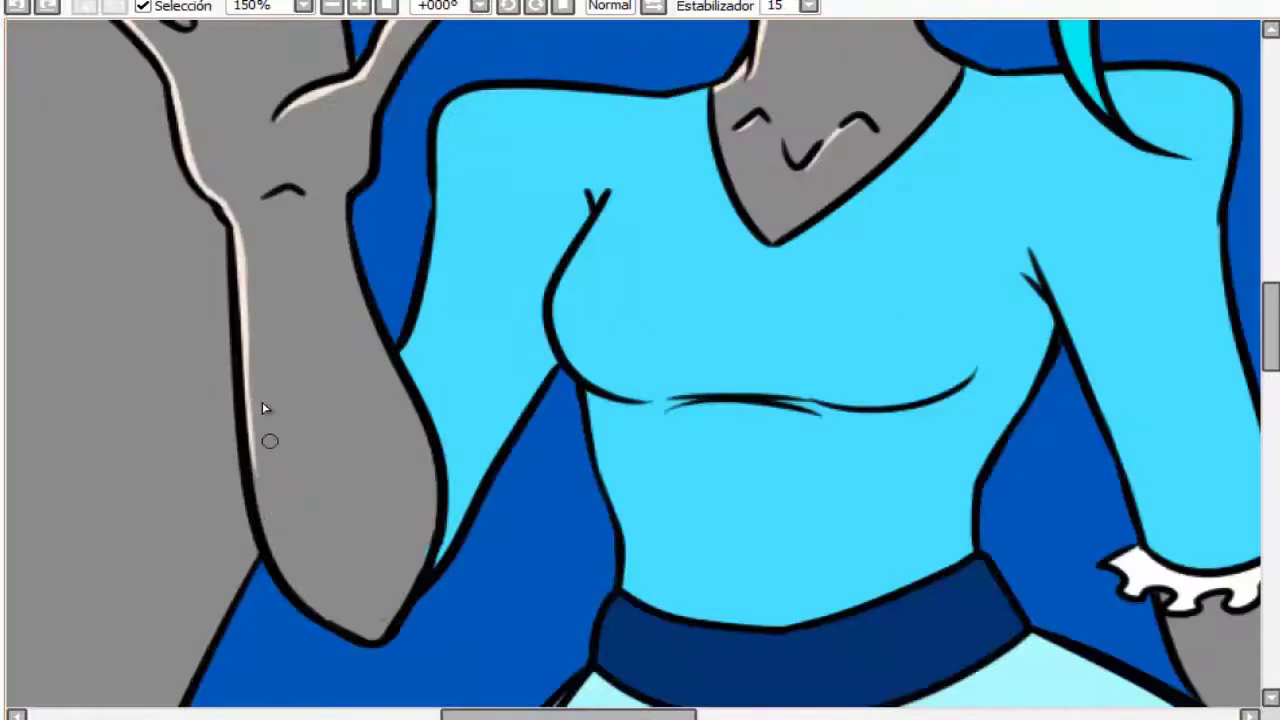
scroll(265, 412, down, 3)
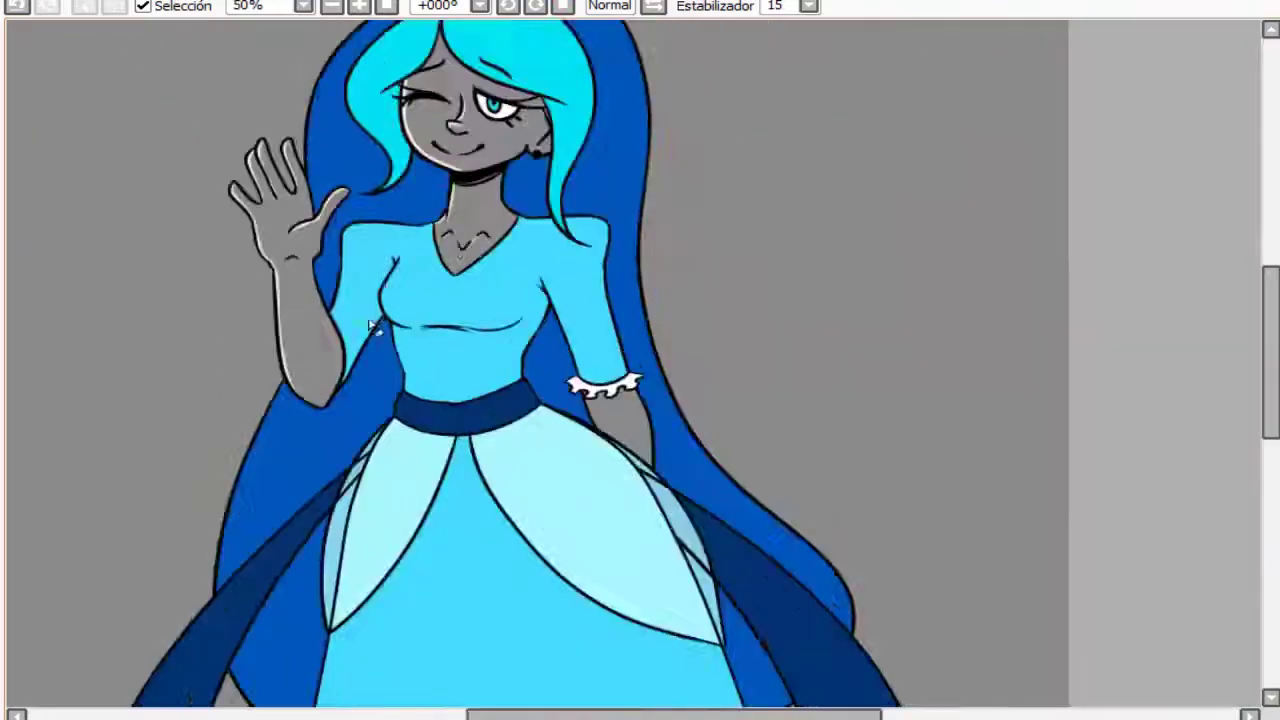
Show the skin colours again and check the highlights against the whole figure
scroll(414, 323, up, 5)
scroll(434, 343, down, 5)
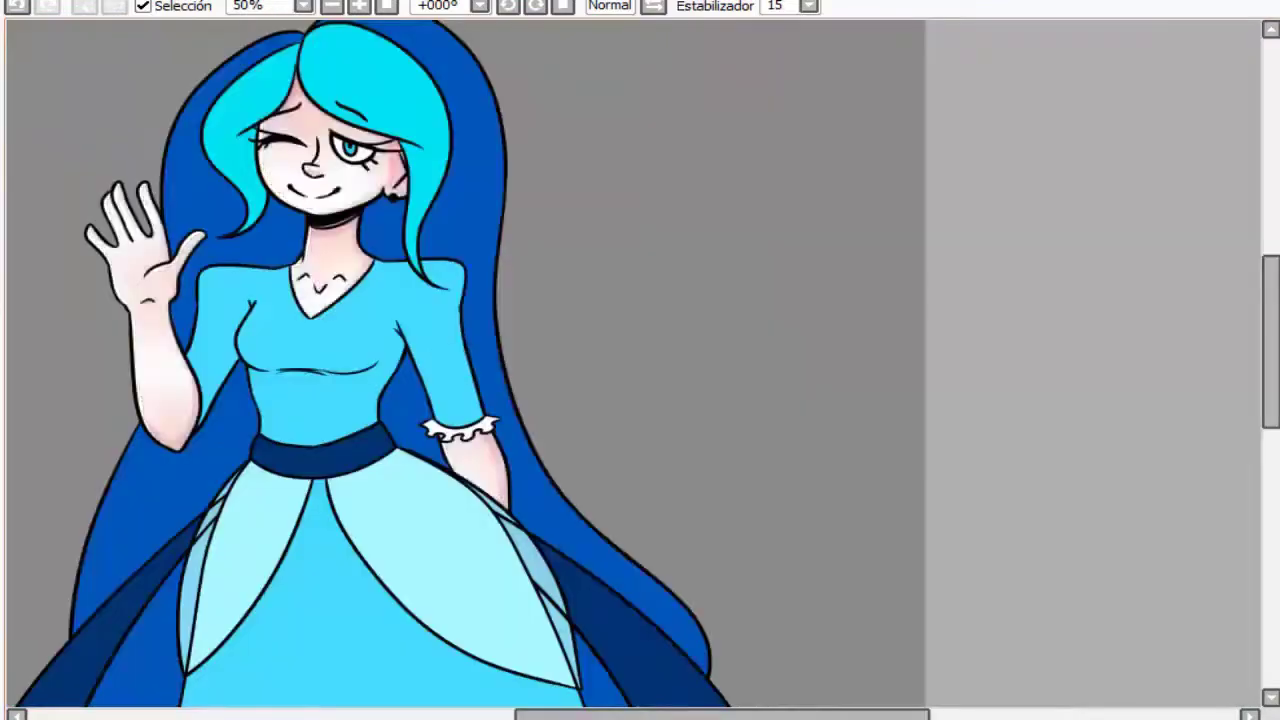
scroll(465, 360, down, 1)
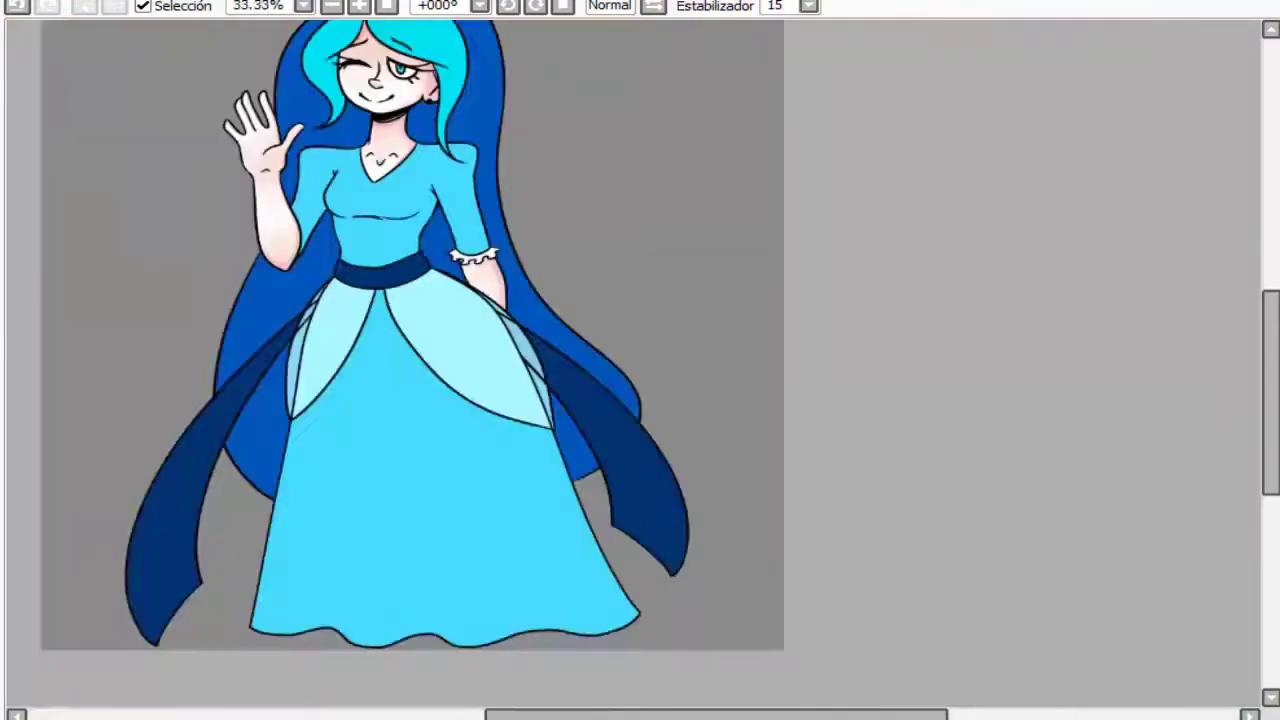
Paint dark blue bands across the bangs and back hair and fade their lower edges into a gradient
scroll(465, 360, up, 2)
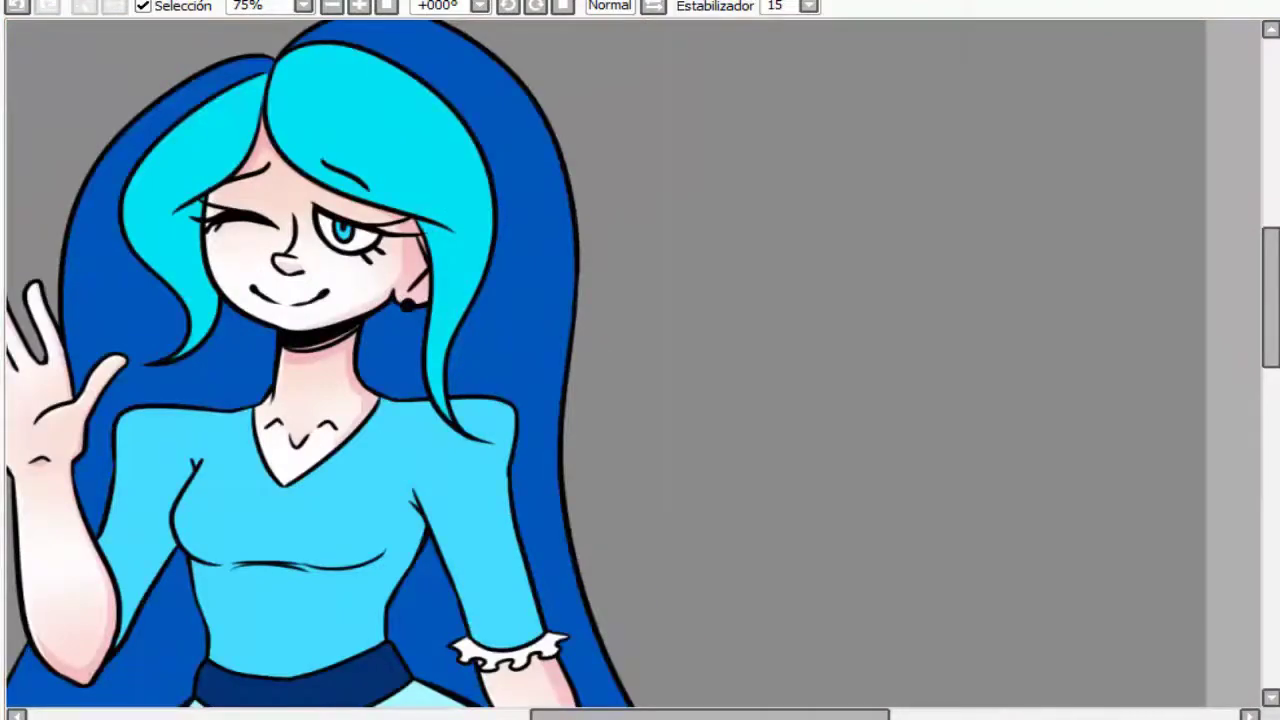
drag(112, 158, 545, 168)
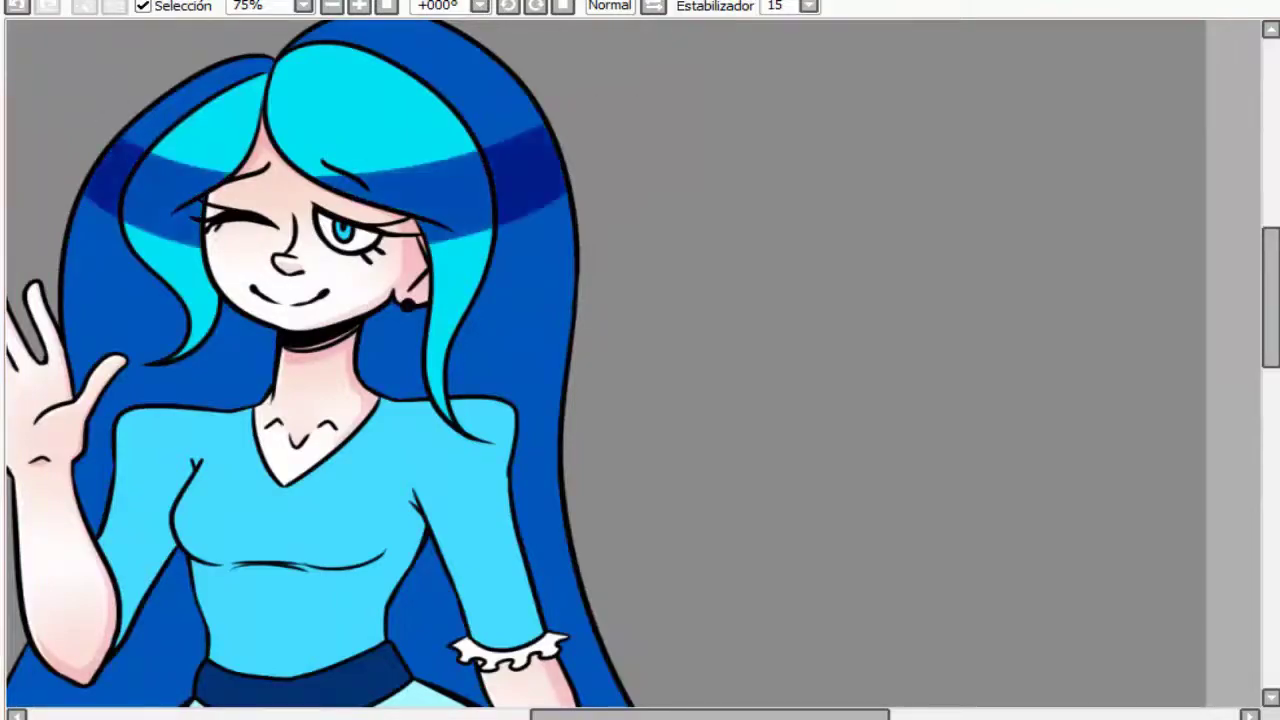
scroll(540, 290, down, 2)
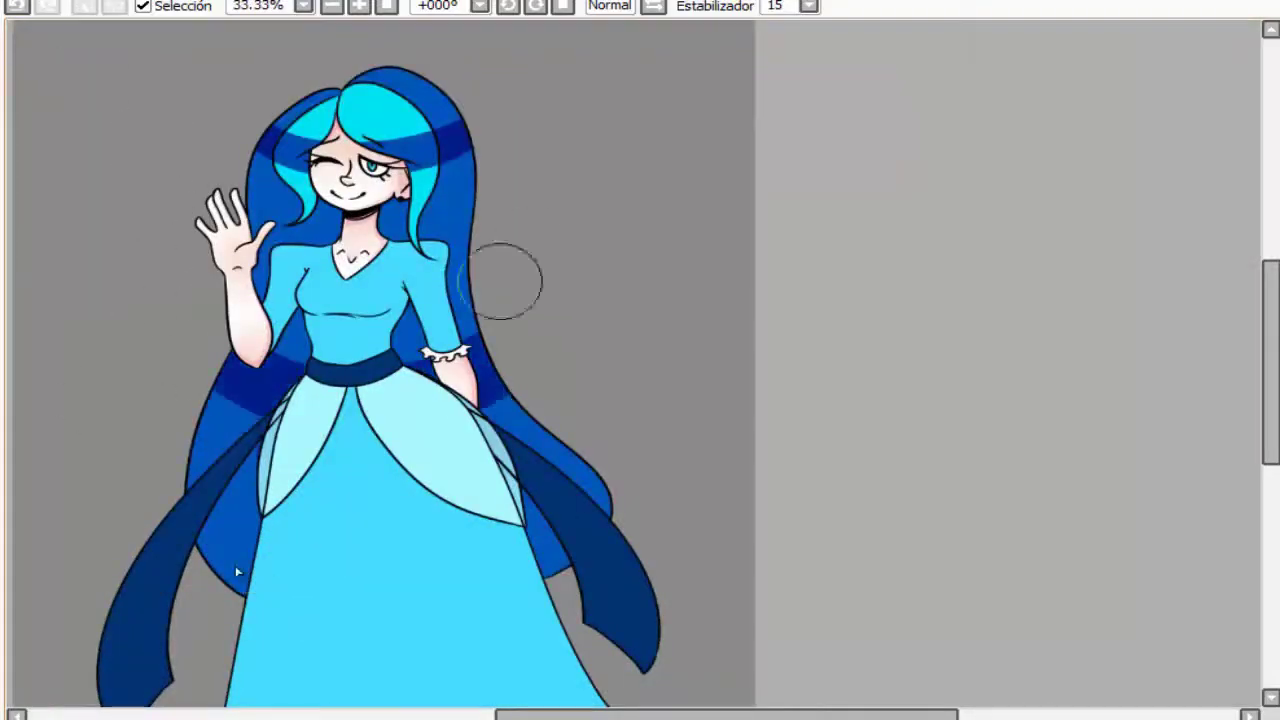
drag(250, 150, 543, 143)
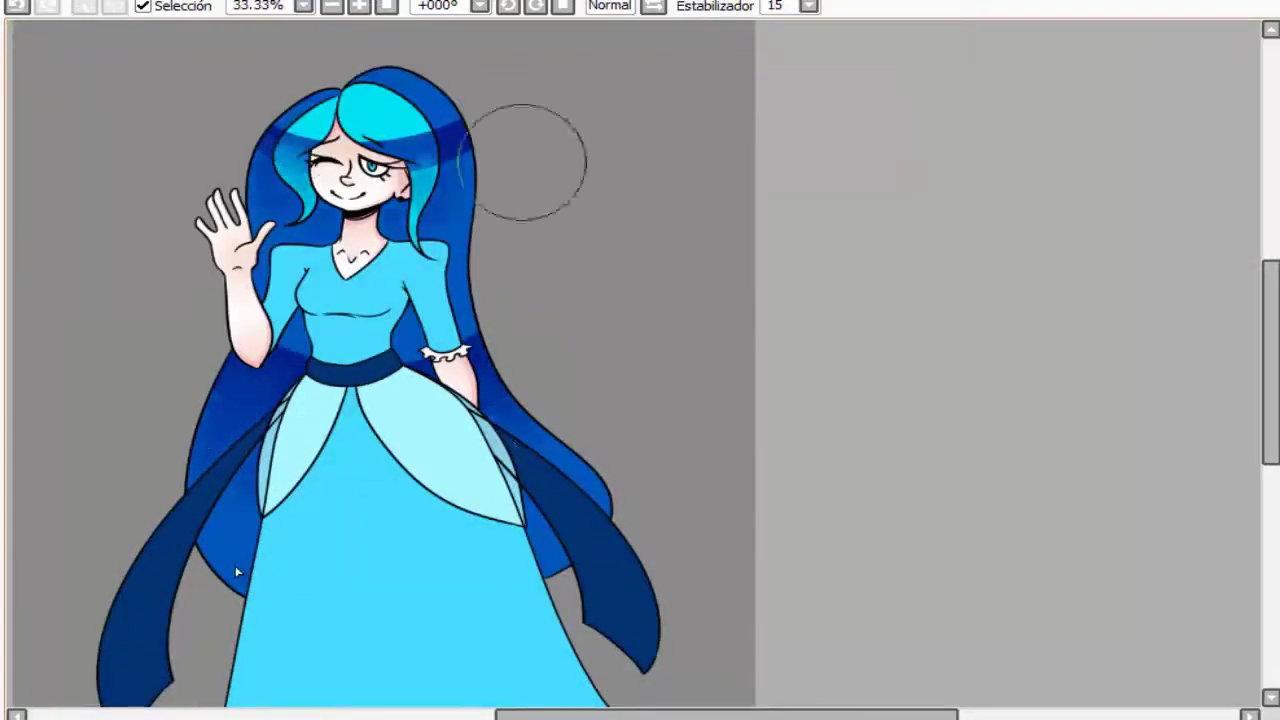
Lighten the hair colours by raising the luminance to +25 with hue and saturation at 0
key(ctrl+u)
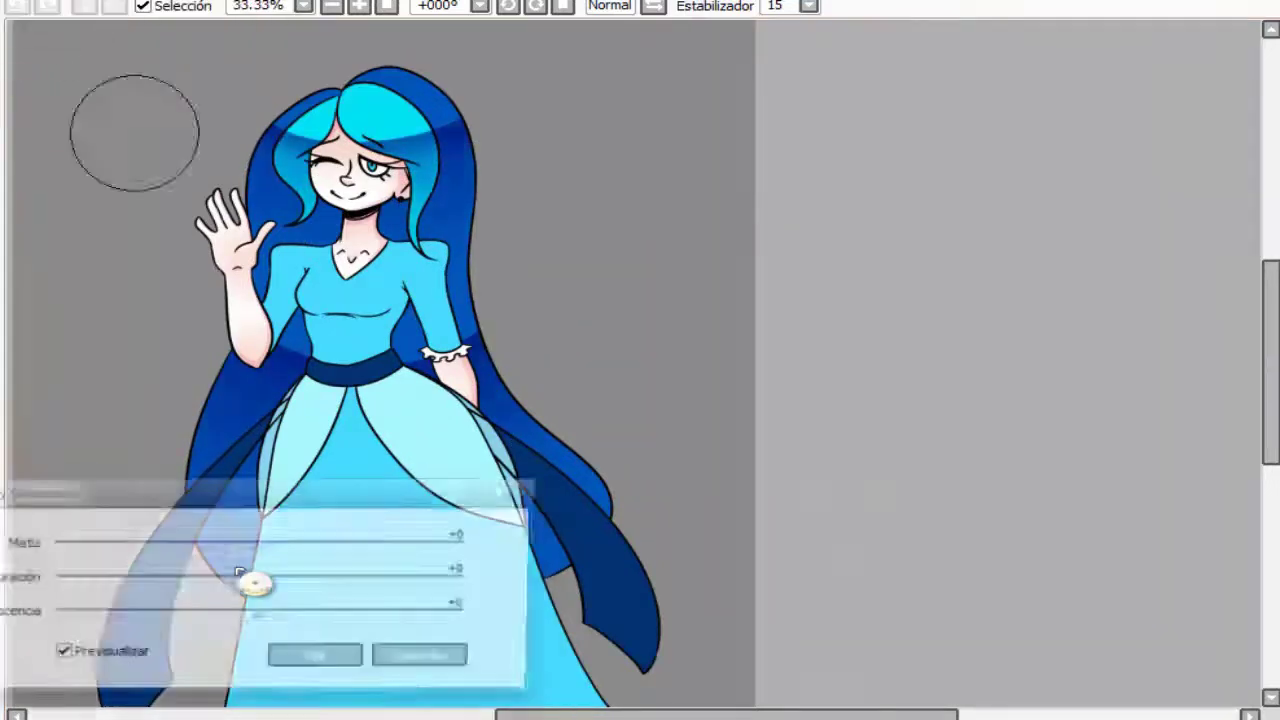
drag(470, 545, 258, 545)
drag(259, 617, 305, 617)
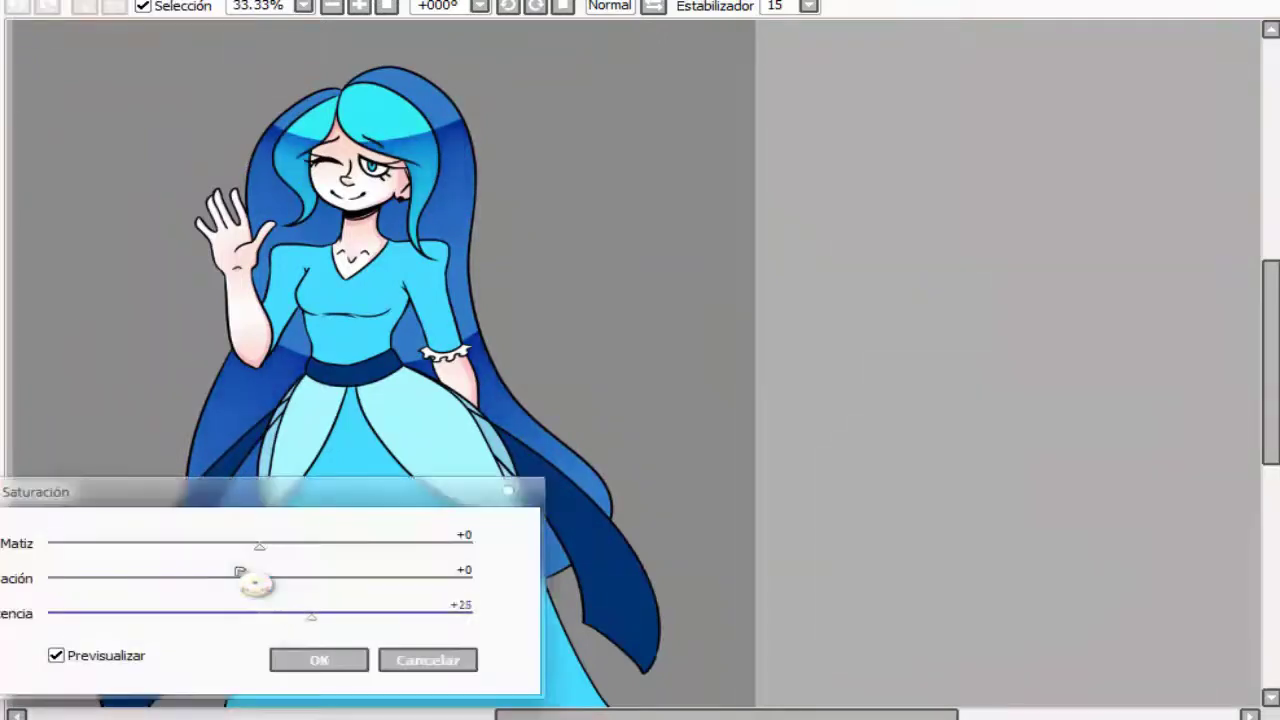
key(Return)
Clear the dark bands from the hair and paint hard-edged blue shadows along the upper and outer edges of the bangs
scroll(337, 286, up, 7)
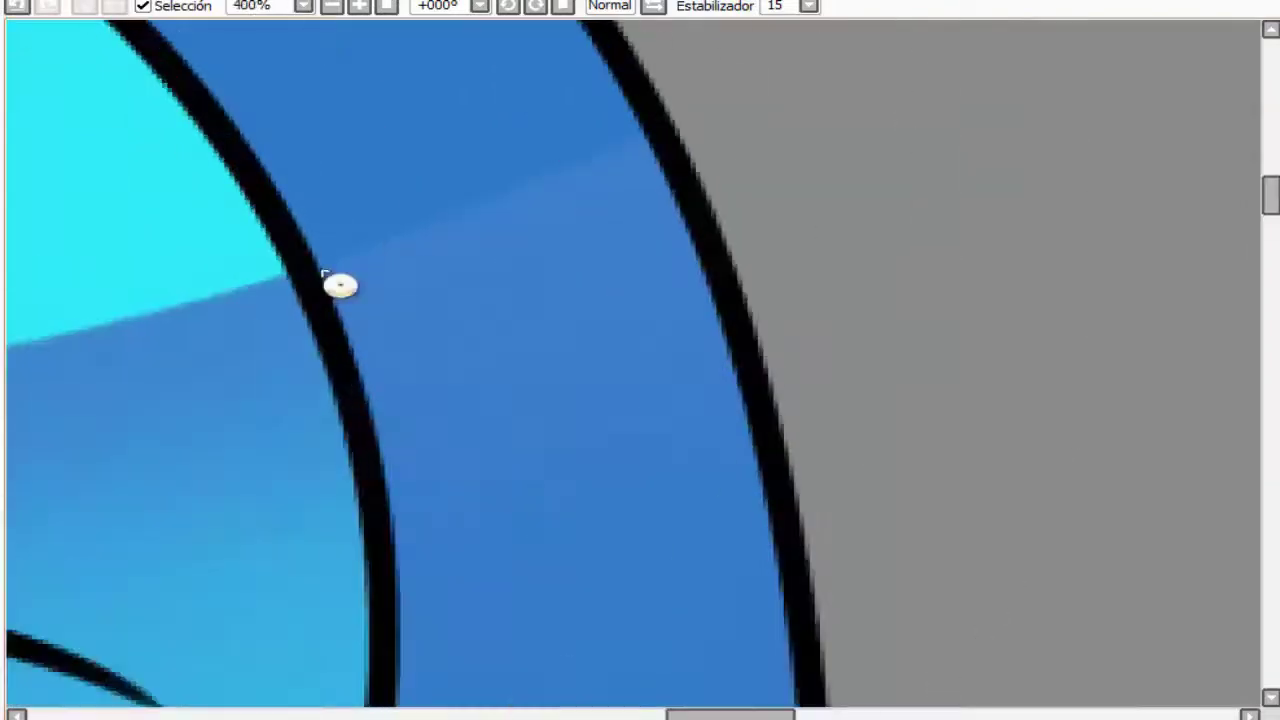
scroll(340, 286, down, 5)
scroll(378, 370, up, 1)
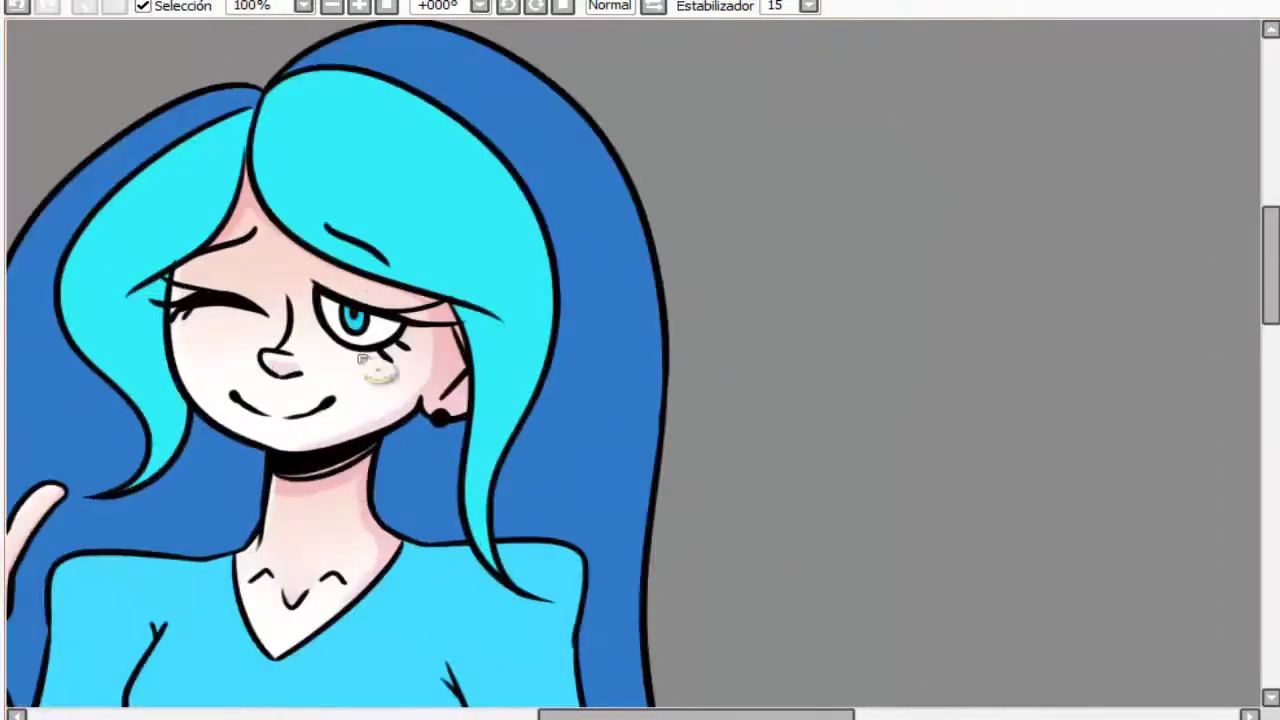
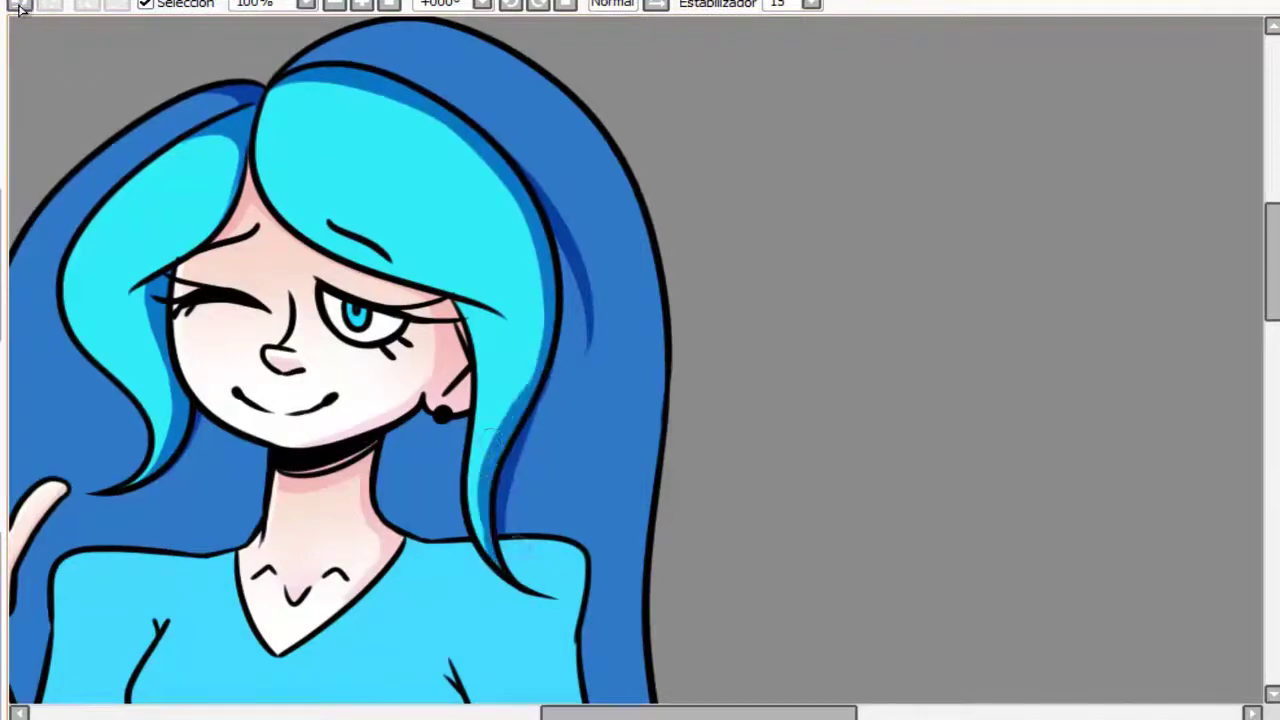
scroll(571, 600, up, 2)
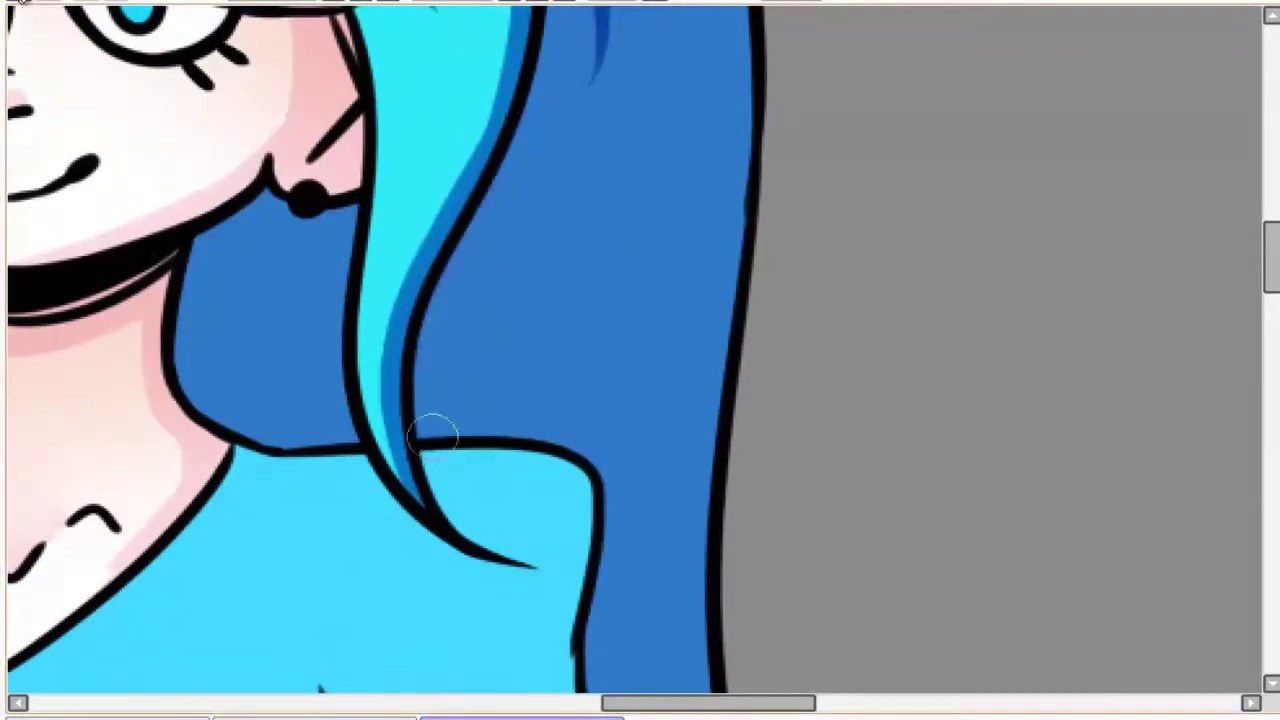
Paint a hard-edged dark blue shadow along the outer edge of the back hair, from beside the face down to the sash tail
scroll(395, 364, down, 3)
scroll(397, 368, up, 3)
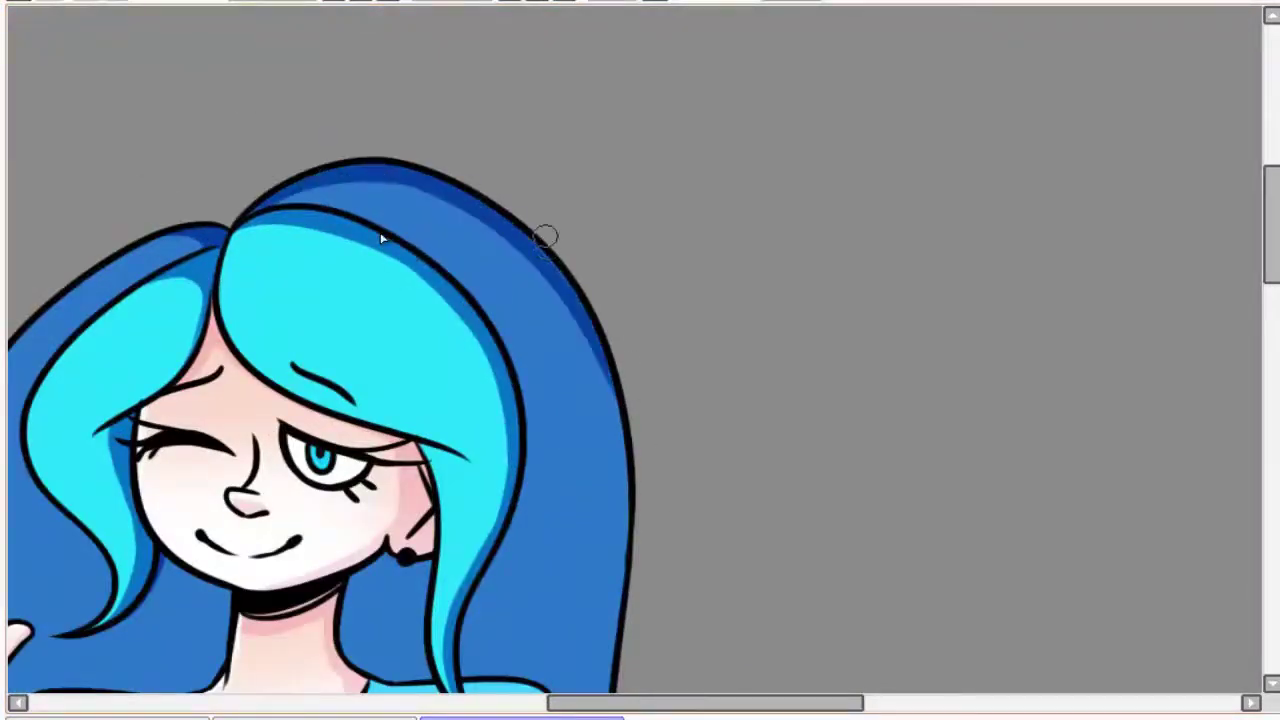
scroll(557, 320, down, 2)
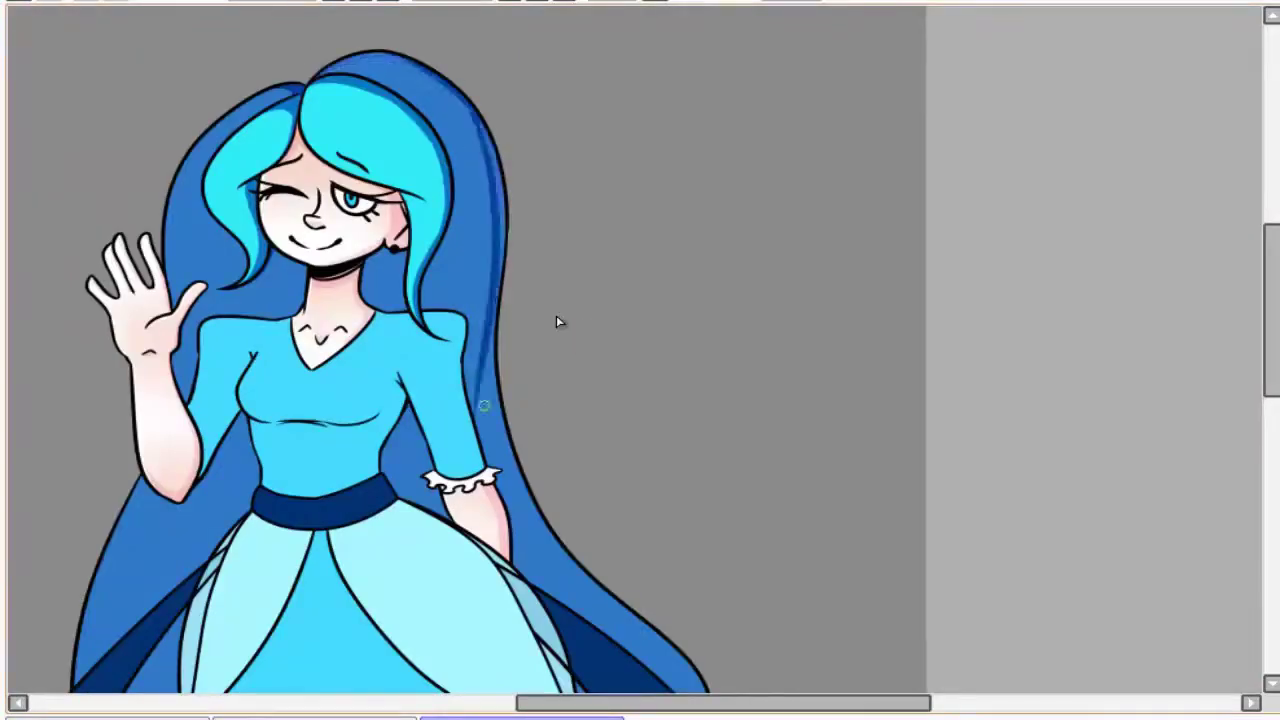
scroll(558, 321, down, 3)
scroll(554, 306, up, 2)
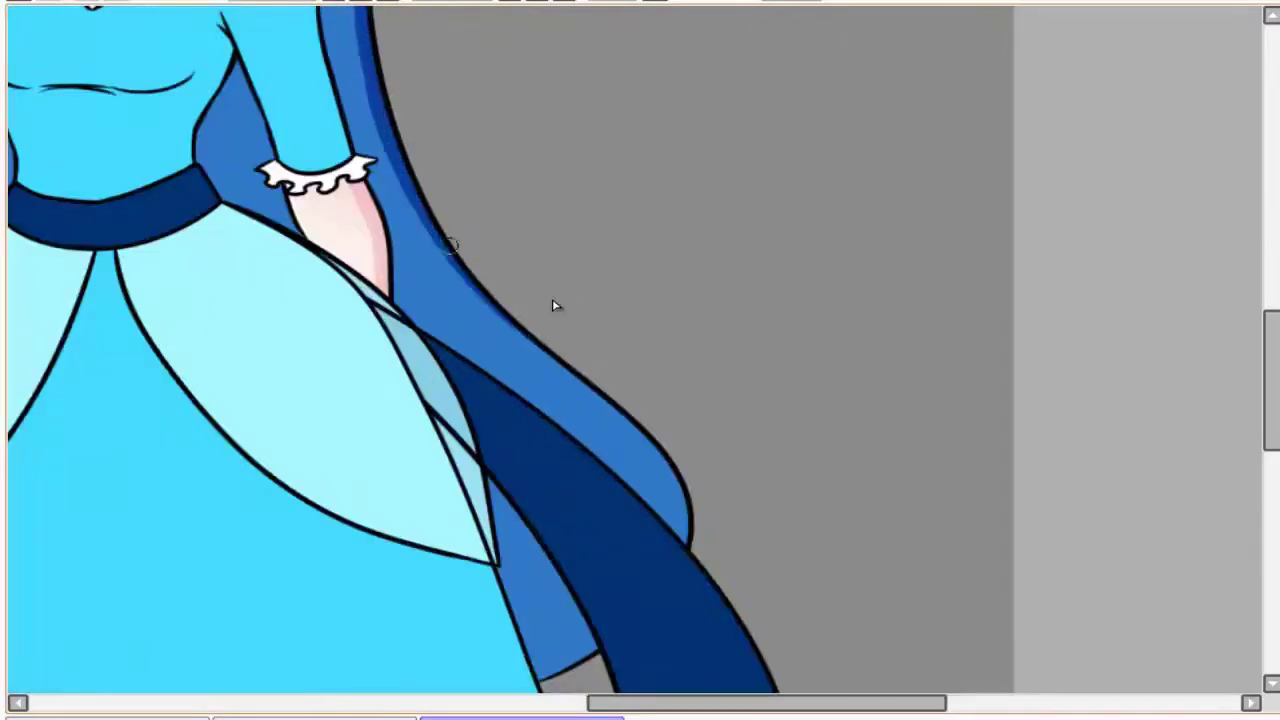
scroll(556, 305, up, 5)
Paint dark blue cast shadows on the back hair behind the neck, arms and waist and beside both sides of the skirt
mouse_move(480, 290)
mouse_down()
mouse_move(420, 370)
mouse_move(340, 320)
mouse_move(260, 380)
mouse_move(280, 390)
mouse_up()
drag(500, 530, 530, 680)
scroll(487, 366, down, 2)
mouse_move(300, 350)
mouse_down()
mouse_move(315, 405)
mouse_move(295, 485)
mouse_up()
scroll(303, 509, down, 1)
drag(290, 320, 275, 520)
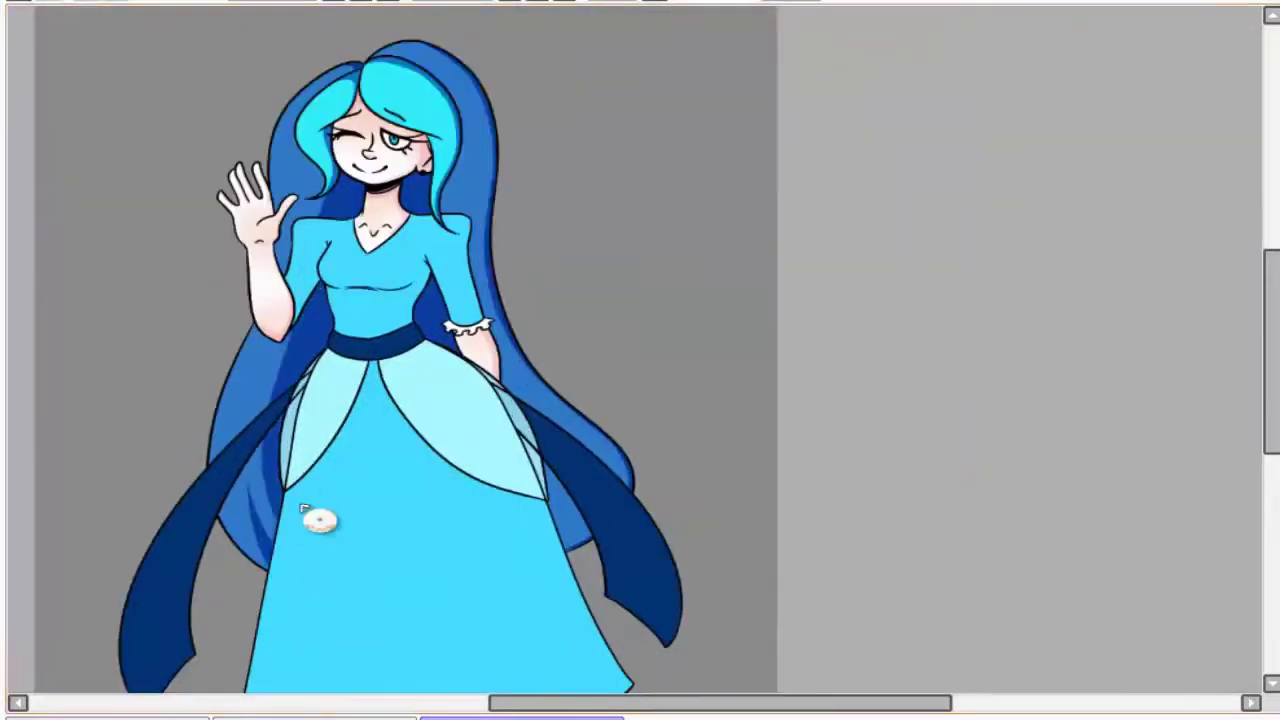
scroll(569, 550, up, 2)
drag(560, 380, 575, 550)
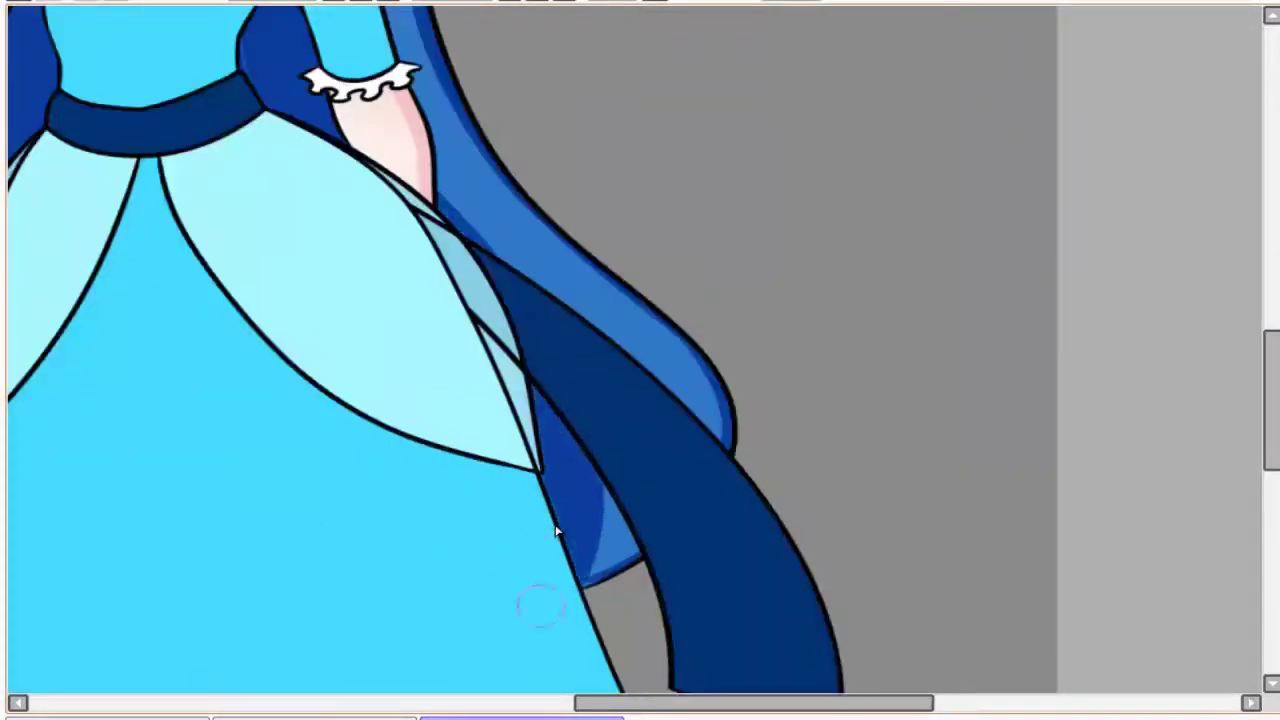
Soften the hair shadow colours and add darker bands across the bangs and back hair that fade downward into gradients
scroll(600, 540, down, 4)
scroll(600, 540, up, 3)
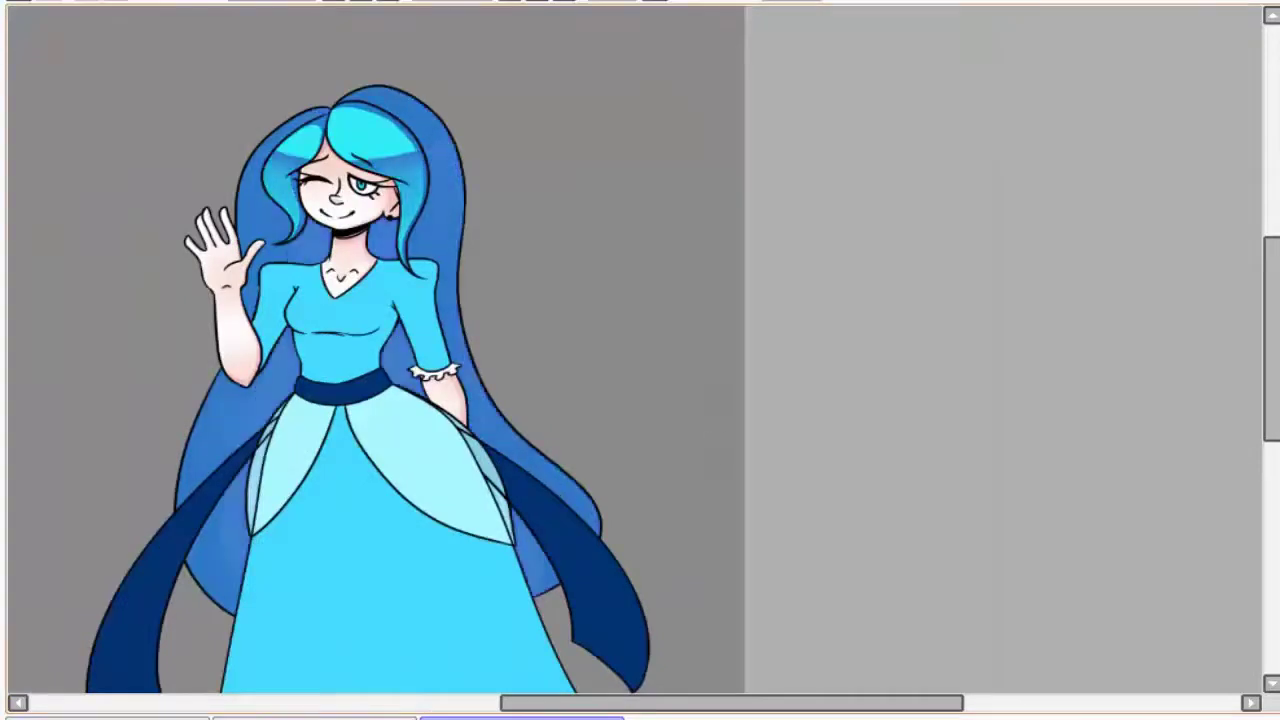
scroll(400, 400, right, 2)
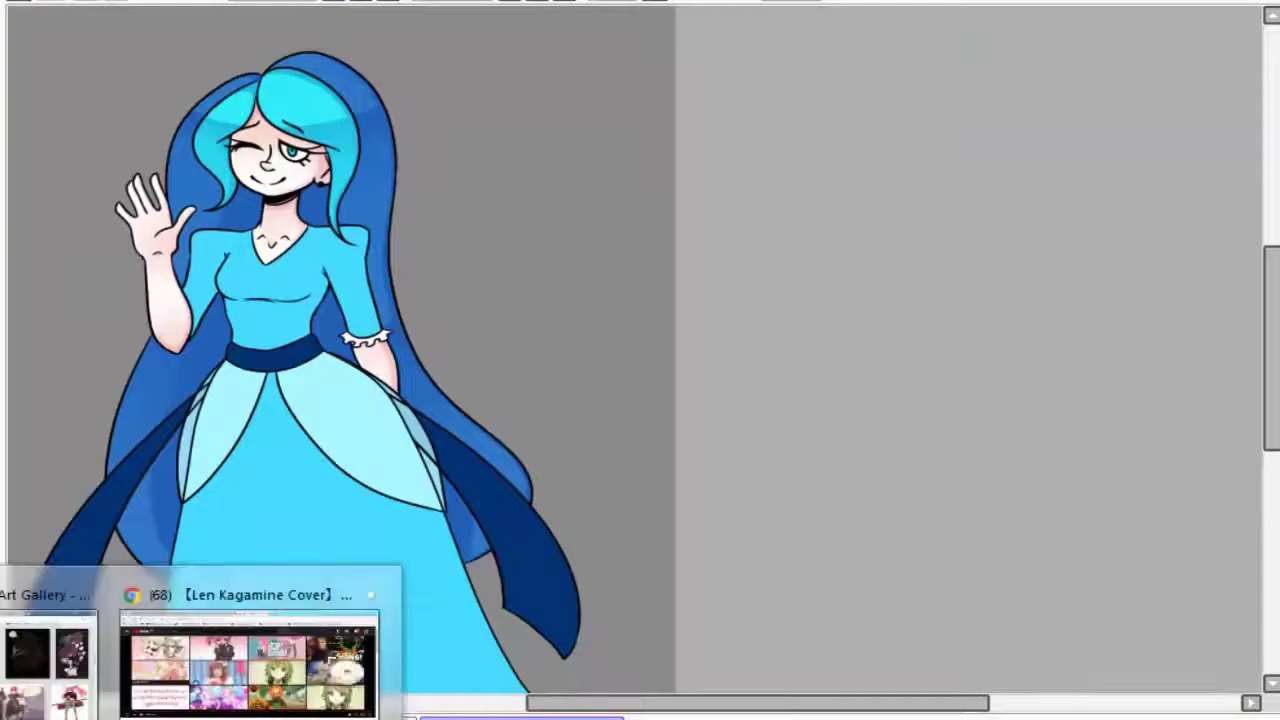
click(257, 651)
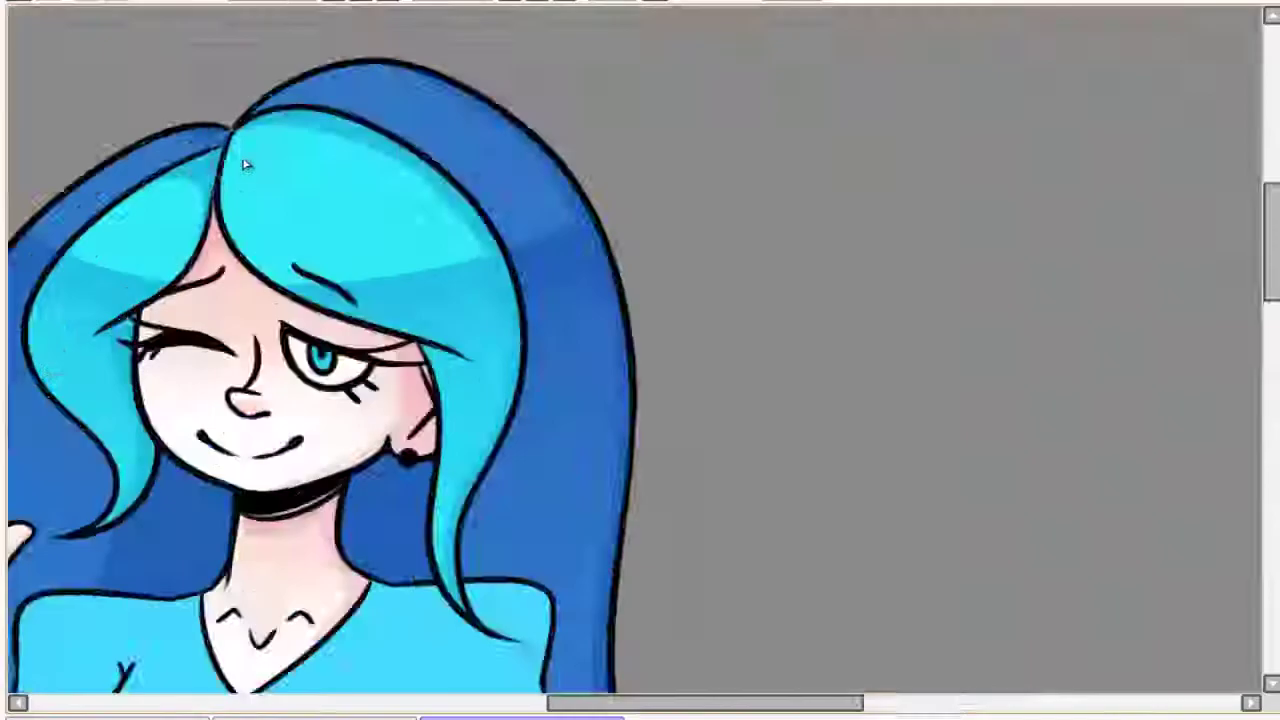
scroll(640, 360, down, 2)
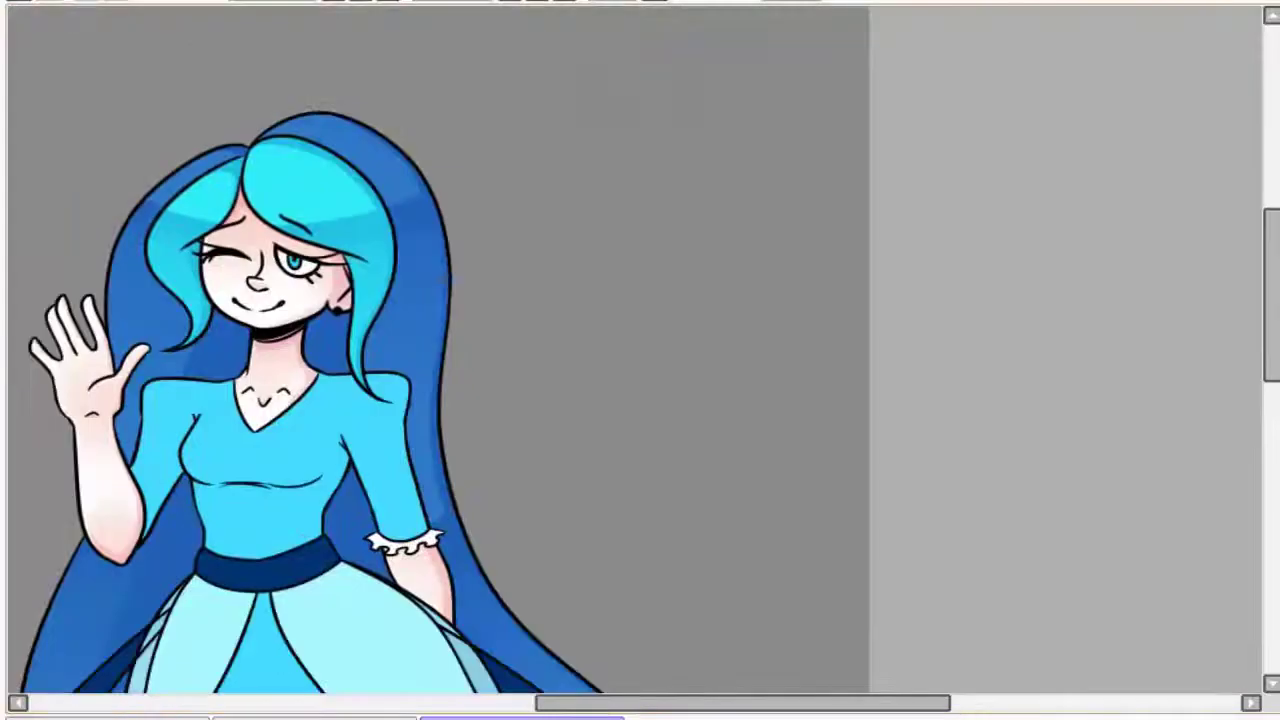
scroll(47, 282, up, 3)
scroll(47, 282, down, 1)
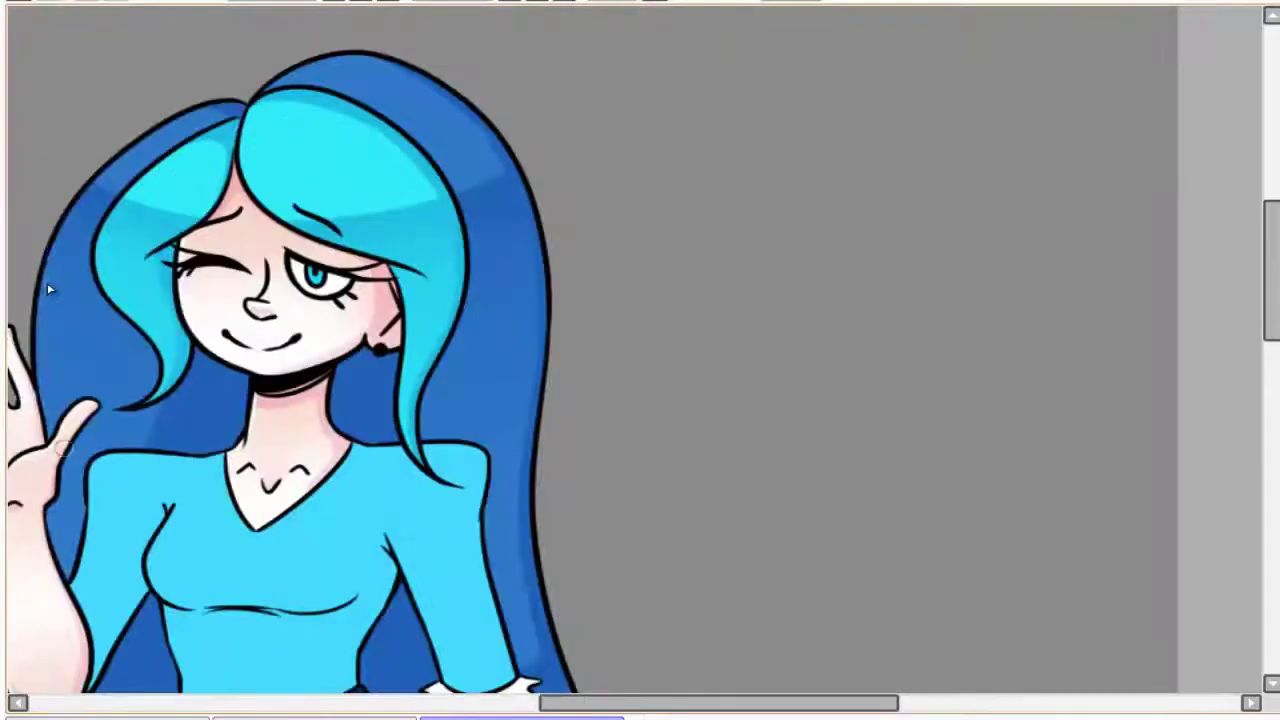
Paint light blue rim highlights along the outer edge of the back hair on the waving-arm side, including the lower tip below the sash
scroll(113, 145, up, 3)
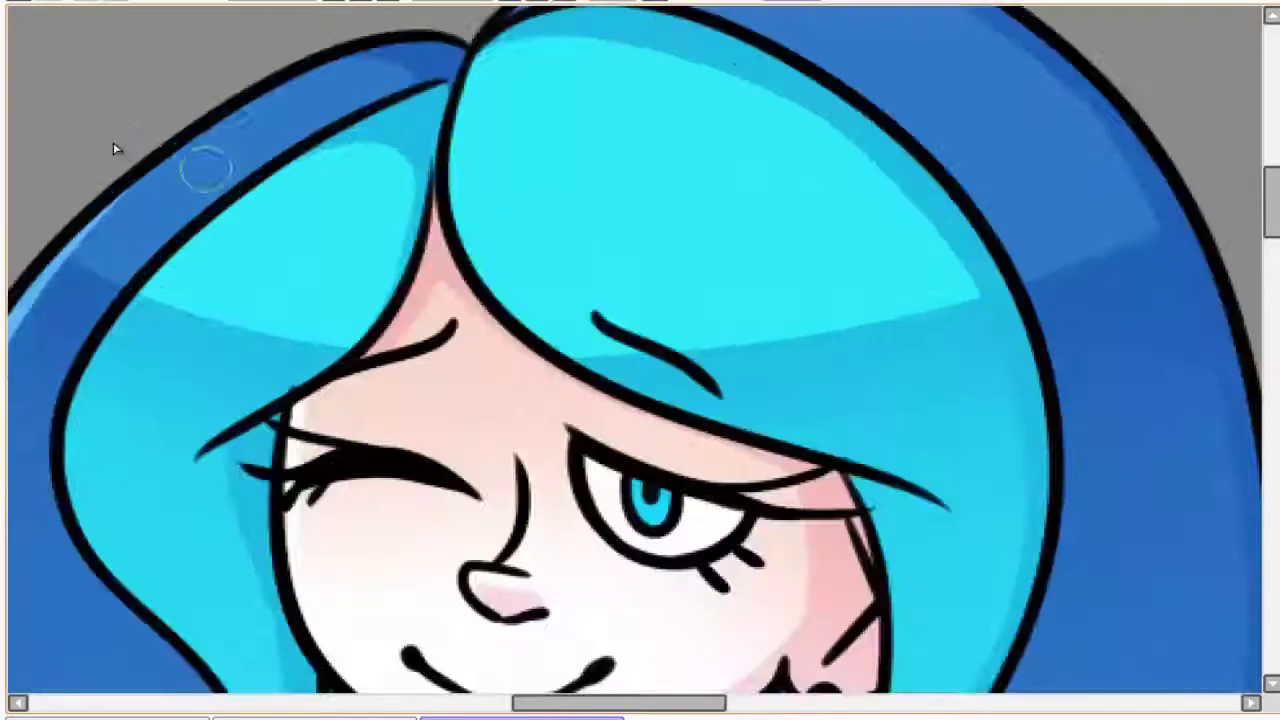
scroll(113, 142, down, 4)
scroll(141, 485, up, 4)
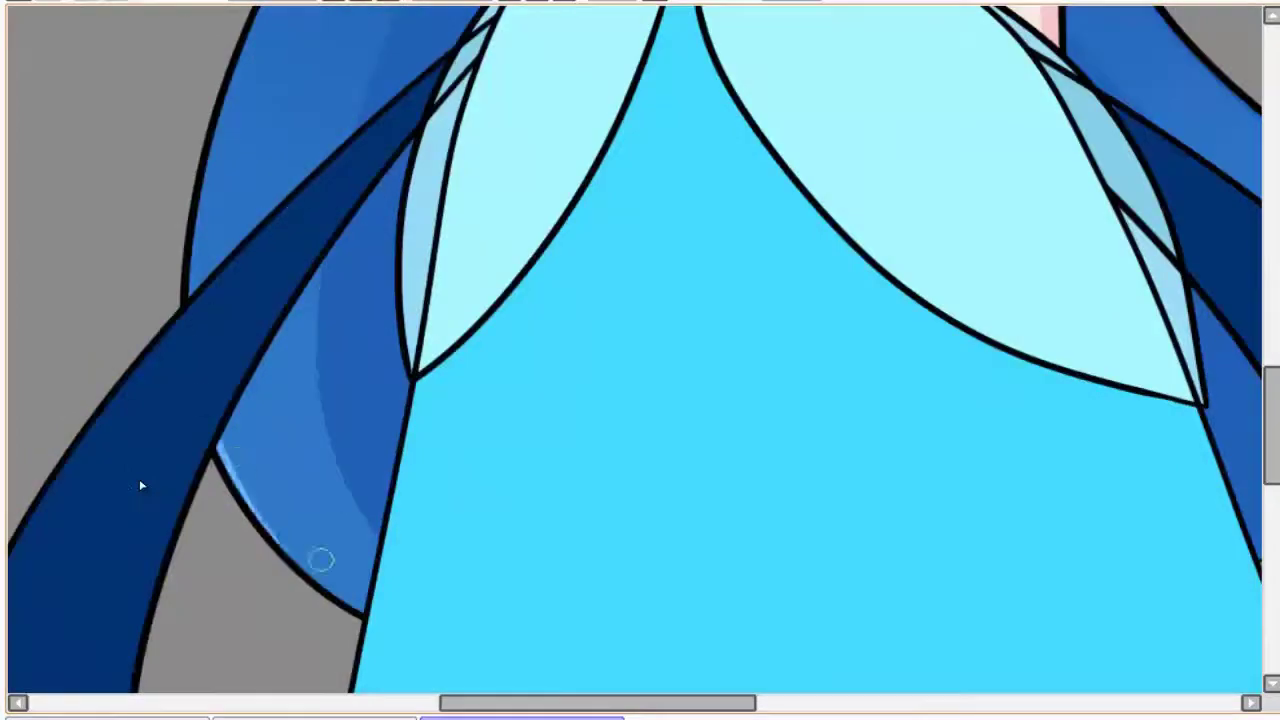
drag(320, 558, 362, 612)
scroll(141, 485, down, 4)
drag(195, 520, 290, 170)
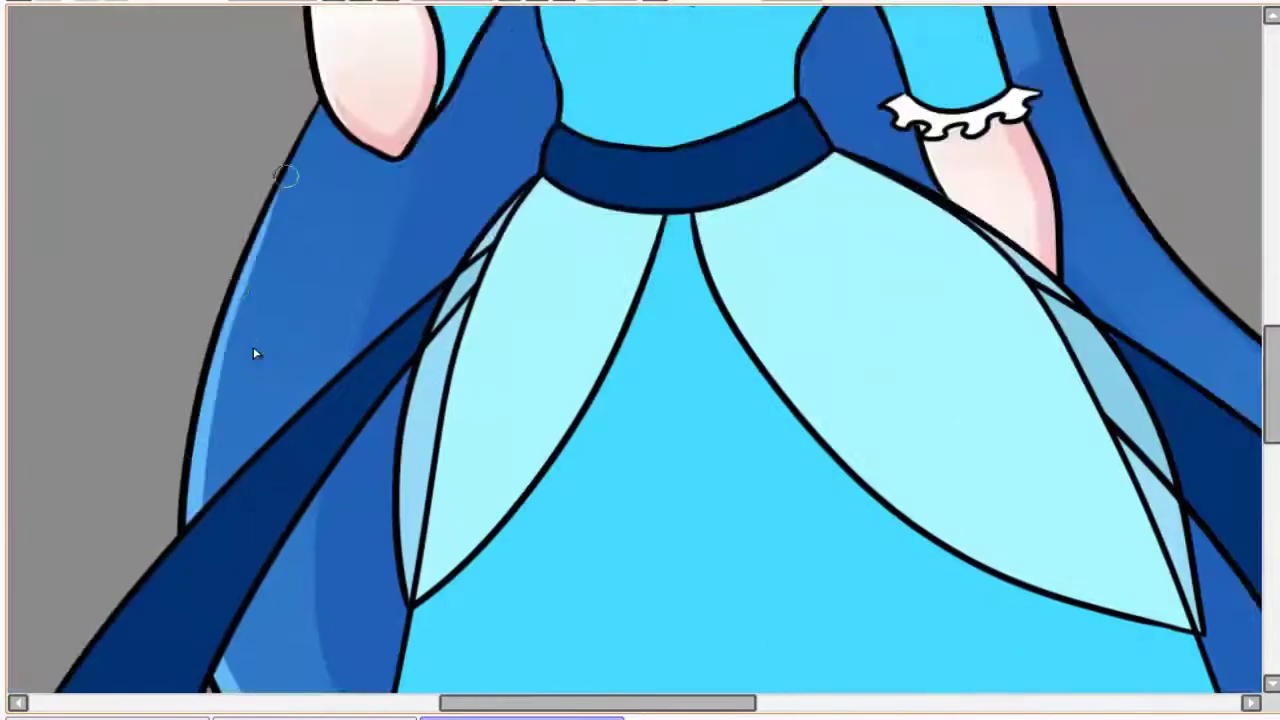
Paint light blue rim highlights along the crown and upper edge of the back hair on both sides of the parting
scroll(240, 204, up, 4)
scroll(240, 207, down, 4)
scroll(286, 100, up, 4)
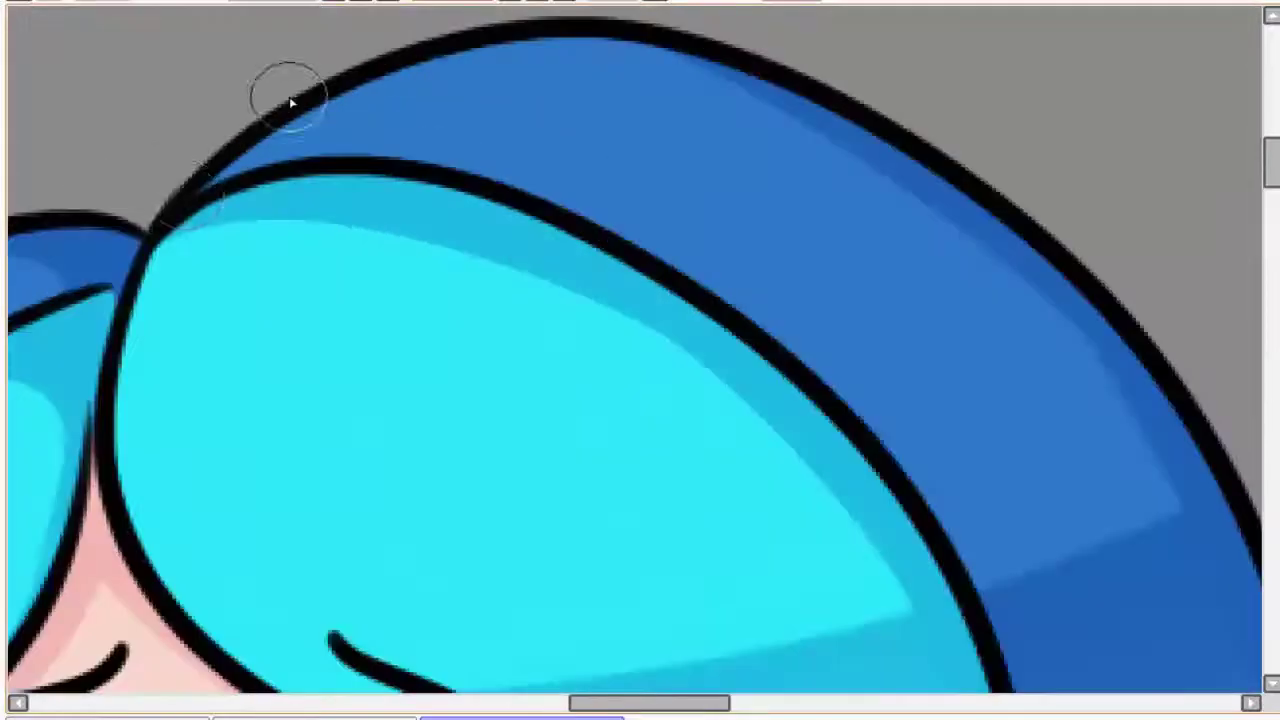
mouse_move(286, 100)
mouse_down()
mouse_move(416, 57)
mouse_move(663, 40)
mouse_up()
scroll(663, 40, down, 4)
scroll(515, 187, up, 4)
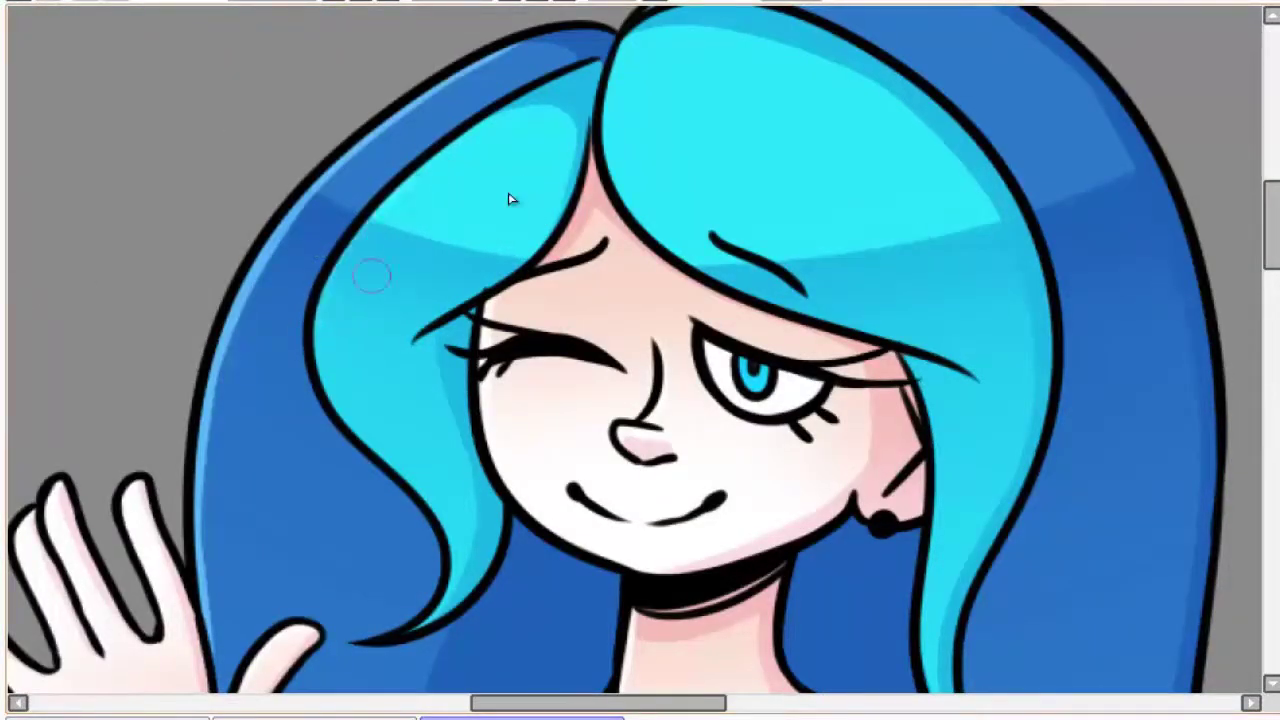
Paint pale cyan rim highlights along the outer edge of the smaller bang and the inner edge of the larger bang
scroll(509, 198, up, 2)
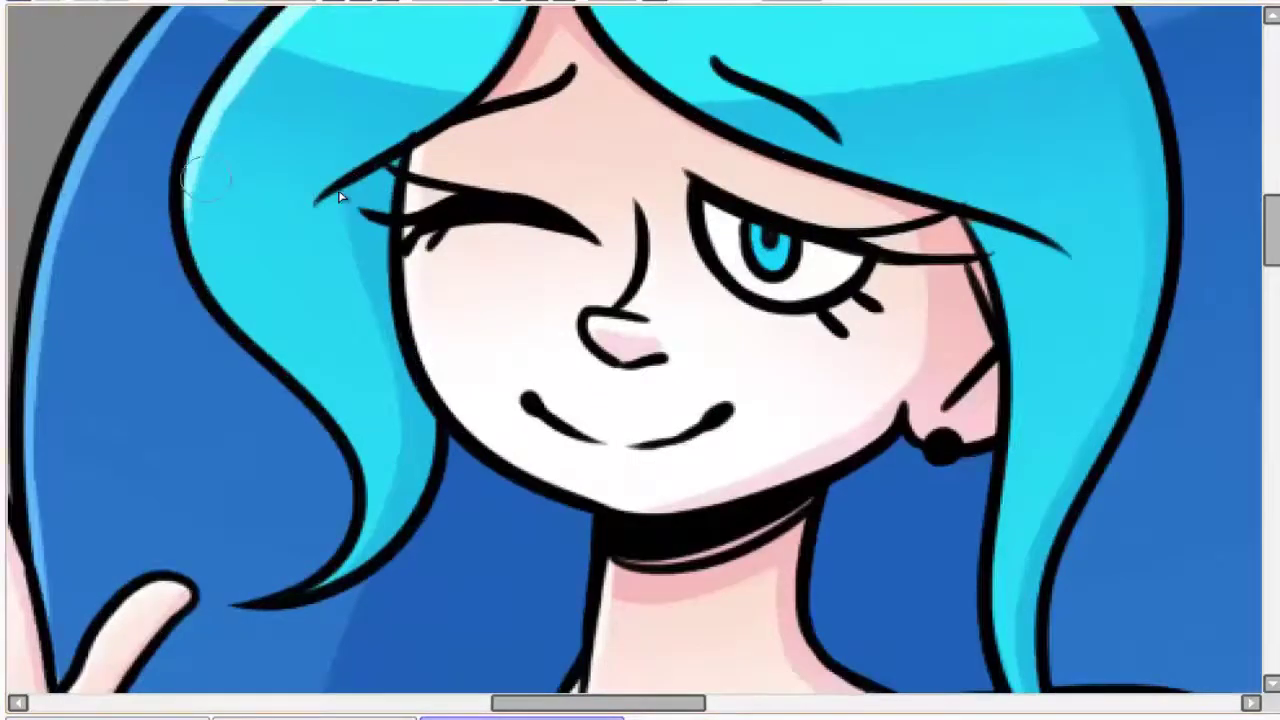
scroll(251, 220, up, 1)
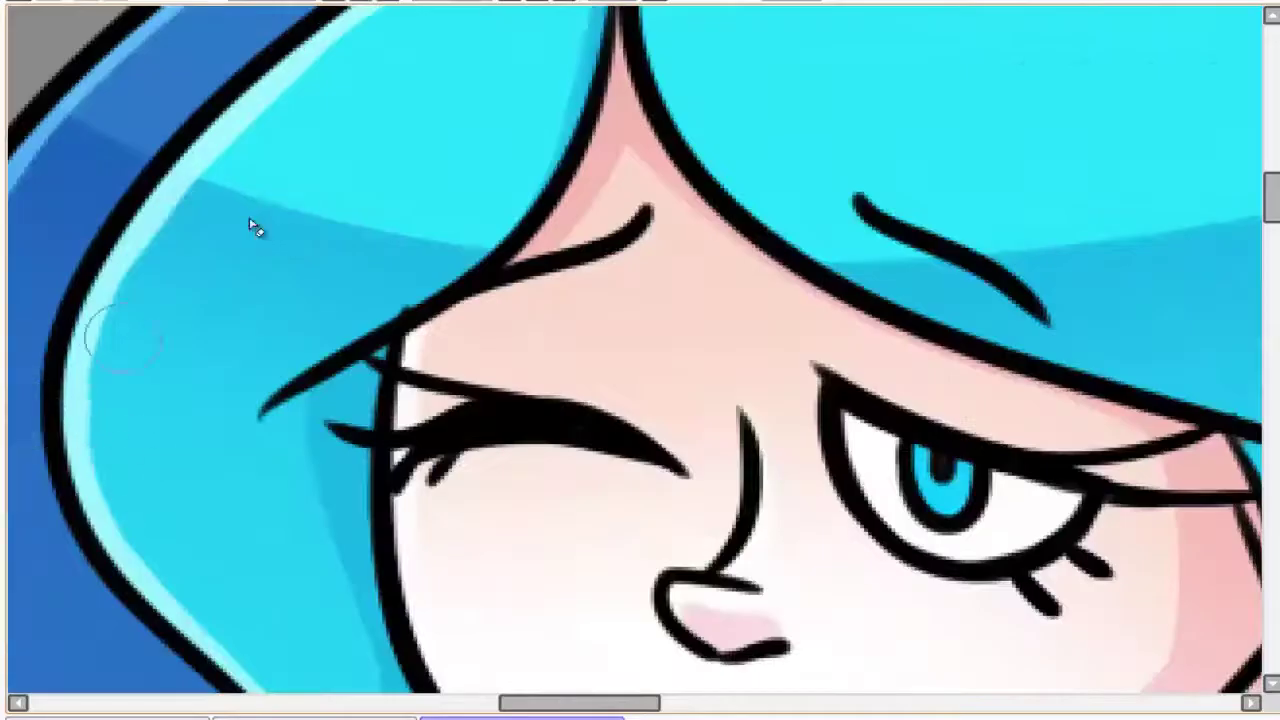
scroll(249, 217, down, 1)
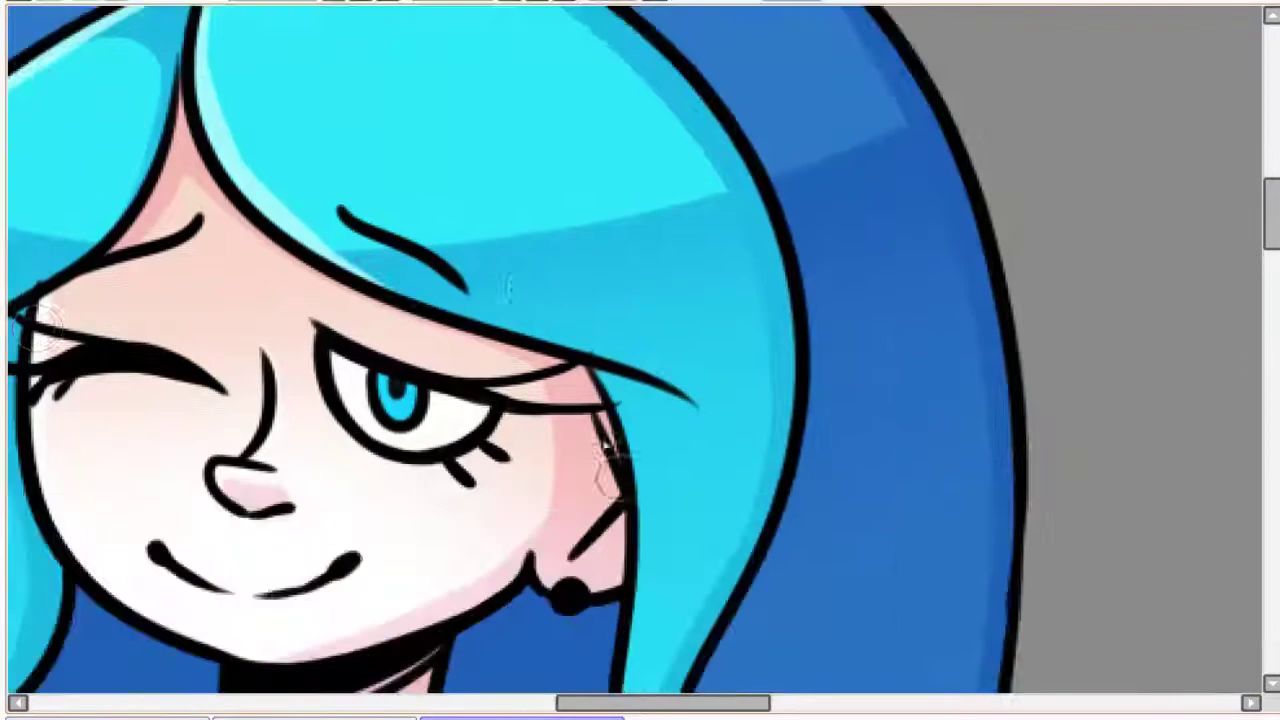
drag(667, 490, 512, 290)
scroll(512, 287, down, 3)
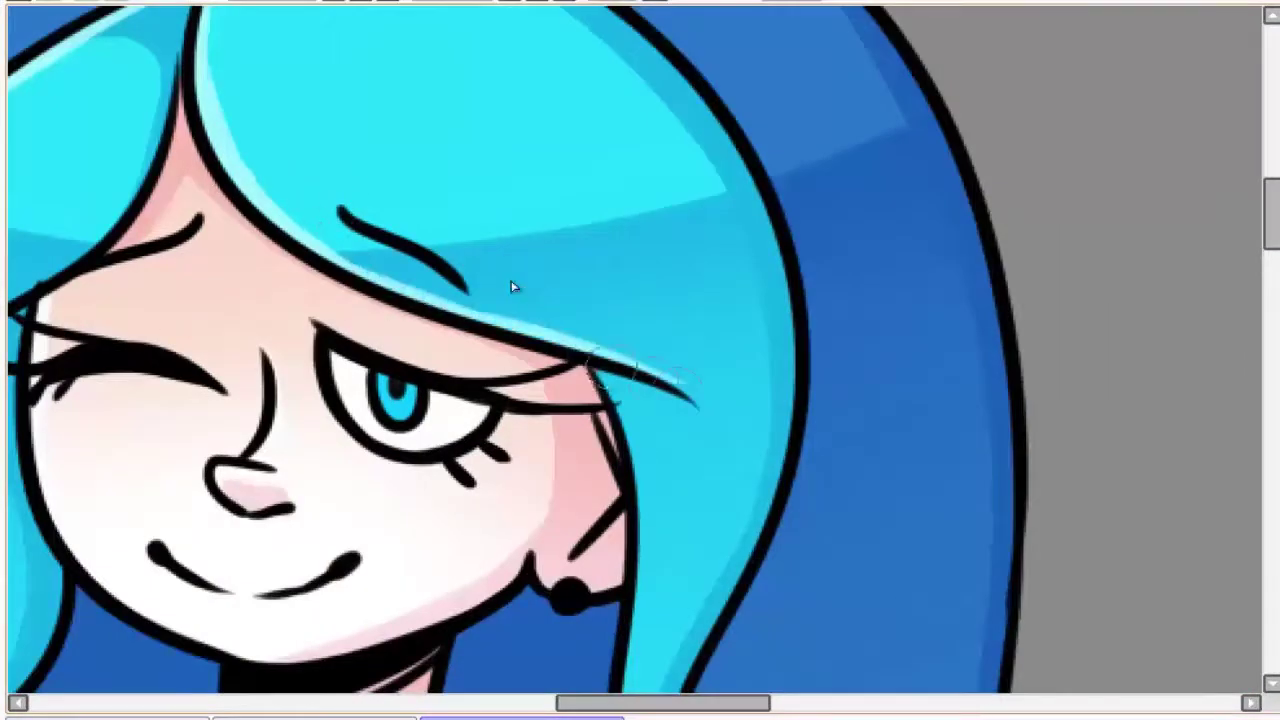
Mirror the canvas view, continue the pale cyan rim highlight down the long bang lock over the shoulder, and restore the view
key(h)
scroll(623, 294, up, 3)
scroll(623, 294, down, 1)
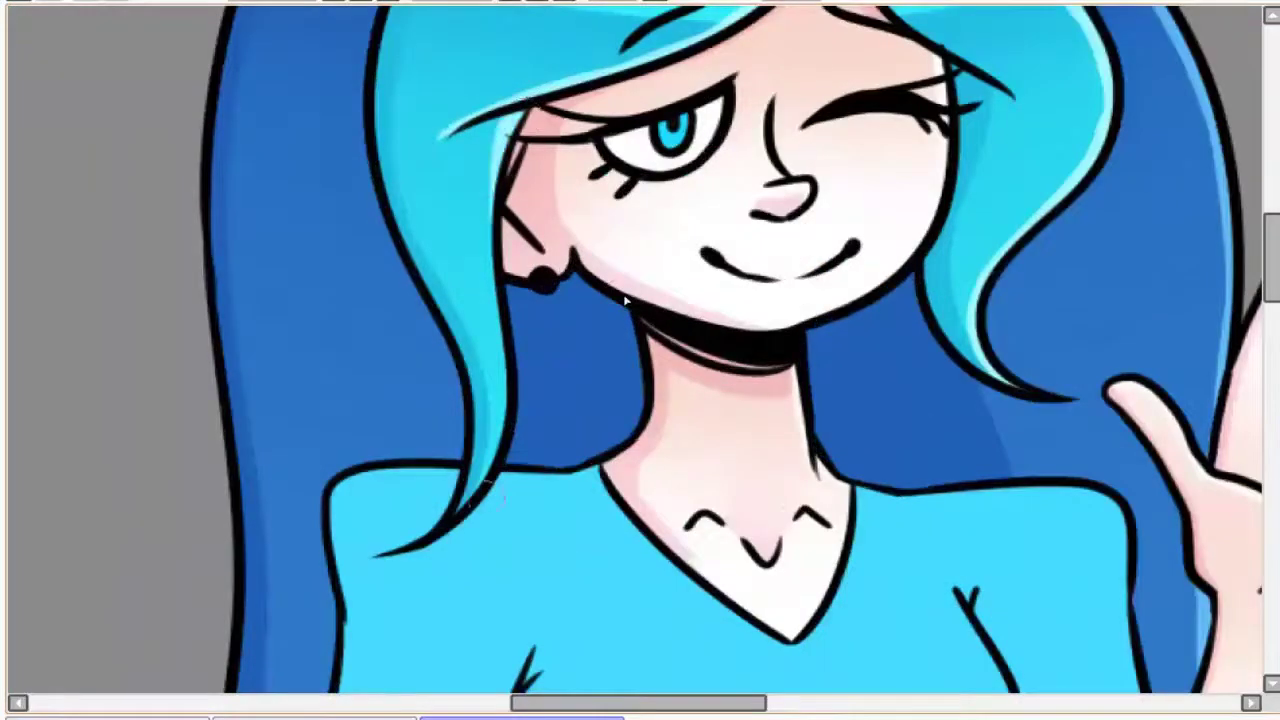
scroll(623, 294, down, 2)
key(h)
scroll(598, 140, up, 4)
scroll(598, 140, down, 1)
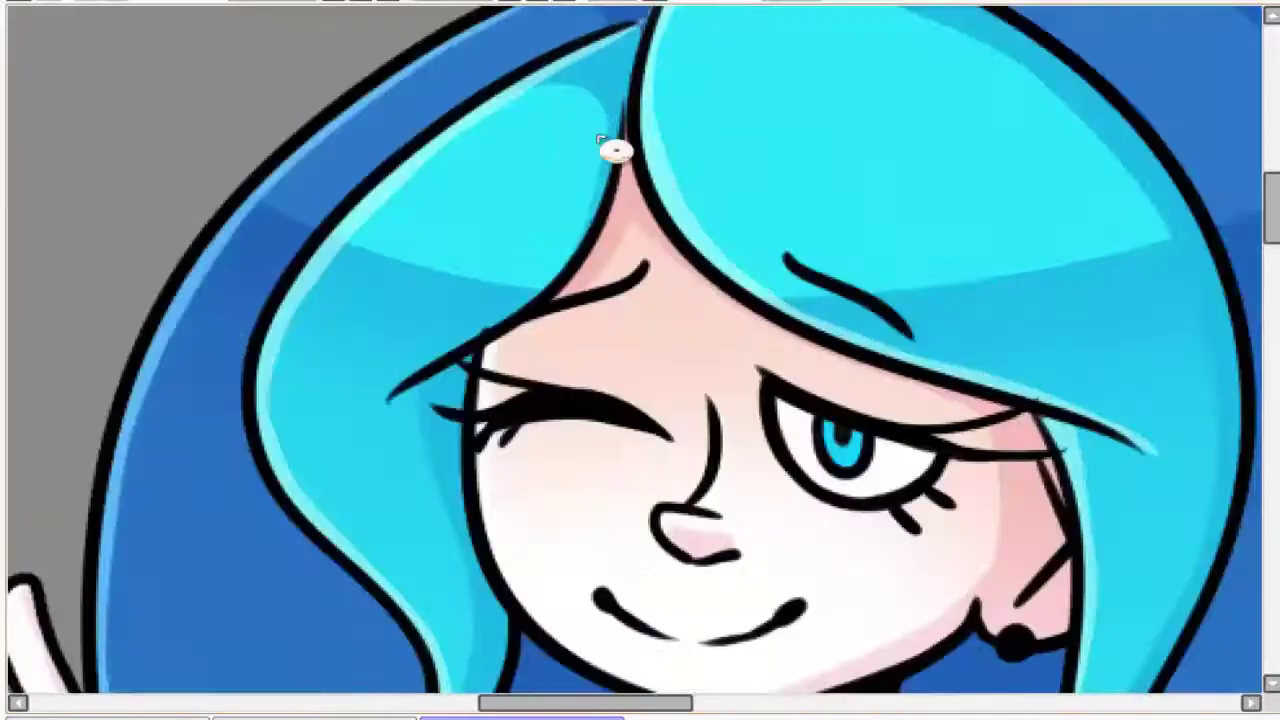
Add pale oval and dot shine marks to both bangs and their hanging locks, checking them in a mirrored view
scroll(942, 306, down, 2)
scroll(846, 362, up, 2)
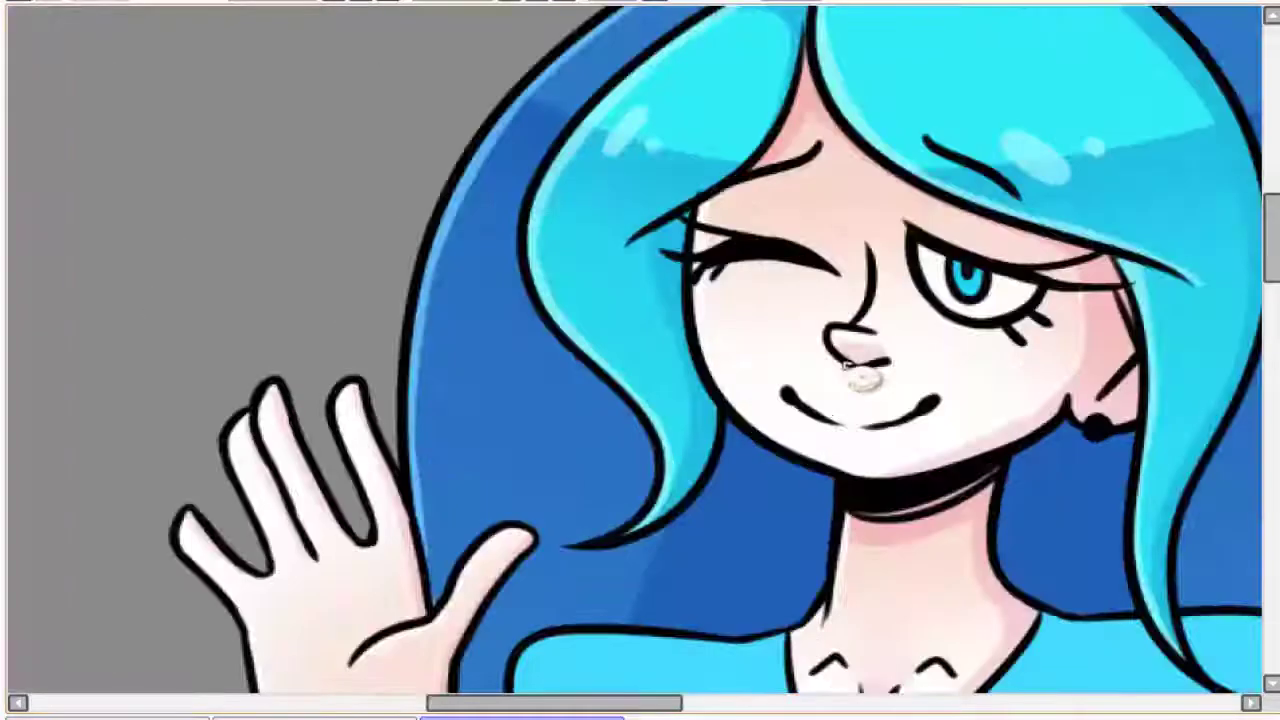
key(h)
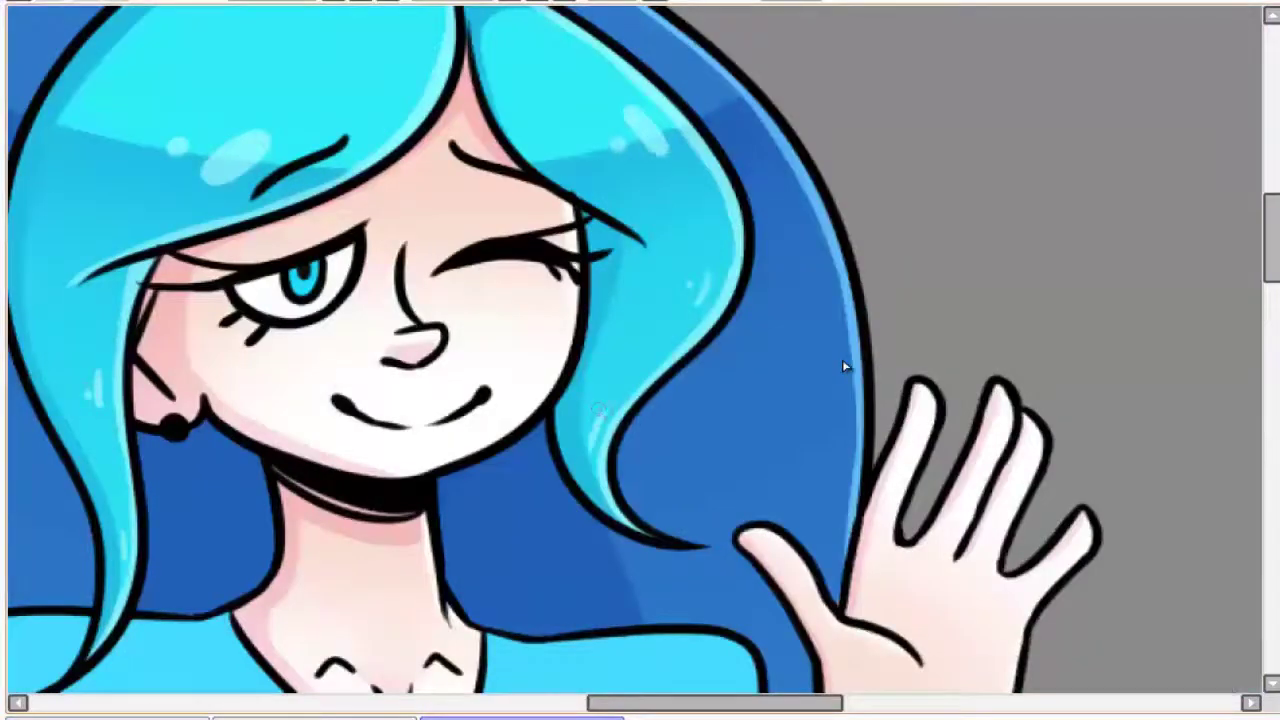
scroll(842, 359, down, 2)
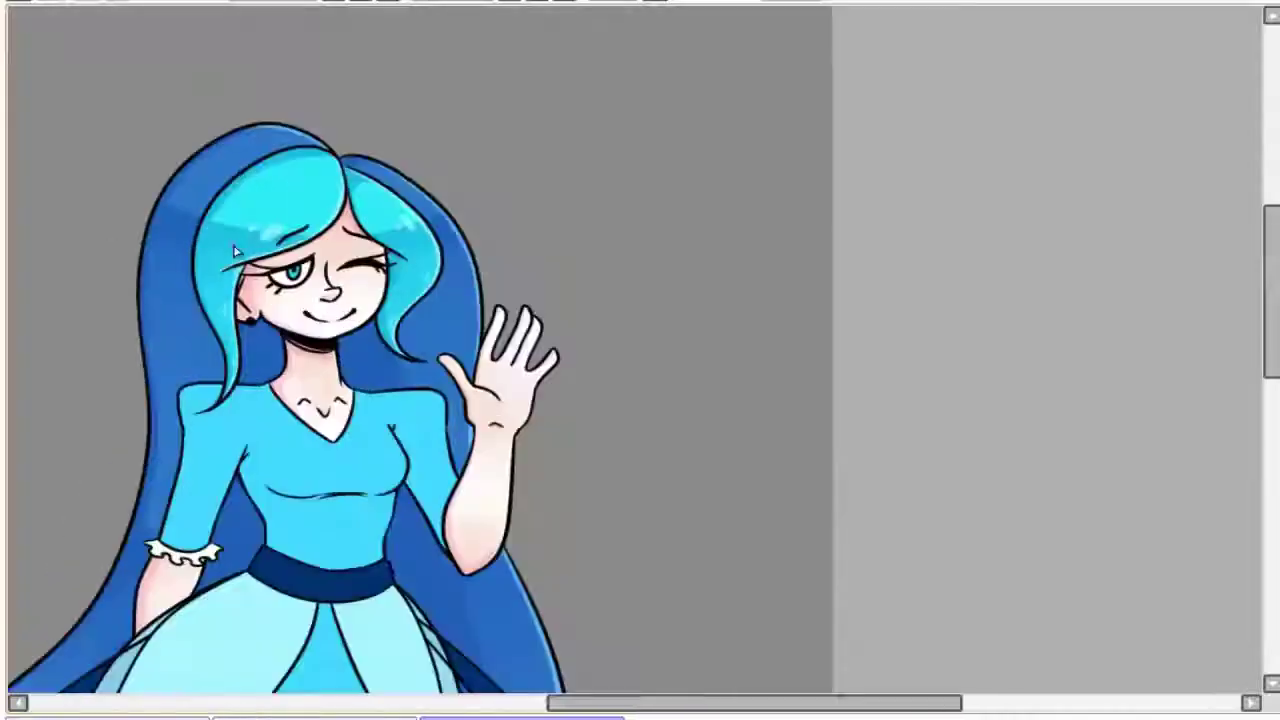
scroll(640, 360, down, 1)
Add light blue shine marks to the back hair near the crown, above the sash tail and at the lower tip
scroll(640, 360, up, 5)
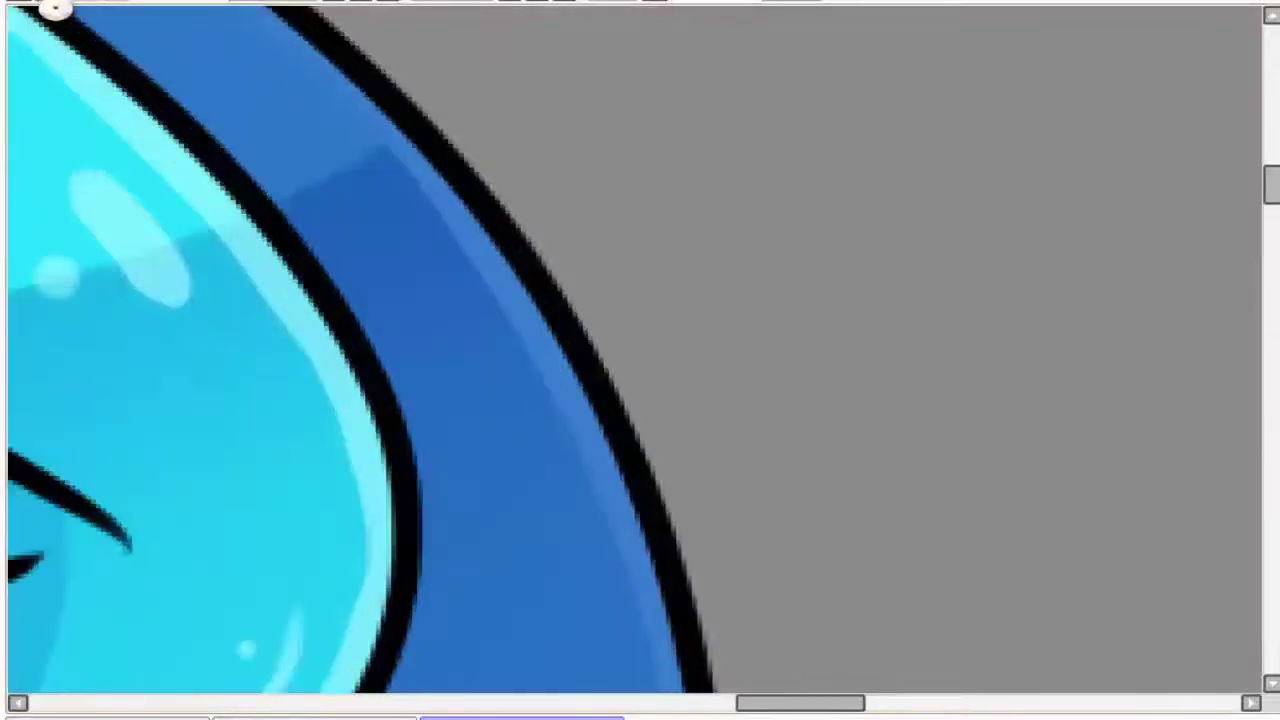
scroll(240, 230, down, 2)
scroll(224, 219, down, 2)
scroll(420, 480, up, 1)
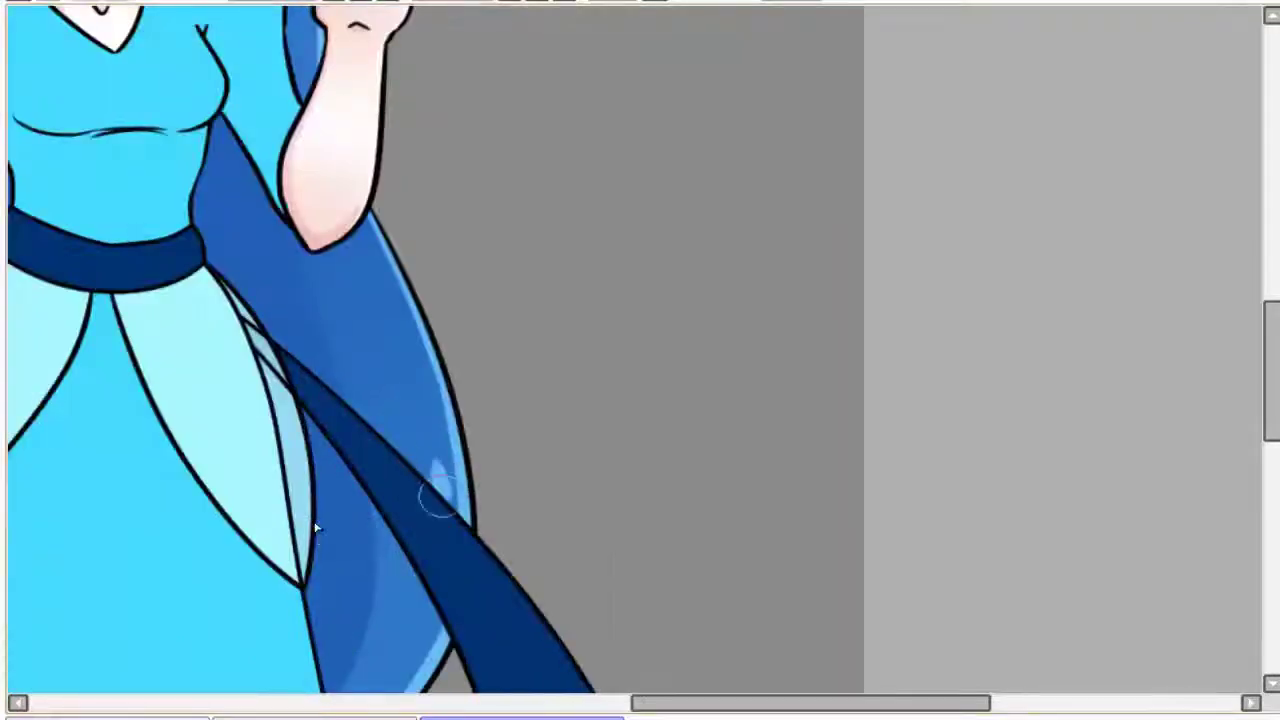
scroll(417, 397, down, 1)
scroll(429, 277, down, 3)
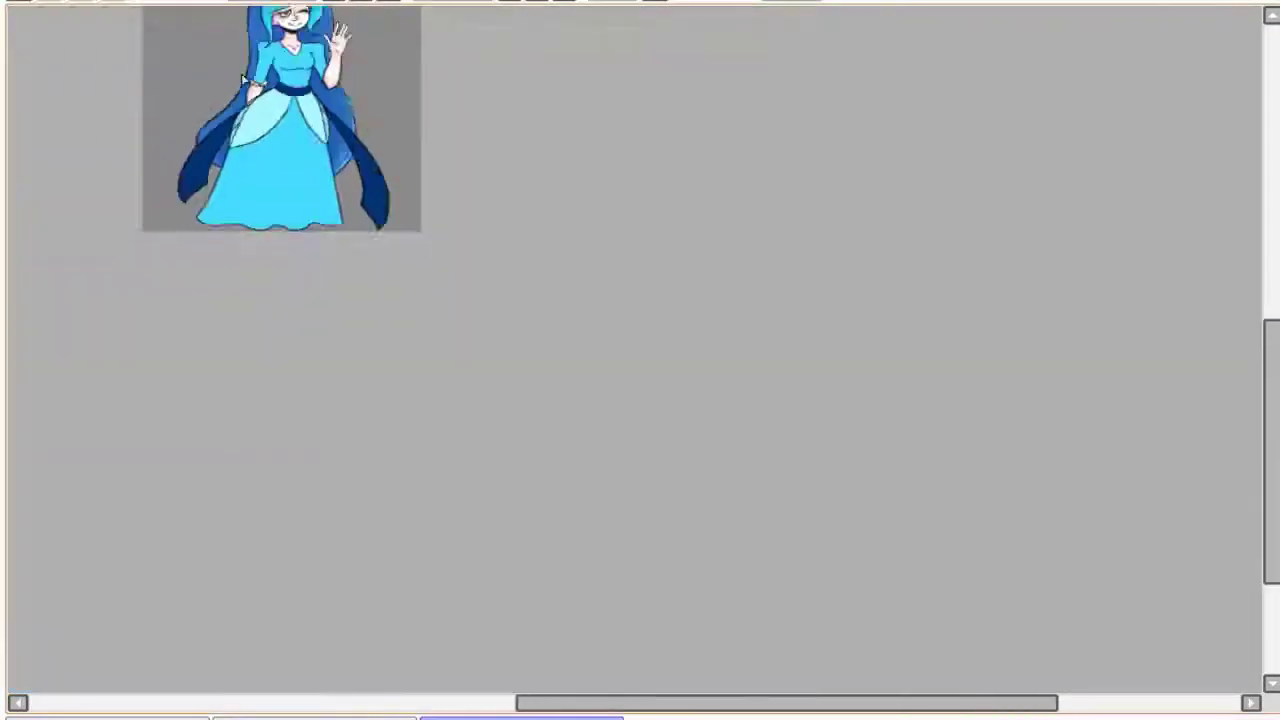
scroll(241, 73, up, 5)
click(295, 147)
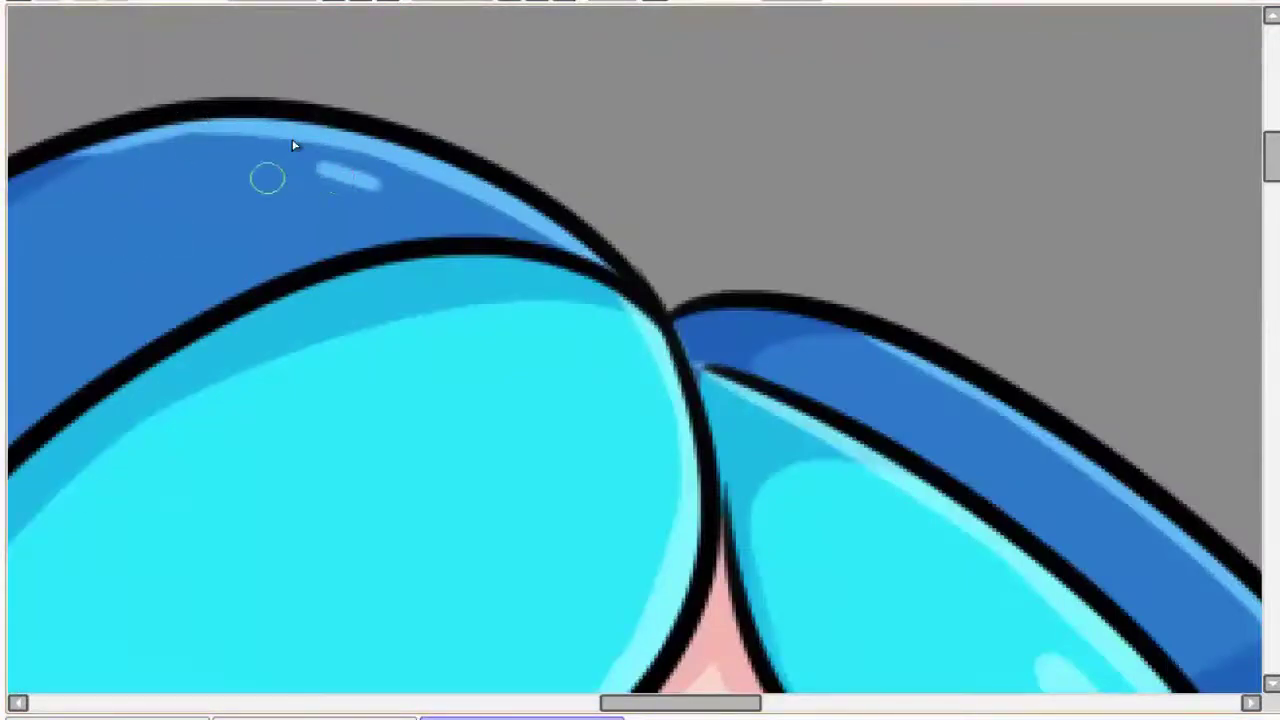
scroll(513, 326, down, 1)
scroll(513, 326, down, 3)
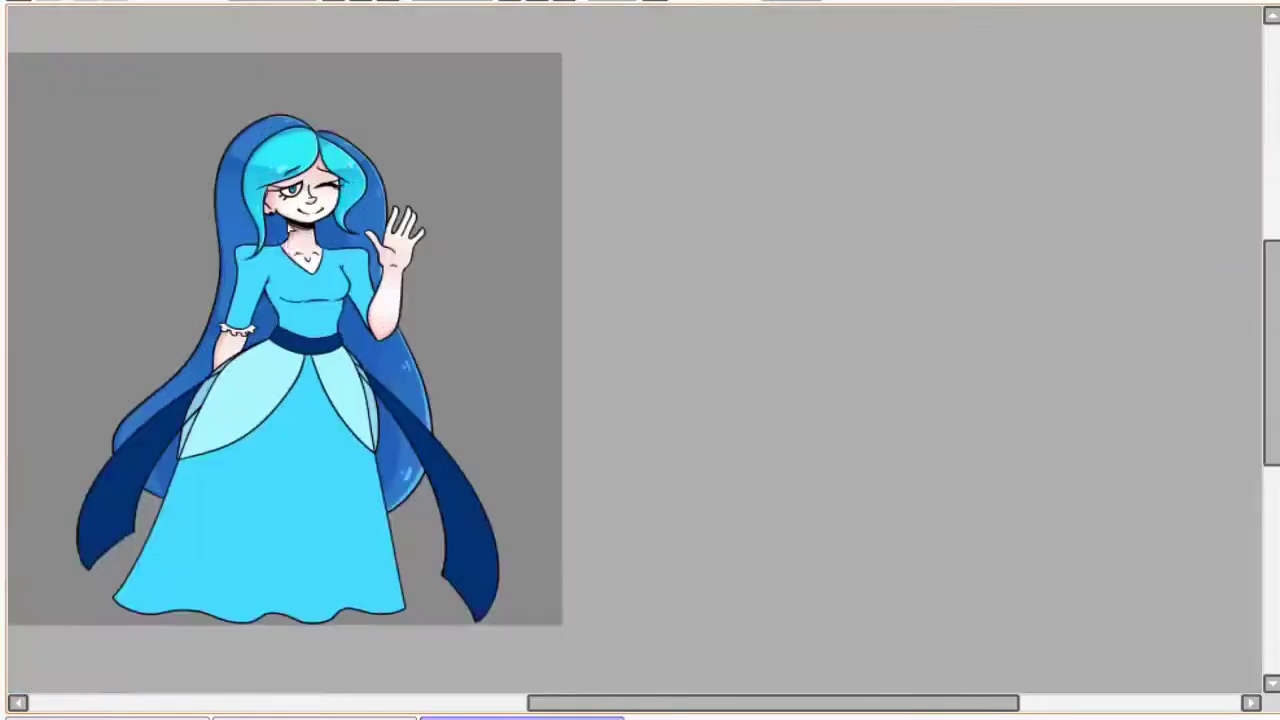
Restore the view's orientation and blend a soft near-white glow over the middle of both bangs
scroll(507, 189, down, 1)
scroll(507, 189, up, 1)
scroll(507, 189, up, 1)
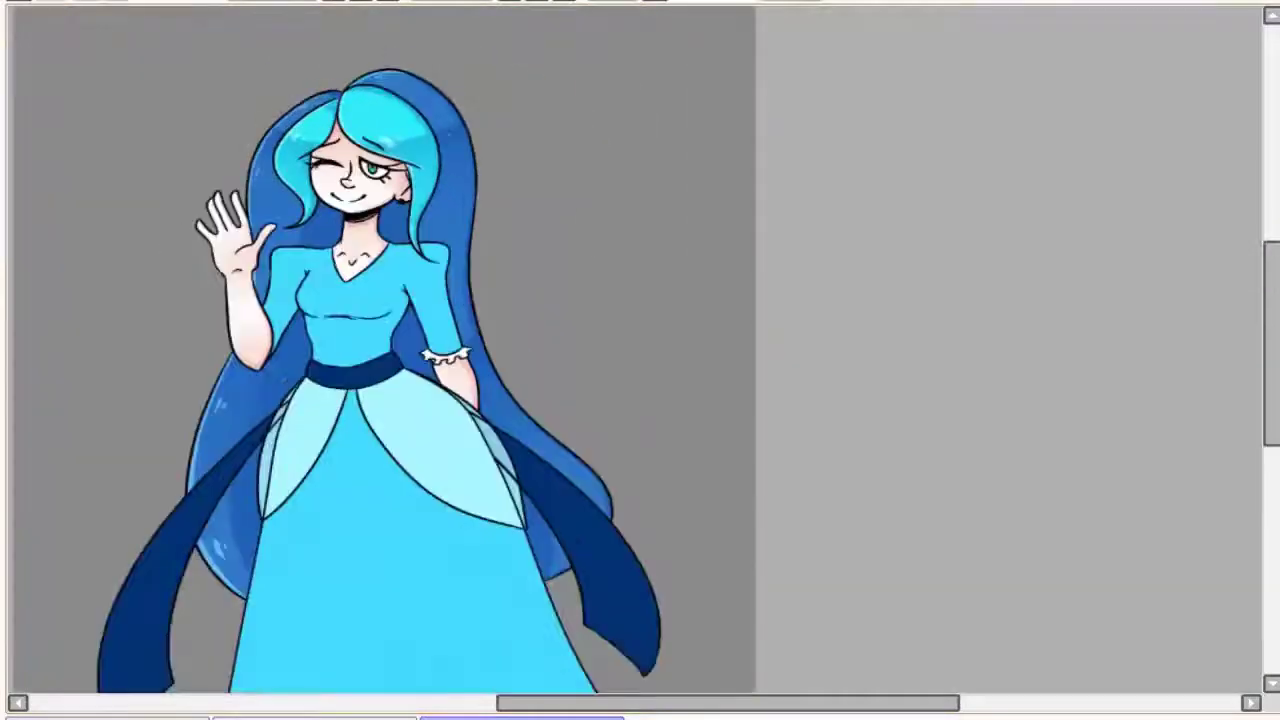
scroll(312, 374, down, 1)
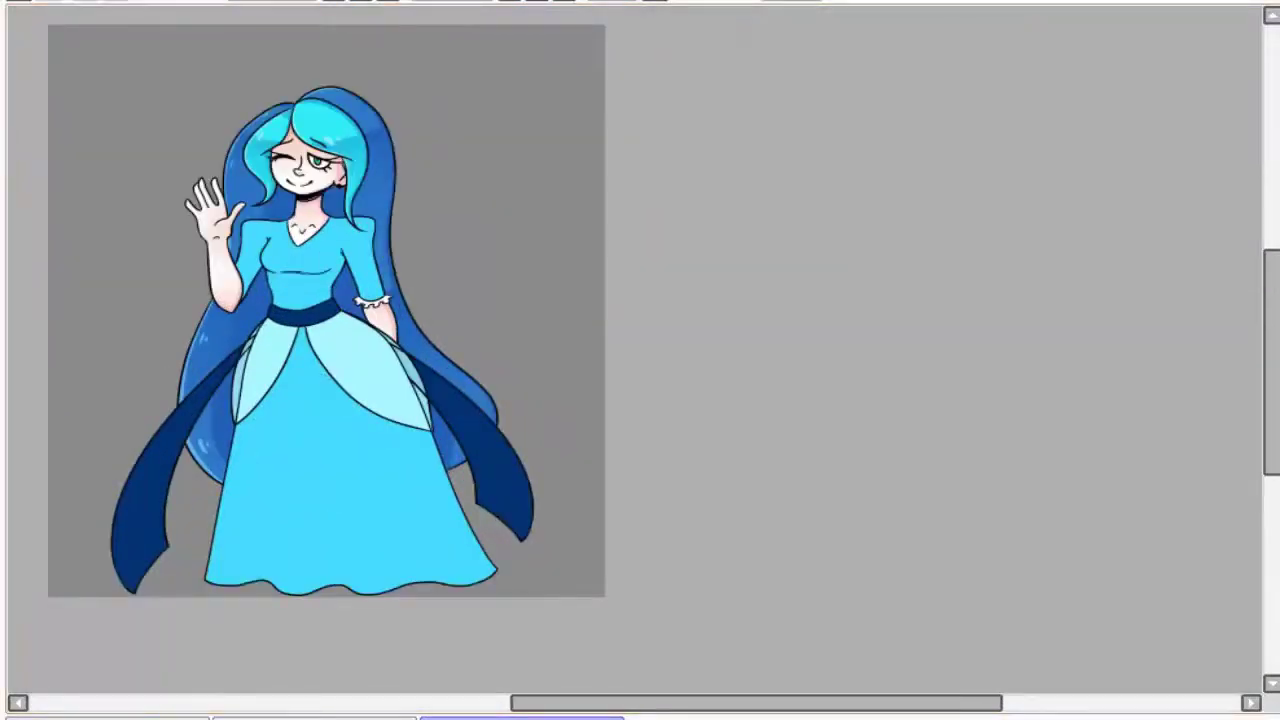
scroll(310, 126, up, 1)
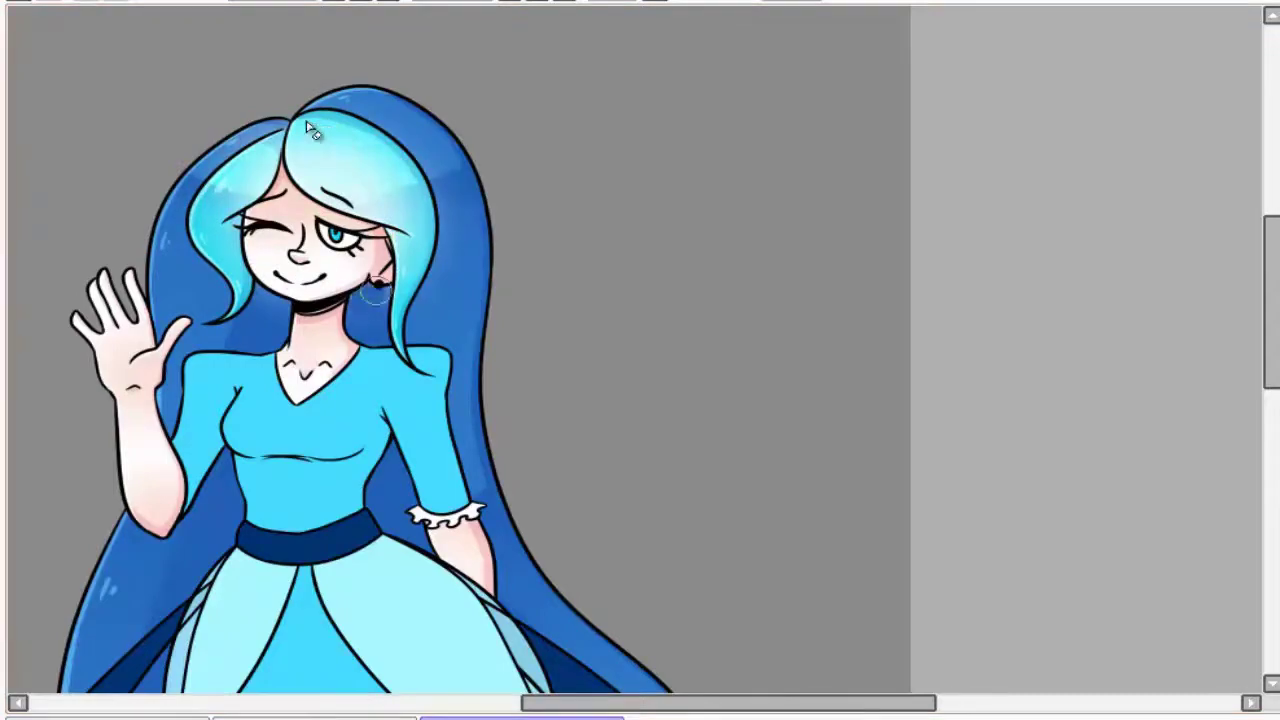
scroll(310, 128, down, 2)
scroll(320, 180, up, 3)
scroll(330, 220, down, 1)
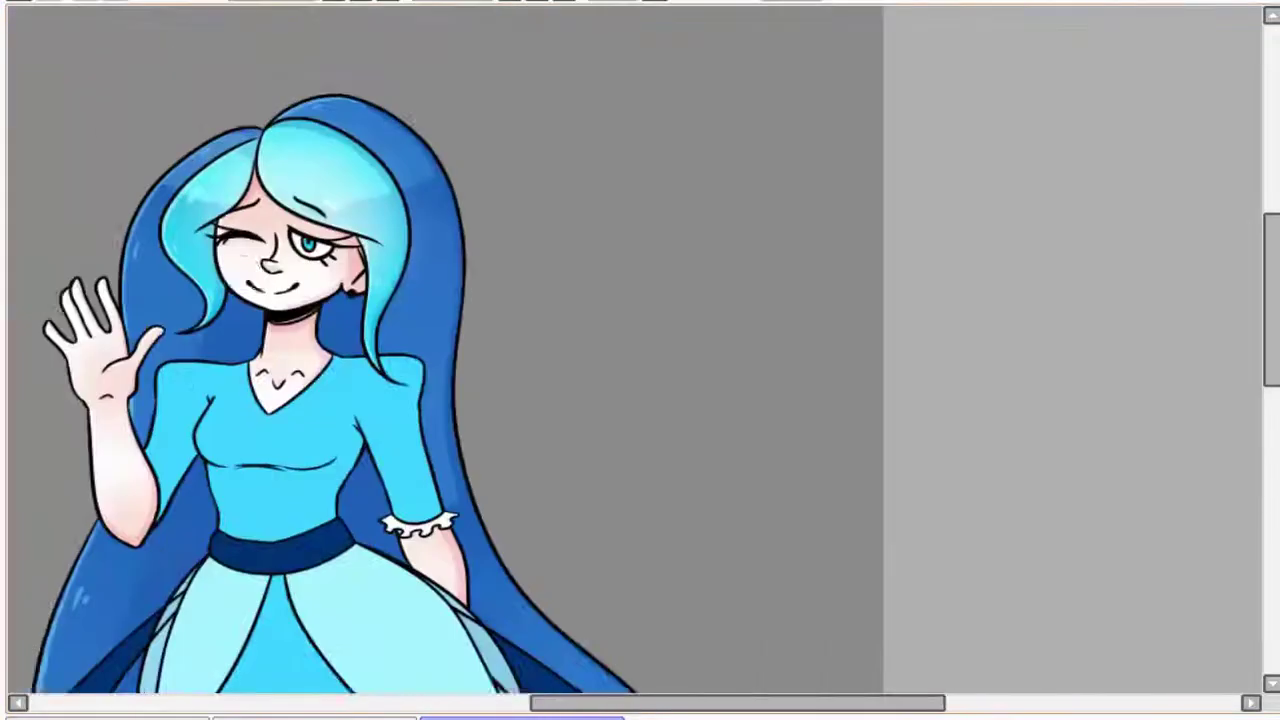
scroll(333, 228, up, 1)
scroll(333, 228, up, 1)
scroll(333, 228, down, 3)
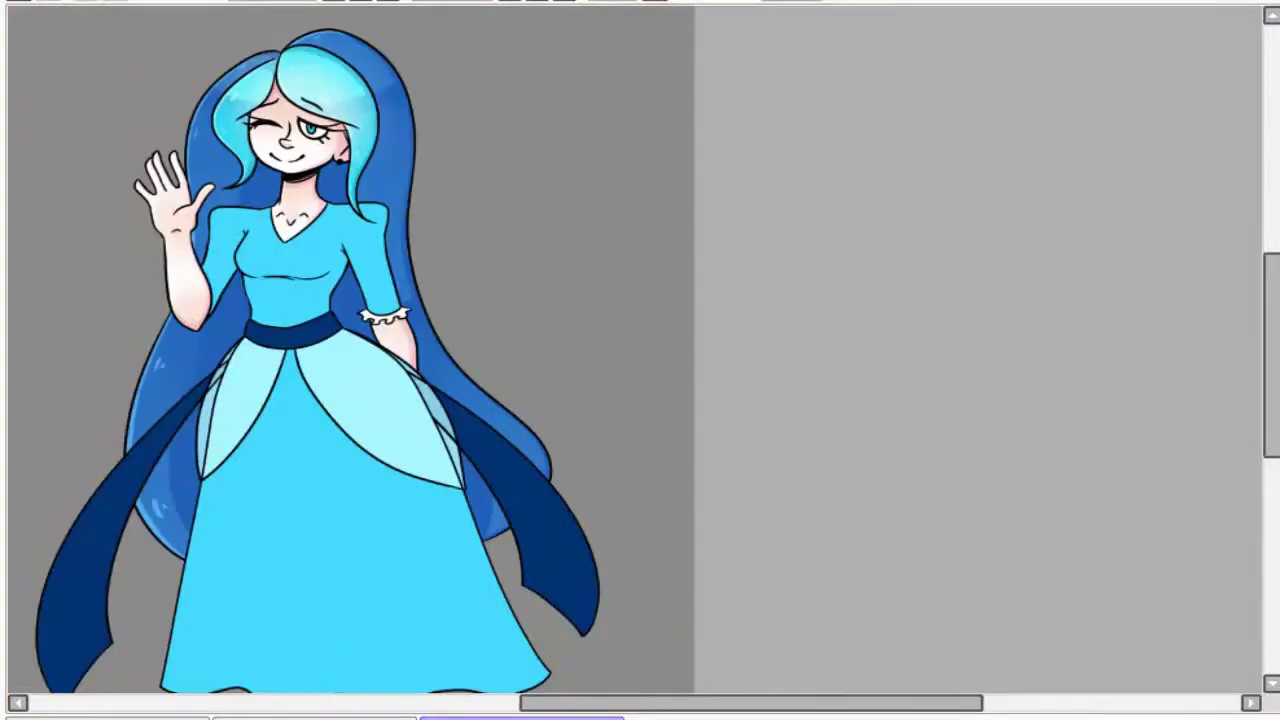
scroll(228, 146, up, 4)
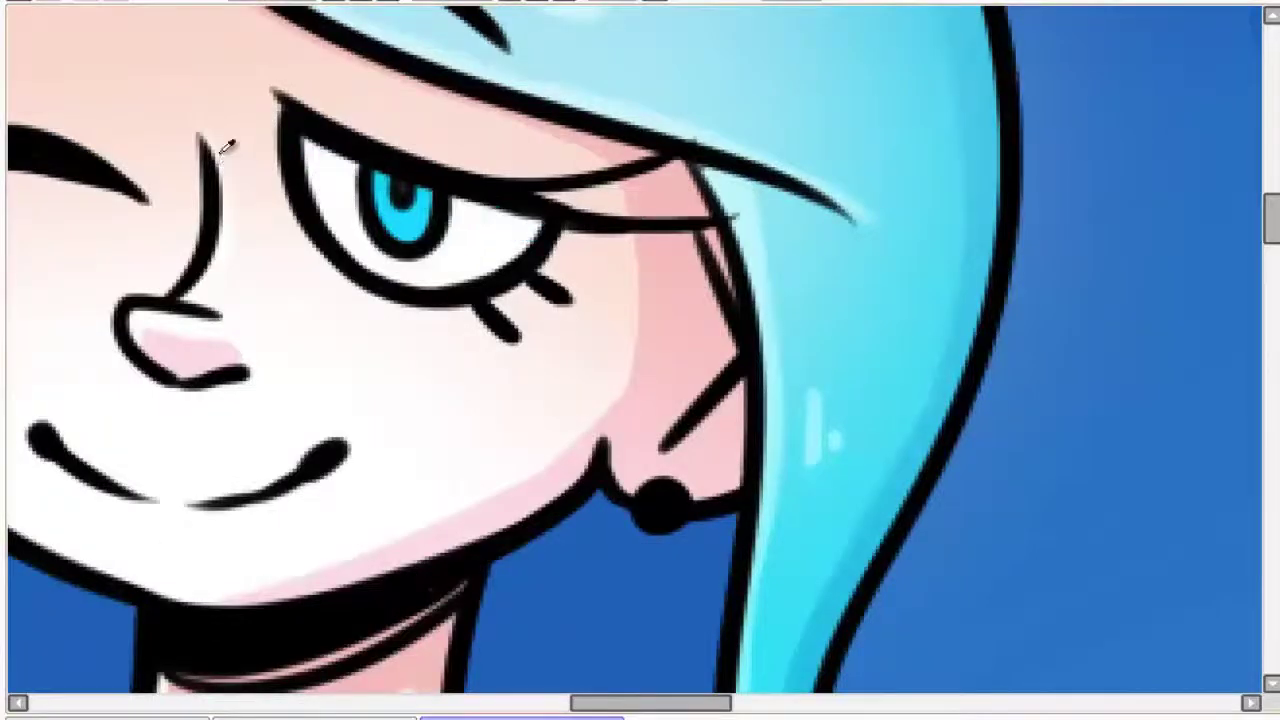
Switch to YouTube in the browser and choose another video from the suggested list before returning to the drawing
scroll(223, 157, down, 1)
scroll(243, 171, down, 2)
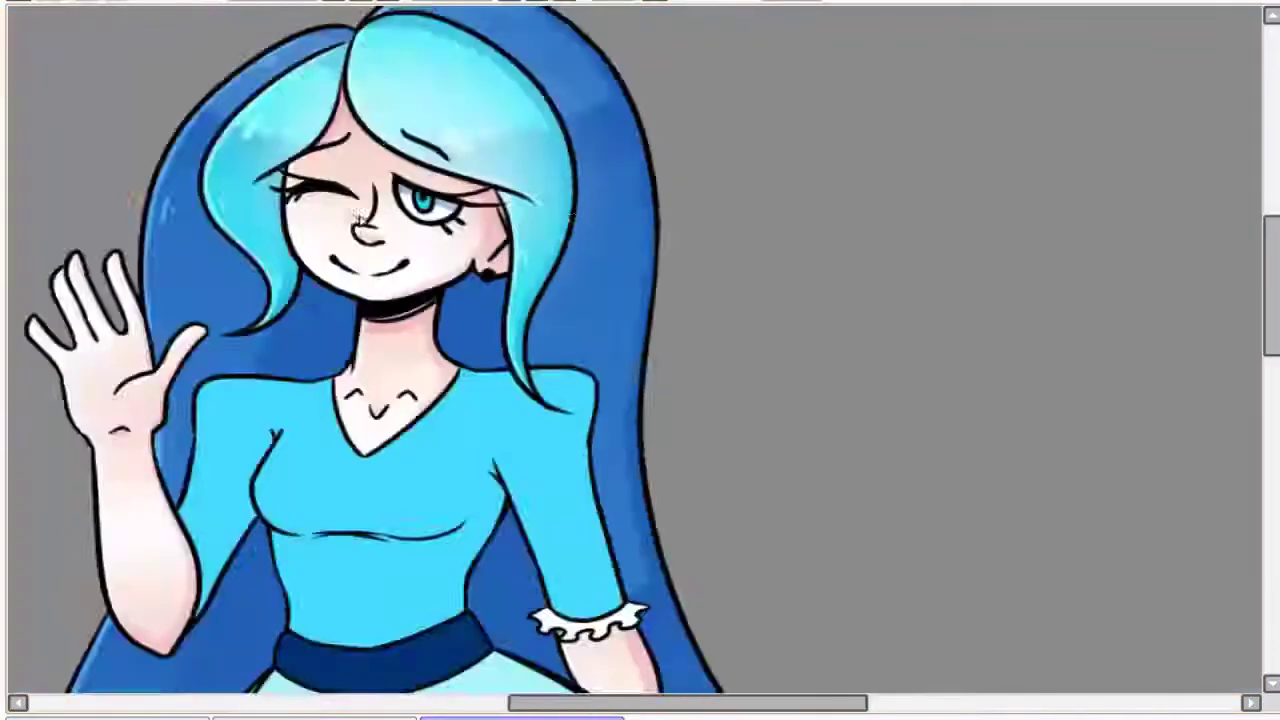
scroll(358, 218, down, 2)
scroll(235, 337, up, 3)
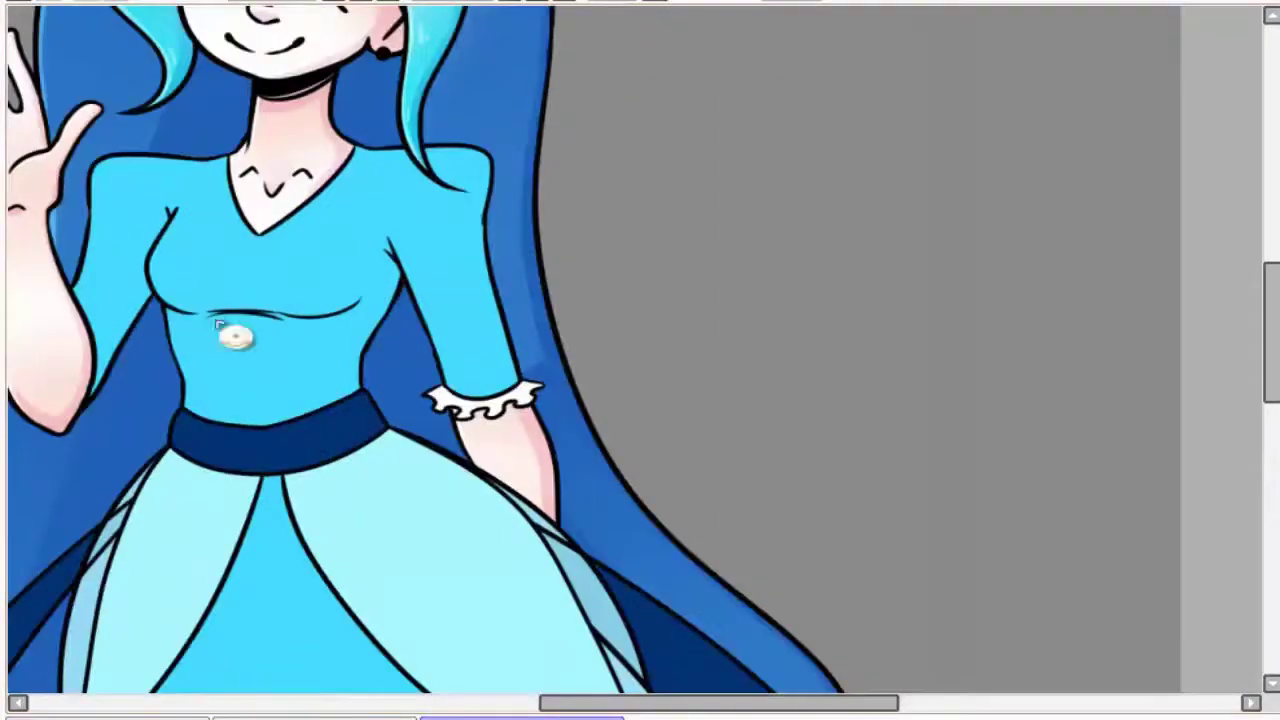
click(257, 650)
scroll(414, 500, down, 10)
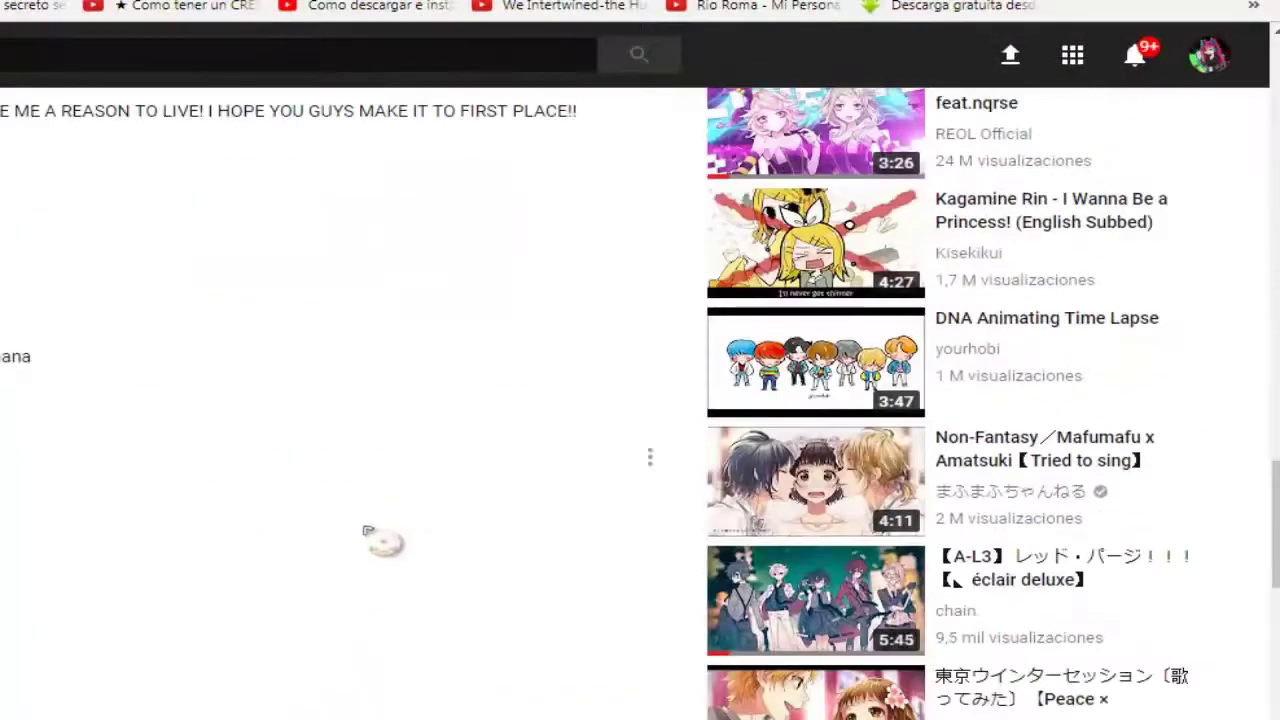
scroll(816, 520, down, 1)
click(816, 482)
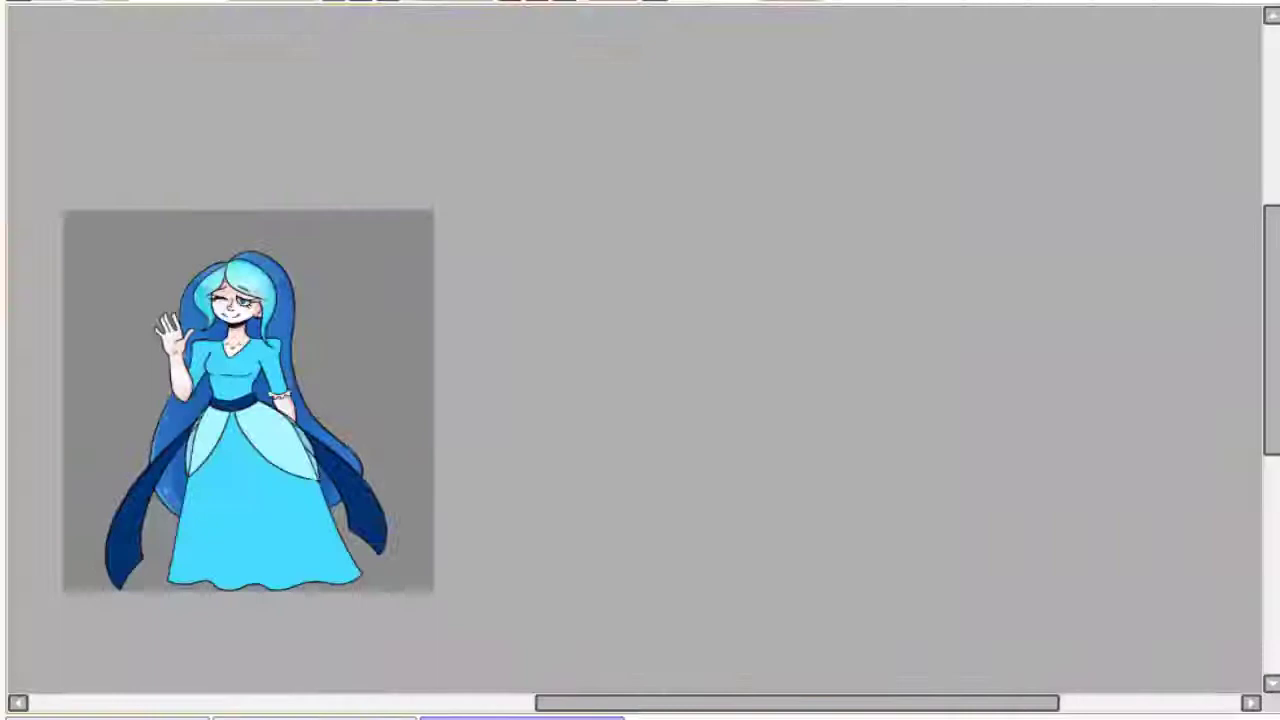
Airbrush a soft darker blue gradient over the bodice, waist and upper front of the skirt
scroll(207, 463, up, 3)
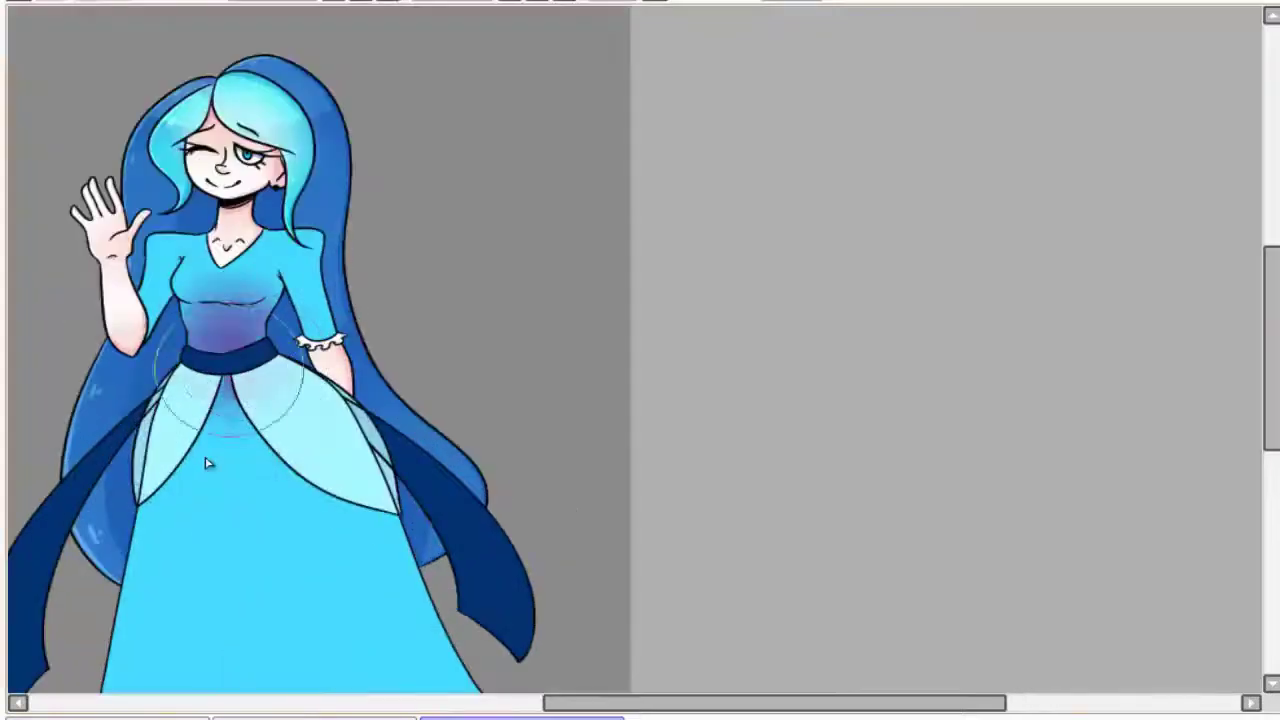
drag(207, 463, 222, 474)
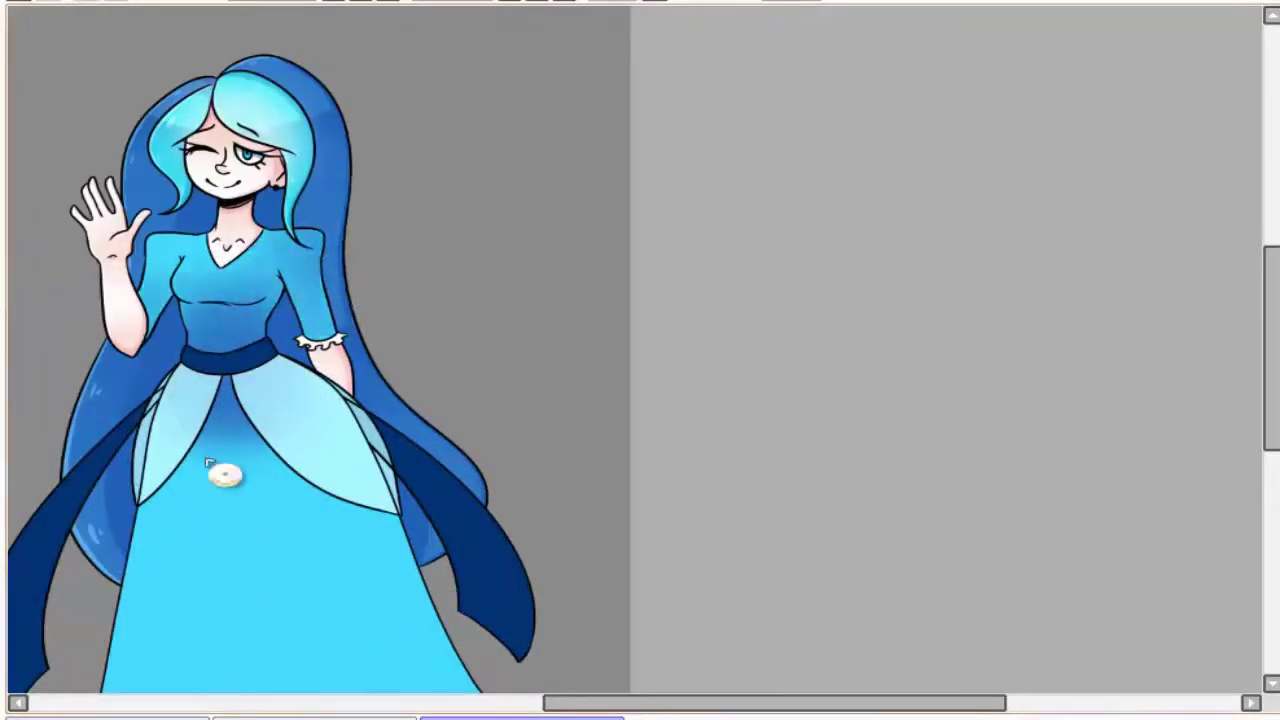
scroll(225, 476, down, 3)
scroll(300, 290, up, 2)
mouse_move(300, 290)
mouse_down()
mouse_move(405, 400)
mouse_move(315, 418)
mouse_move(315, 332)
mouse_move(330, 470)
mouse_up()
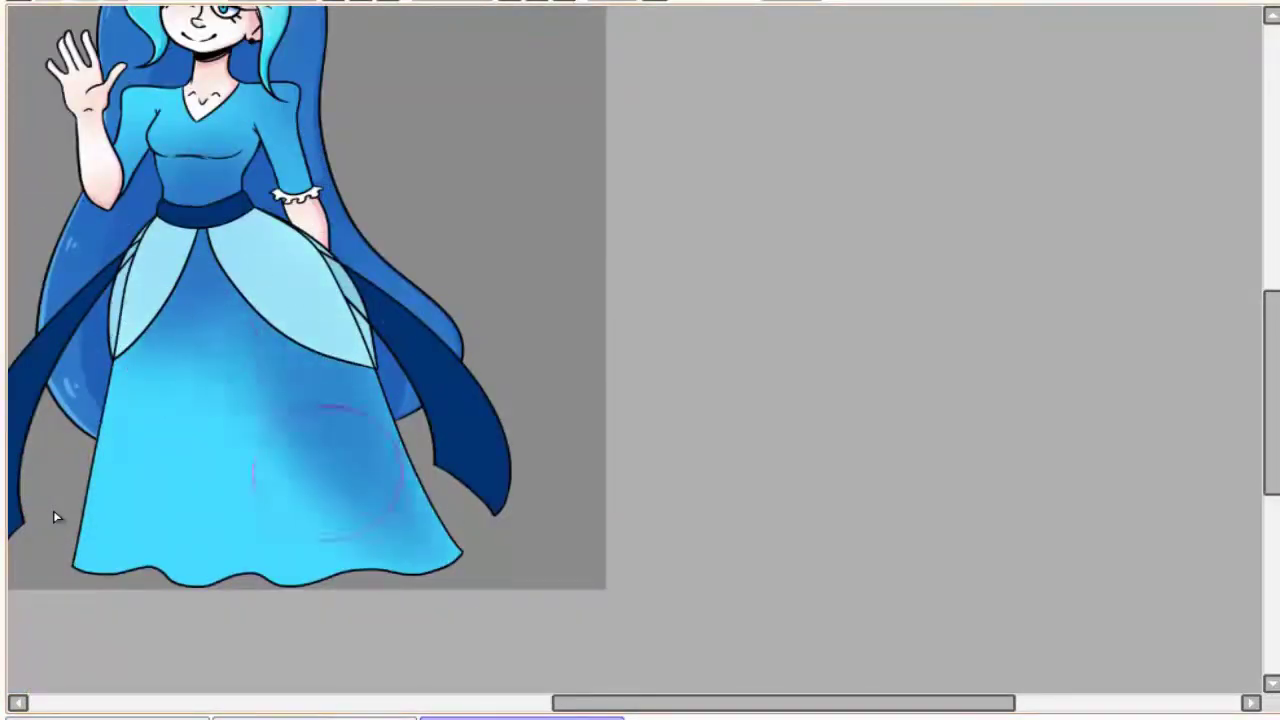
key(ctrl+z)
key(ctrl+z)
key(ctrl+z)
scroll(167, 119, up, 3)
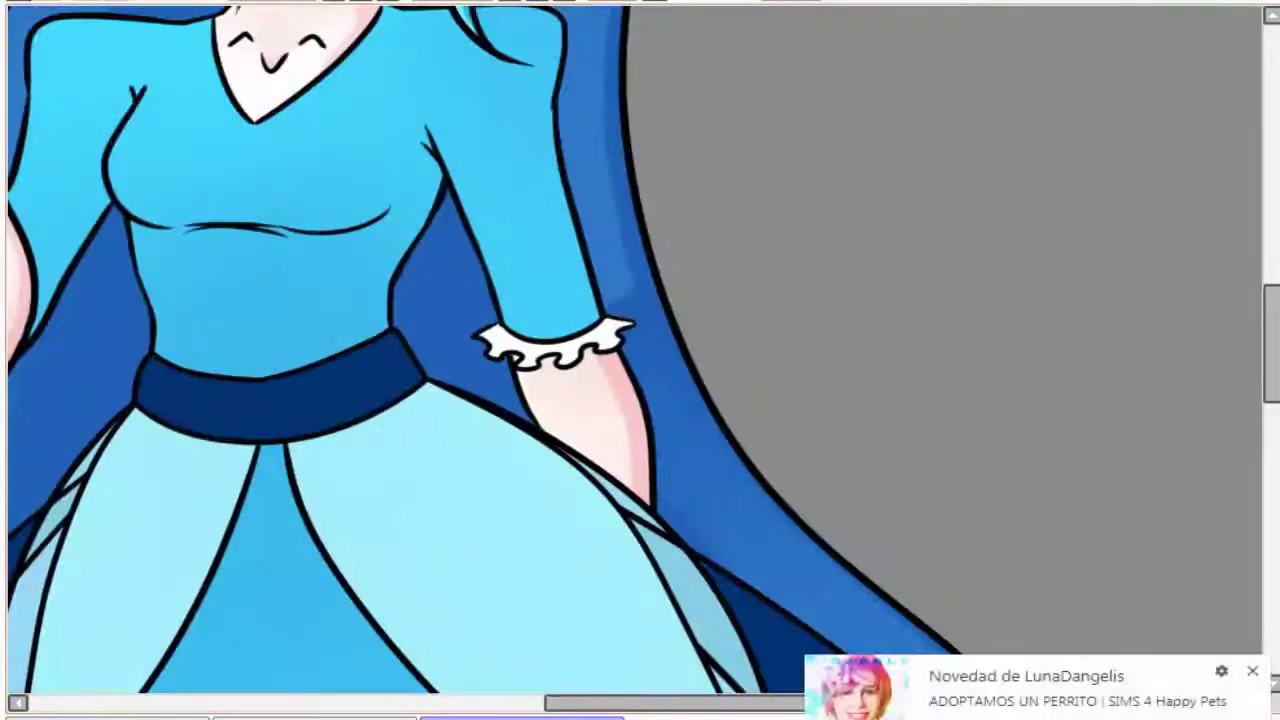
mouse_move(150, 160)
mouse_down()
mouse_move(195, 178)
mouse_move(290, 180)
mouse_move(250, 192)
mouse_move(424, 145)
mouse_up()
key(ctrl+z)
scroll(455, 221, down, 5)
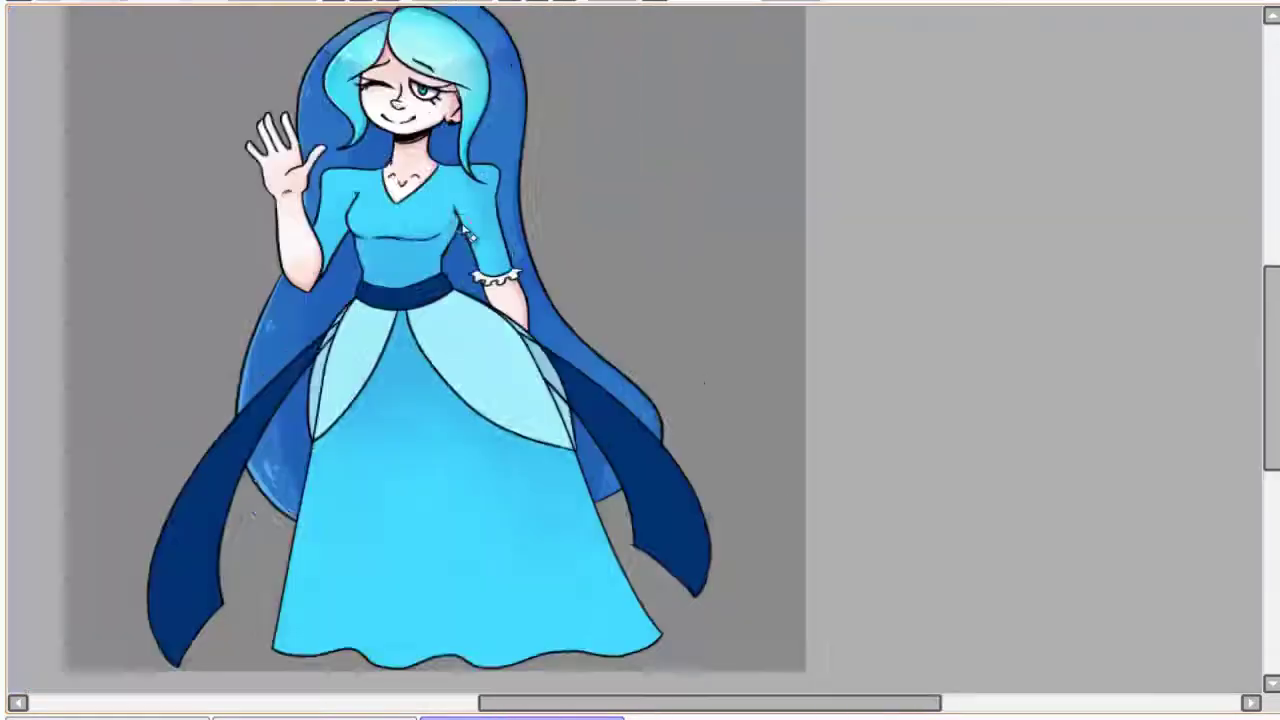
Paint a crisp-edged darker blue shadow under the bust and over the waist, blending it down to the belt
scroll(455, 221, up, 5)
scroll(455, 221, up, 3)
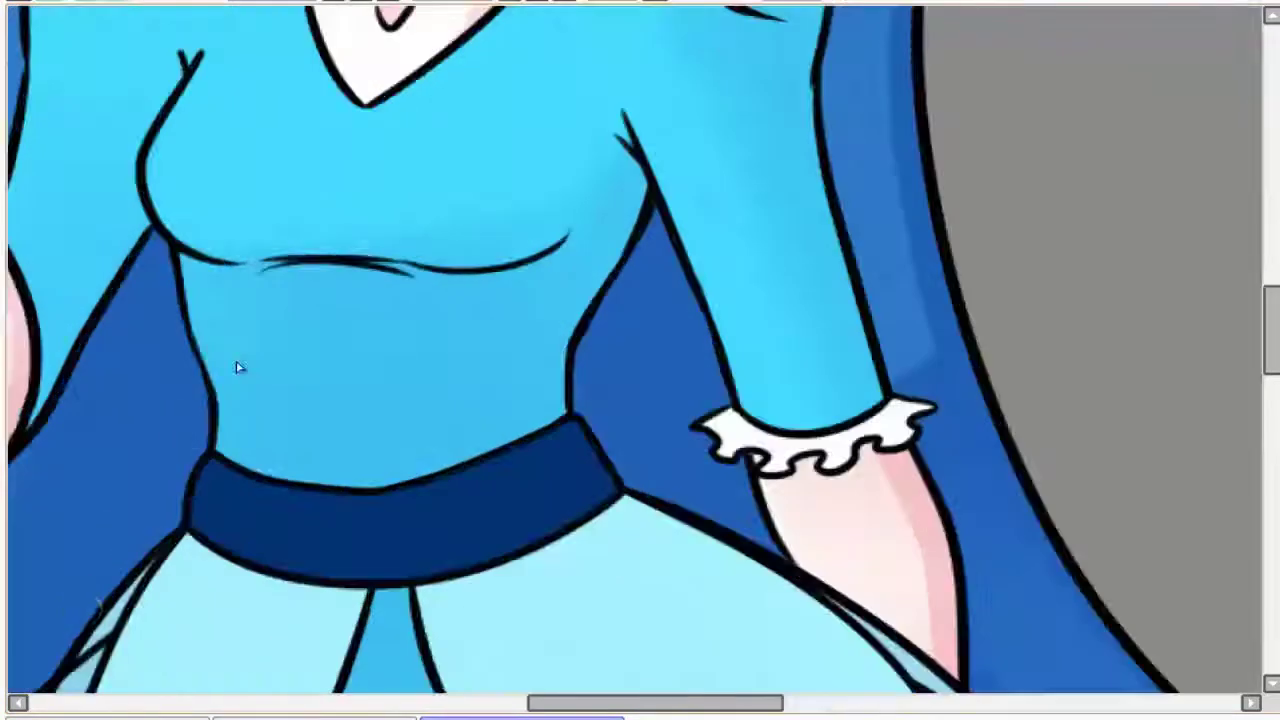
mouse_move(260, 290)
mouse_down()
mouse_move(171, 271)
mouse_move(414, 300)
mouse_move(603, 243)
mouse_move(238, 368)
mouse_up()
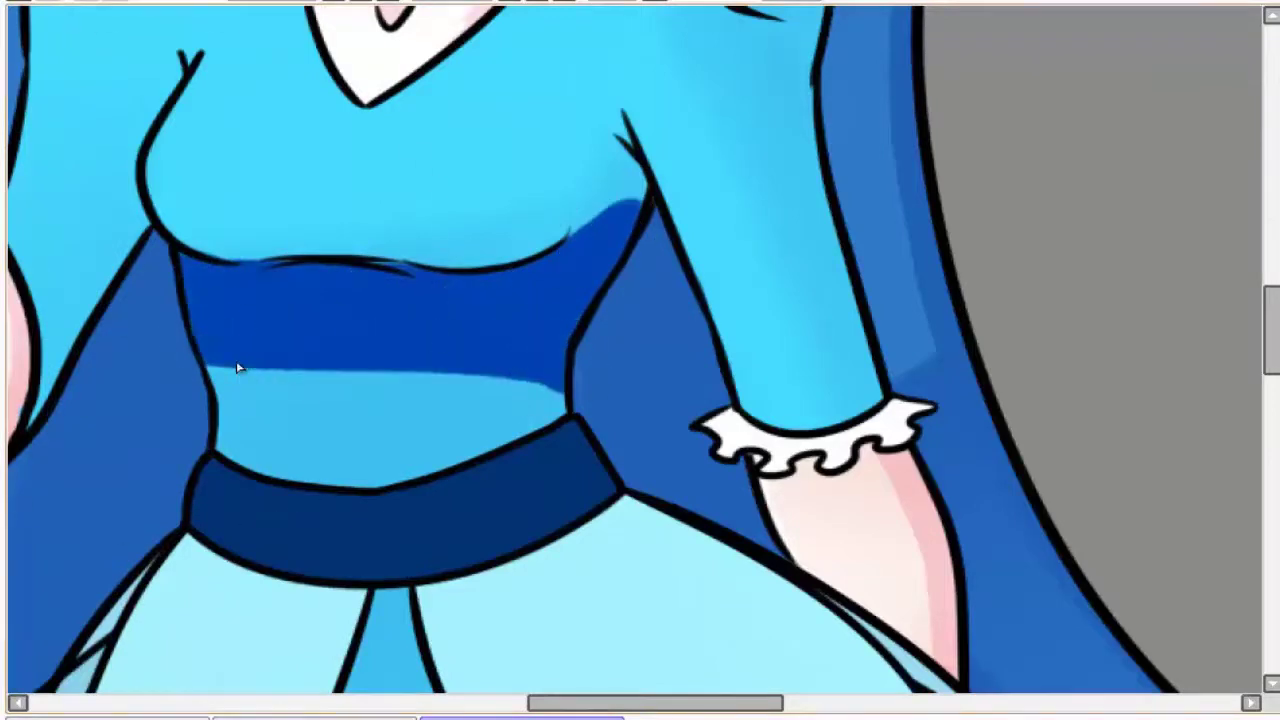
mouse_move(160, 190)
mouse_down()
mouse_move(489, 220)
mouse_move(233, 242)
mouse_move(223, 280)
mouse_move(409, 286)
mouse_move(214, 286)
mouse_move(256, 378)
mouse_up()
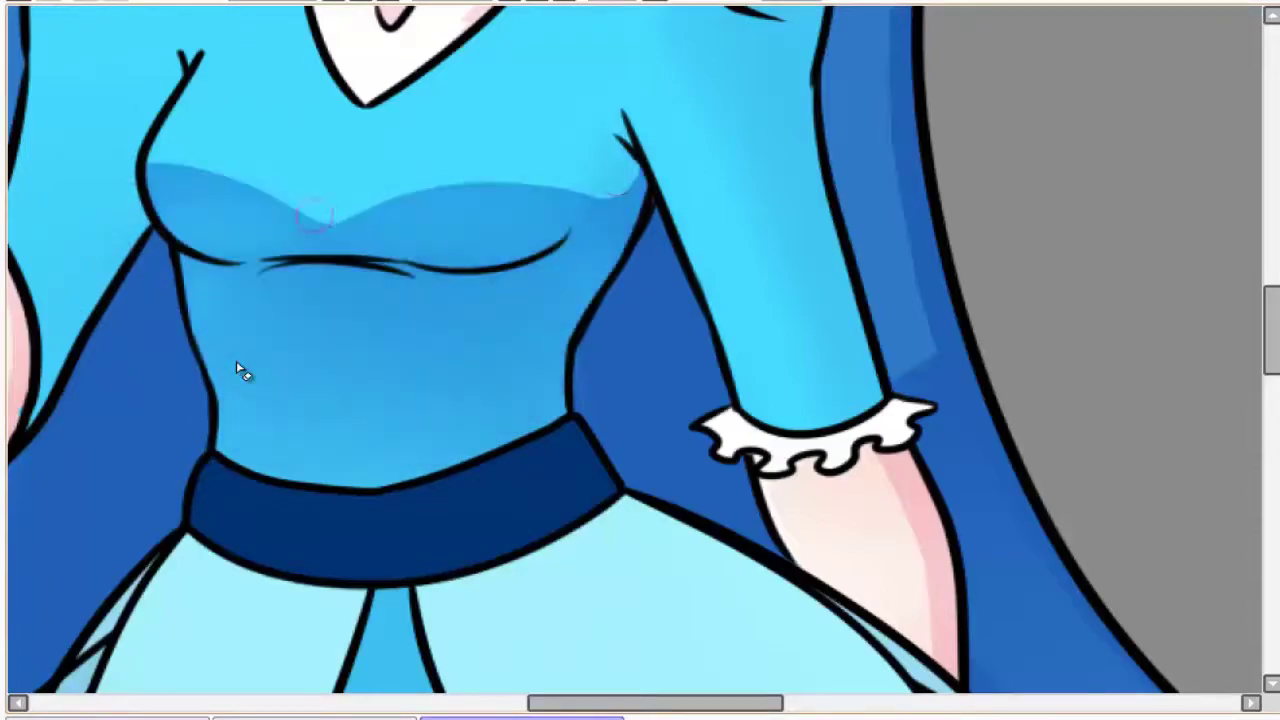
Paint a darker blue shadow along the shoulder and outer edge of the ruffled sleeve, redoing the shoulder part with a rounder edge
scroll(311, 340, down, 2)
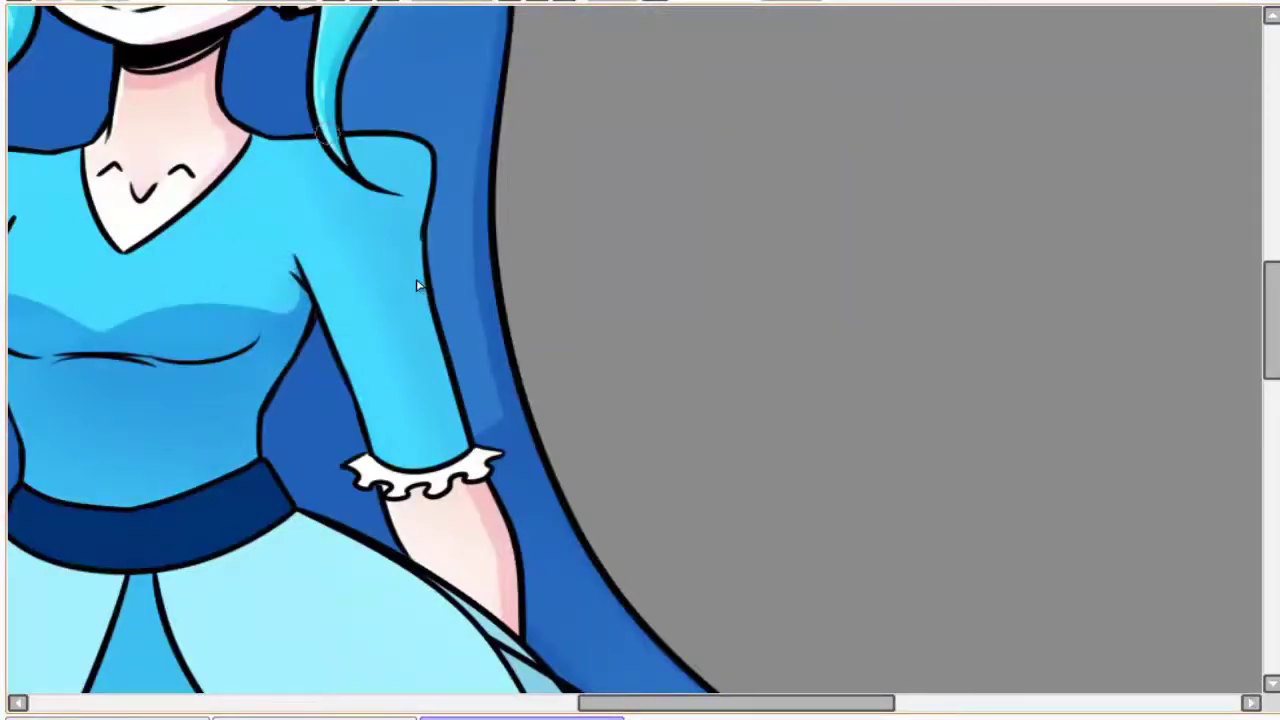
drag(412, 165, 448, 435)
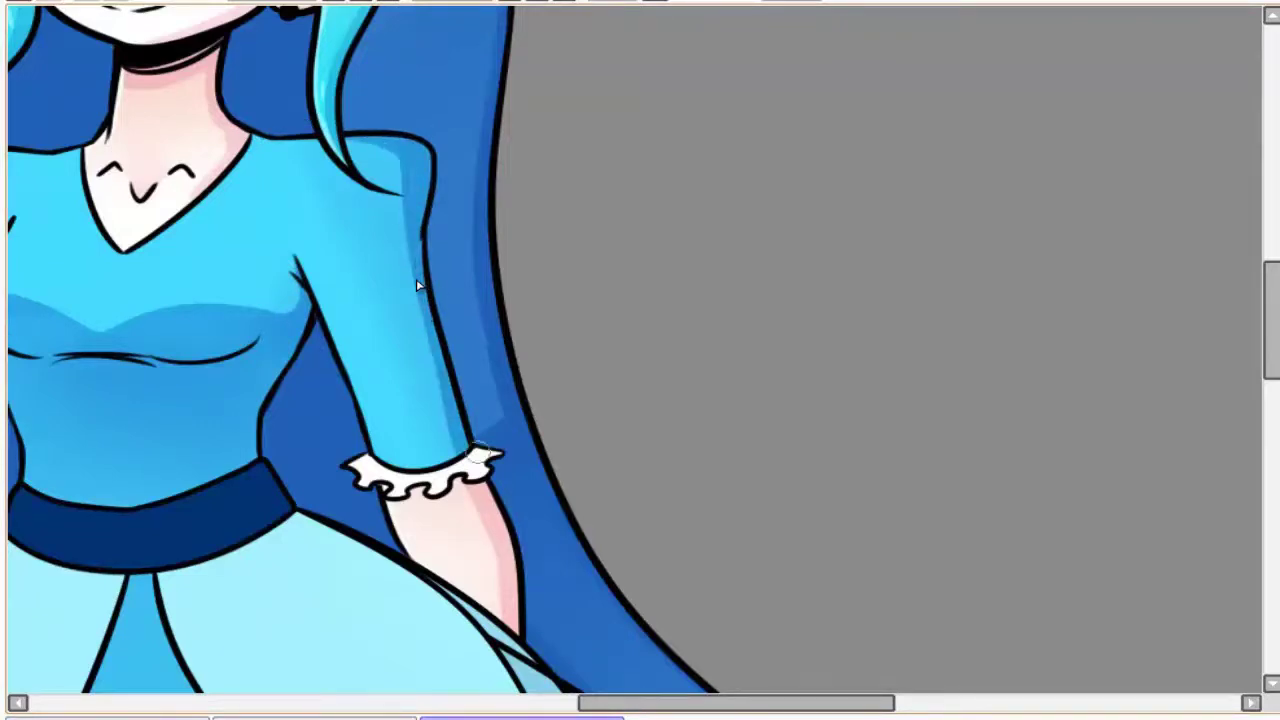
scroll(271, 180, up, 2)
key(ctrl+z)
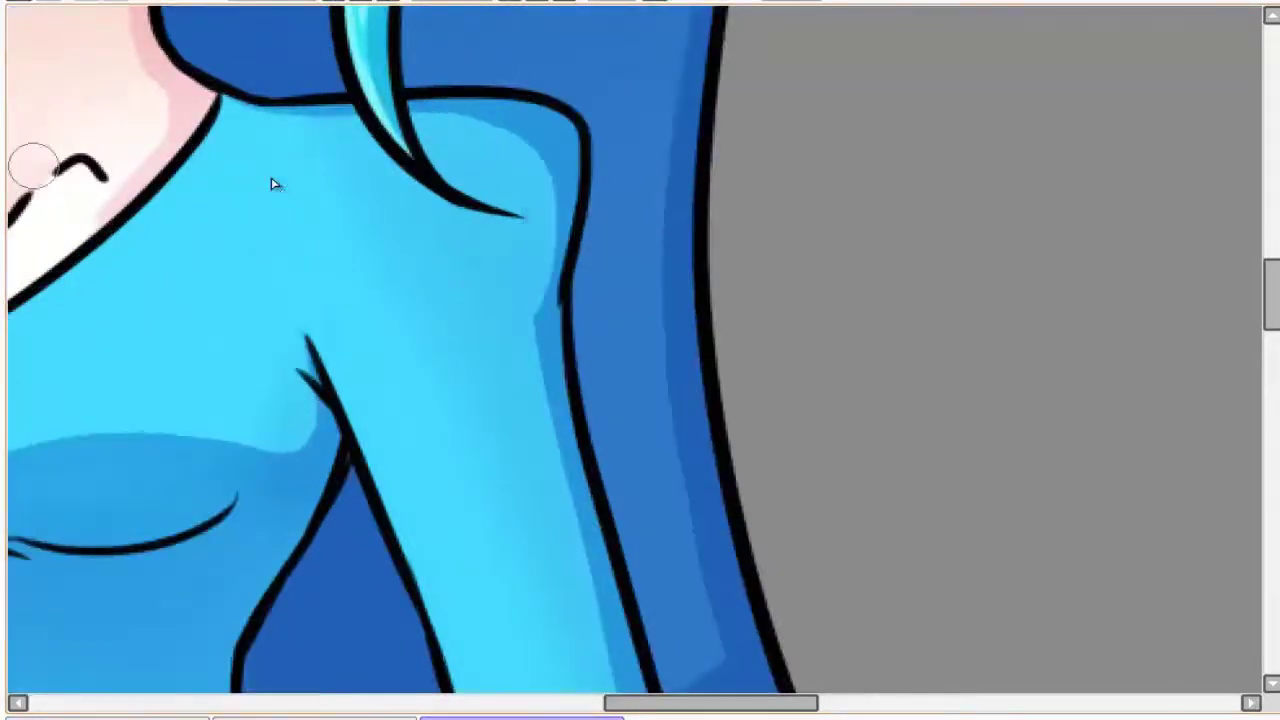
drag(540, 165, 523, 236)
Shade the waving arm's sleeve in darker blue where it meets the torso
scroll(277, 187, down, 5)
scroll(231, 211, up, 5)
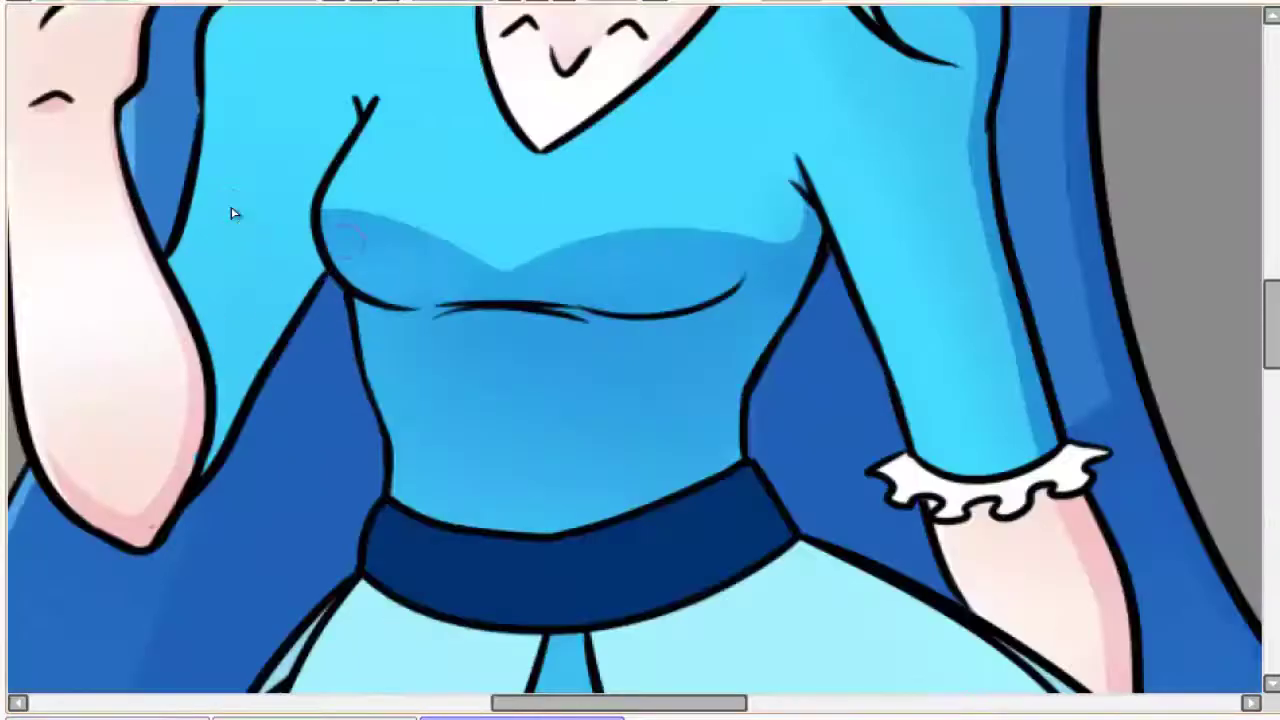
drag(322, 232, 265, 342)
scroll(471, 403, down, 5)
scroll(475, 405, up, 5)
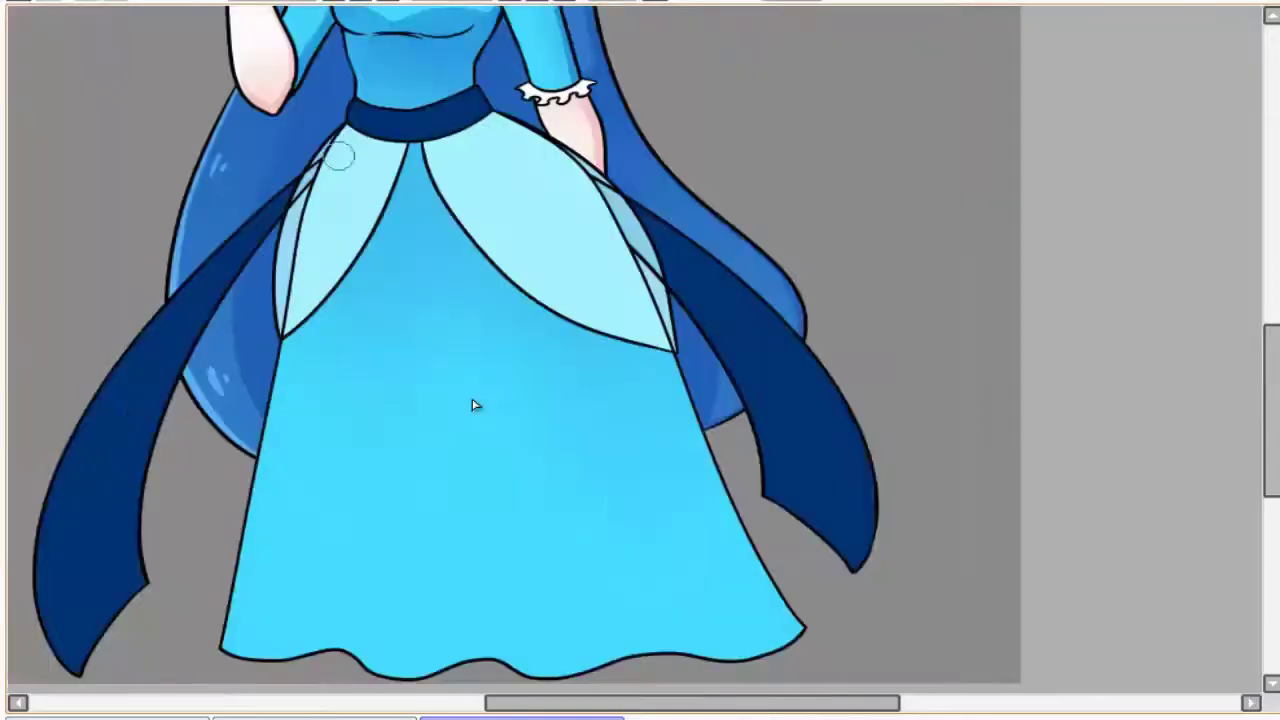
drag(531, 210, 546, 390)
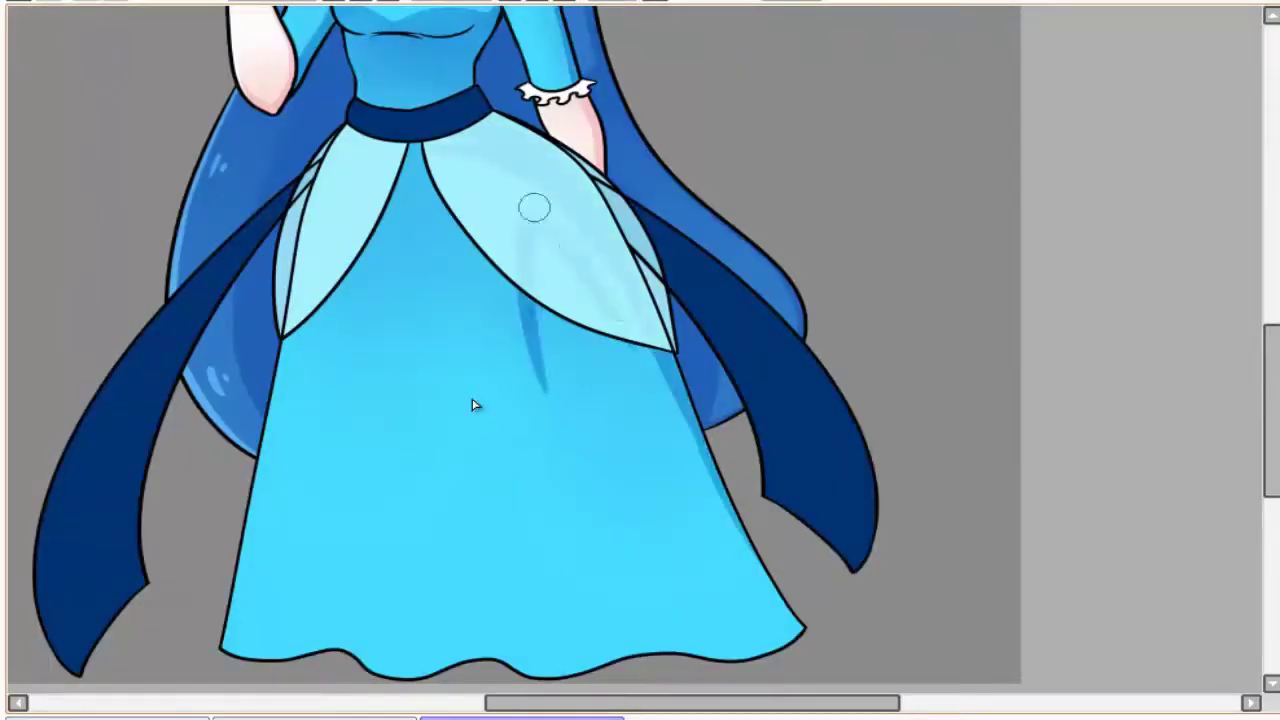
drag(603, 283, 640, 340)
drag(560, 300, 582, 438)
mouse_move(540, 320)
mouse_down()
mouse_move(580, 420)
mouse_move(566, 263)
mouse_move(650, 450)
mouse_move(492, 416)
mouse_up()
key(ctrl+z)
key(ctrl+z)
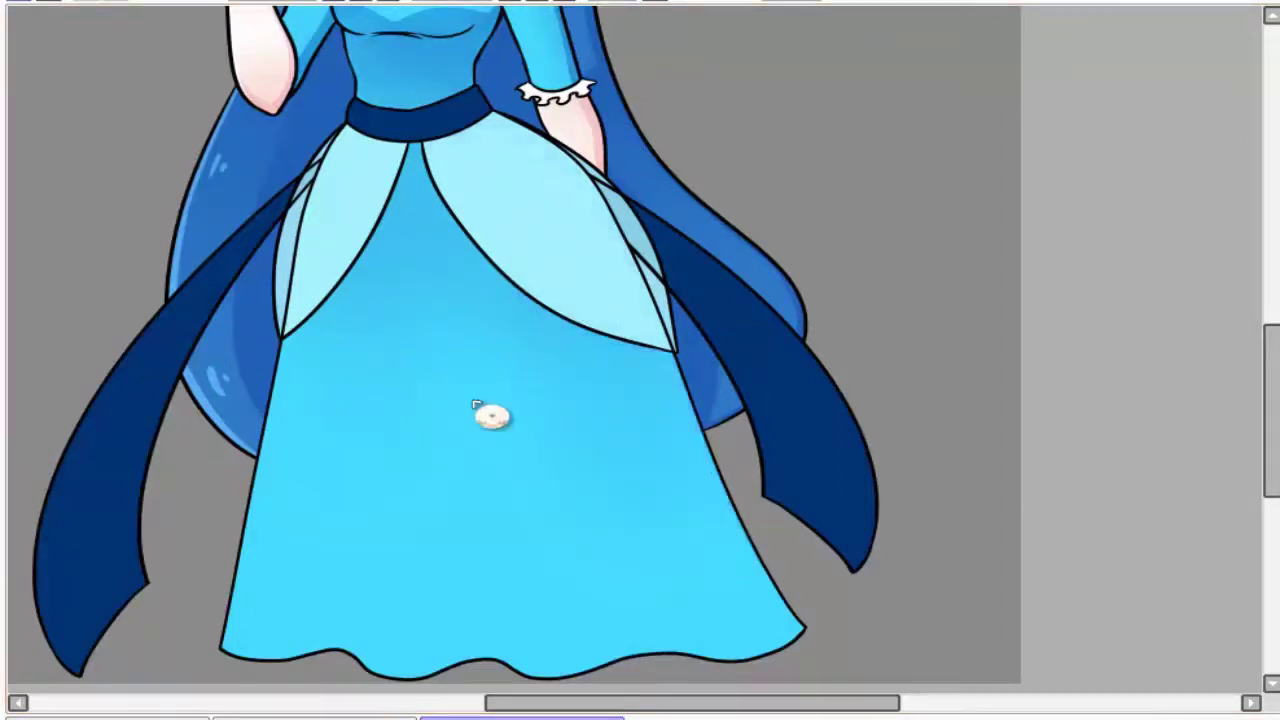
Paint fold strokes on the skirt below the larger overskirt panel and blend them into a soft darker blue shadow
key(ctrl+y)
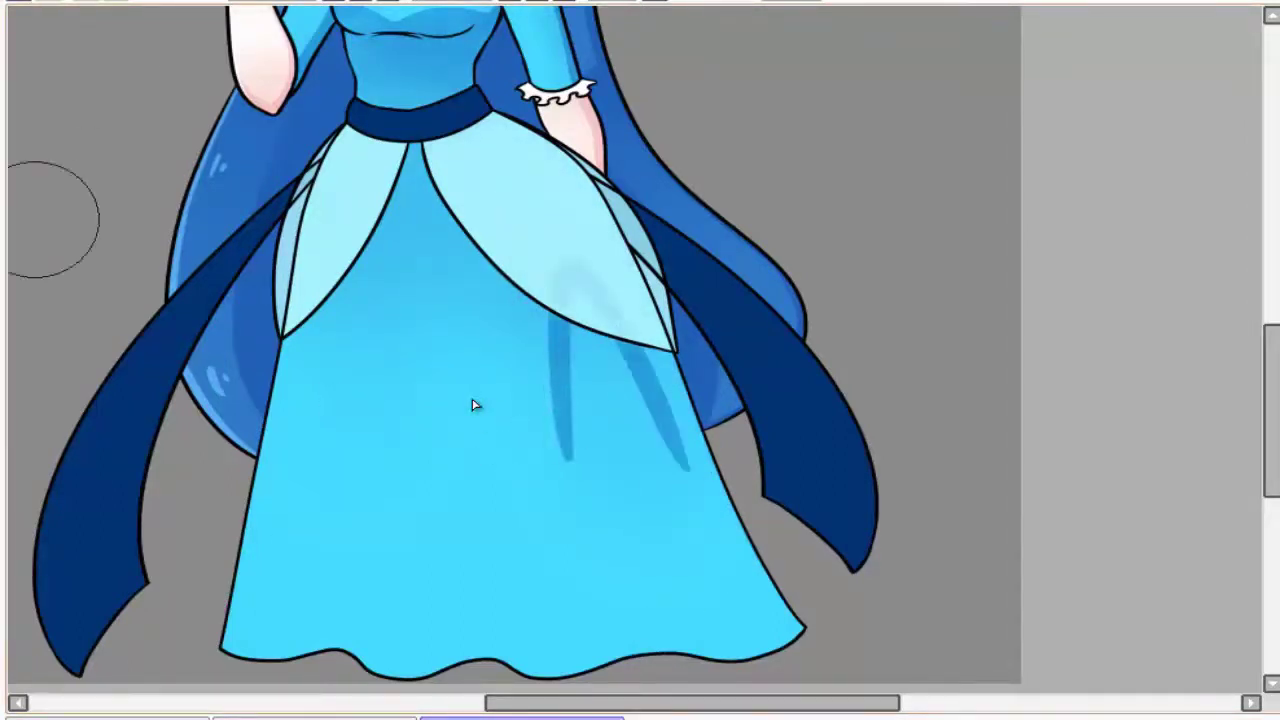
key(ctrl+y)
key(ctrl+z)
drag(712, 705, 714, 706)
key(ctrl+y)
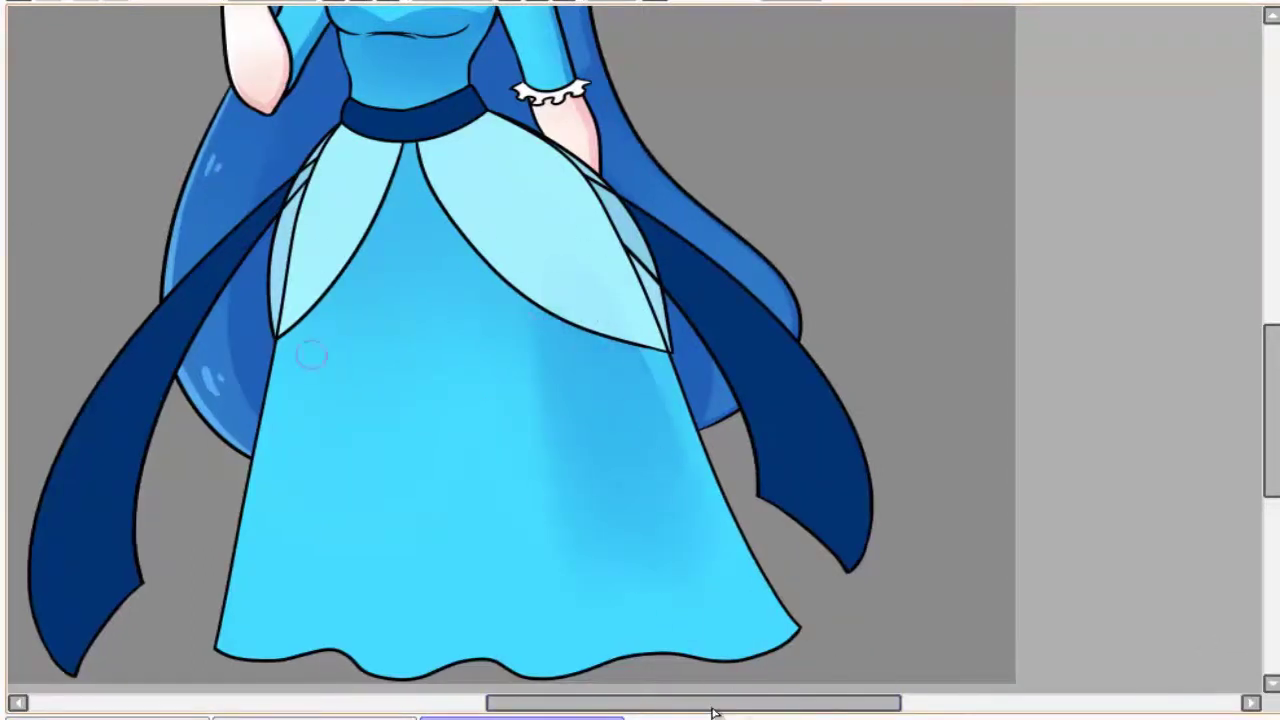
Paint and blend a matching soft fold shadow down the skirt below the smaller overskirt panel
drag(330, 262, 338, 362)
drag(372, 220, 378, 452)
drag(355, 245, 337, 366)
drag(320, 320, 338, 415)
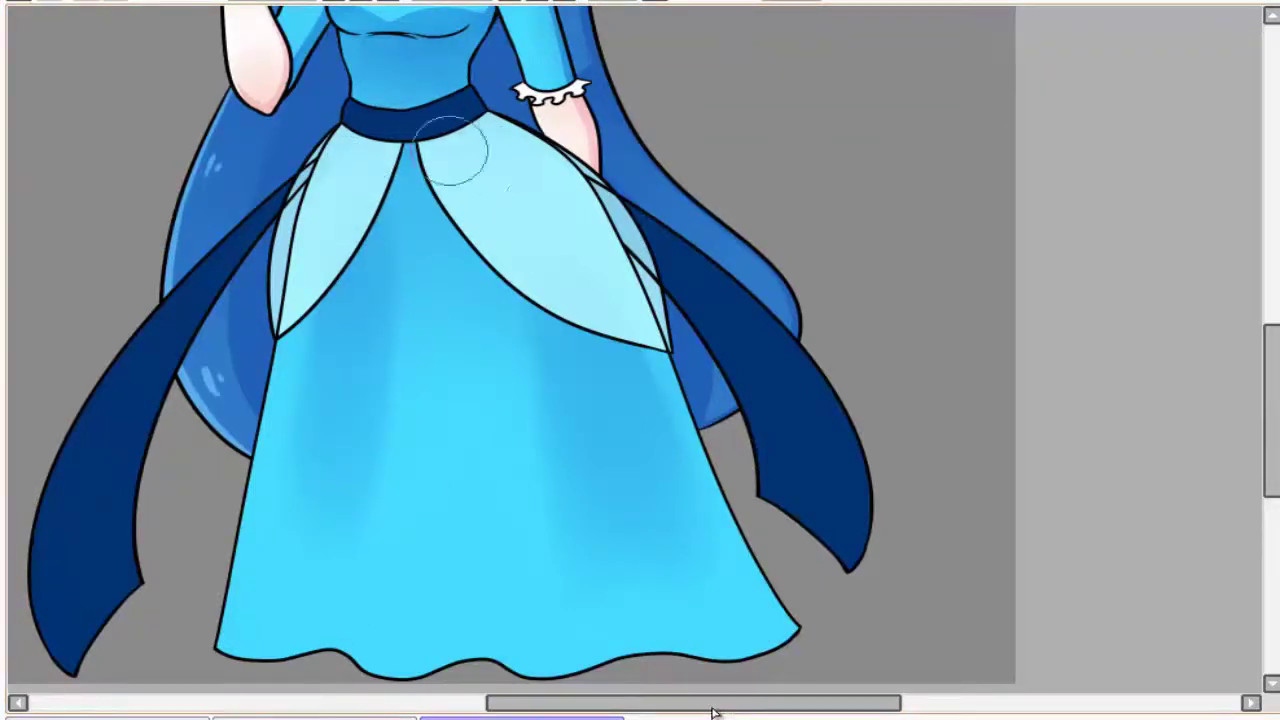
Paint two inverted-V fold shadows rising from the middle waves of the hem and blend them softly upward
scroll(409, 371, down, 2)
scroll(403, 420, up, 1)
key(ctrl+y)
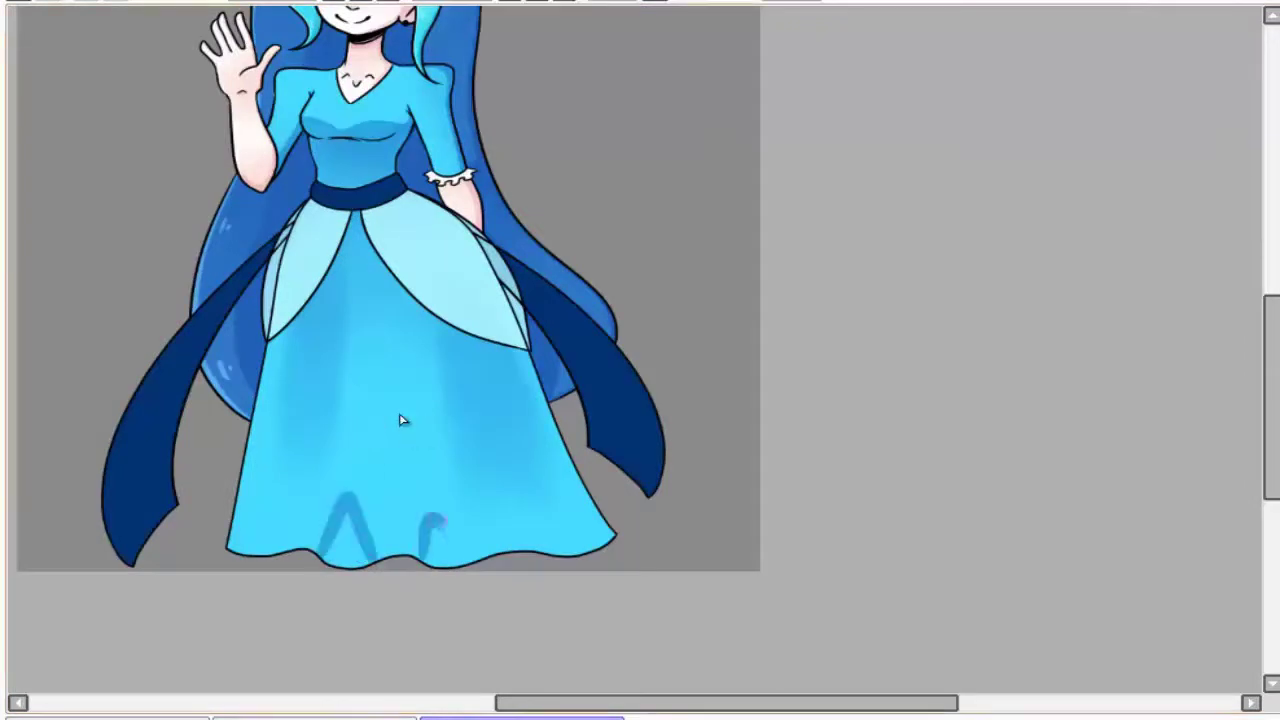
drag(424, 553, 470, 553)
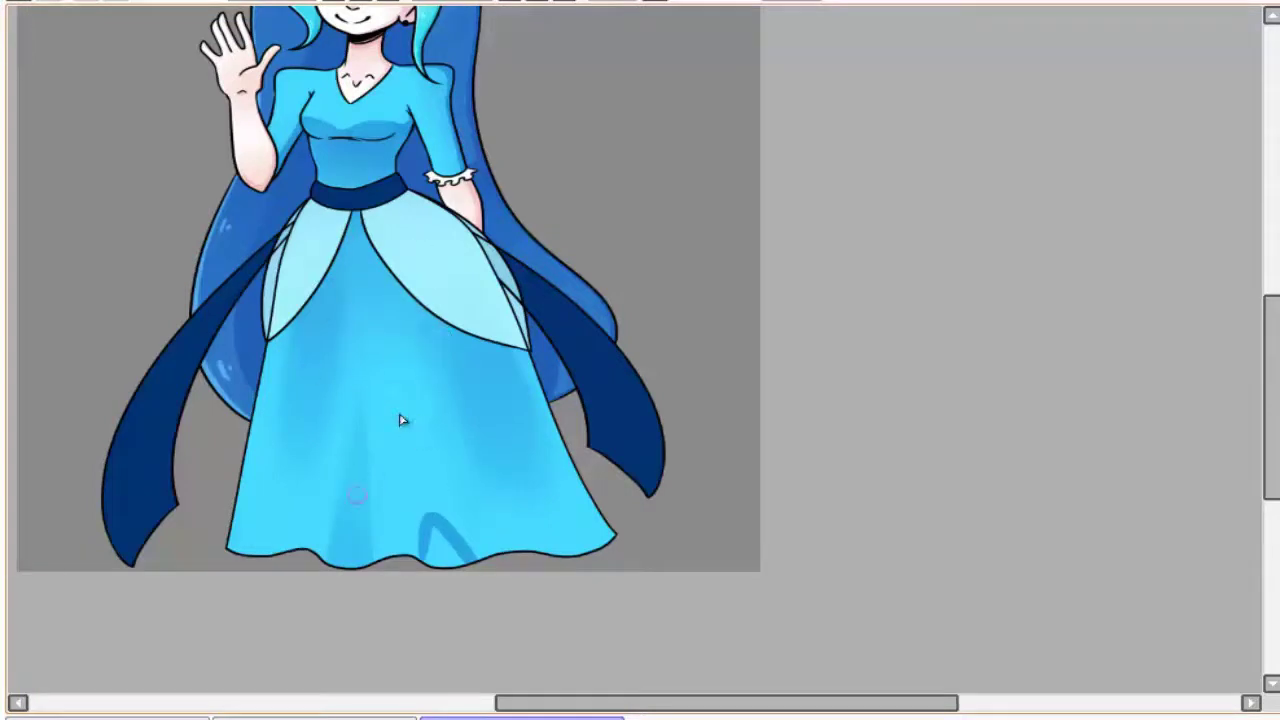
key(ctrl+z)
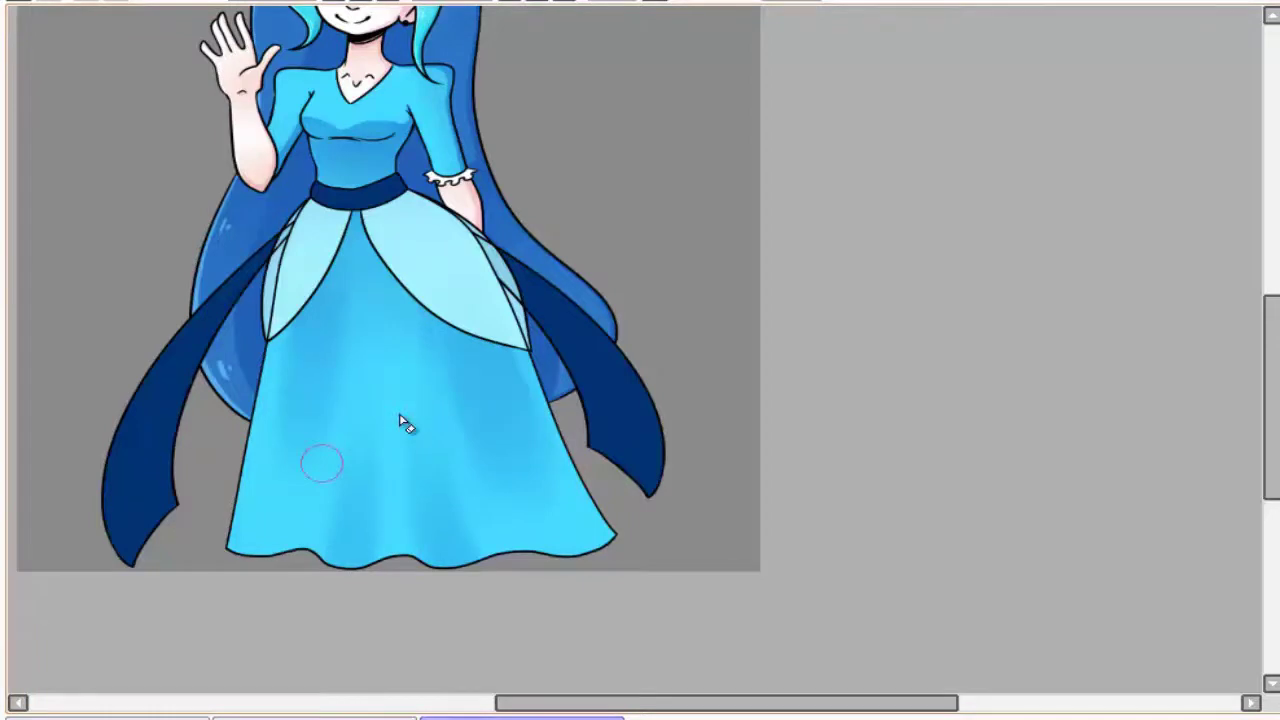
Soften the upper skirt shading and add blended fold shadows at both outer corners of the hem
scroll(405, 423, left, 1)
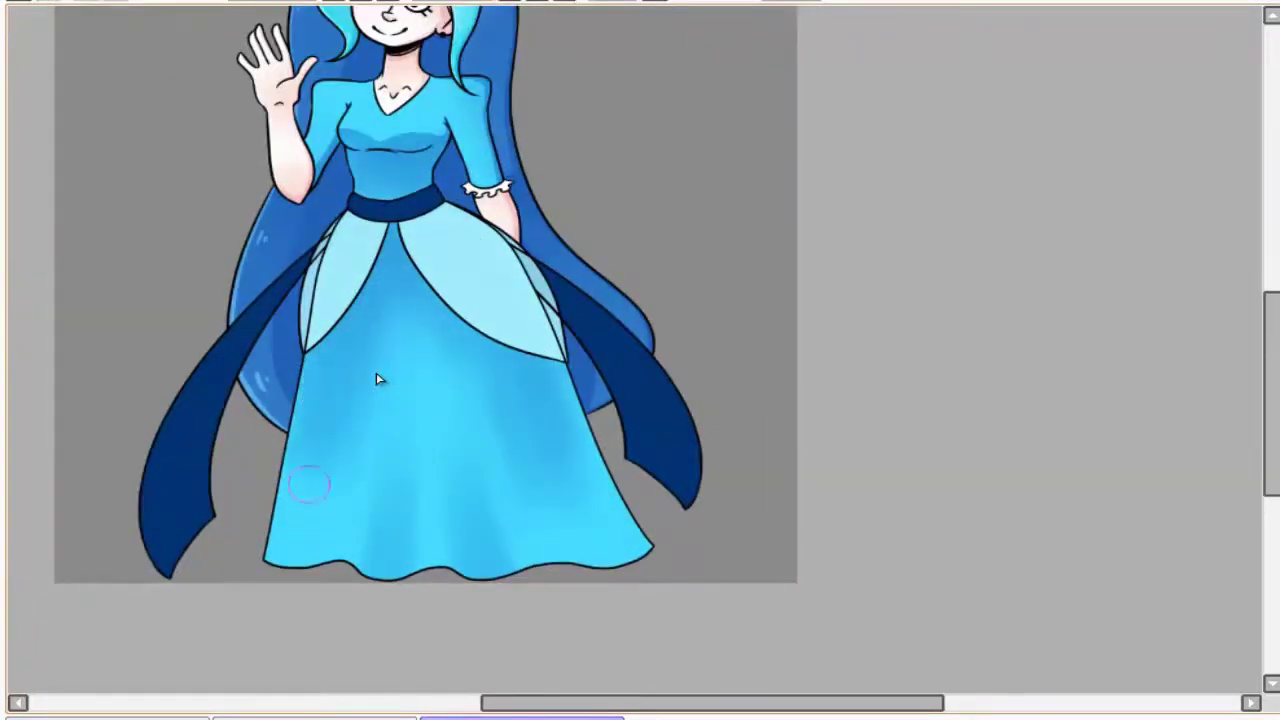
scroll(396, 392, down, 3)
scroll(366, 391, up, 3)
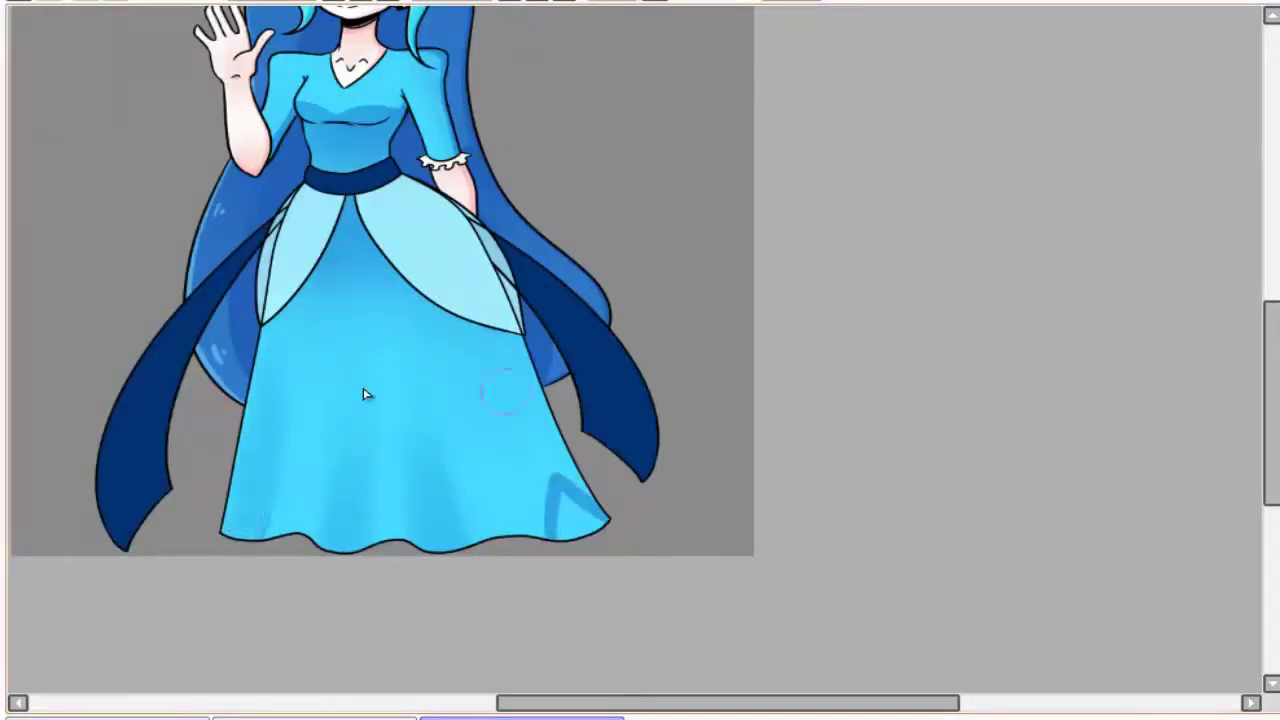
scroll(366, 391, down, 3)
scroll(349, 357, up, 3)
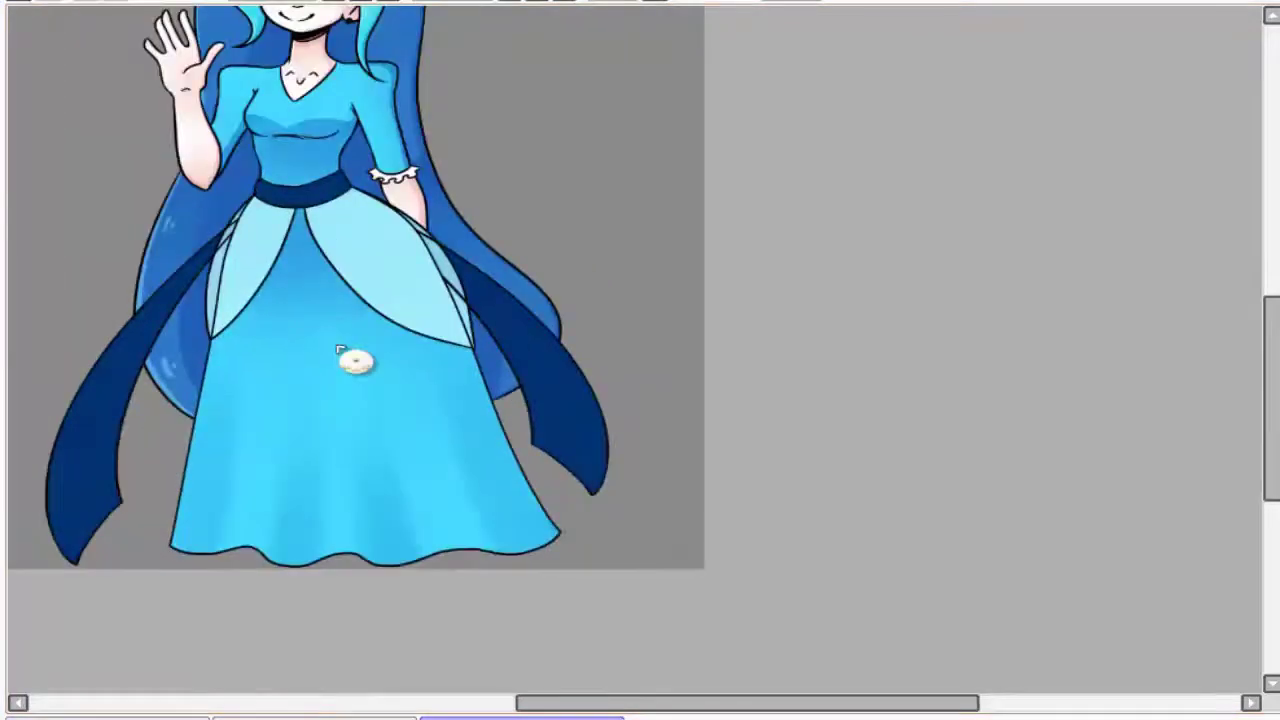